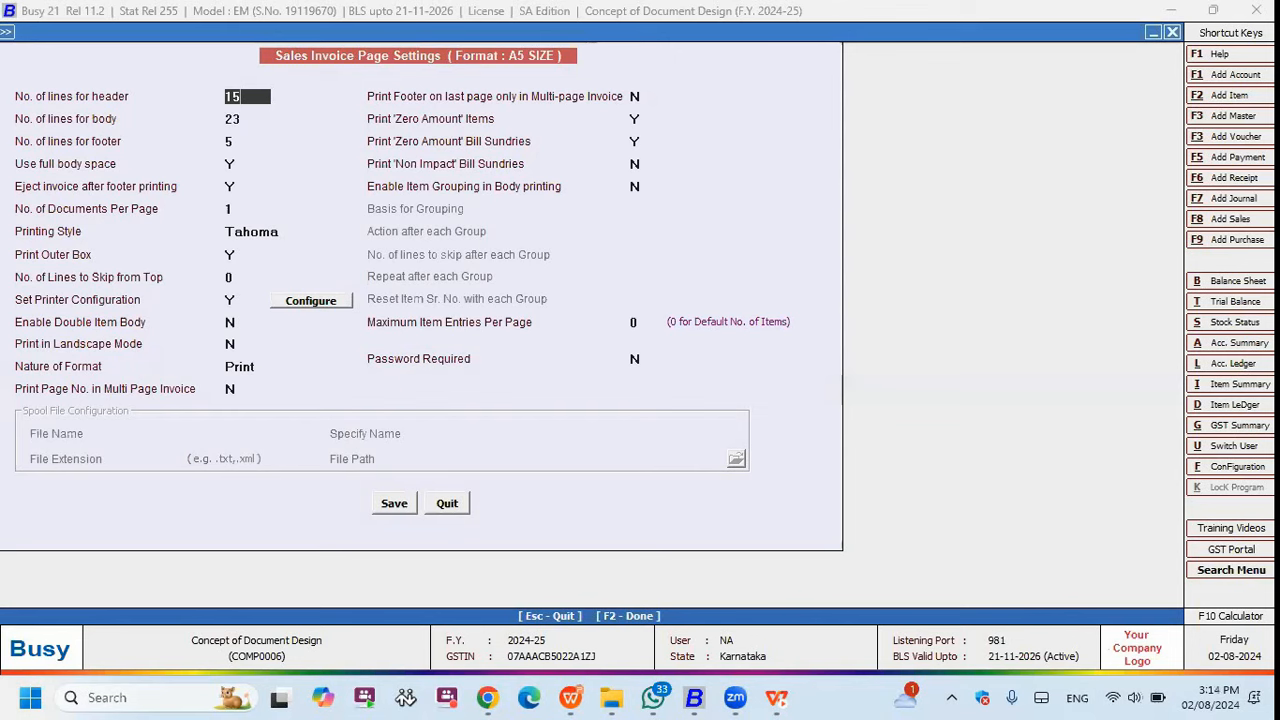
- Accept the header, body and footer line counts and set 'Use full body space' to N
{"action": "left_click", "coordinate": [232, 118]}
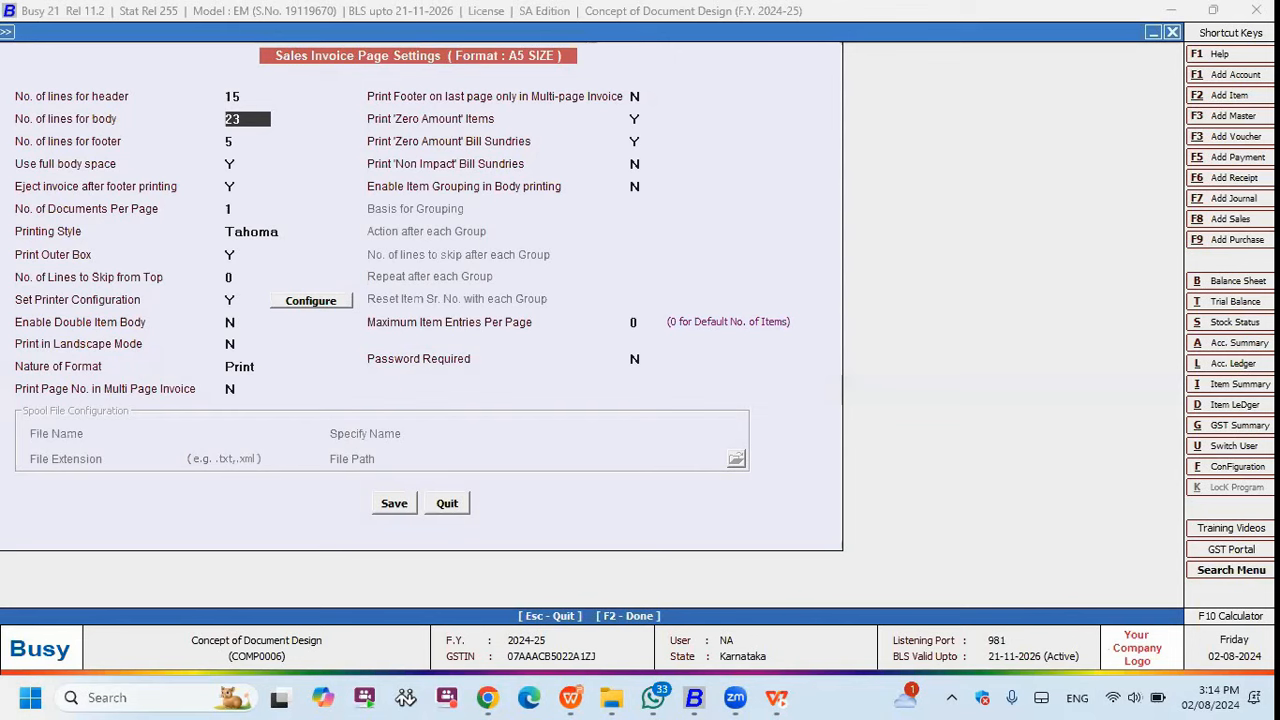
{"action": "left_click", "coordinate": [229, 141]}
{"action": "left_click", "coordinate": [231, 163]}
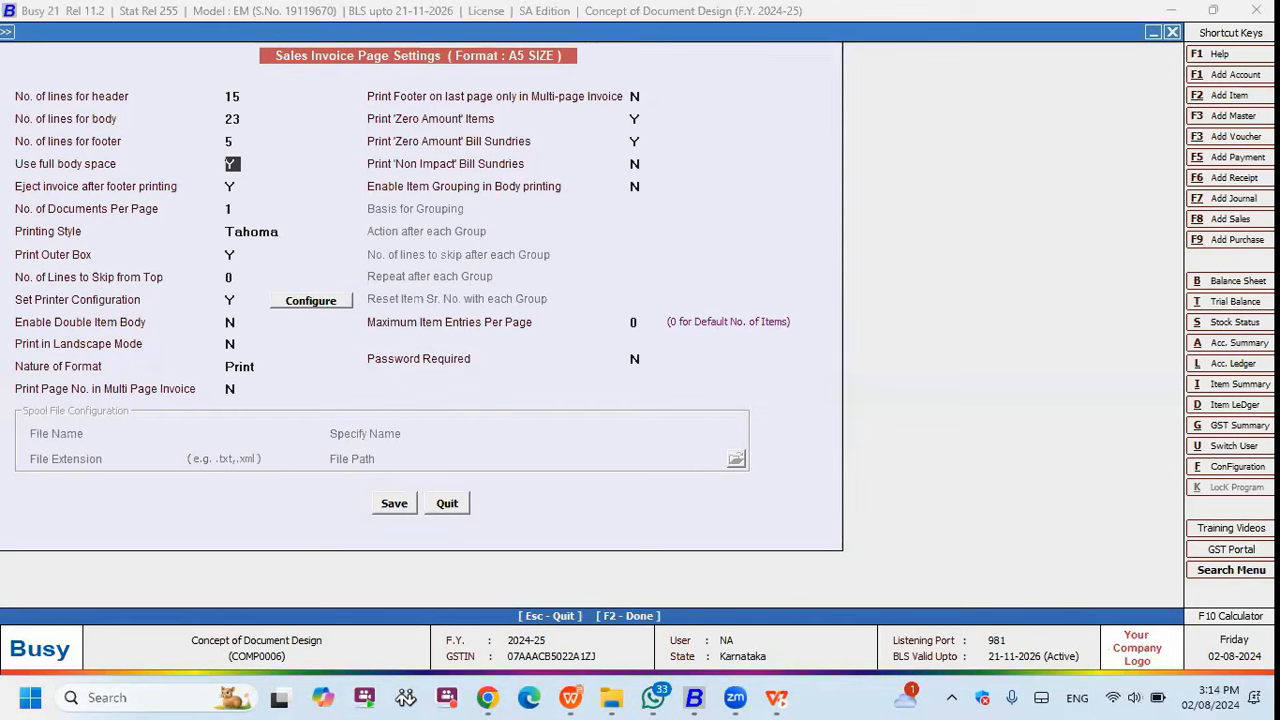
{"action": "key", "text": "n"}
- Open the existing sales voucher for modification and preview it in the DOS Design format
{"action": "key", "text": "F2"}
{"action": "key", "text": "Right"}
{"action": "key", "text": "Down"}
{"action": "key", "text": "Down"}
{"action": "key", "text": "Down"}
{"action": "key", "text": "Return"}
{"action": "key", "text": "Down"}
{"action": "key", "text": "Return"}
{"action": "key", "text": "Return"}
{"action": "key", "text": "Return"}
{"action": "key", "text": "Return"}
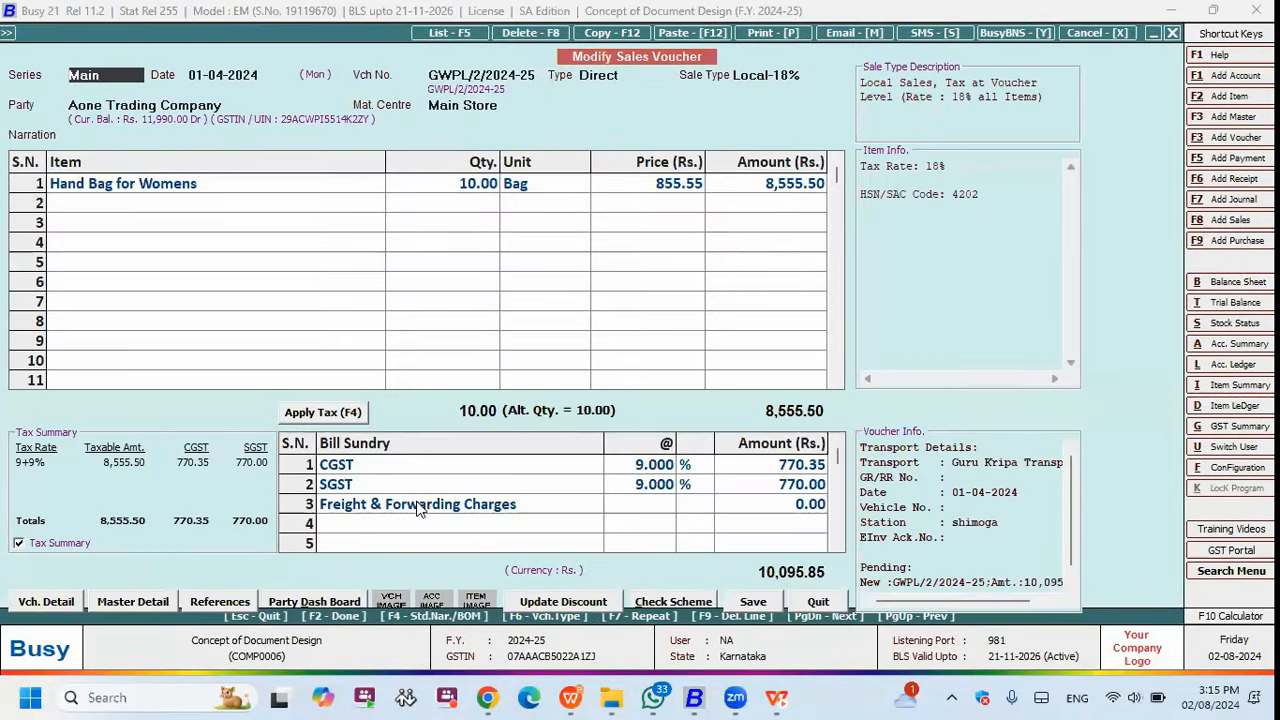
{"action": "key", "text": "alt+p"}
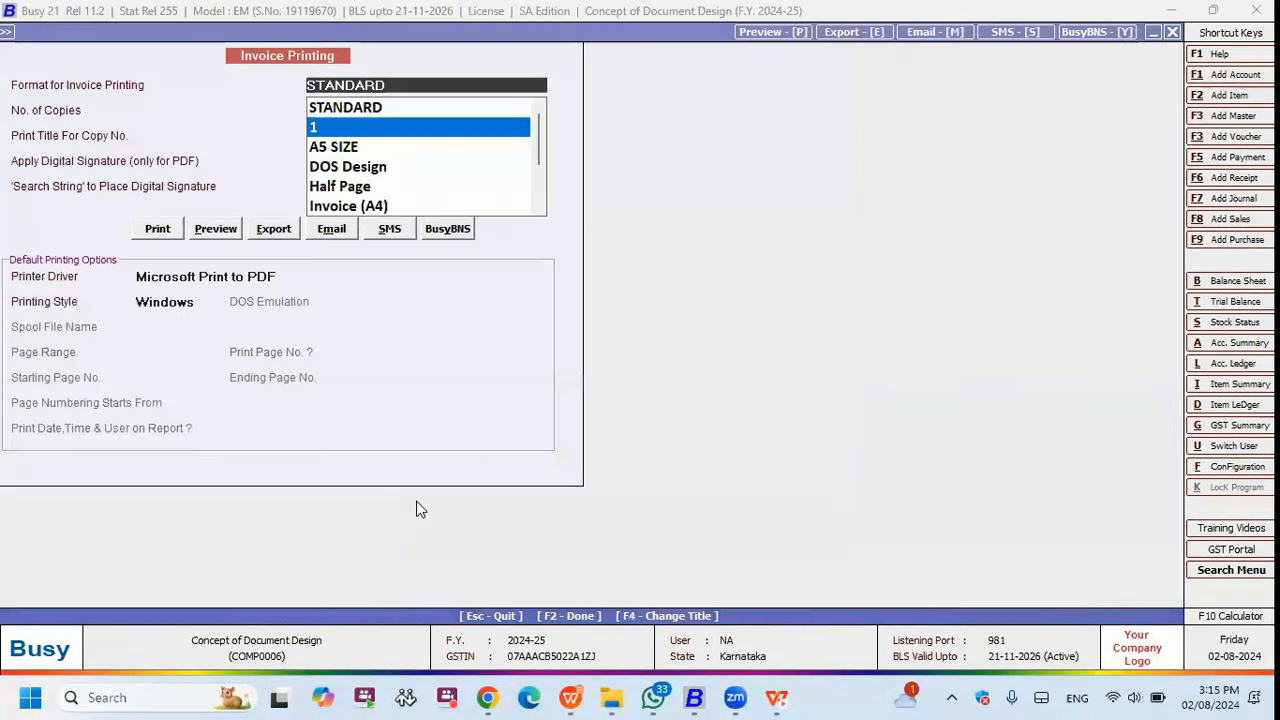
{"action": "key", "text": "Down"}
{"action": "key", "text": "Down"}
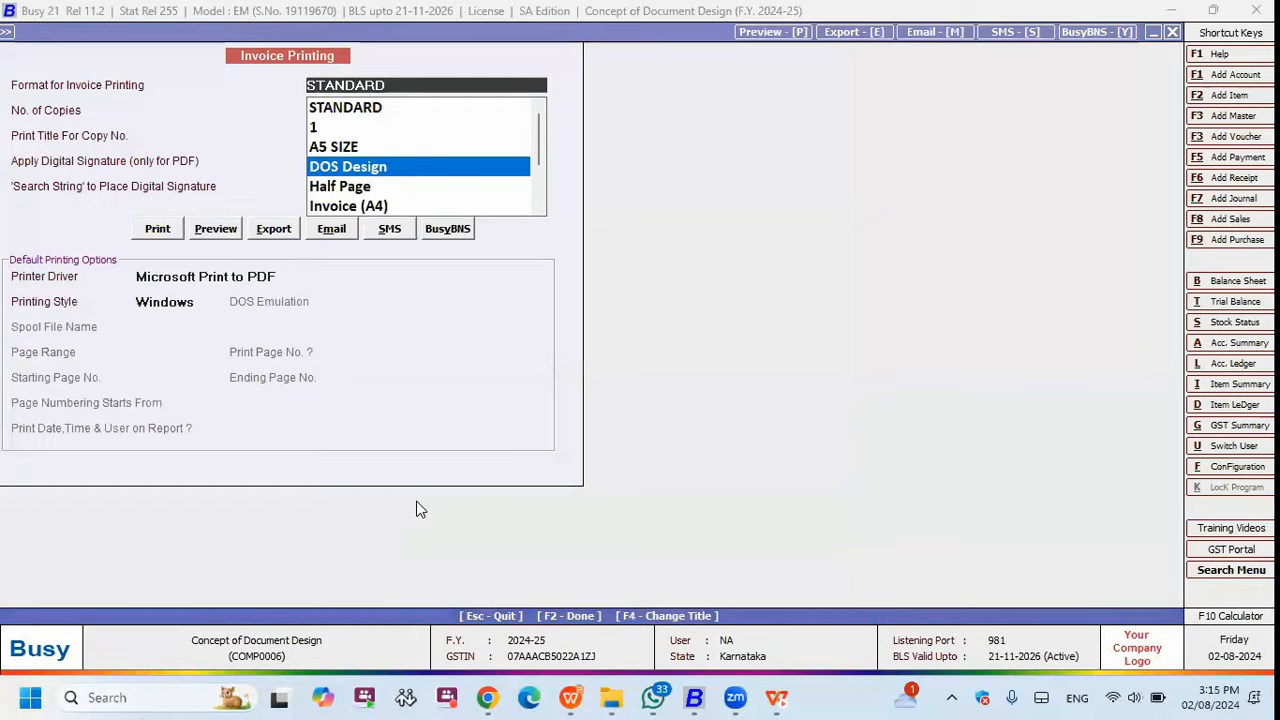
{"action": "key", "text": "alt+p"}
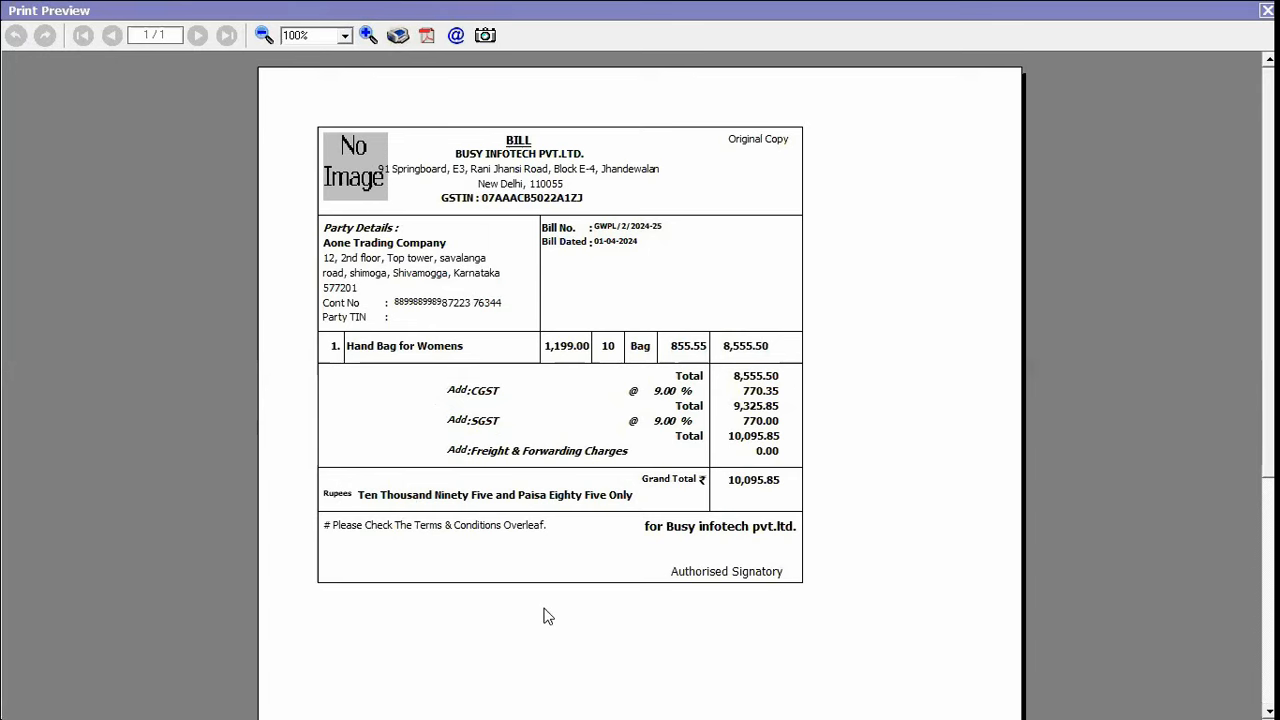
{"action": "scroll", "coordinate": [640, 380], "scroll_direction": "down", "scroll_amount": 3}
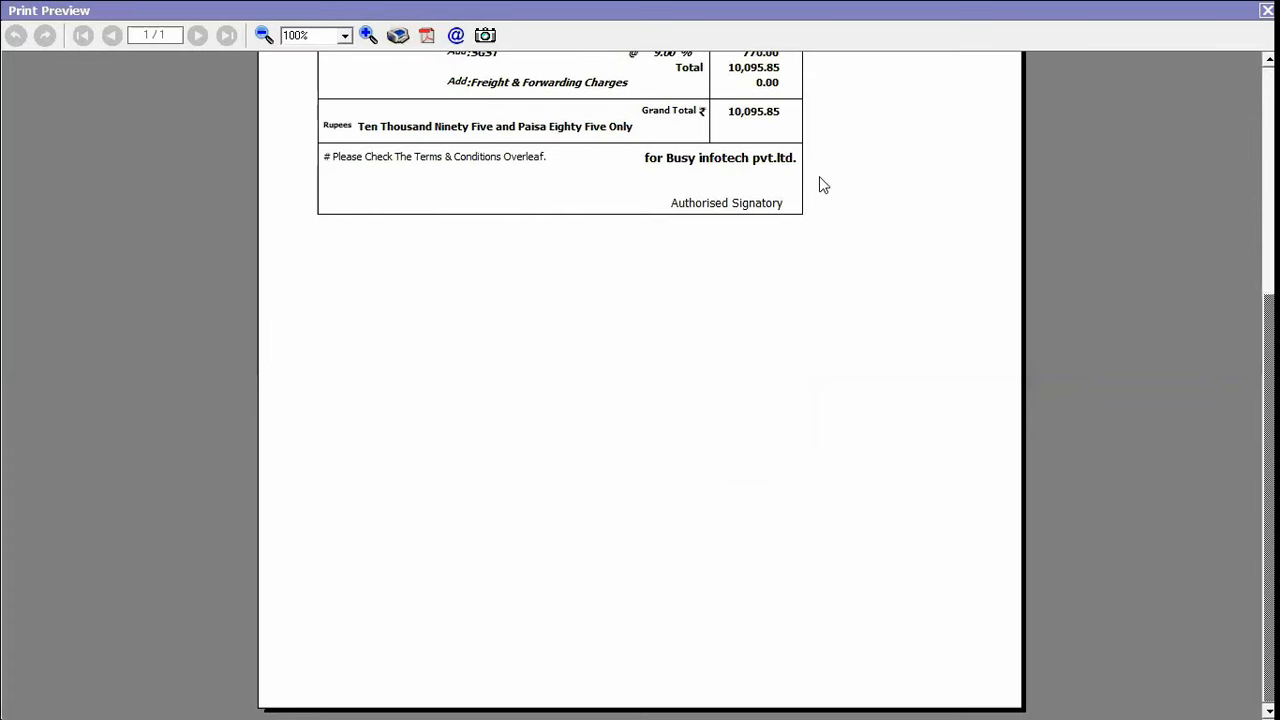
- Check the A5 SIZE Sales Invoice page settings in the advanced document configuration, then close them
{"action": "key", "text": "Escape"}
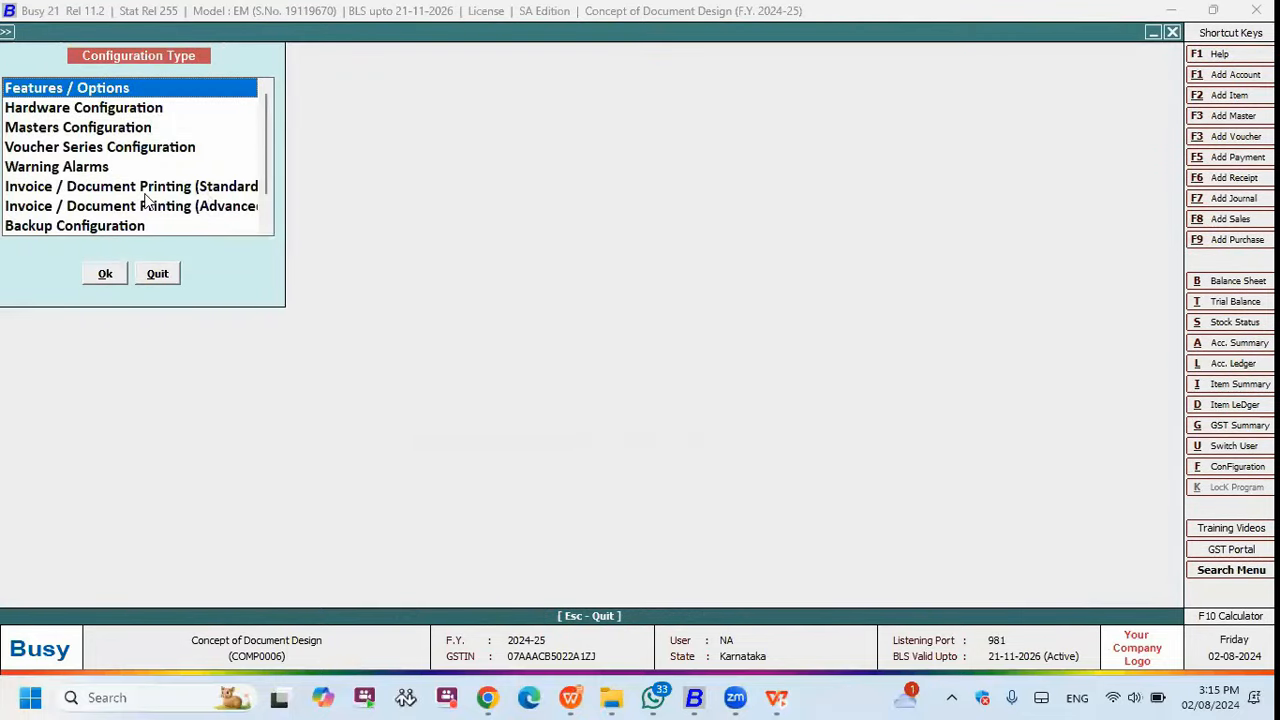
{"action": "left_click", "coordinate": [145, 205]}
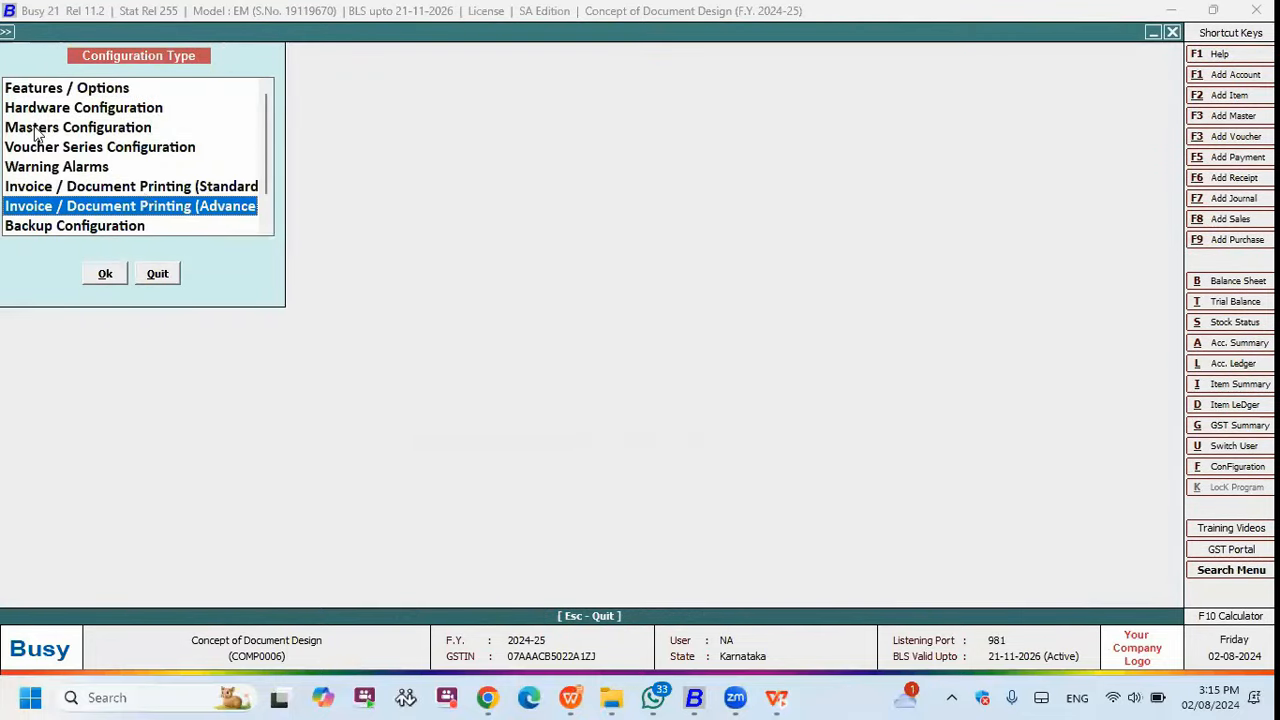
{"action": "key", "text": "Return"}
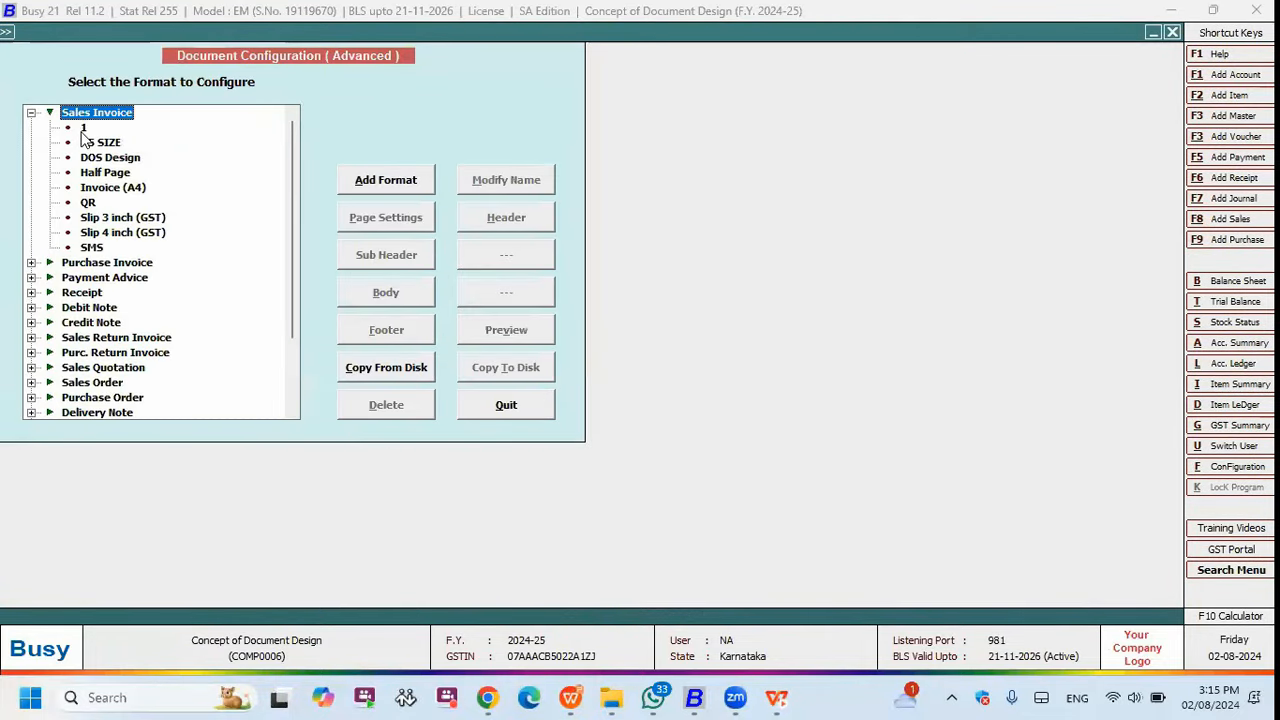
{"action": "left_click", "coordinate": [90, 142]}
{"action": "left_click", "coordinate": [368, 230]}
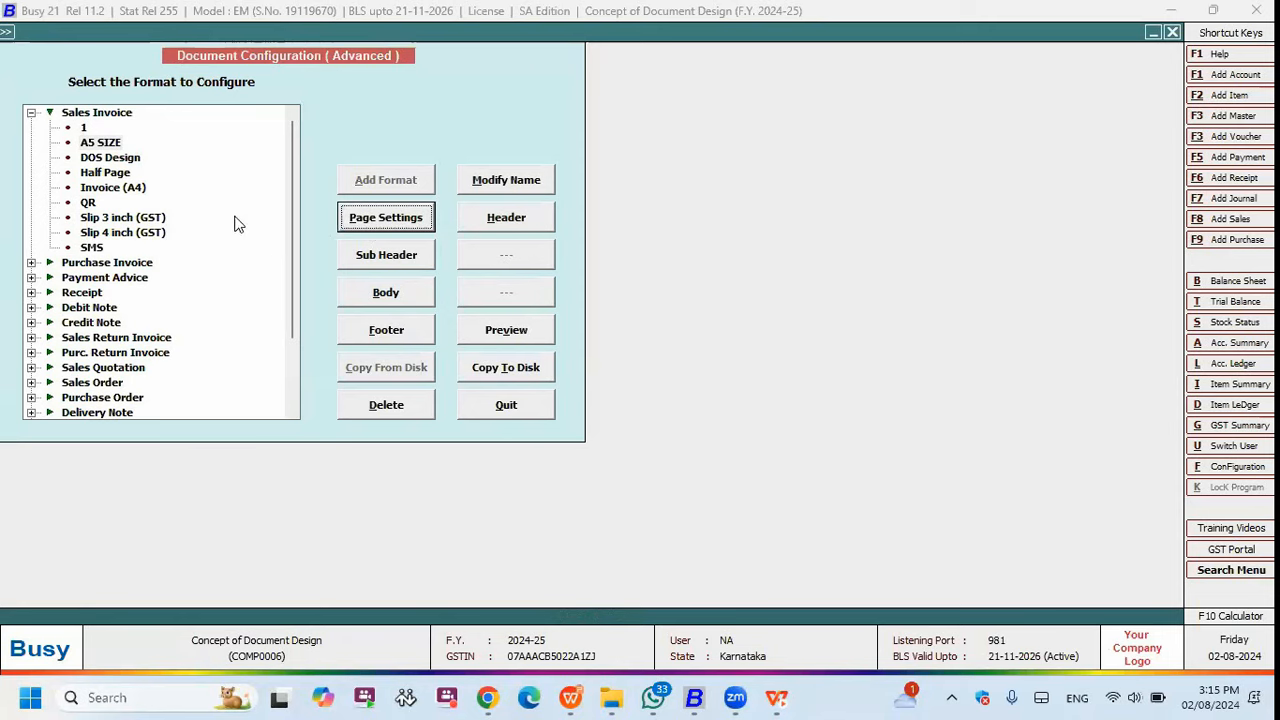
{"action": "key", "text": "Return"}
{"action": "left_click", "coordinate": [231, 168]}
{"action": "left_click", "coordinate": [396, 503]}
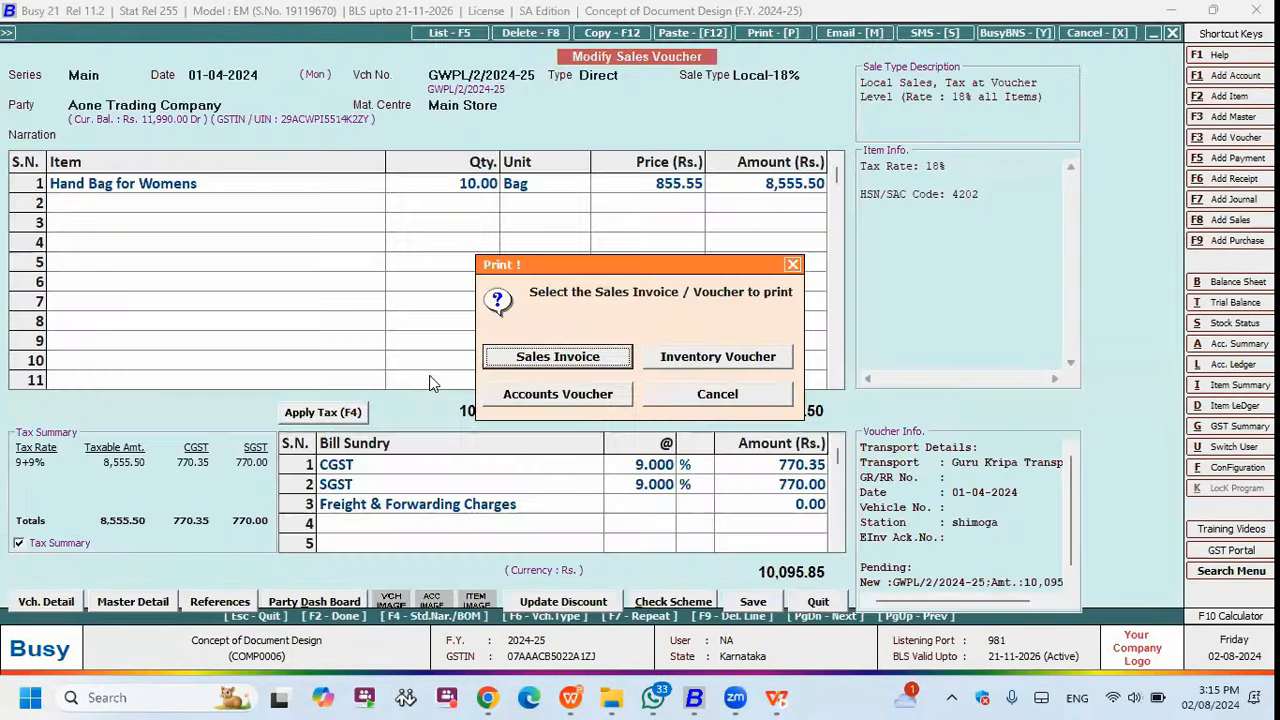
- Preview the voucher as a Sales Invoice in the A5 SIZE format
{"action": "key", "text": "Return"}
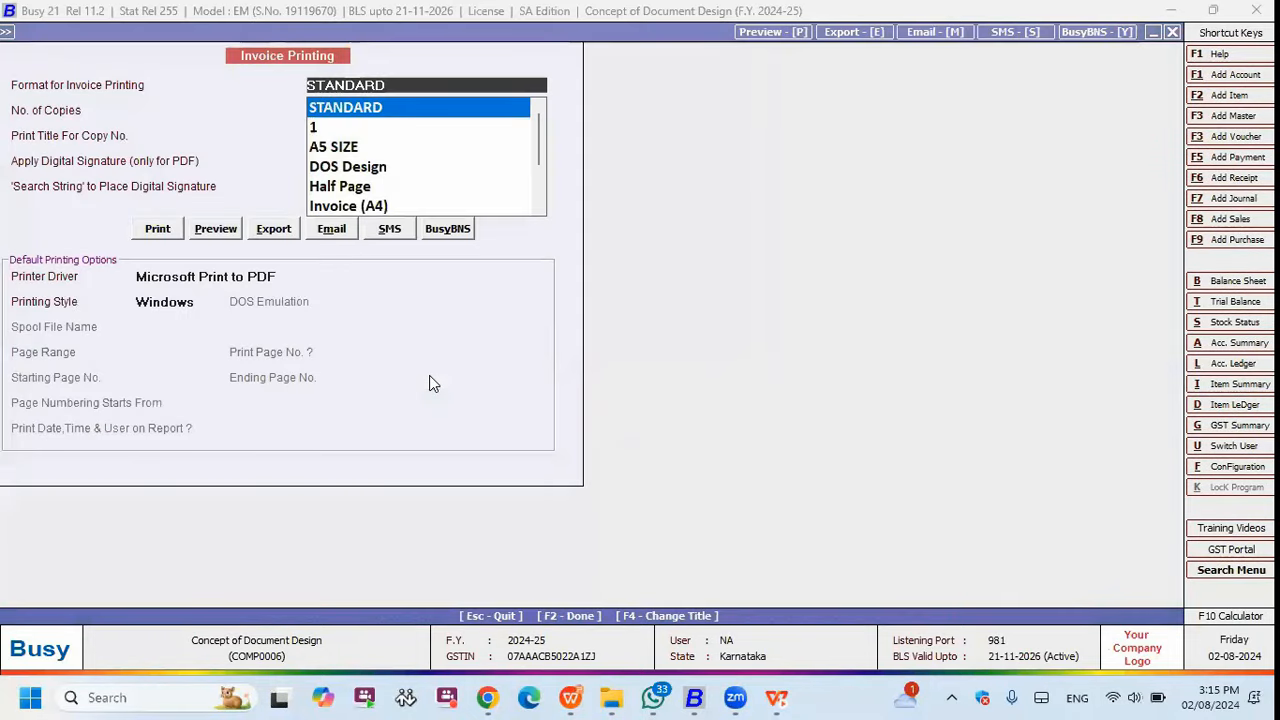
{"action": "key", "text": "Down"}
{"action": "key", "text": "Down"}
{"action": "key", "text": "Return"}
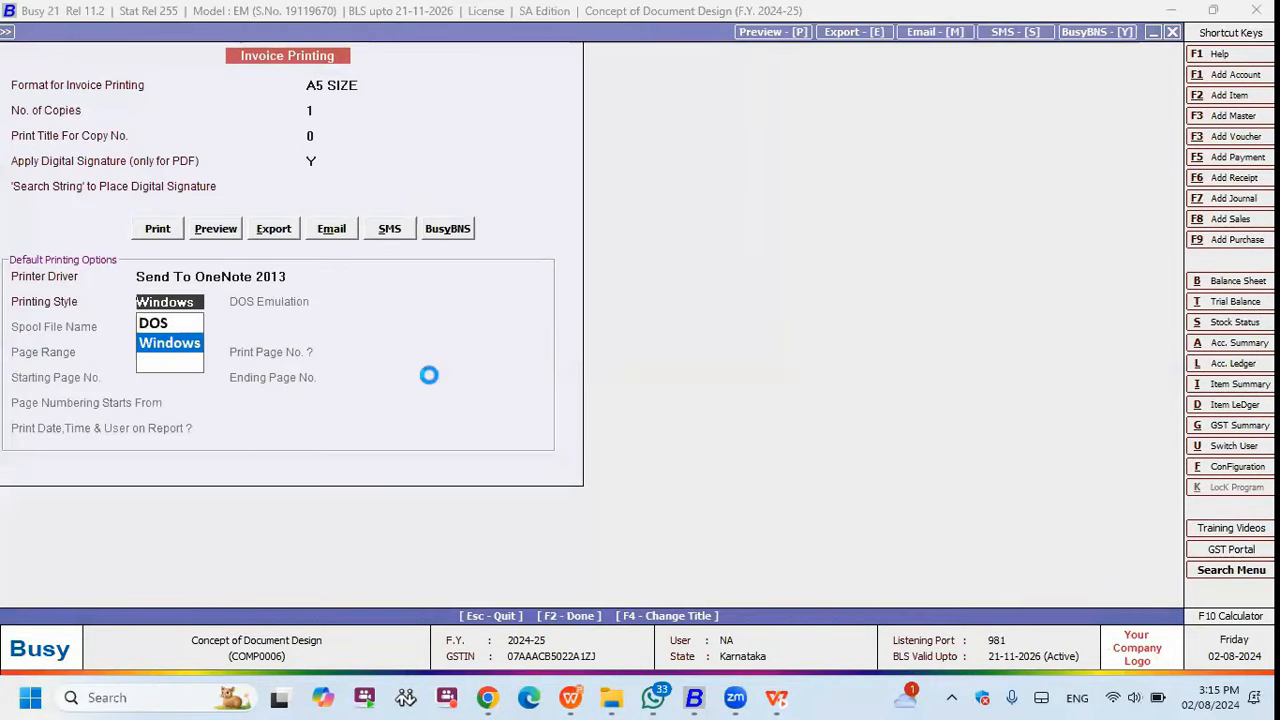
{"action": "key", "text": "alt+p"}
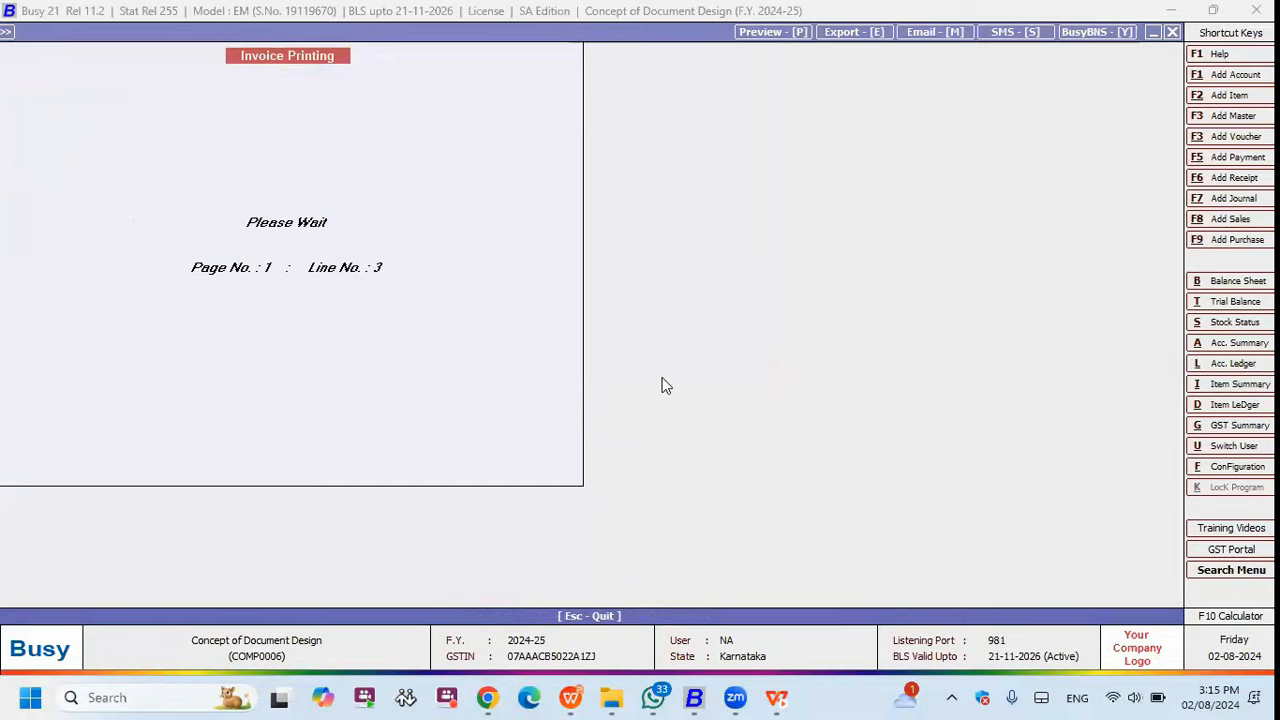
{"action": "scroll", "coordinate": [478, 288], "scroll_direction": "down", "scroll_amount": 2}
{"action": "scroll", "coordinate": [478, 288], "scroll_direction": "up", "scroll_amount": 1}
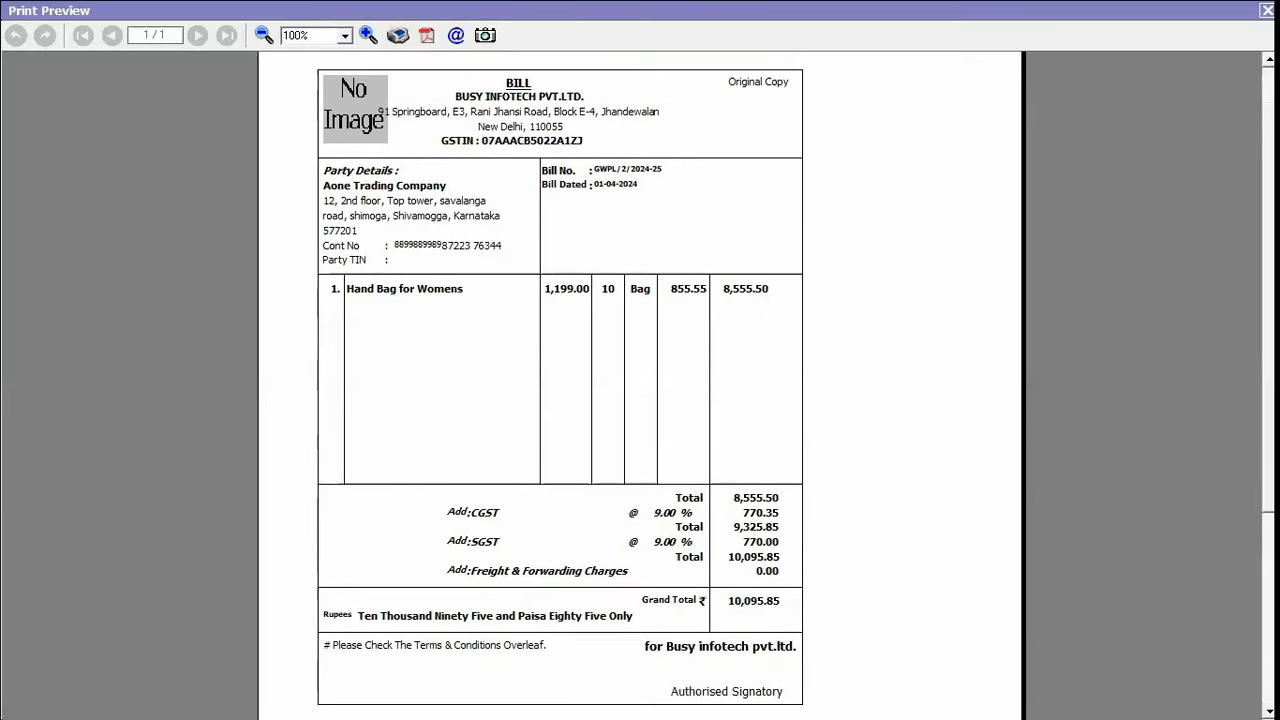
{"action": "scroll", "coordinate": [478, 291], "scroll_direction": "down", "scroll_amount": 1}
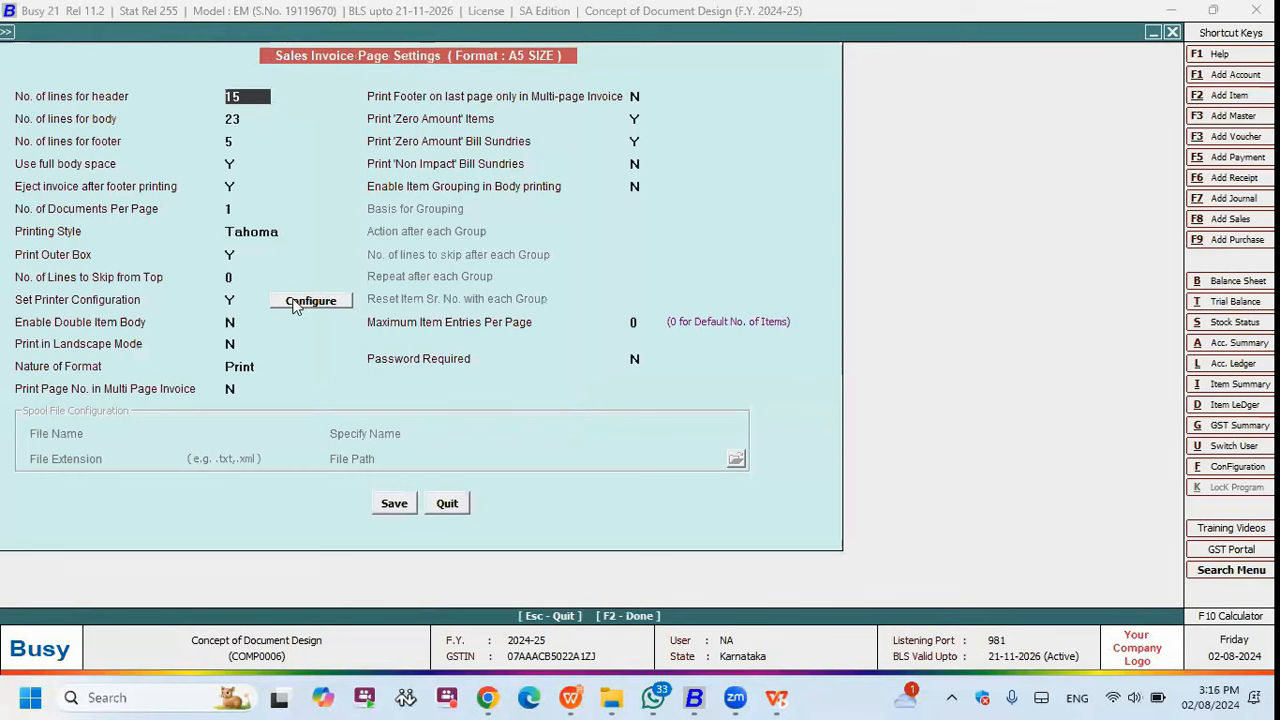
- Set the A5 SIZE documents per page to 4 and save the page settings
{"action": "left_click", "coordinate": [233, 187]}
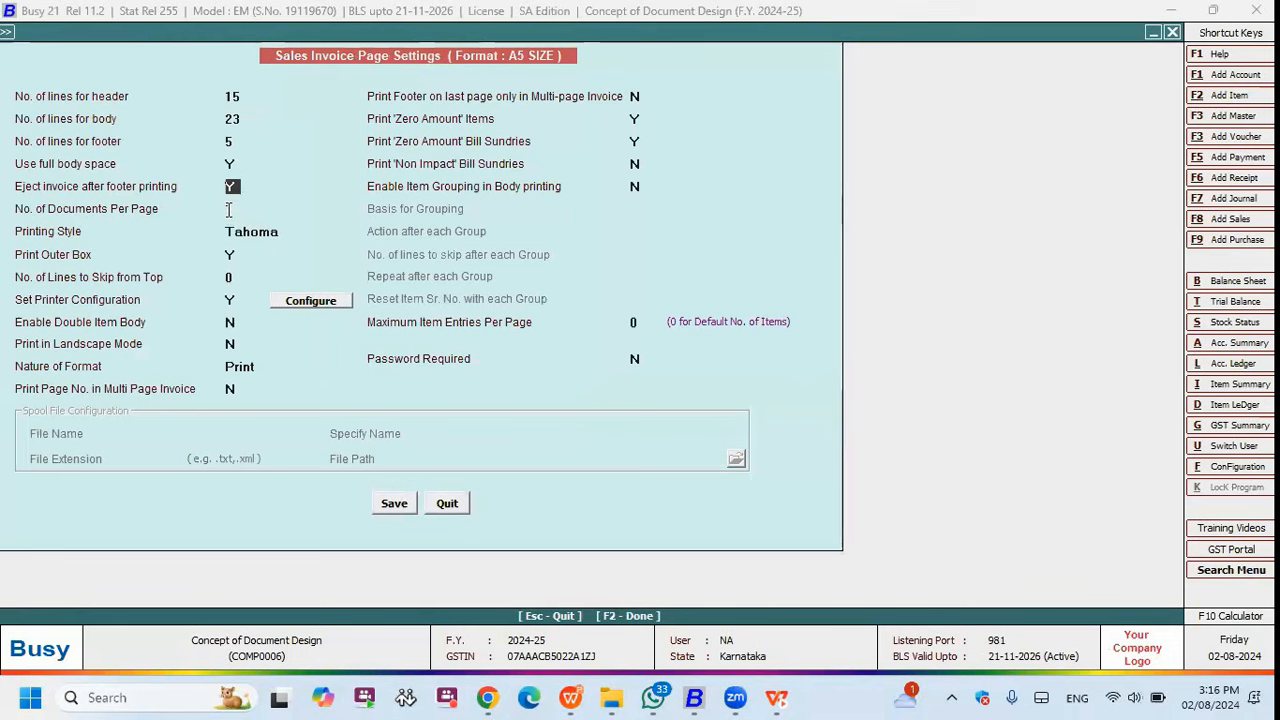
{"action": "left_click", "coordinate": [237, 212]}
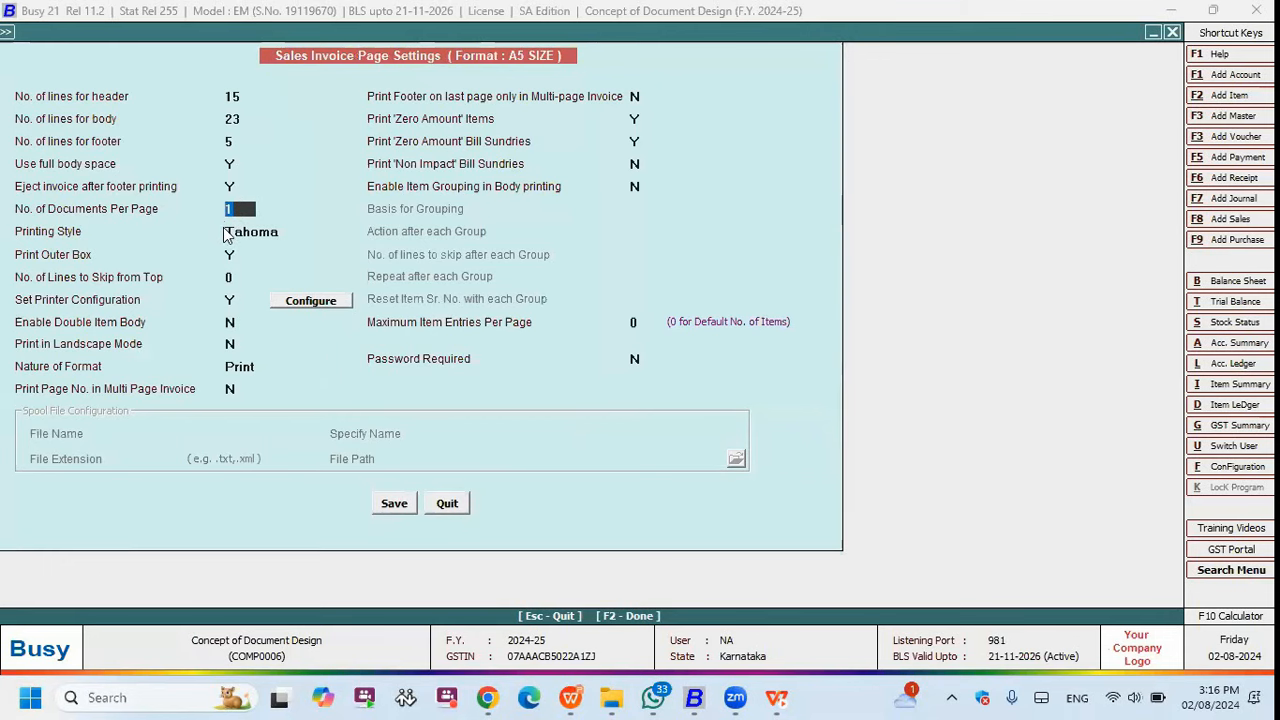
{"action": "type", "text": "4"}
{"action": "key", "text": "F2"}
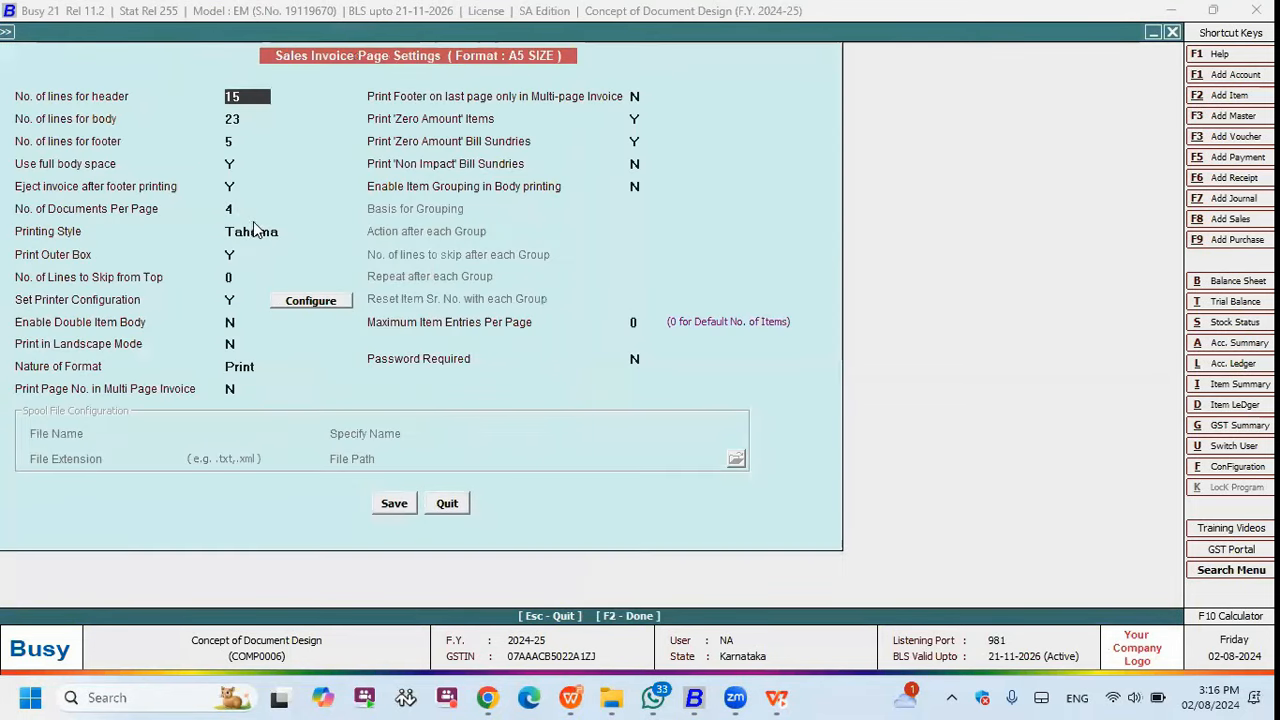
- Change the number of documents per page back to 1
{"action": "left_click", "coordinate": [253, 219]}
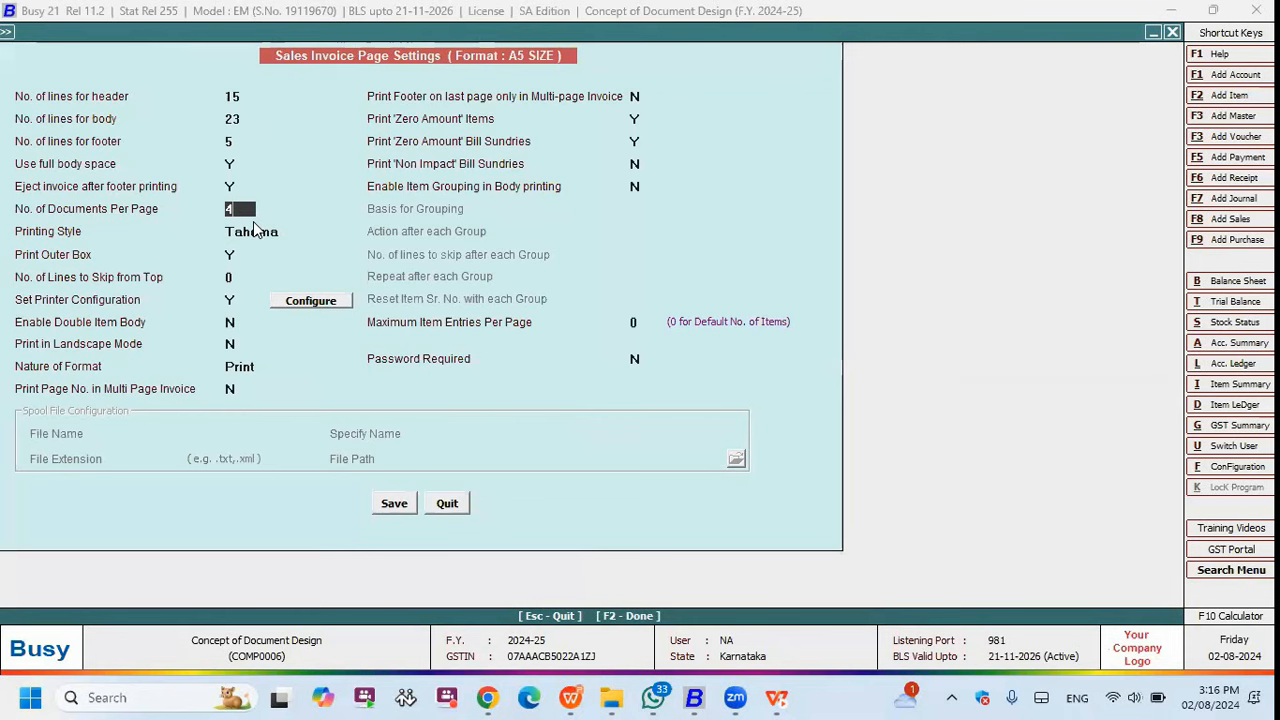
{"action": "key", "text": "BackSpace"}
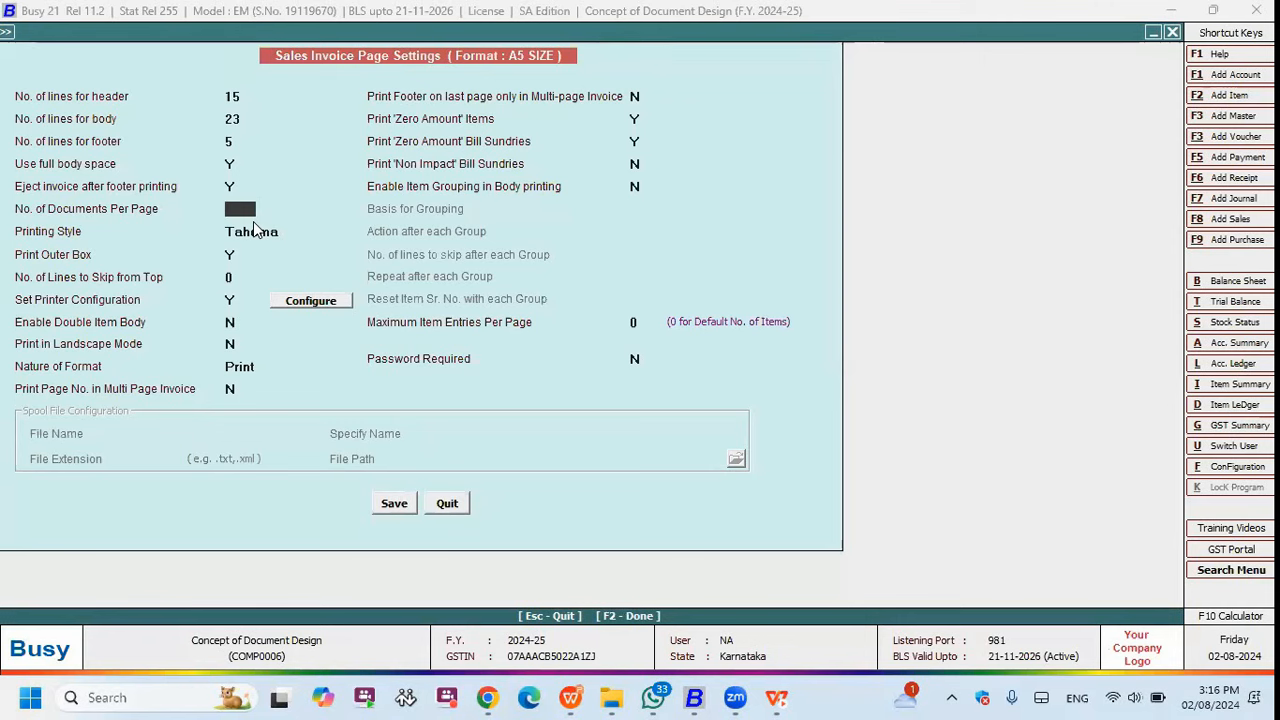
{"action": "key", "text": "Return"}
{"action": "key", "text": "Up"}
{"action": "key", "text": "Up"}
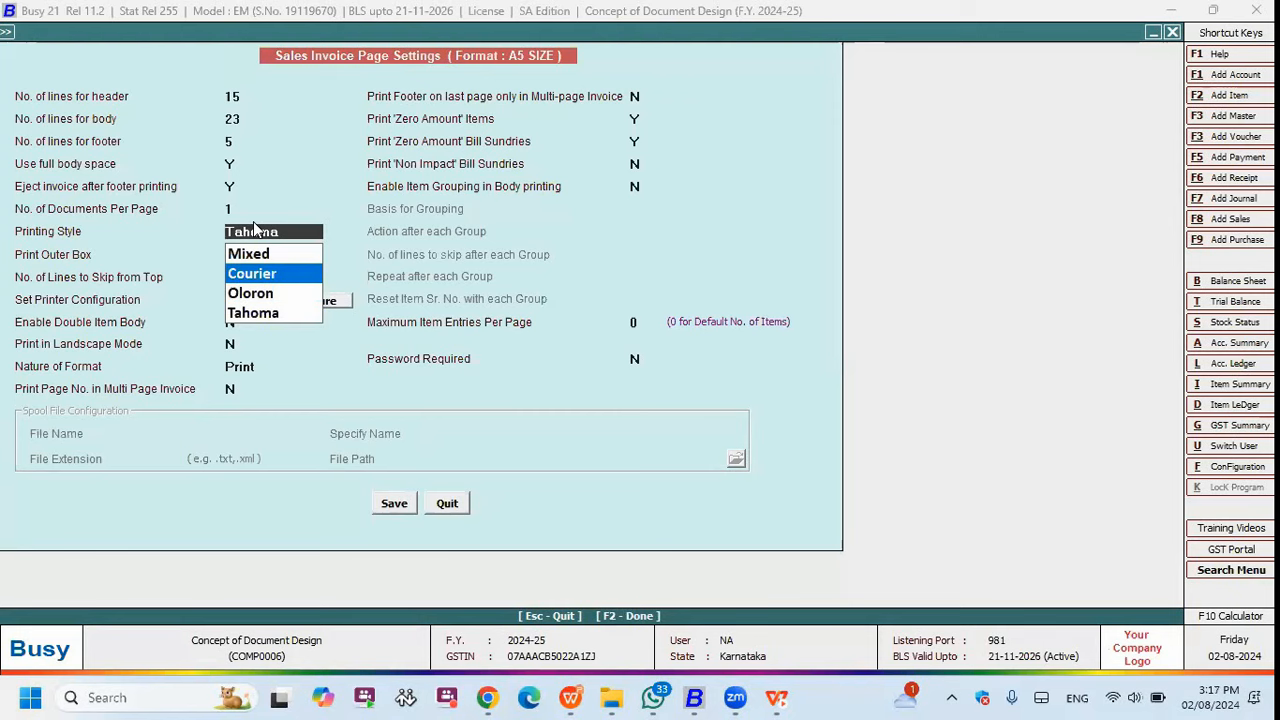
{"action": "key", "text": "Up"}
{"action": "key", "text": "Return"}
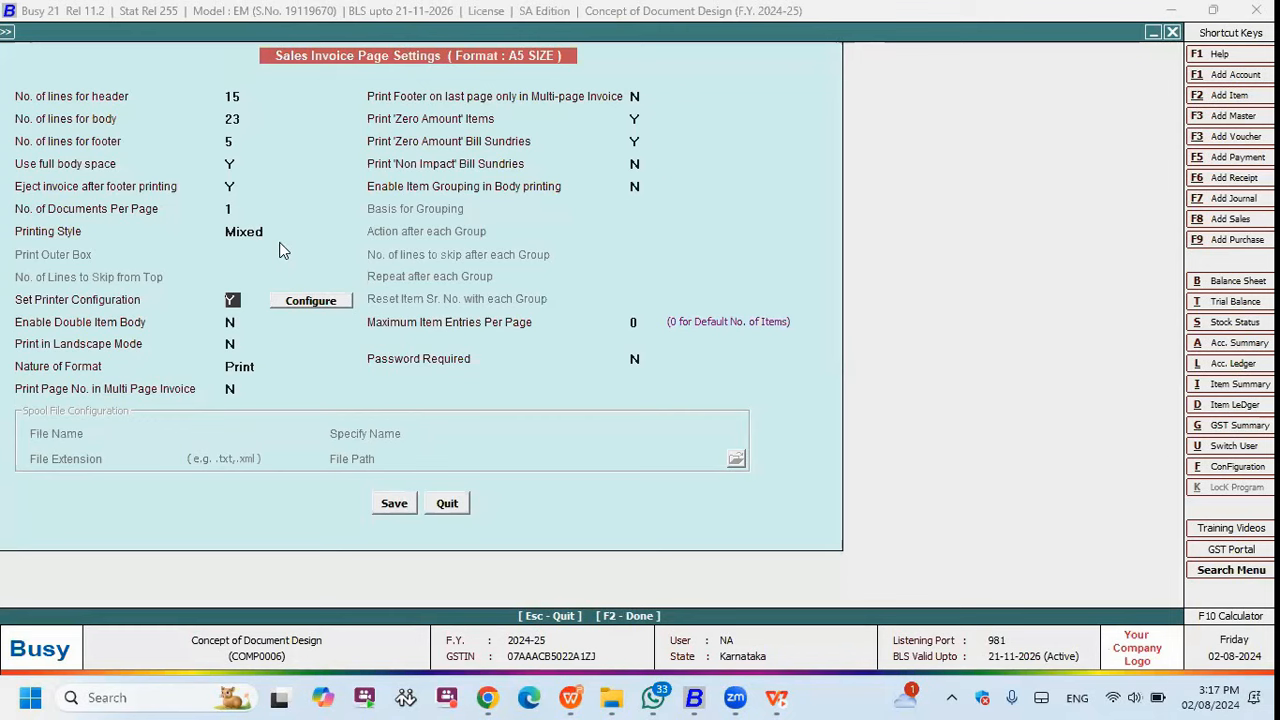
{"action": "left_click", "coordinate": [310, 301]}
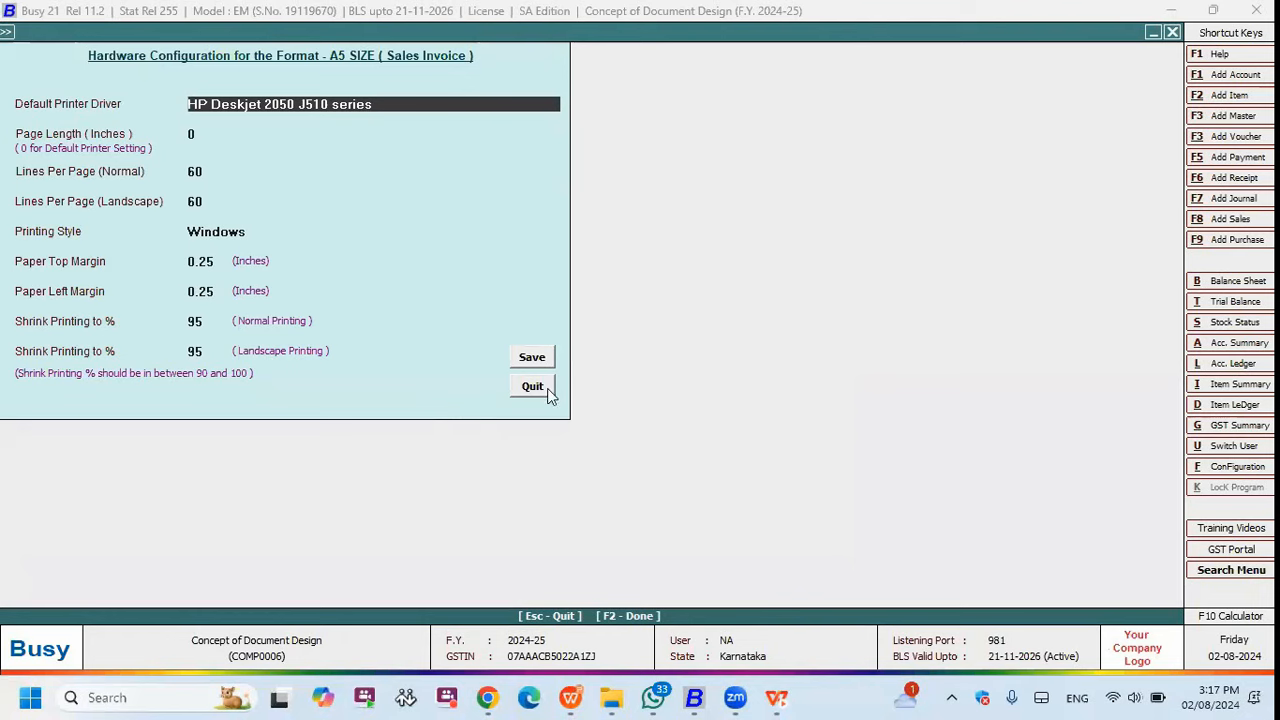
{"action": "key", "text": "Escape"}
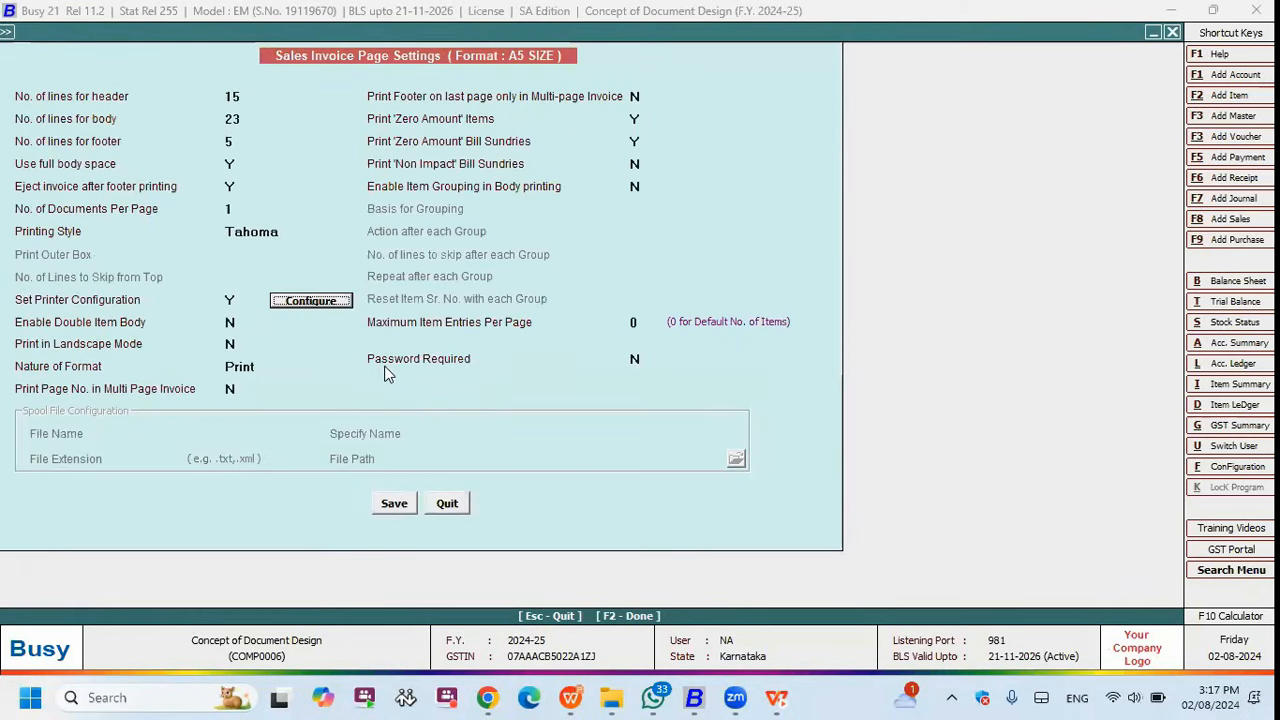
{"action": "key", "text": "Return"}
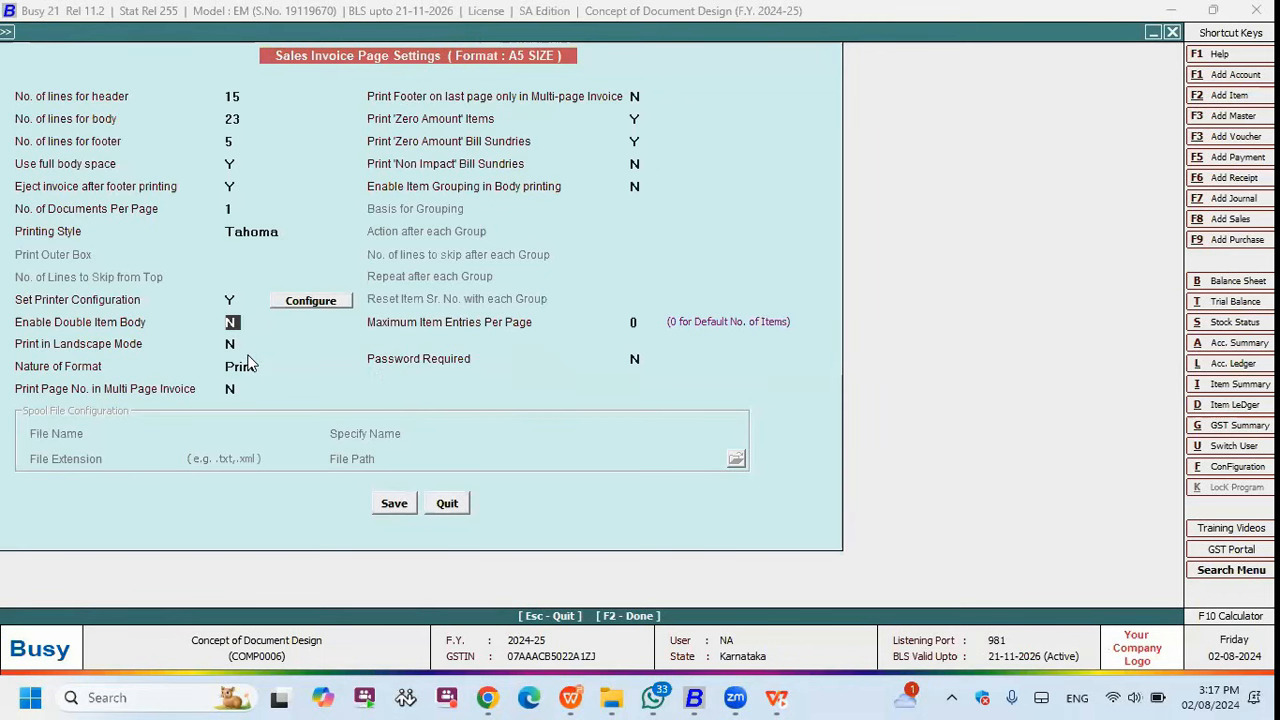
{"action": "key", "text": "y"}
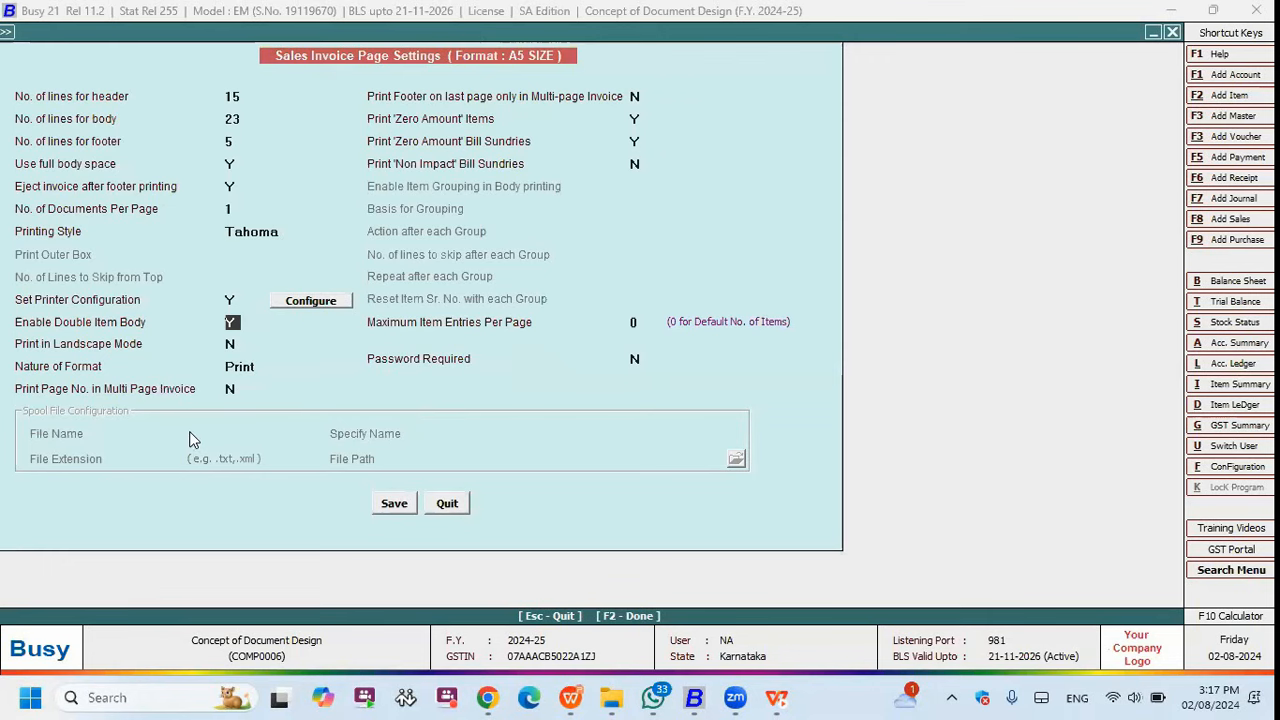
{"action": "key", "text": "n"}
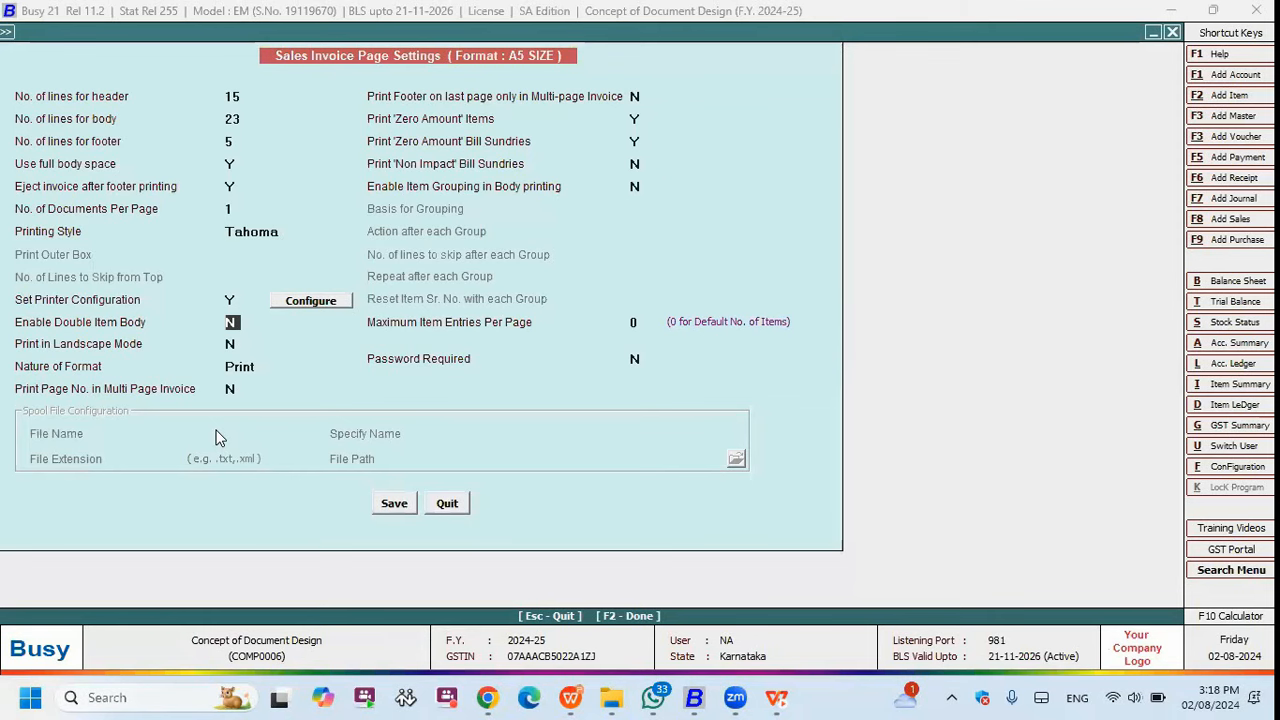
{"action": "key", "text": "Return"}
{"action": "key", "text": "y"}
{"action": "key", "text": "n"}
{"action": "key", "text": "Return"}
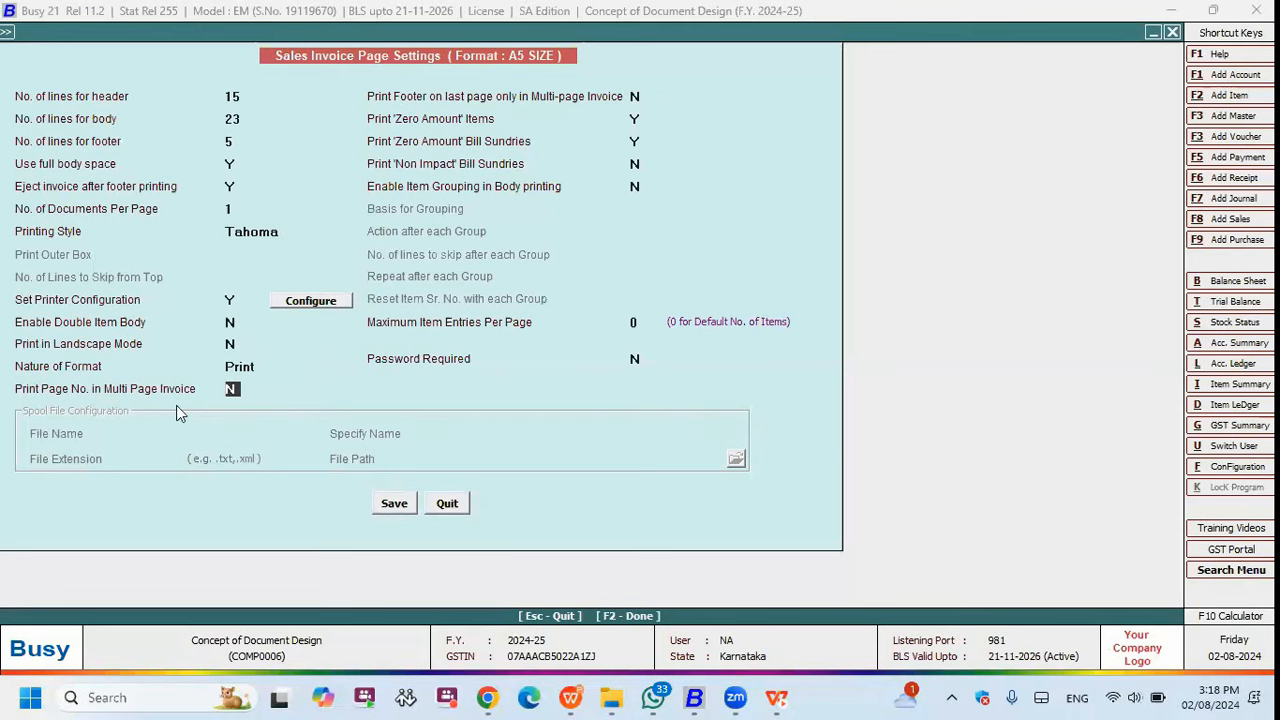
{"action": "key", "text": "Return"}
{"action": "type", "text": "Y"}
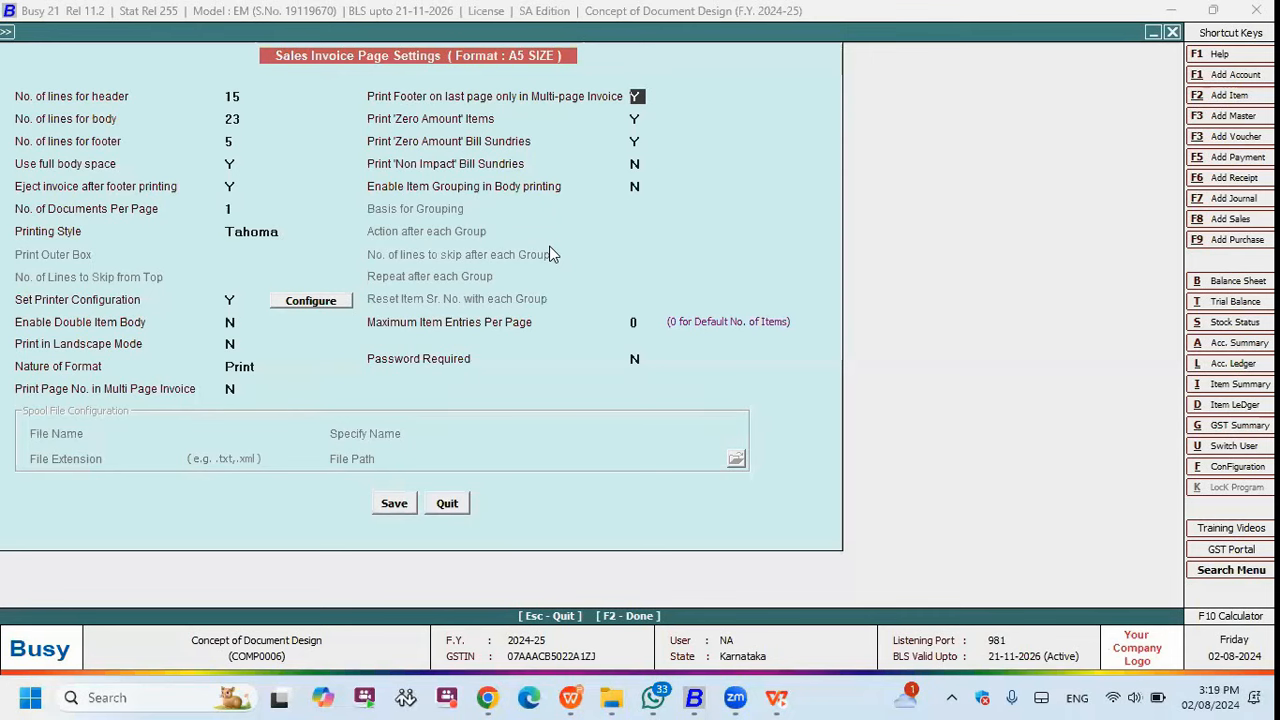
{"action": "type", "text": "n"}
{"action": "key", "text": "Return"}
{"action": "key", "text": "Return"}
- Set item grouping in body printing to Y with Item Group as the basis for grouping
{"action": "key", "text": "Return"}
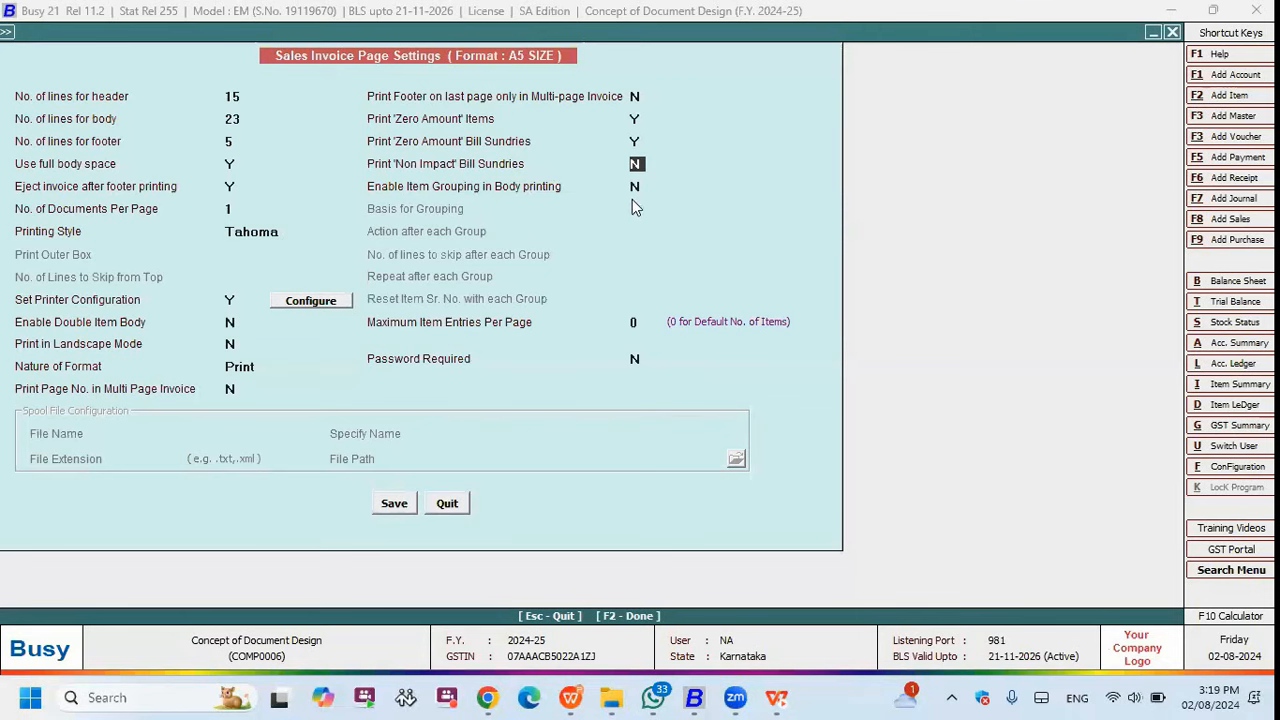
{"action": "key", "text": "Return"}
{"action": "key", "text": "y"}
{"action": "key", "text": "Return"}
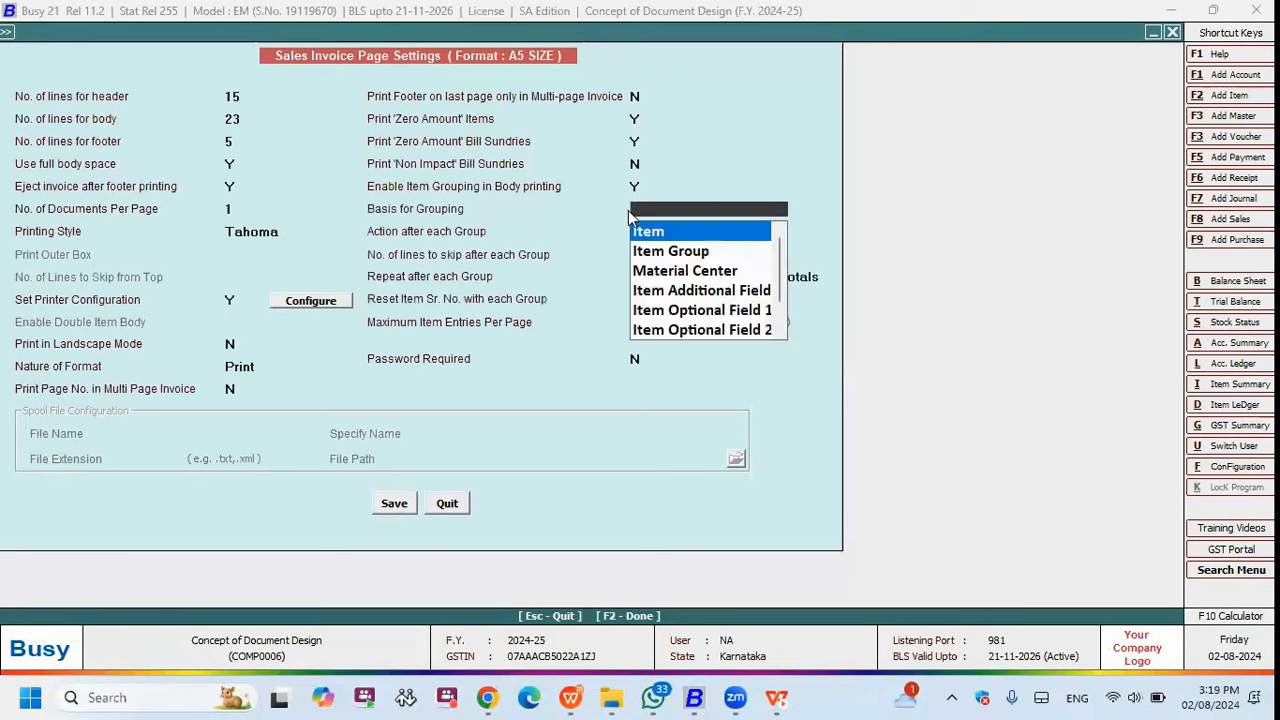
{"action": "left_click", "coordinate": [643, 188]}
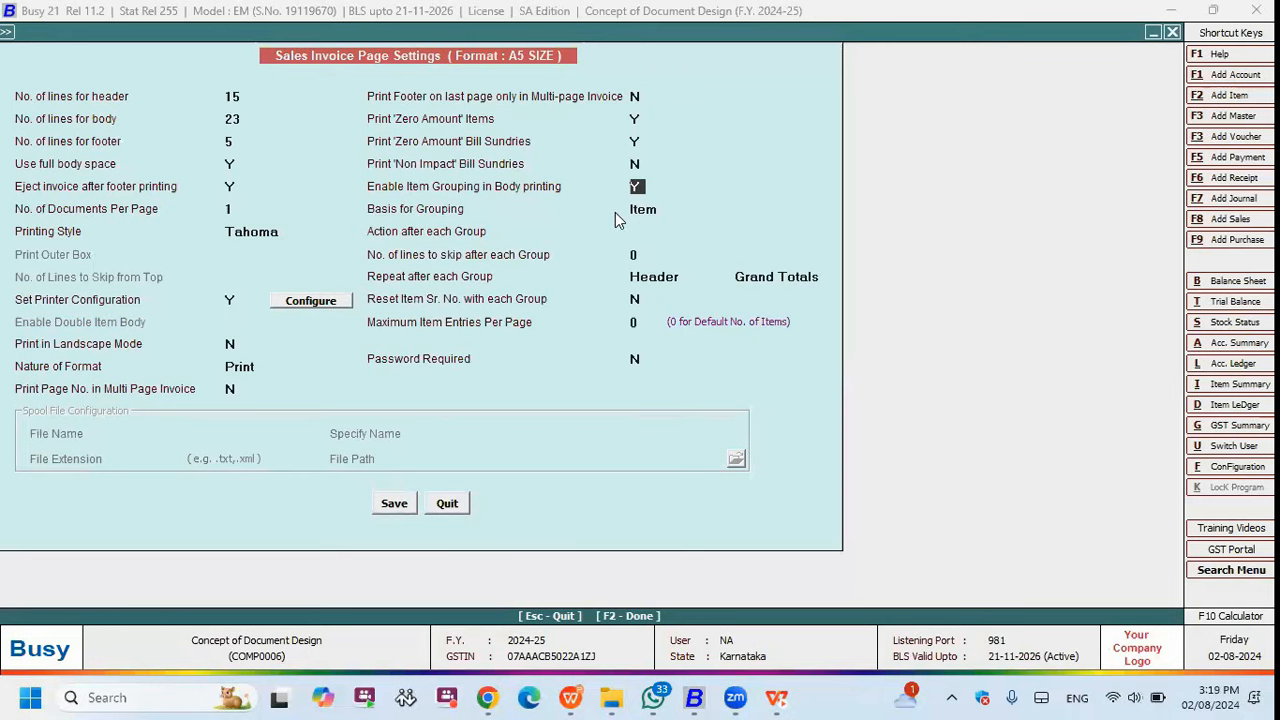
{"action": "left_click", "coordinate": [665, 213]}
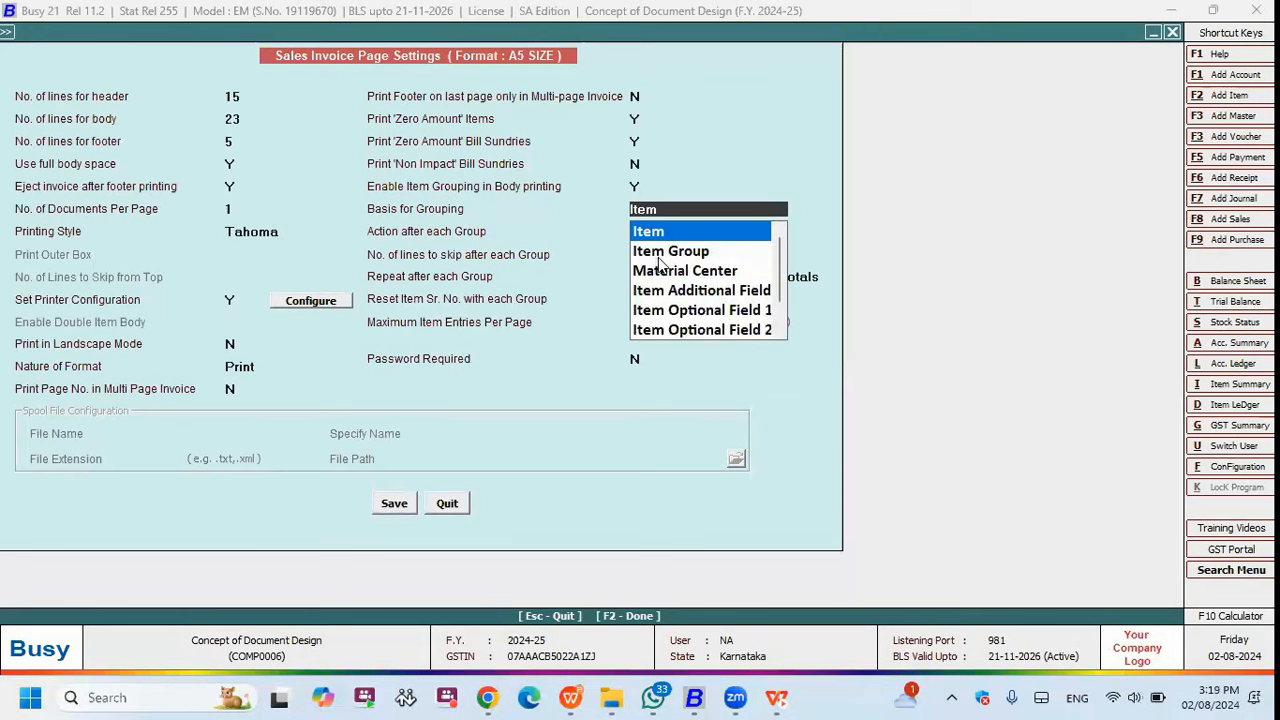
{"action": "left_click", "coordinate": [663, 252]}
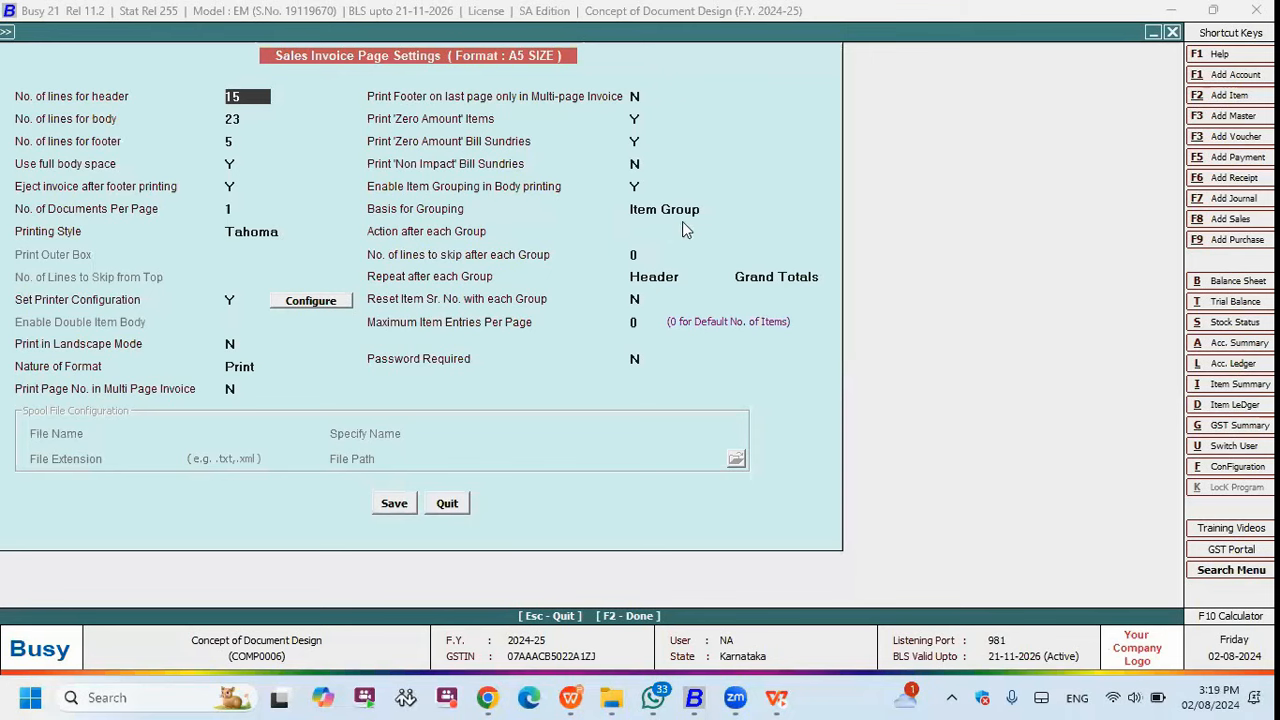
{"action": "left_click", "coordinate": [688, 218]}
{"action": "key", "text": "Return"}
{"action": "left_click", "coordinate": [662, 232]}
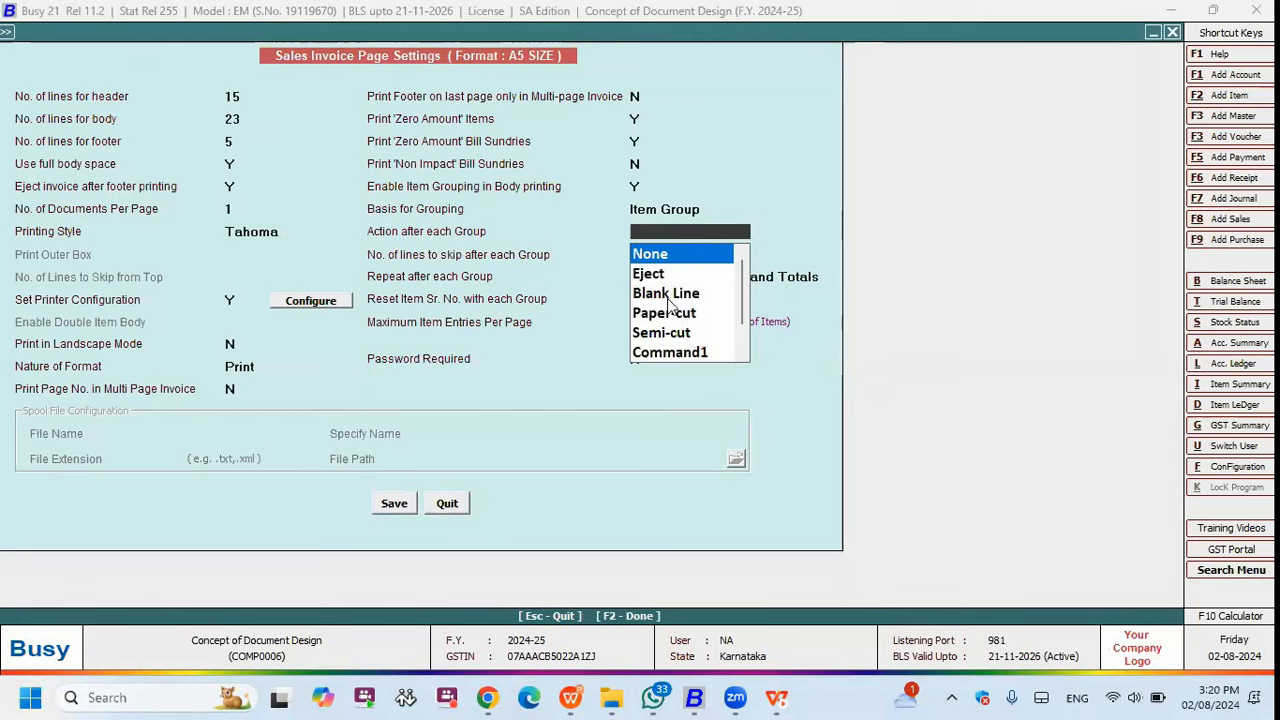
- Try Eject, then set the action after each group to None, repeating the Header
{"action": "left_click", "coordinate": [694, 213]}
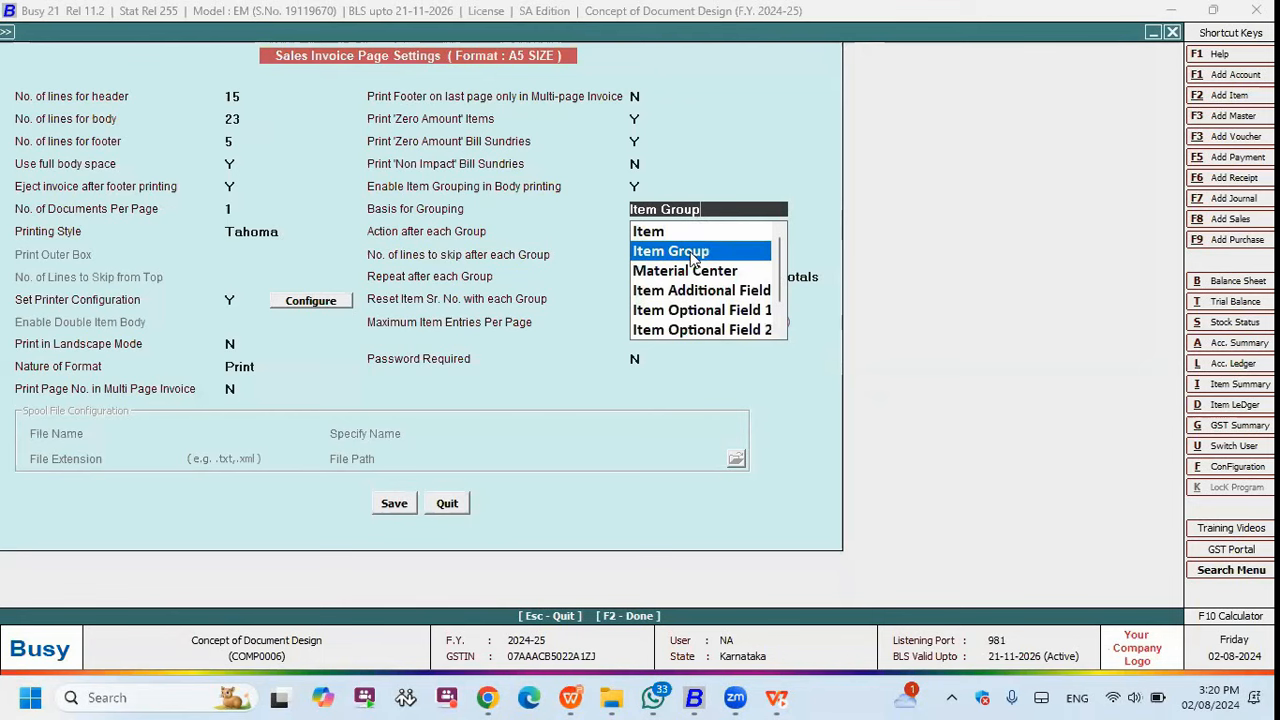
{"action": "left_click", "coordinate": [692, 250]}
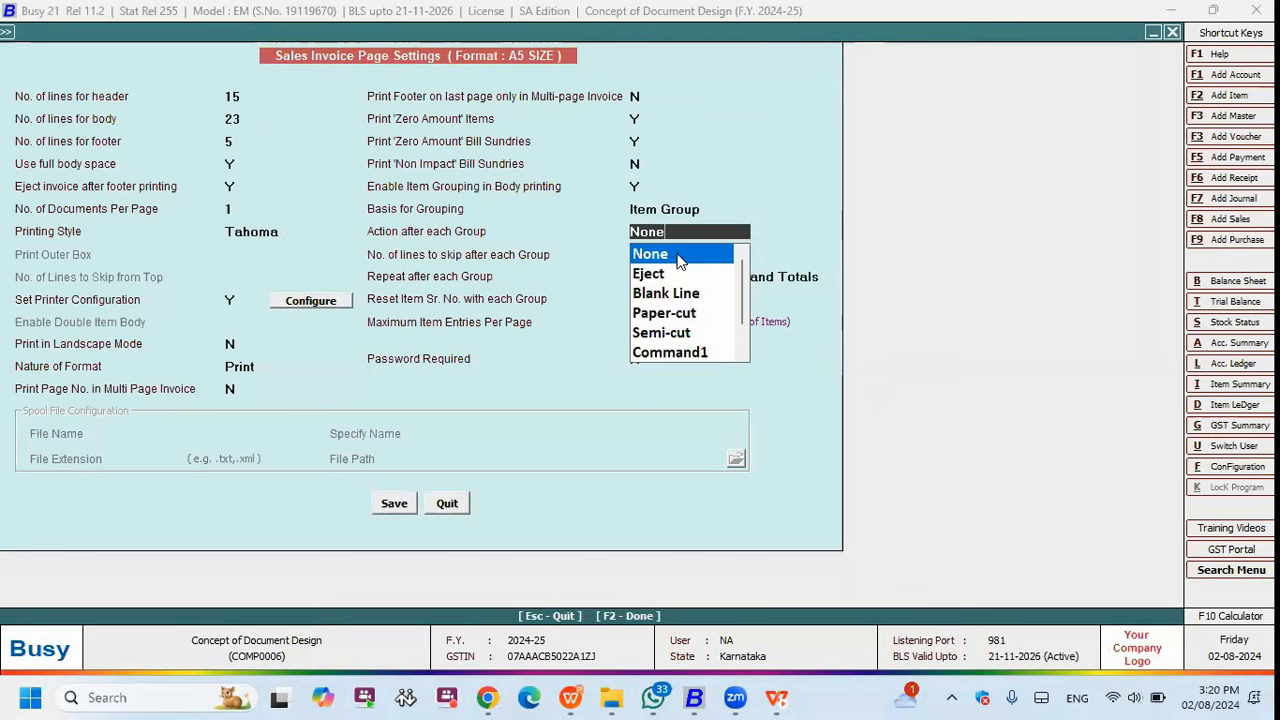
{"action": "left_click", "coordinate": [657, 274]}
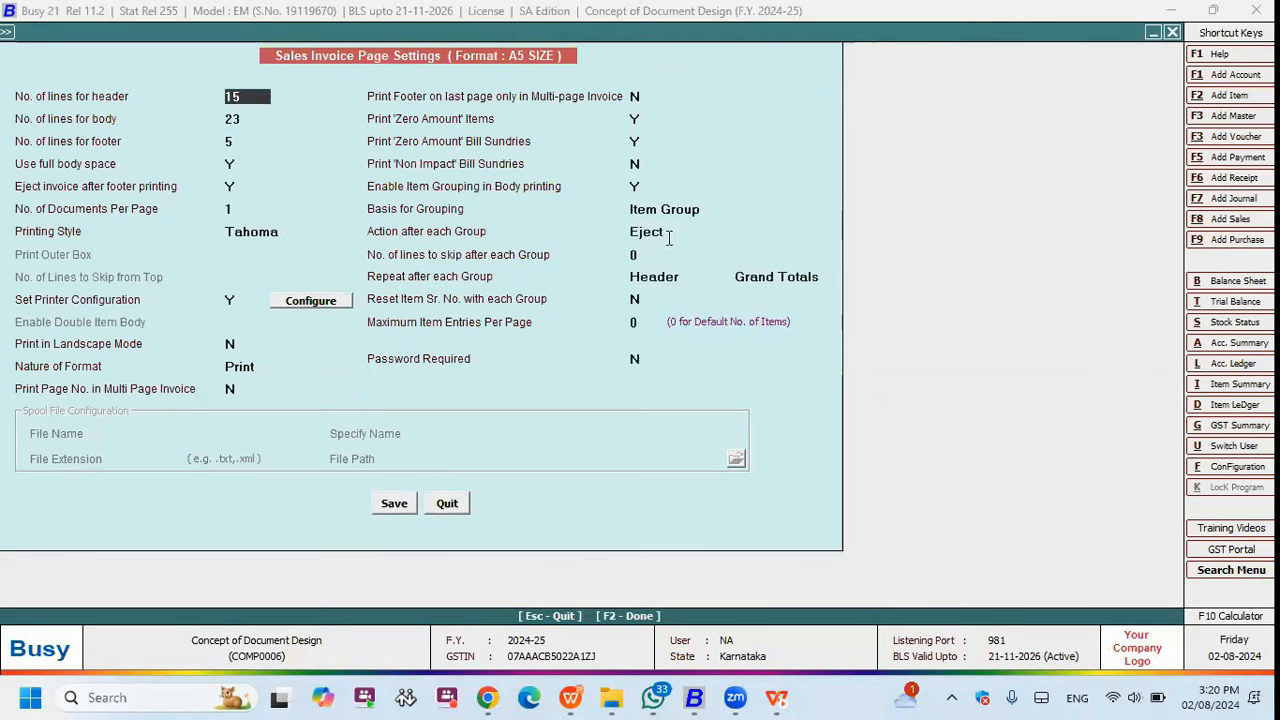
{"action": "left_click", "coordinate": [679, 232]}
{"action": "left_click", "coordinate": [672, 274]}
{"action": "left_click", "coordinate": [667, 232]}
{"action": "left_click", "coordinate": [668, 252]}
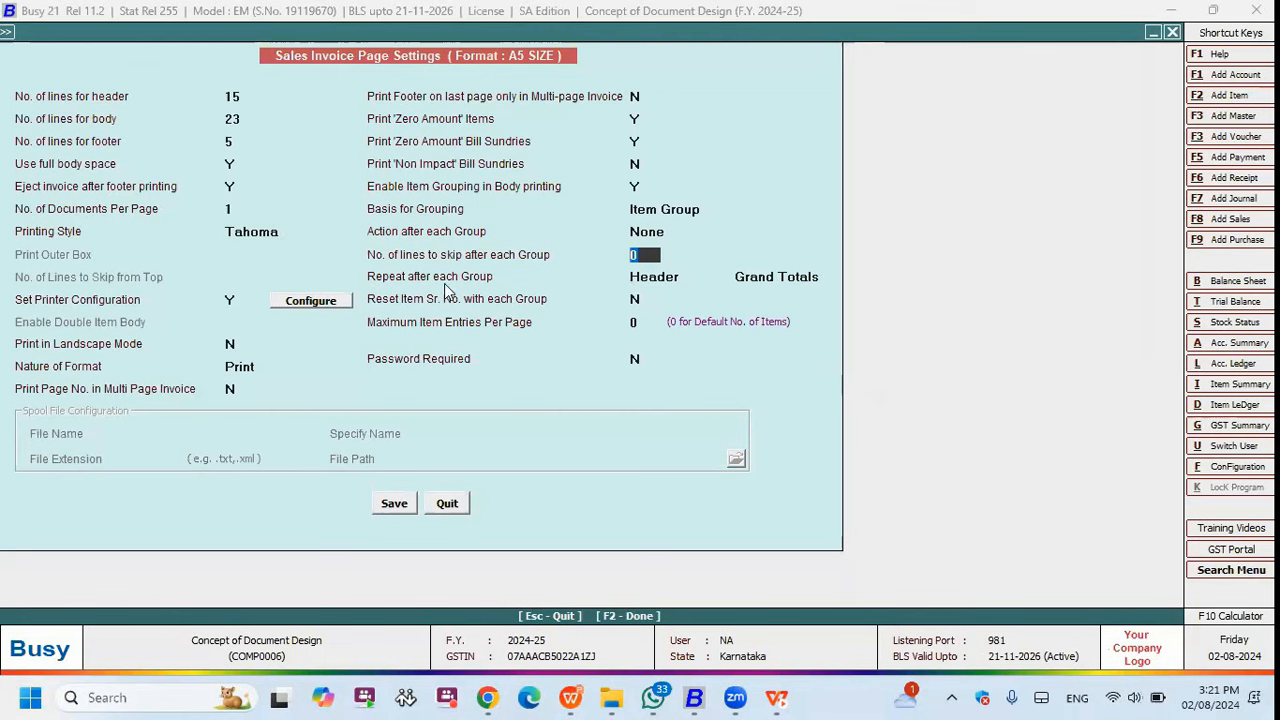
{"action": "left_click", "coordinate": [658, 280]}
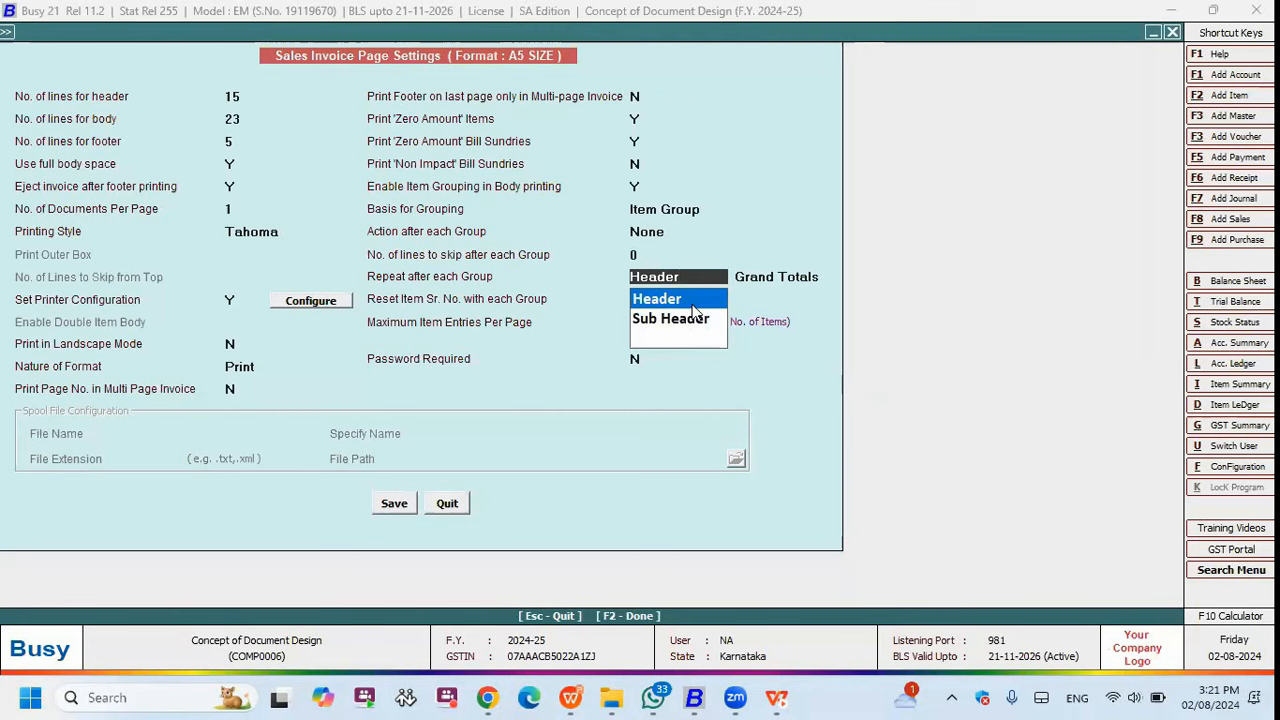
{"action": "left_click", "coordinate": [655, 300]}
- Set maximum item entries per page to 0 and leave Password Required at N
{"action": "left_click", "coordinate": [643, 321]}
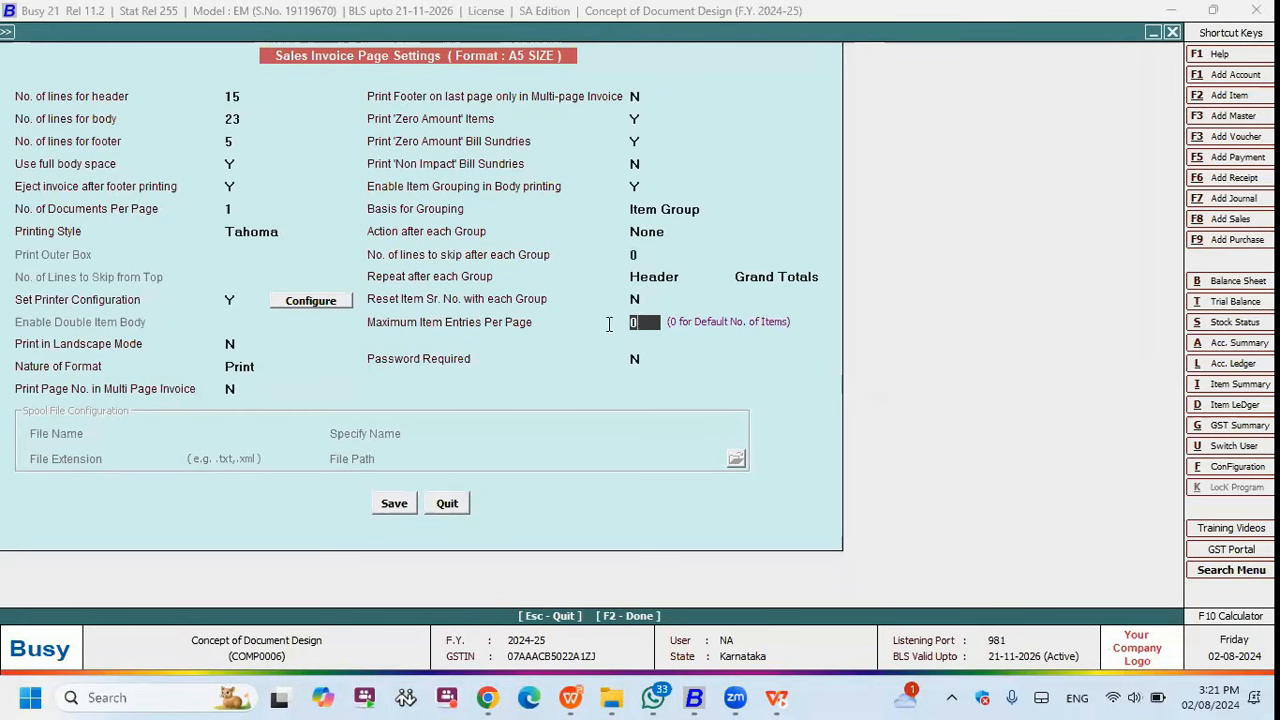
{"action": "type", "text": "10"}
{"action": "type", "text": "2"}
{"action": "type", "text": "0"}
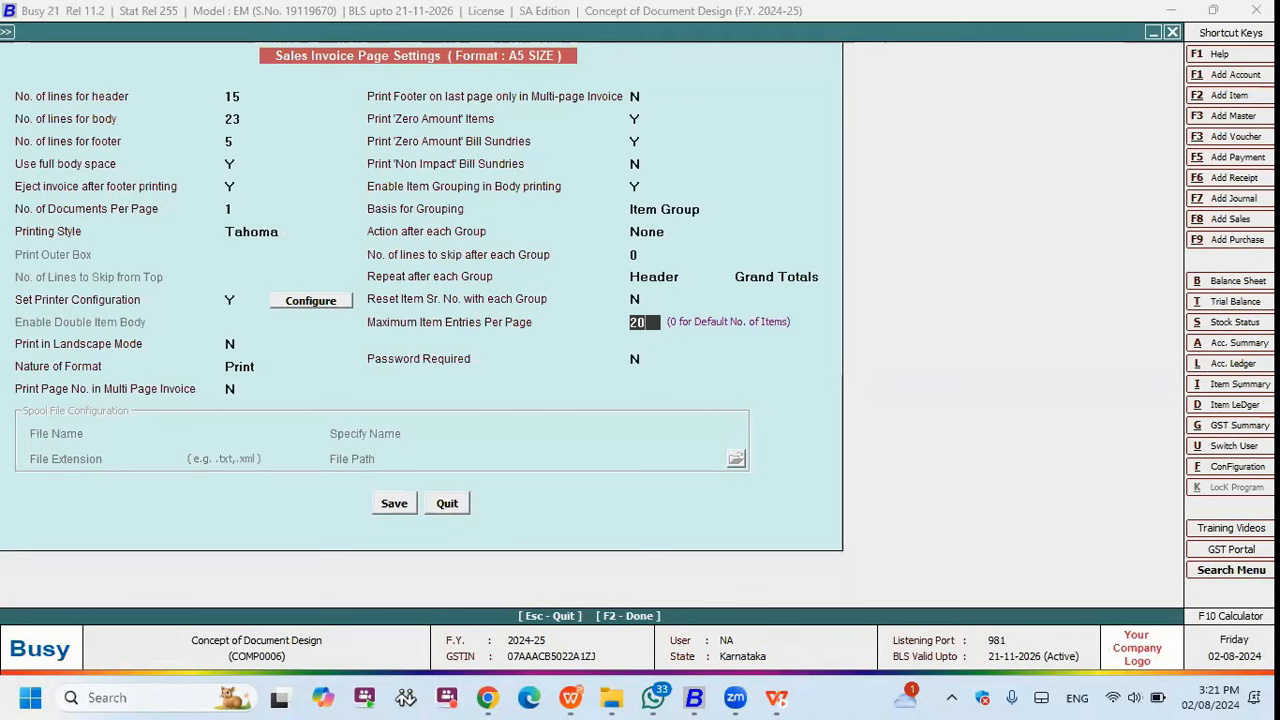
{"action": "key", "text": "BackSpace"}
{"action": "key", "text": "BackSpace"}
{"action": "type", "text": "0"}
{"action": "key", "text": "Return"}
{"action": "key", "text": "y"}
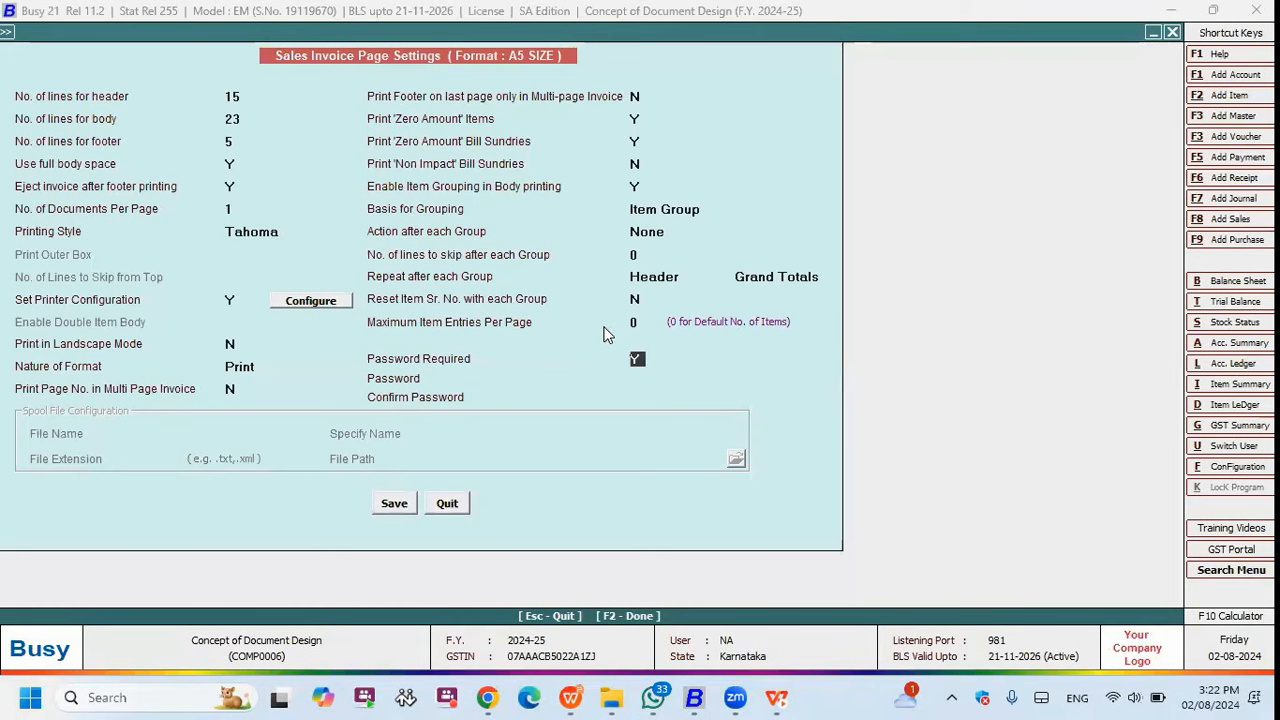
{"action": "key", "text": "n"}
{"action": "key", "text": "Return"}
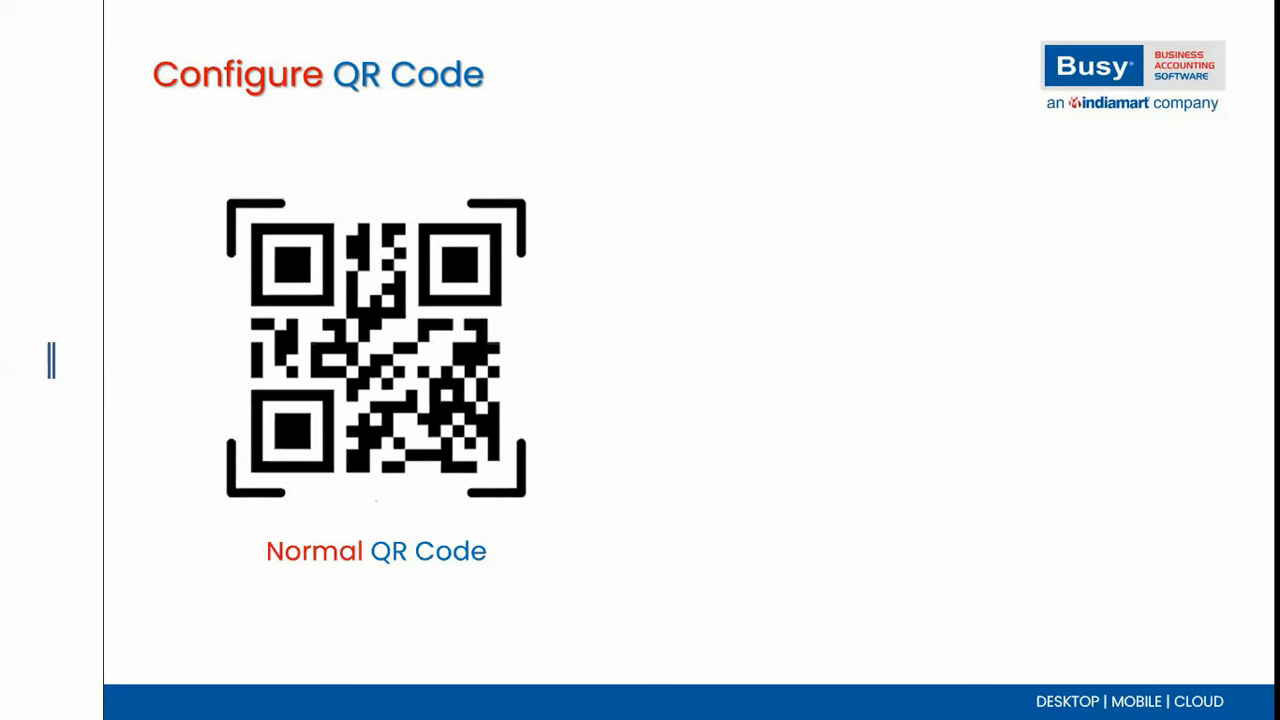
- Back in Busy, open the Advanced document configuration under Invoice / Document Printing
{"action": "key", "text": "alt+Tab"}
{"action": "key", "text": "Return"}
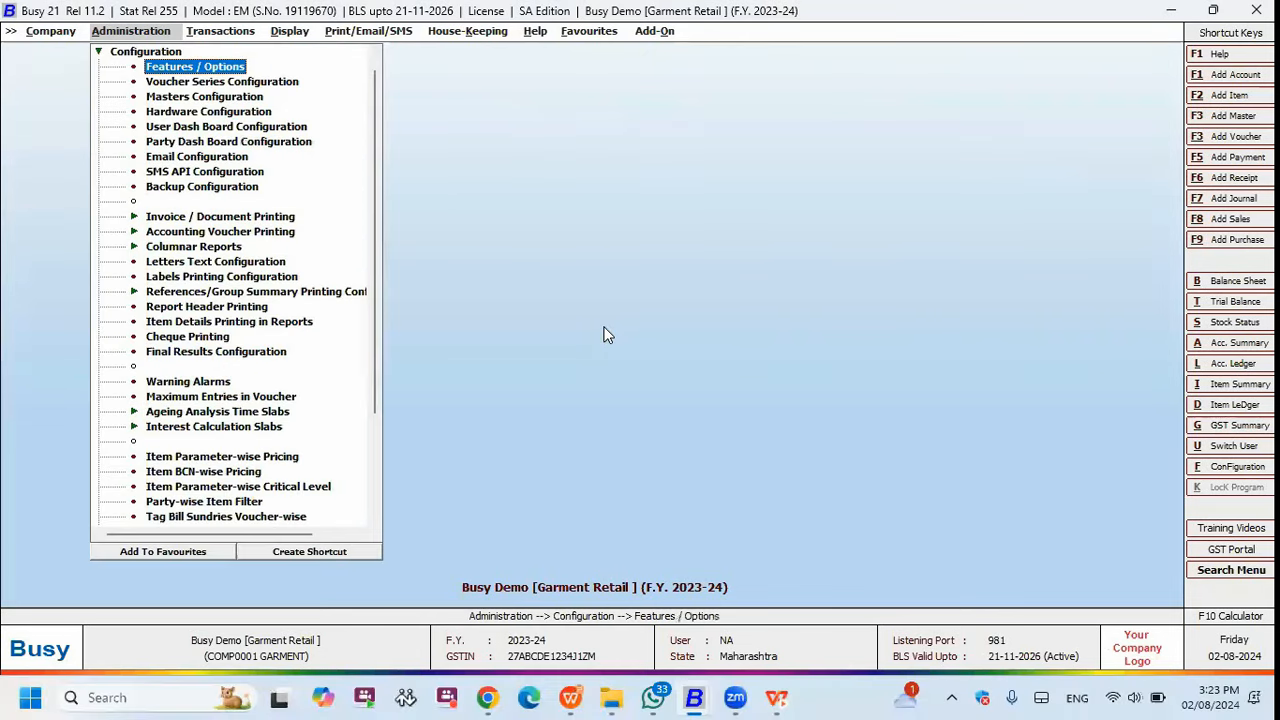
{"action": "key", "text": "Return"}
{"action": "key", "text": "Down"}
{"action": "key", "text": "Escape"}
{"action": "key", "text": "Down"}
{"action": "key", "text": "Down"}
{"action": "key", "text": "Down"}
{"action": "key", "text": "Down"}
{"action": "key", "text": "Down"}
{"action": "key", "text": "Down"}
{"action": "key", "text": "Down"}
{"action": "key", "text": "Down"}
{"action": "key", "text": "Down"}
{"action": "key", "text": "Down"}
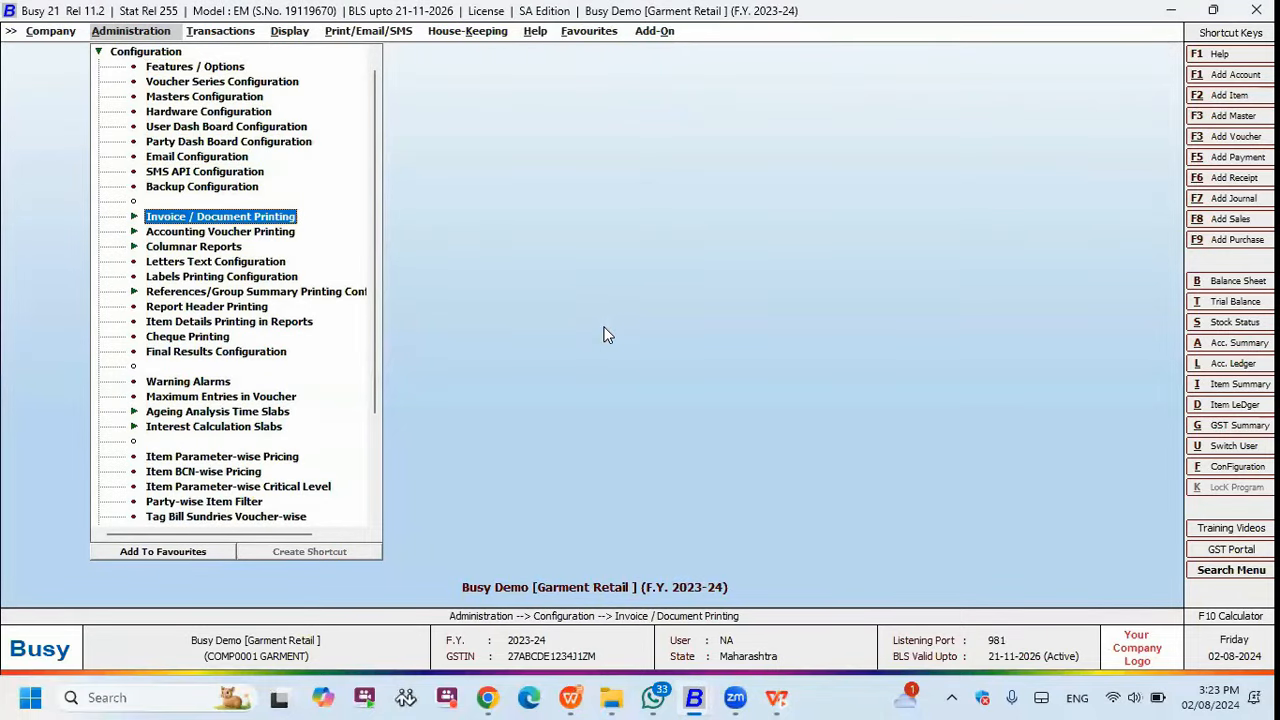
{"action": "key", "text": "Return"}
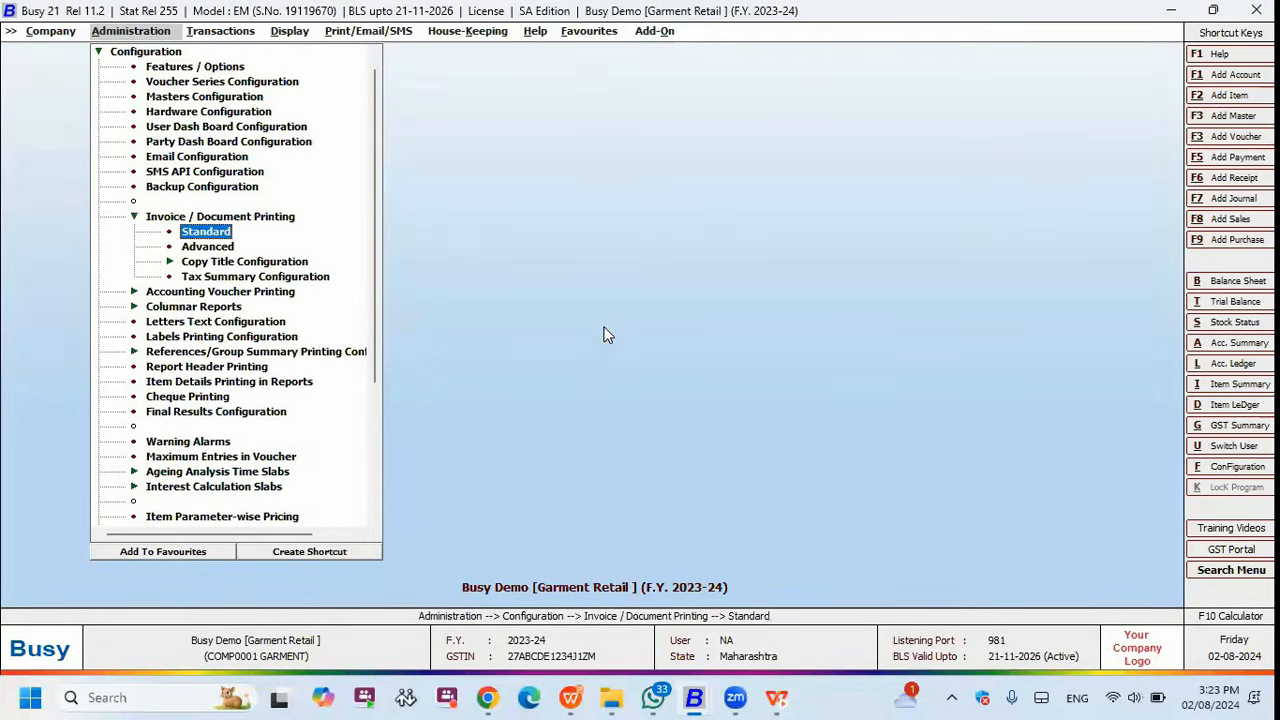
{"action": "key", "text": "Return"}
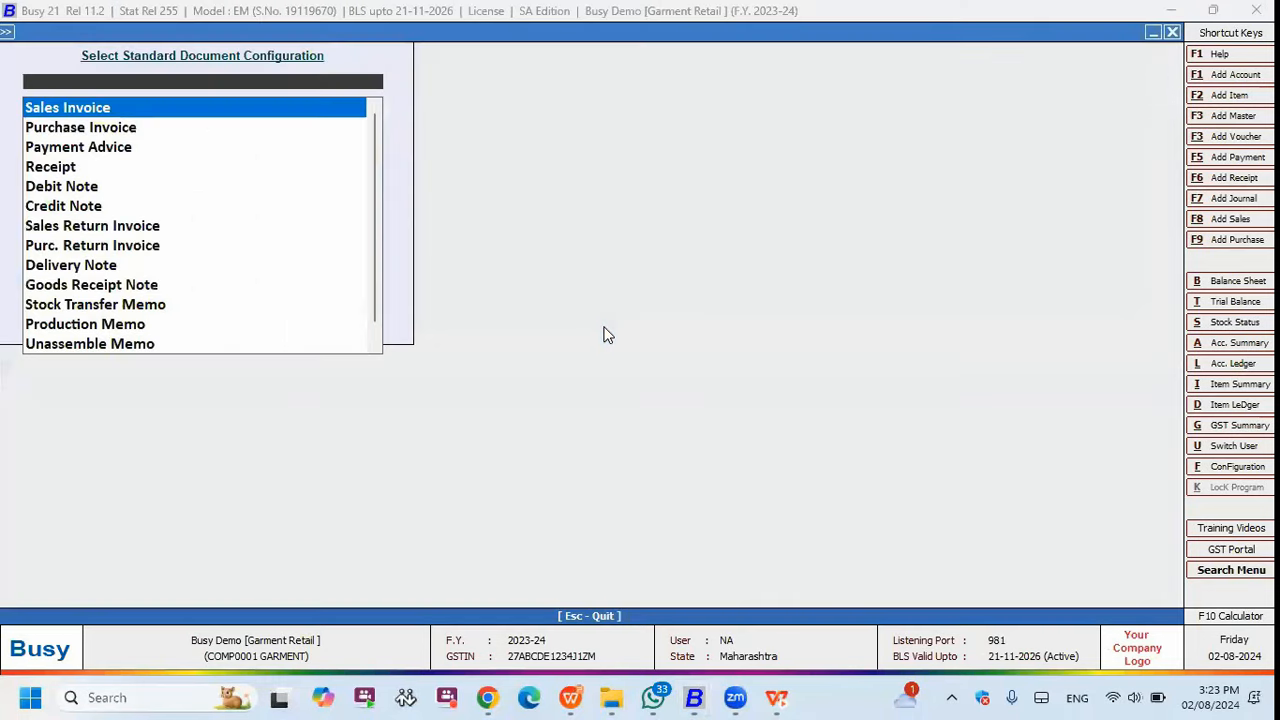
{"action": "key", "text": "Escape"}
{"action": "key", "text": "Down"}
{"action": "key", "text": "Return"}
{"action": "key", "text": "Return"}
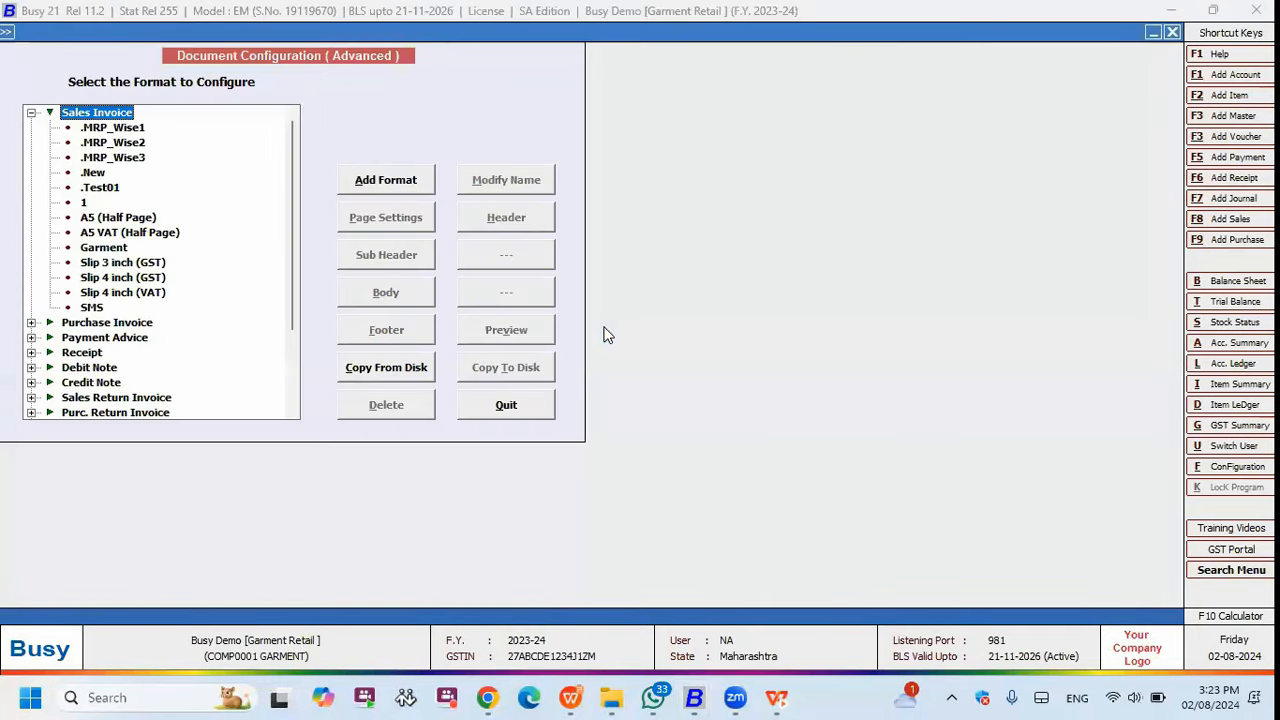
- Add a new Sales Invoice format named QR and save it
{"action": "left_click", "coordinate": [408, 181]}
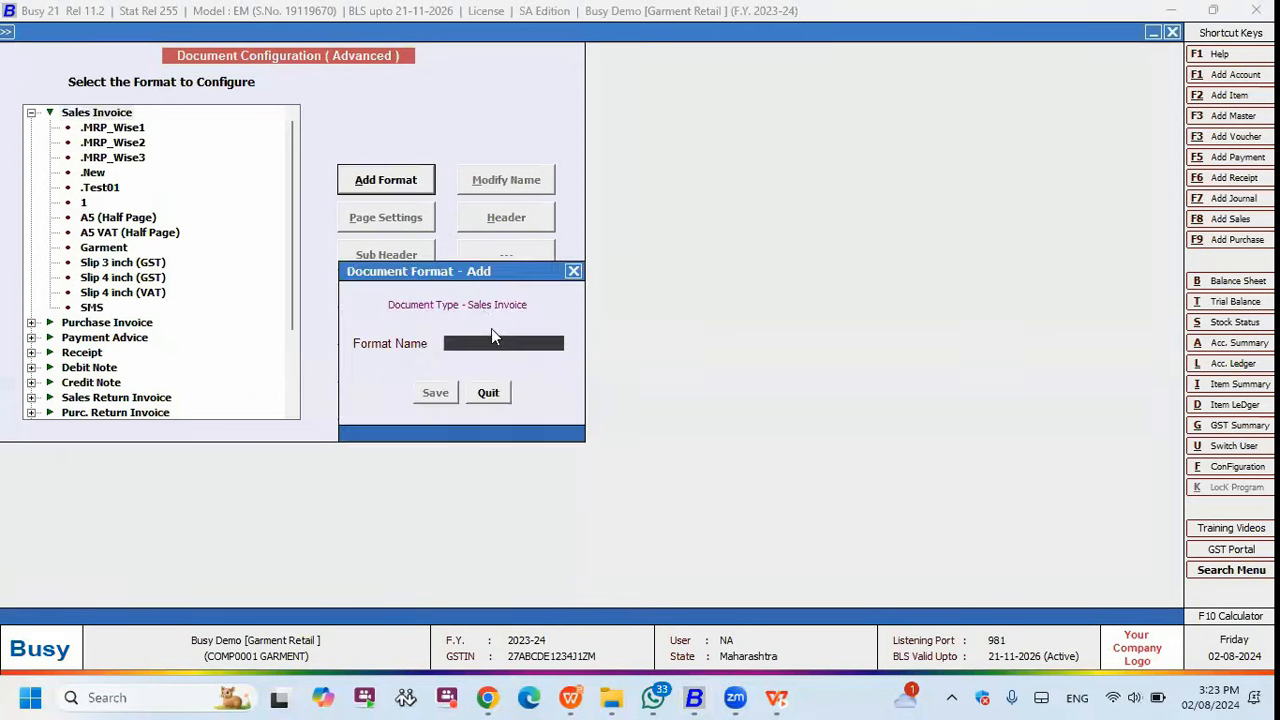
{"action": "type", "text": "QR"}
{"action": "key", "text": "Return"}
{"action": "key", "text": "Return"}
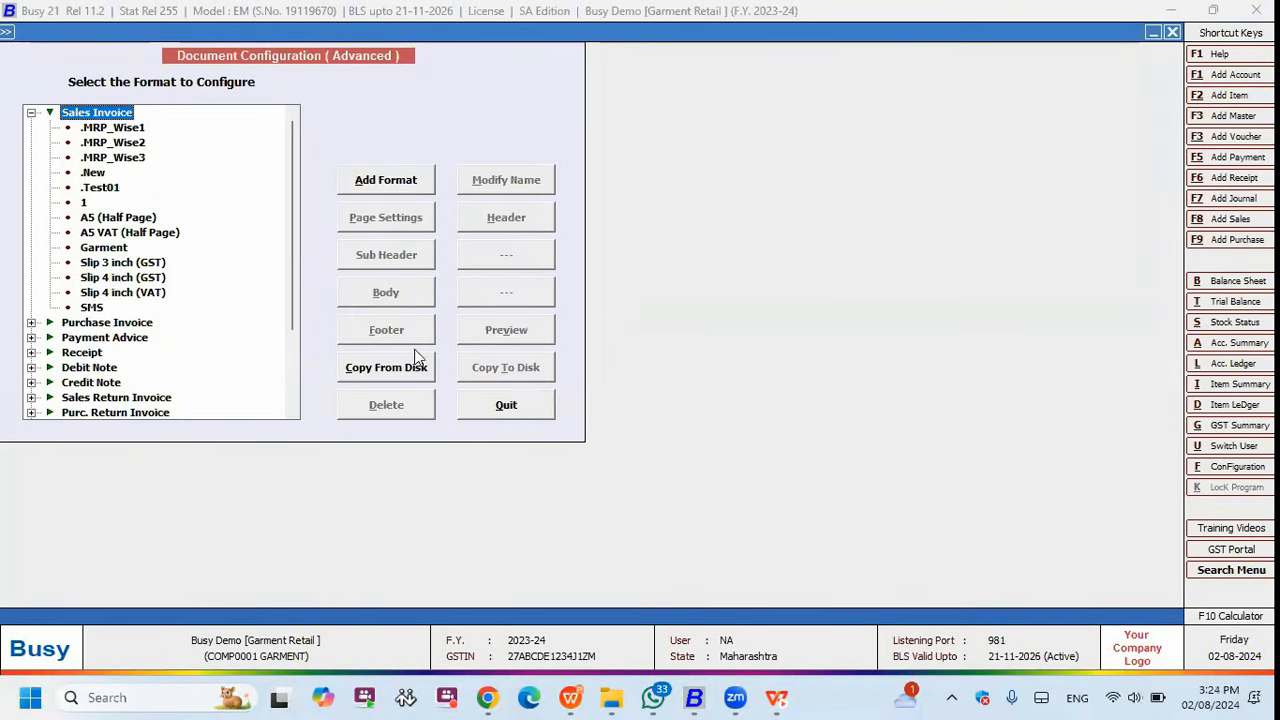
{"action": "left_click", "coordinate": [849, 649]}
- Leave the open sales voucher and open the QR format's footer, selecting its UPI payment line
{"action": "key", "text": "Escape"}
{"action": "key", "text": "Escape"}
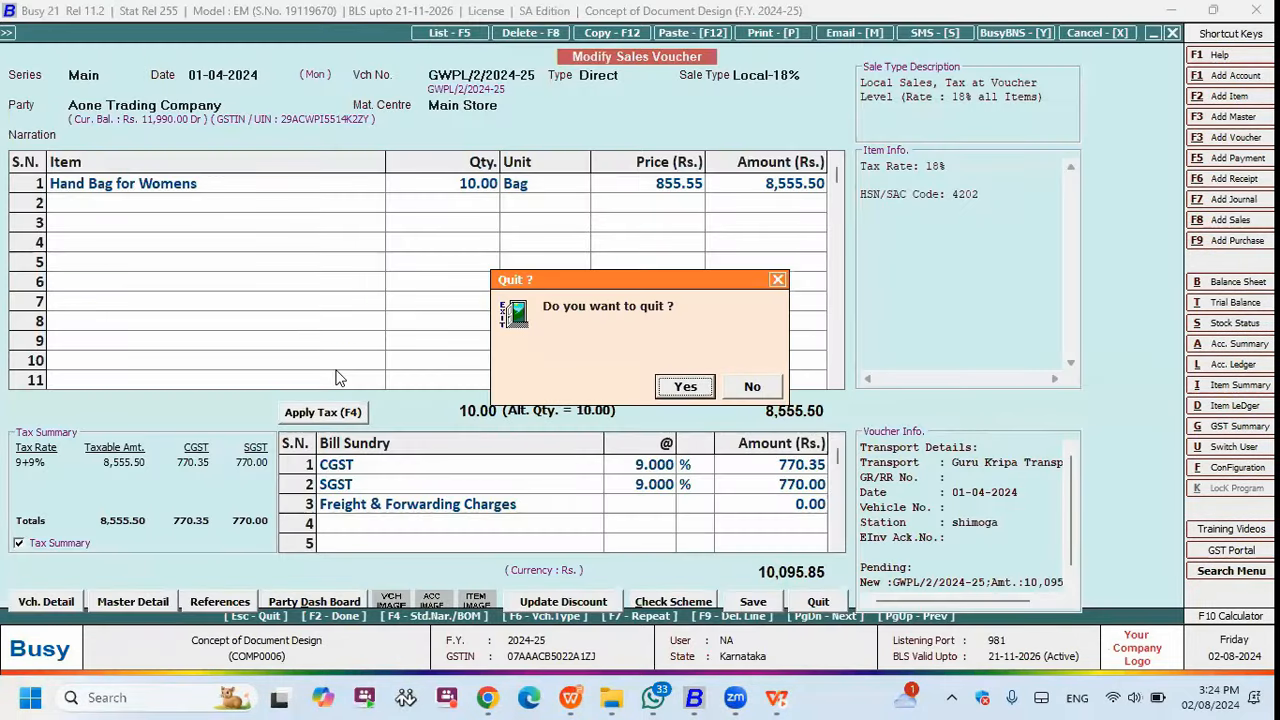
{"action": "key", "text": "Return"}
{"action": "key", "text": "Return"}
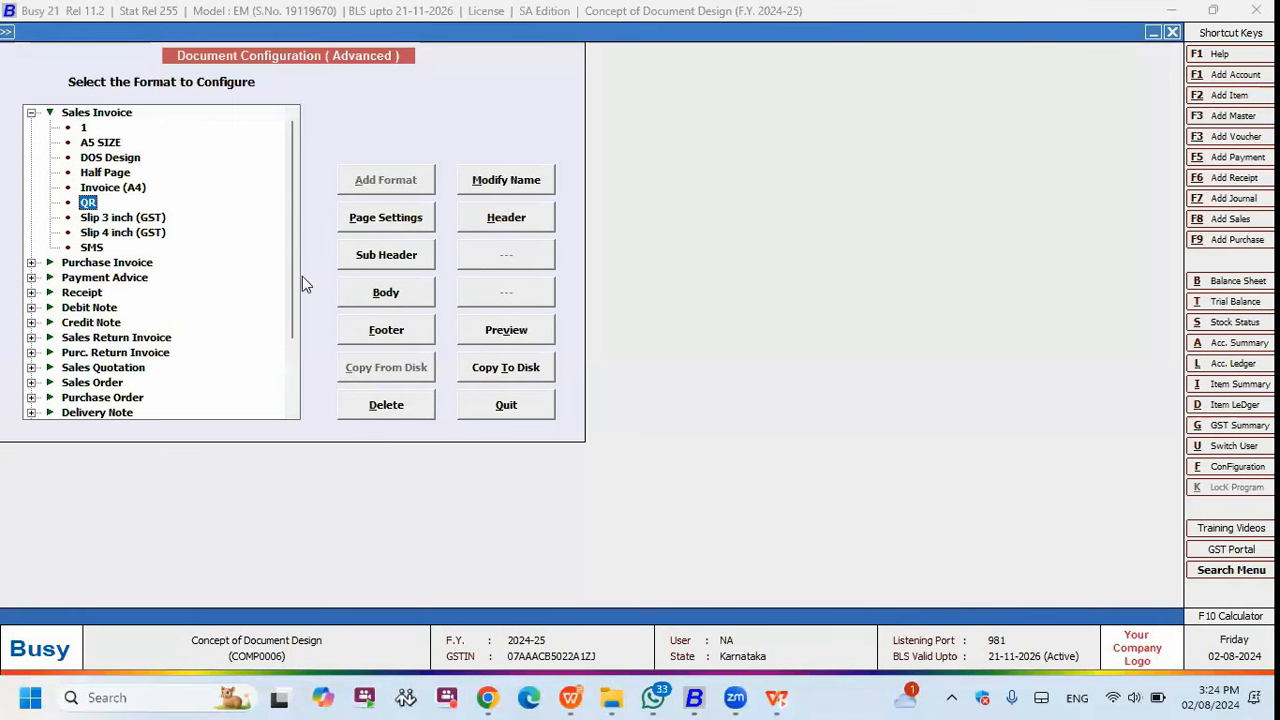
{"action": "left_click", "coordinate": [423, 330]}
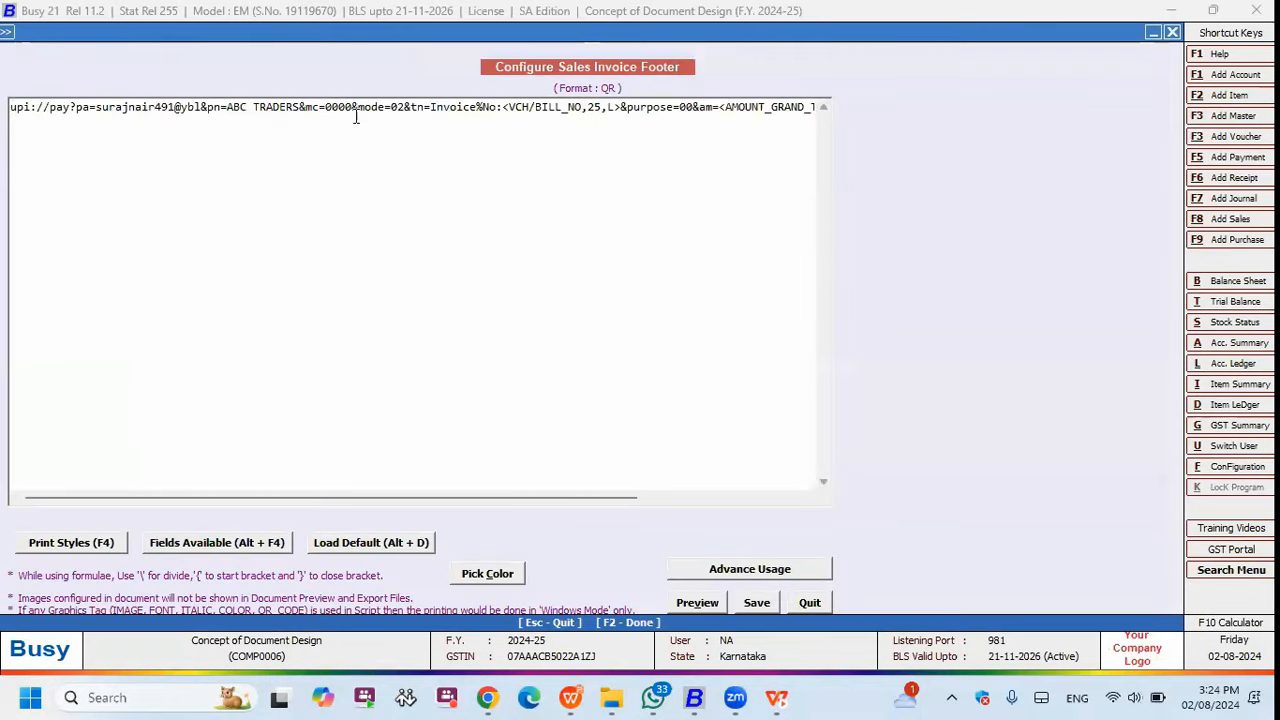
{"action": "left_click_drag", "start_coordinate": [16, 108], "coordinate": [860, 122]}
{"action": "left_click_drag", "start_coordinate": [406, 498], "coordinate": [225, 508]}
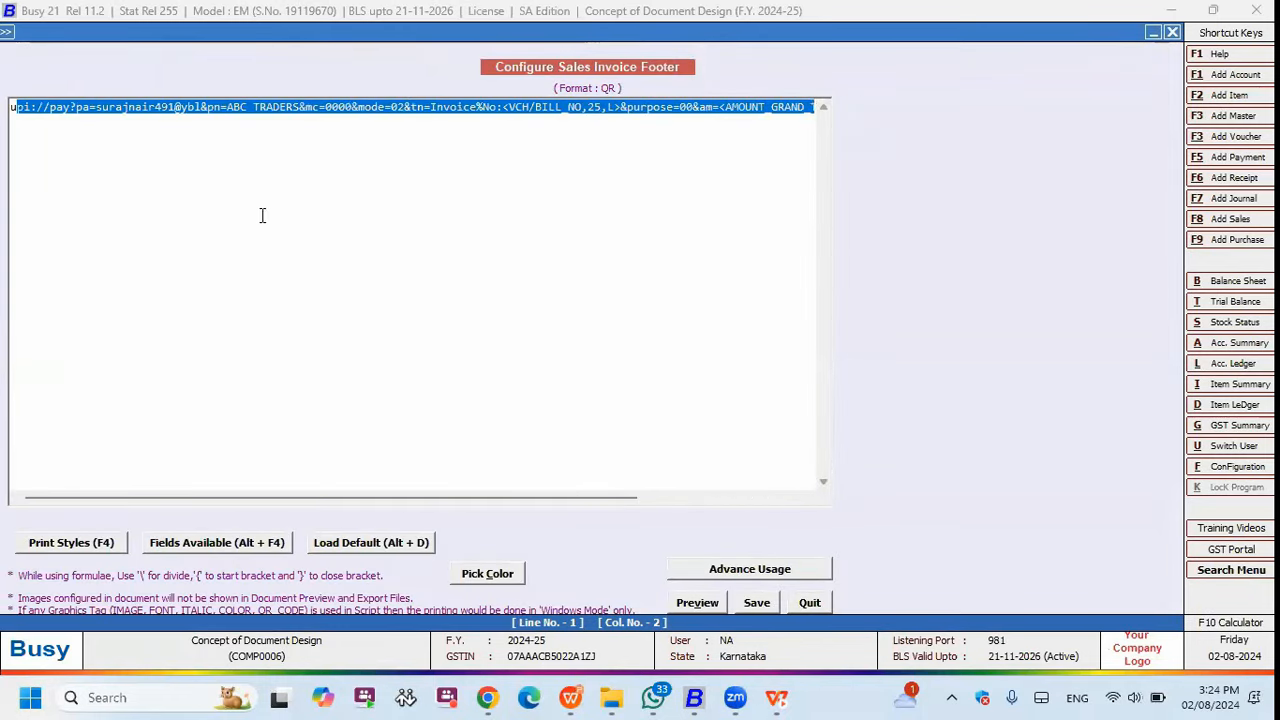
{"action": "left_click", "coordinate": [299, 107]}
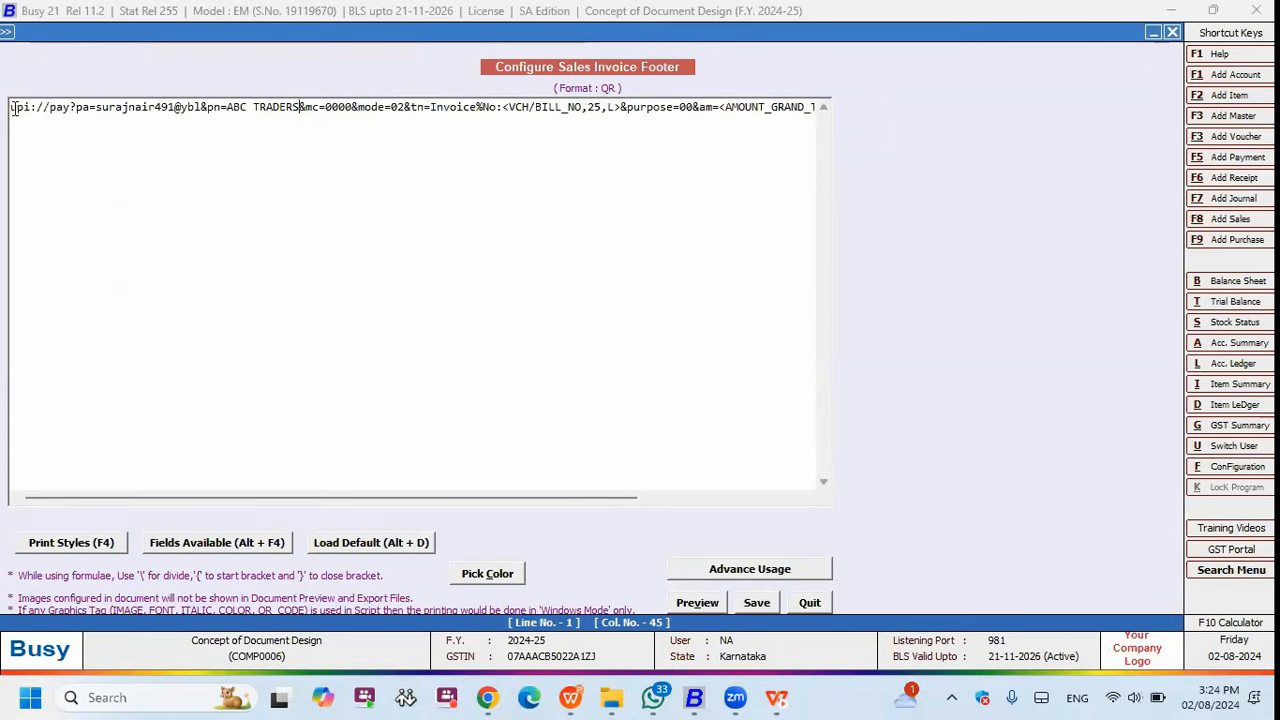
{"action": "left_click_drag", "start_coordinate": [10, 107], "coordinate": [44, 108]}
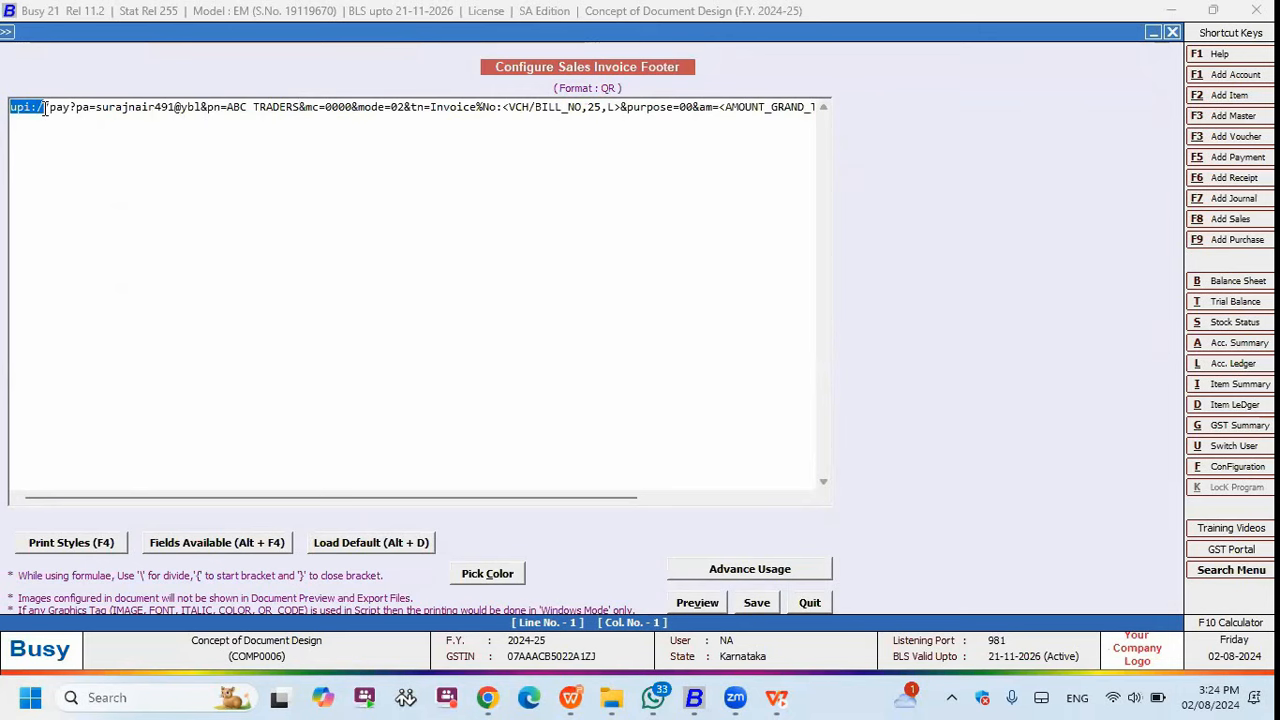
{"action": "left_click_drag", "start_coordinate": [44, 108], "coordinate": [163, 106]}
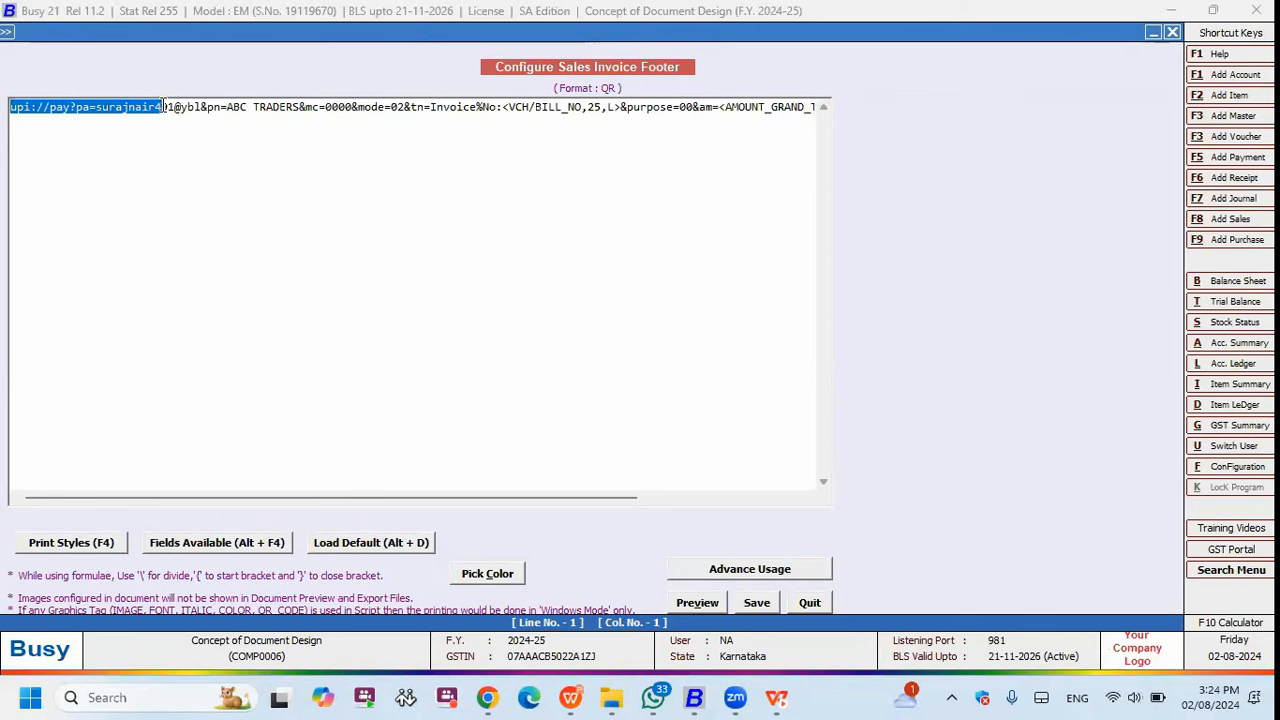
{"action": "left_click_drag", "start_coordinate": [163, 106], "coordinate": [309, 107]}
{"action": "left_click_drag", "start_coordinate": [738, 107], "coordinate": [815, 110]}
{"action": "left_click", "coordinate": [815, 110]}
{"action": "key", "text": "Return"}
{"action": "key", "text": "Return"}
{"action": "key", "text": "Return"}
{"action": "key", "text": "Return"}
{"action": "left_click_drag", "start_coordinate": [330, 164], "coordinate": [10, 162]}
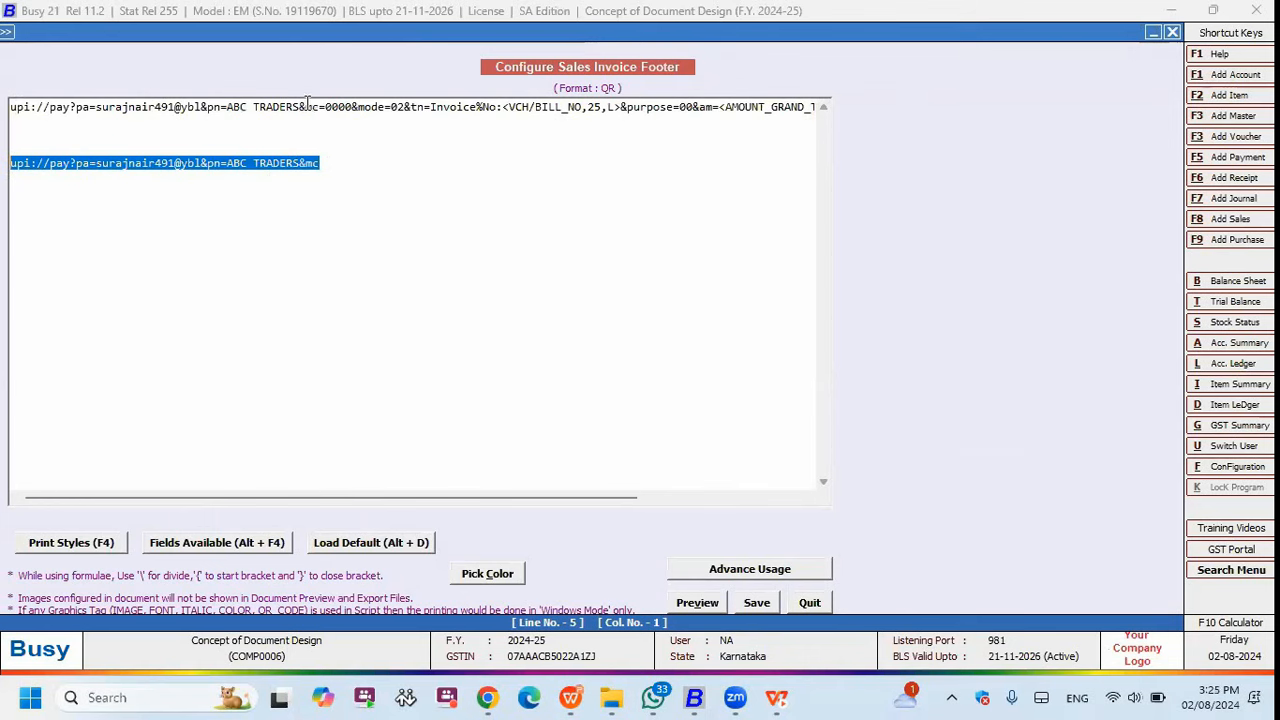
{"action": "left_click_drag", "start_coordinate": [343, 106], "coordinate": [818, 107]}
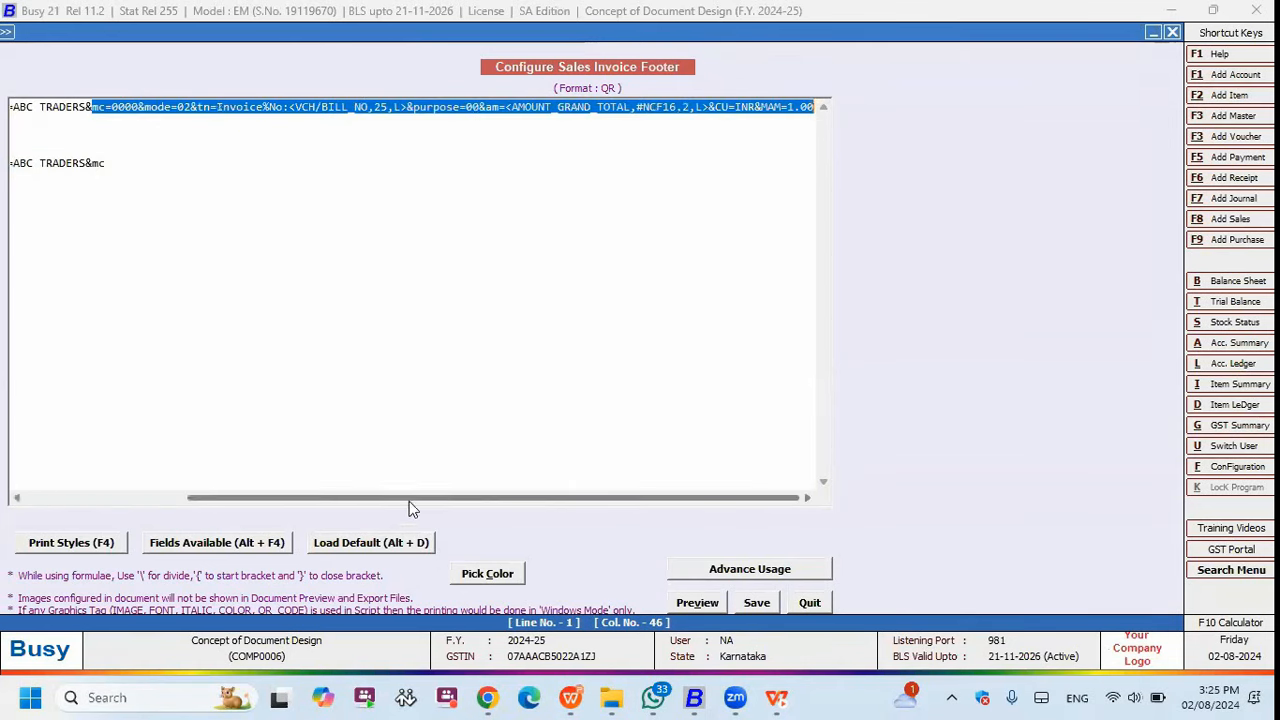
{"action": "left_click_drag", "start_coordinate": [296, 500], "coordinate": [179, 500]}
{"action": "left_click", "coordinate": [333, 106]}
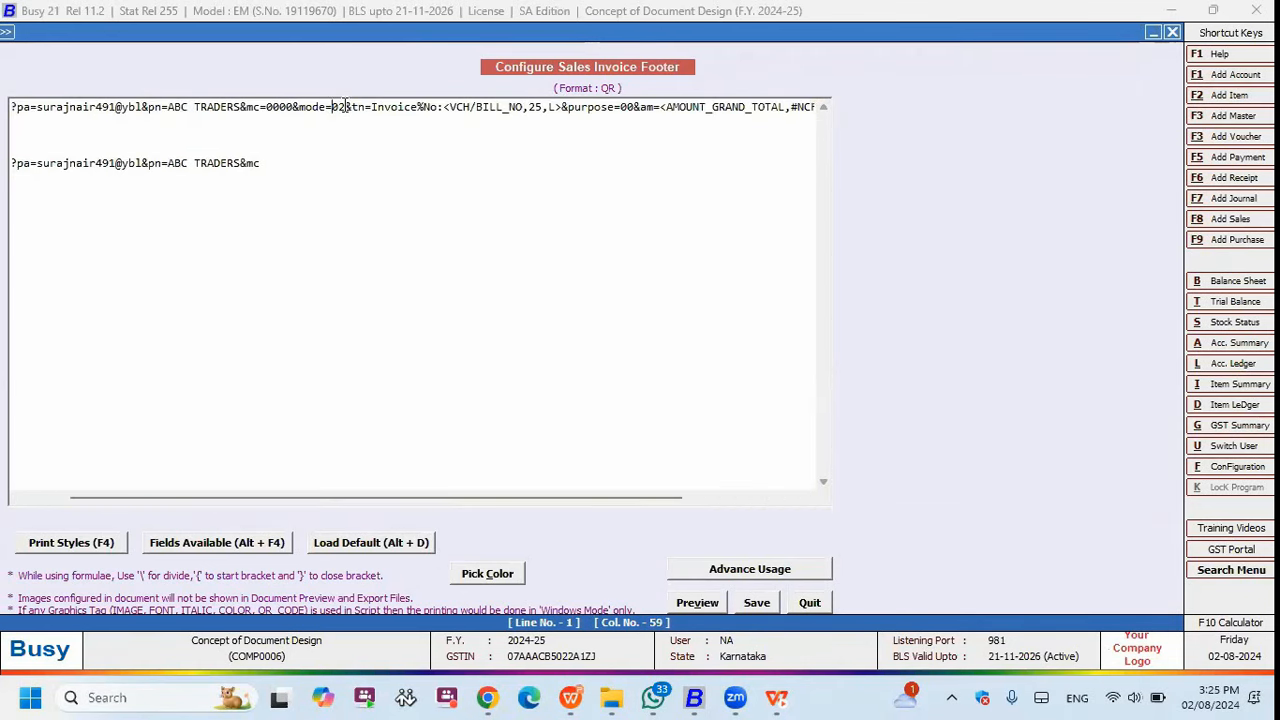
{"action": "mouse_move", "coordinate": [333, 106]}
{"action": "left_mouse_down"}
{"action": "mouse_move", "coordinate": [343, 110]}
{"action": "mouse_move", "coordinate": [308, 107]}
{"action": "left_mouse_up"}
{"action": "left_click", "coordinate": [345, 108]}
{"action": "left_click", "coordinate": [331, 106]}
{"action": "double_click", "coordinate": [416, 106]}
{"action": "left_click_drag", "start_coordinate": [437, 106], "coordinate": [370, 106]}
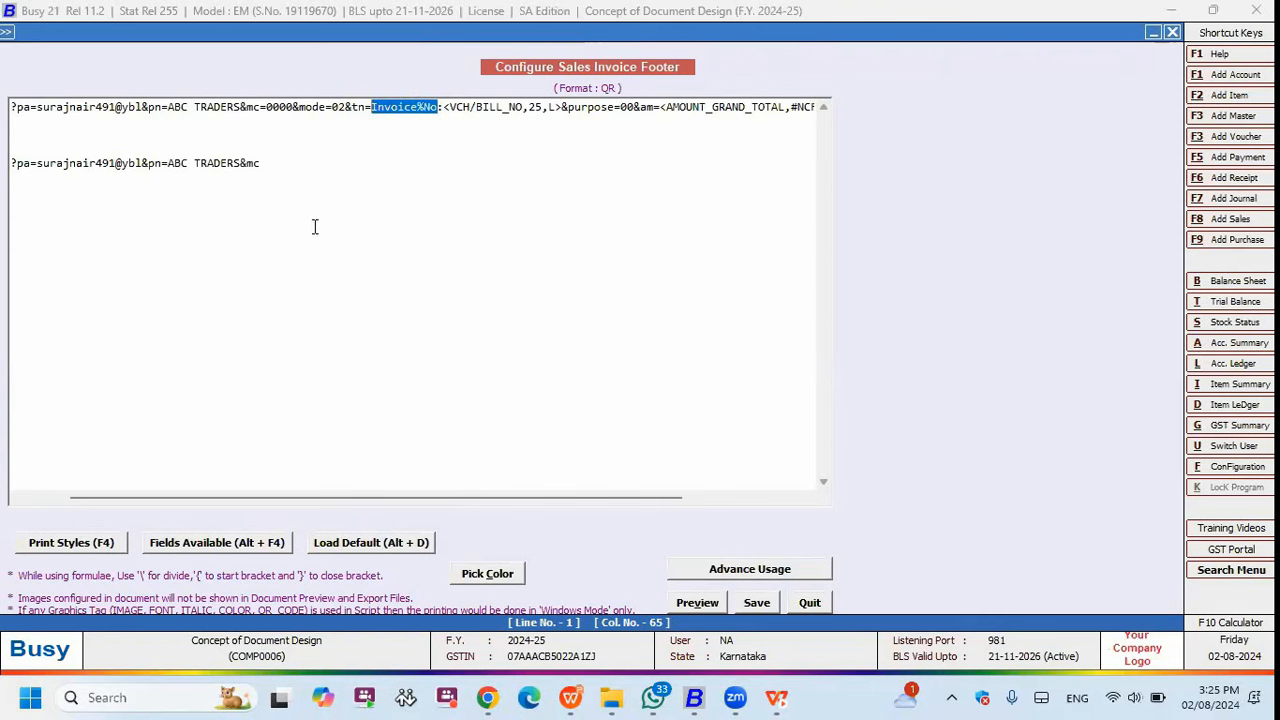
{"action": "left_click", "coordinate": [391, 111]}
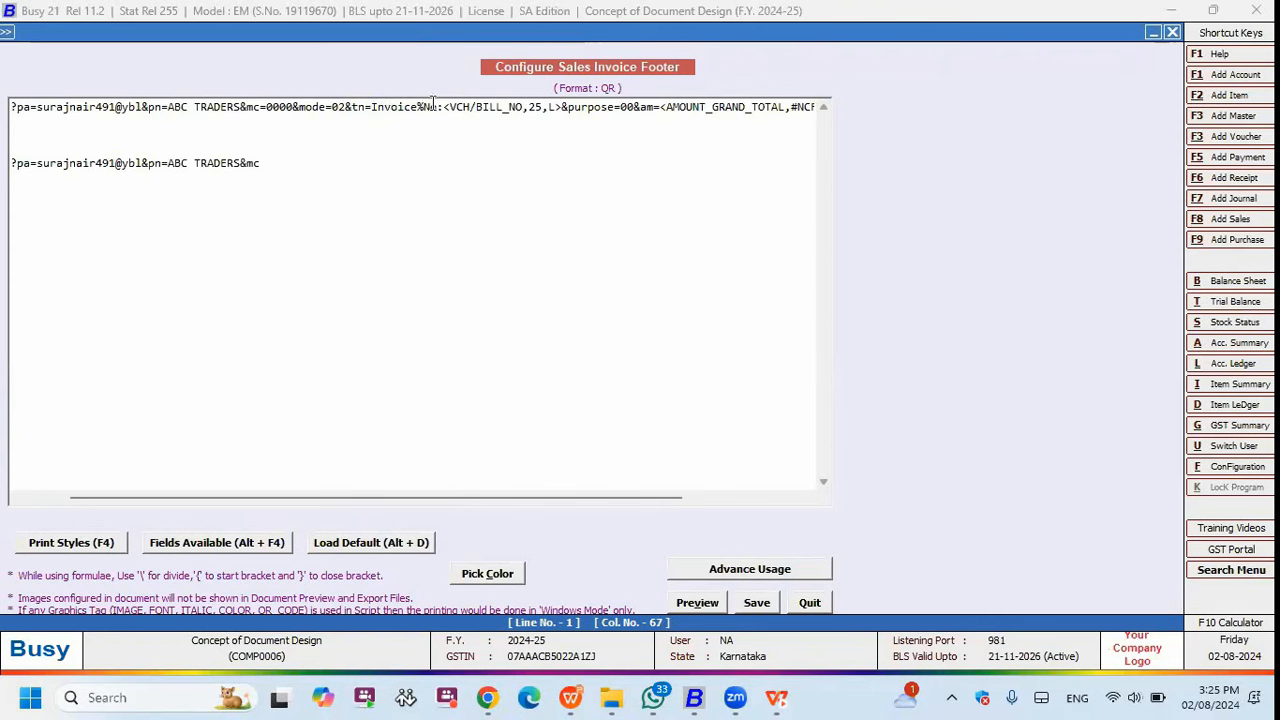
{"action": "left_click_drag", "start_coordinate": [436, 106], "coordinate": [369, 107]}
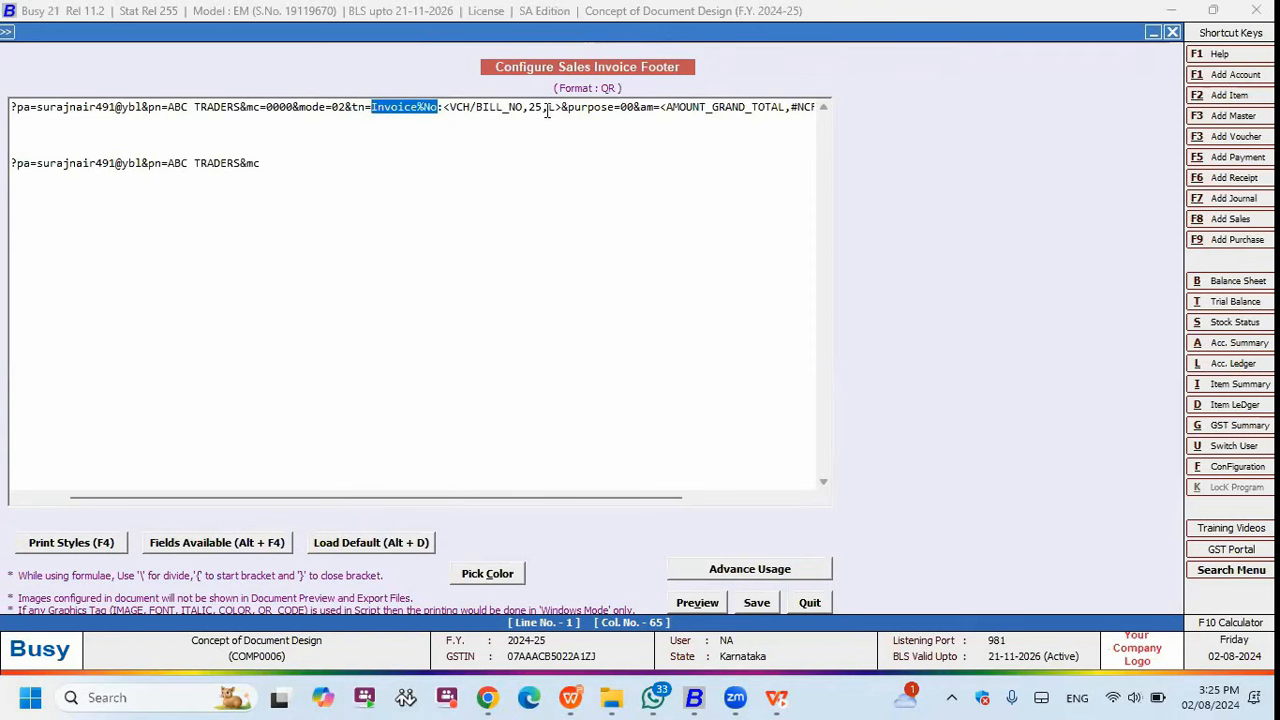
{"action": "left_click_drag", "start_coordinate": [563, 106], "coordinate": [443, 107]}
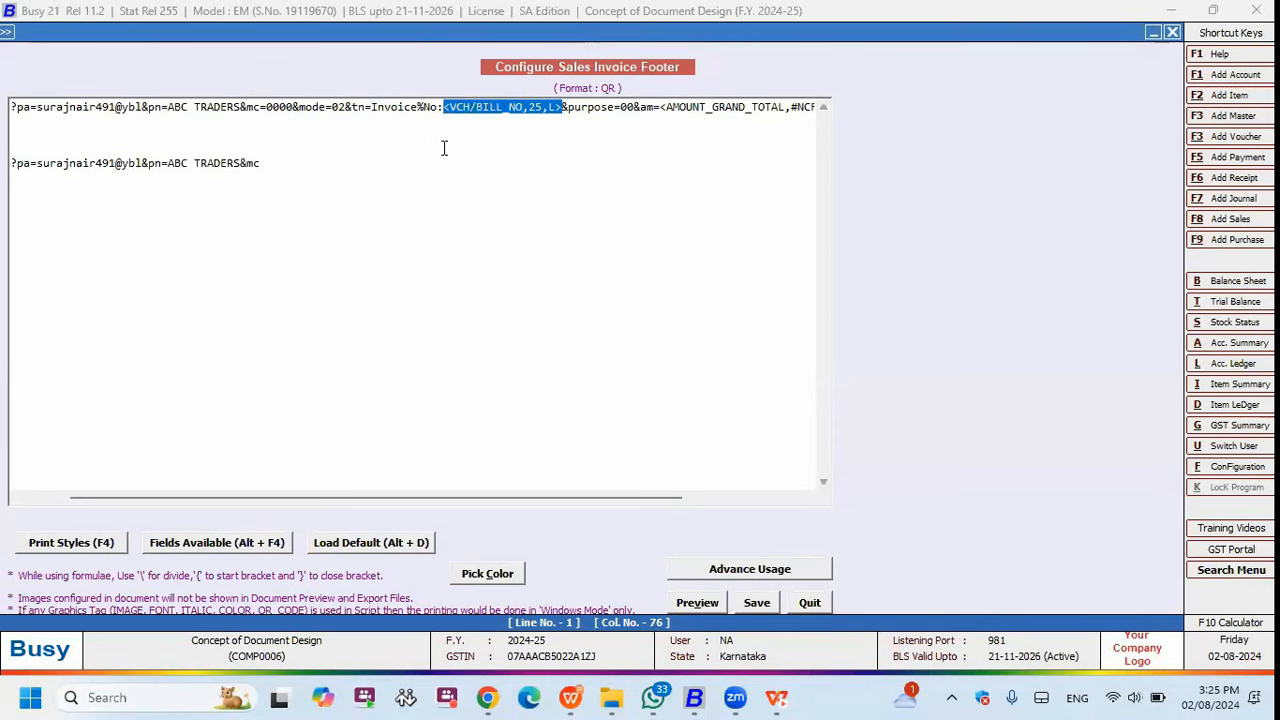
{"action": "left_click_drag", "start_coordinate": [563, 106], "coordinate": [445, 106]}
{"action": "left_click_drag", "start_coordinate": [634, 106], "coordinate": [563, 106]}
{"action": "left_click", "coordinate": [615, 106]}
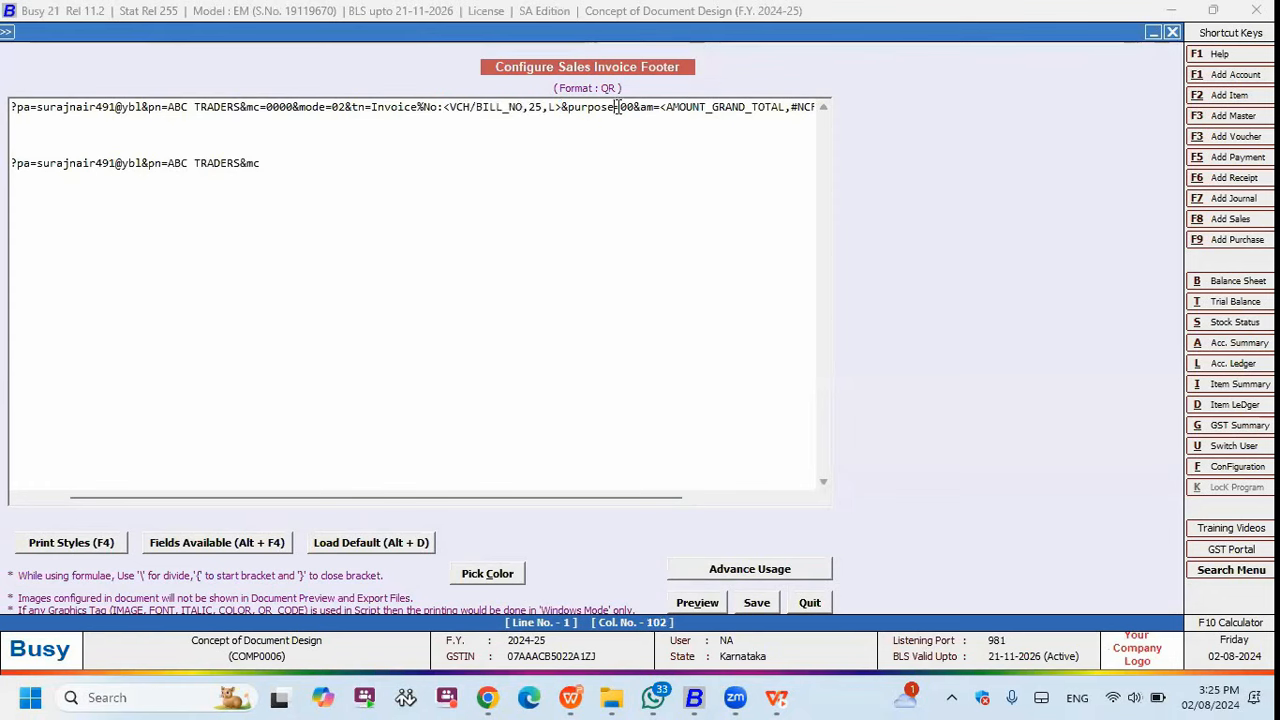
{"action": "left_click_drag", "start_coordinate": [654, 106], "coordinate": [817, 94]}
{"action": "left_click_drag", "start_coordinate": [706, 110], "coordinate": [638, 107]}
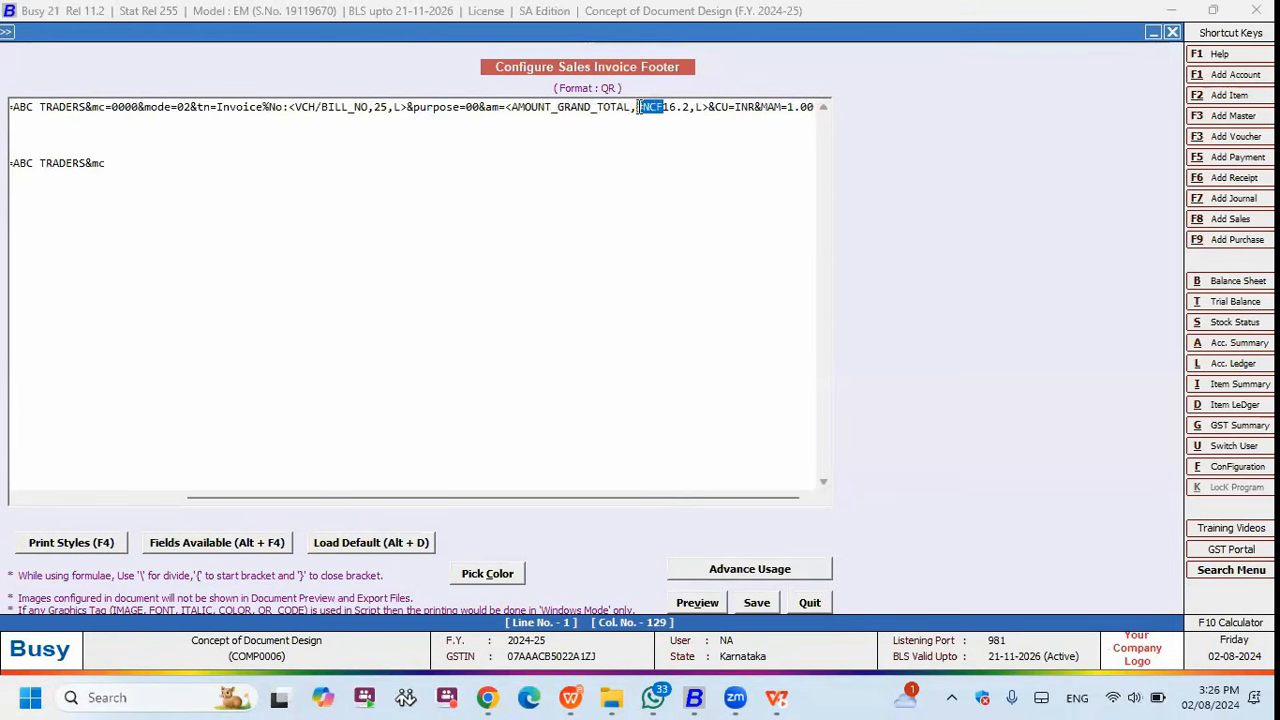
{"action": "left_click", "coordinate": [669, 109]}
{"action": "left_click", "coordinate": [399, 184]}
{"action": "type", "text": "8.00"}
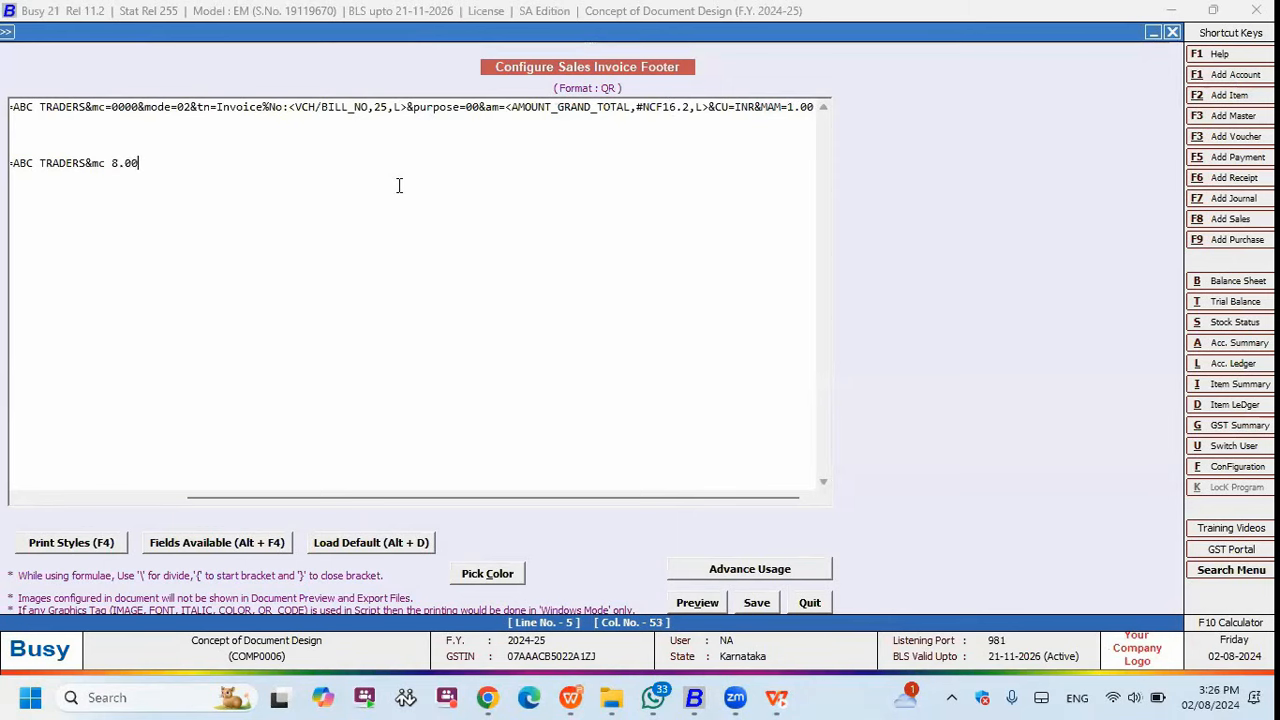
{"action": "key", "text": "BackSpace"}
{"action": "key", "text": "BackSpace"}
{"action": "key", "text": "BackSpace"}
{"action": "type", "text": "0.00"}
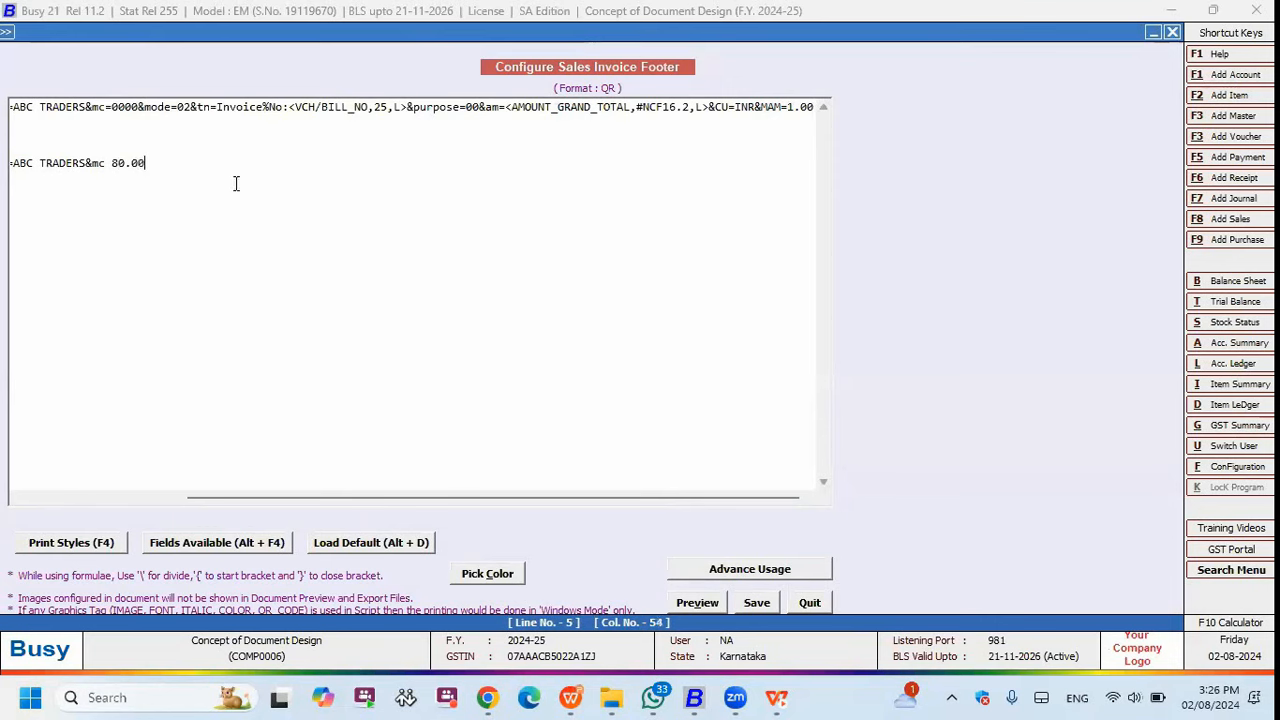
{"action": "key", "text": "shift+Left"}
{"action": "key", "text": "shift+Left"}
{"action": "key", "text": "shift+Left"}
{"action": "left_click", "coordinate": [162, 165]}
{"action": "double_click", "coordinate": [116, 165]}
{"action": "key", "text": "shift+Right"}
{"action": "key", "text": "shift+Right"}
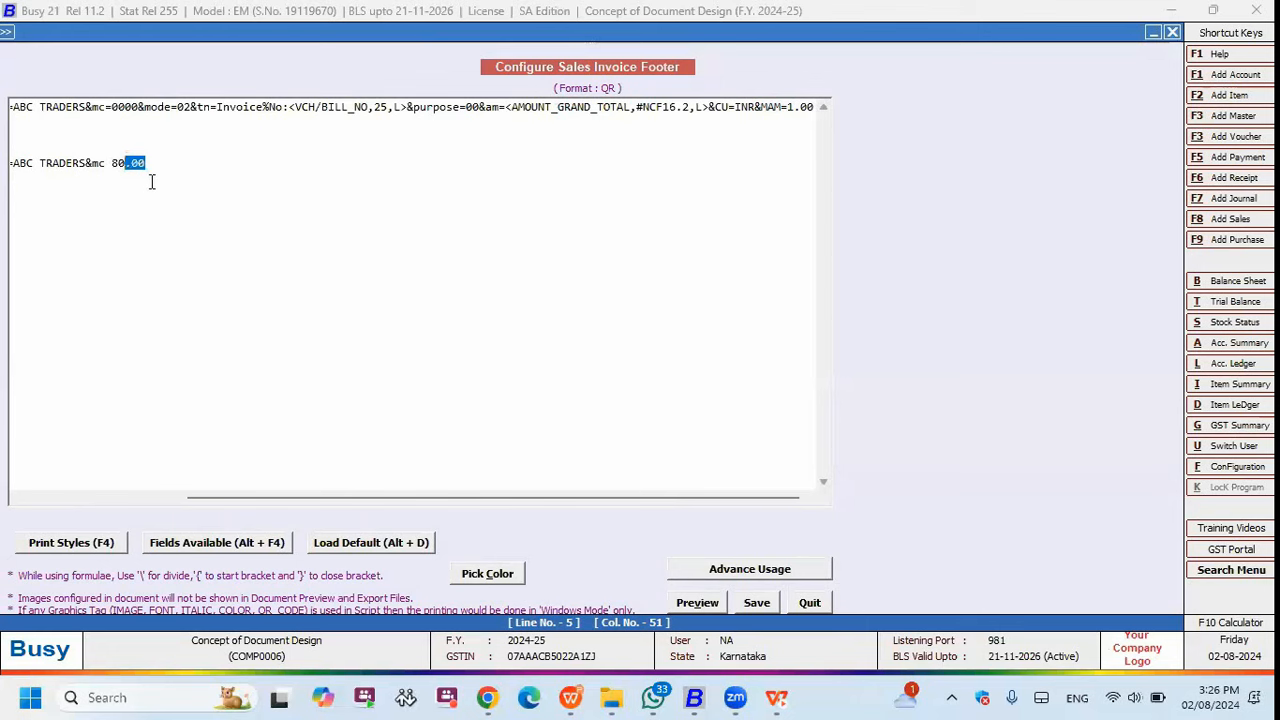
{"action": "key", "text": "Delete"}
{"action": "key", "text": "BackSpace"}
{"action": "key", "text": "BackSpace"}
{"action": "left_click", "coordinate": [665, 109]}
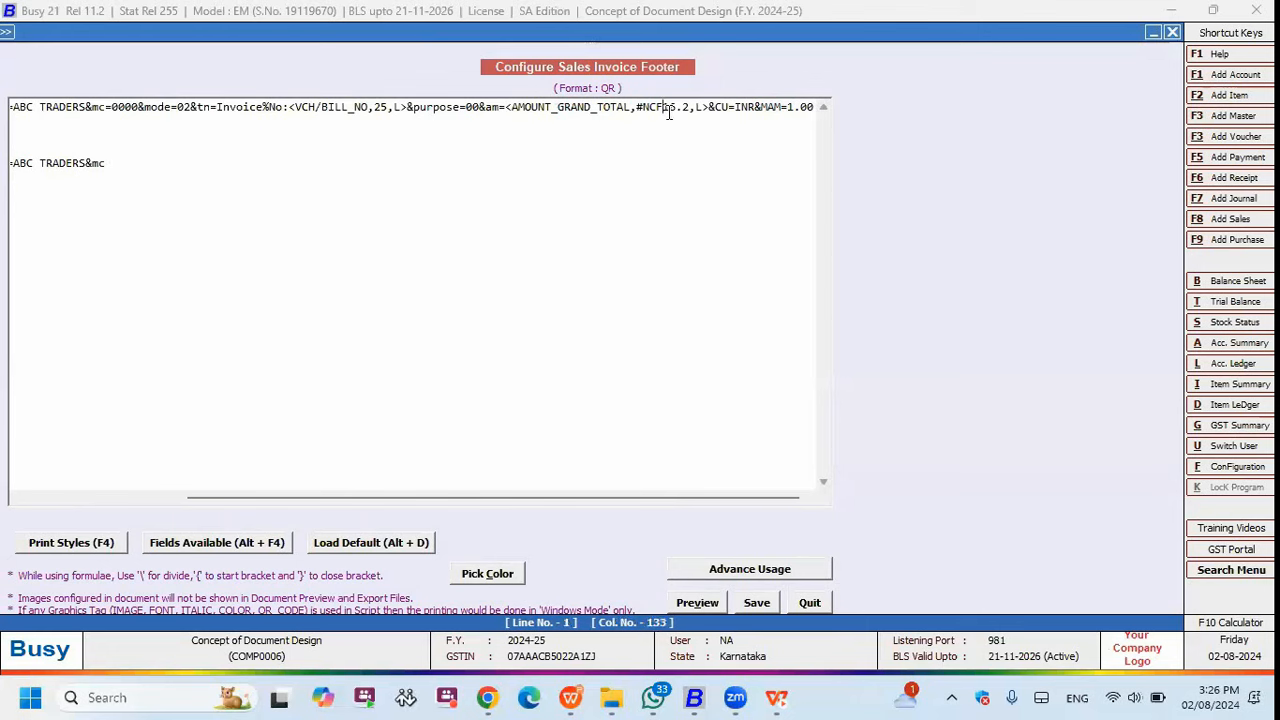
{"action": "key", "text": "shift+Left"}
{"action": "key", "text": "shift+Left"}
{"action": "key", "text": "shift+Left"}
{"action": "key", "text": "shift+Left"}
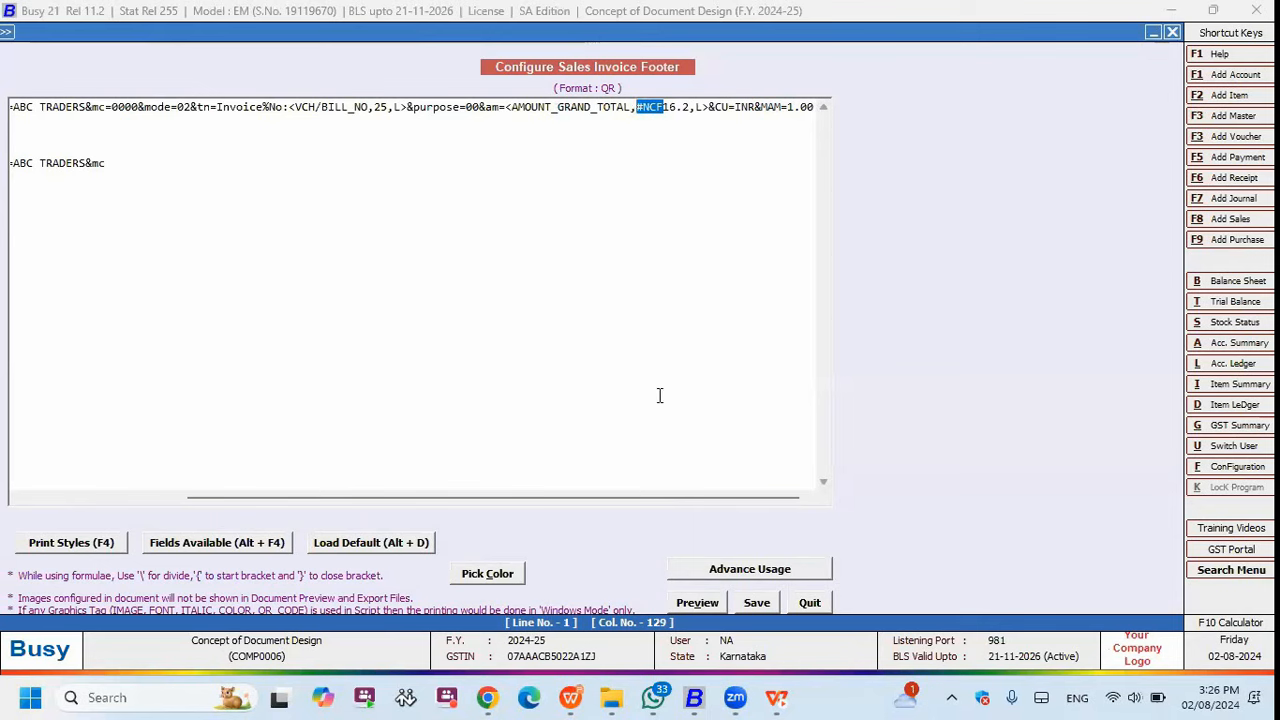
{"action": "mouse_move", "coordinate": [714, 107]}
{"action": "left_mouse_down"}
{"action": "mouse_move", "coordinate": [727, 110]}
{"action": "mouse_move", "coordinate": [716, 107]}
{"action": "left_mouse_up"}
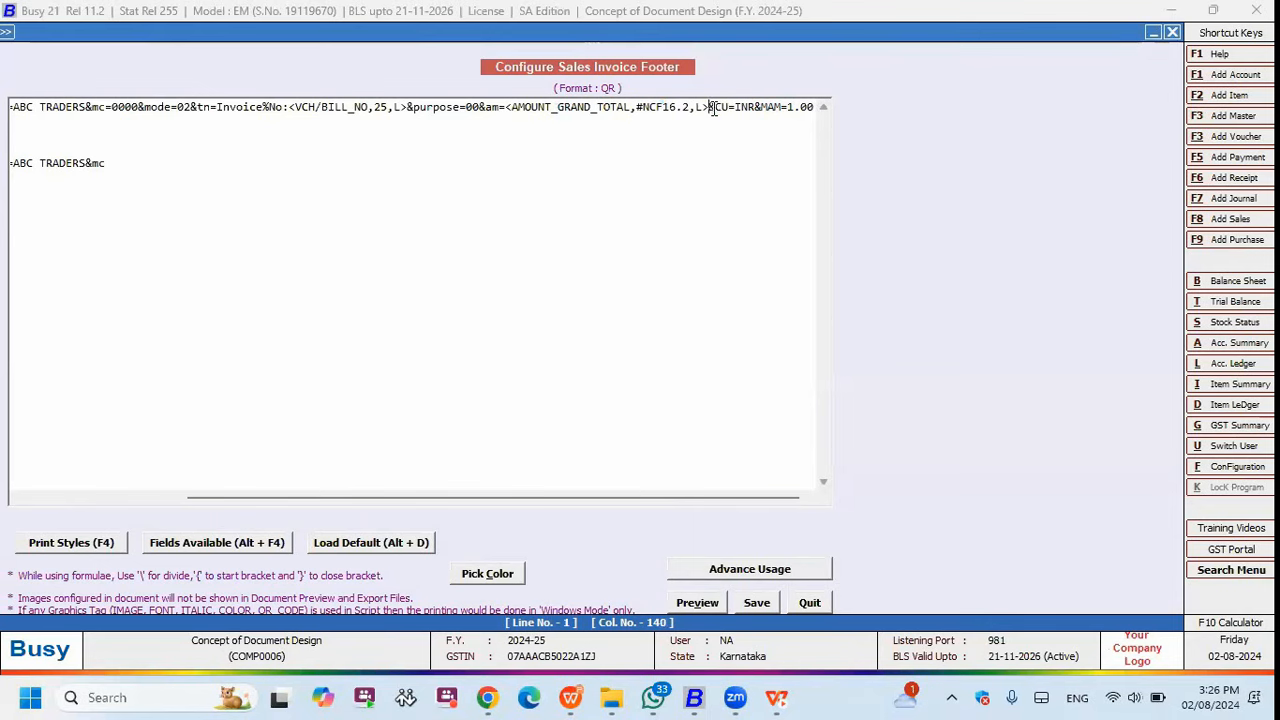
{"action": "left_click", "coordinate": [408, 107]}
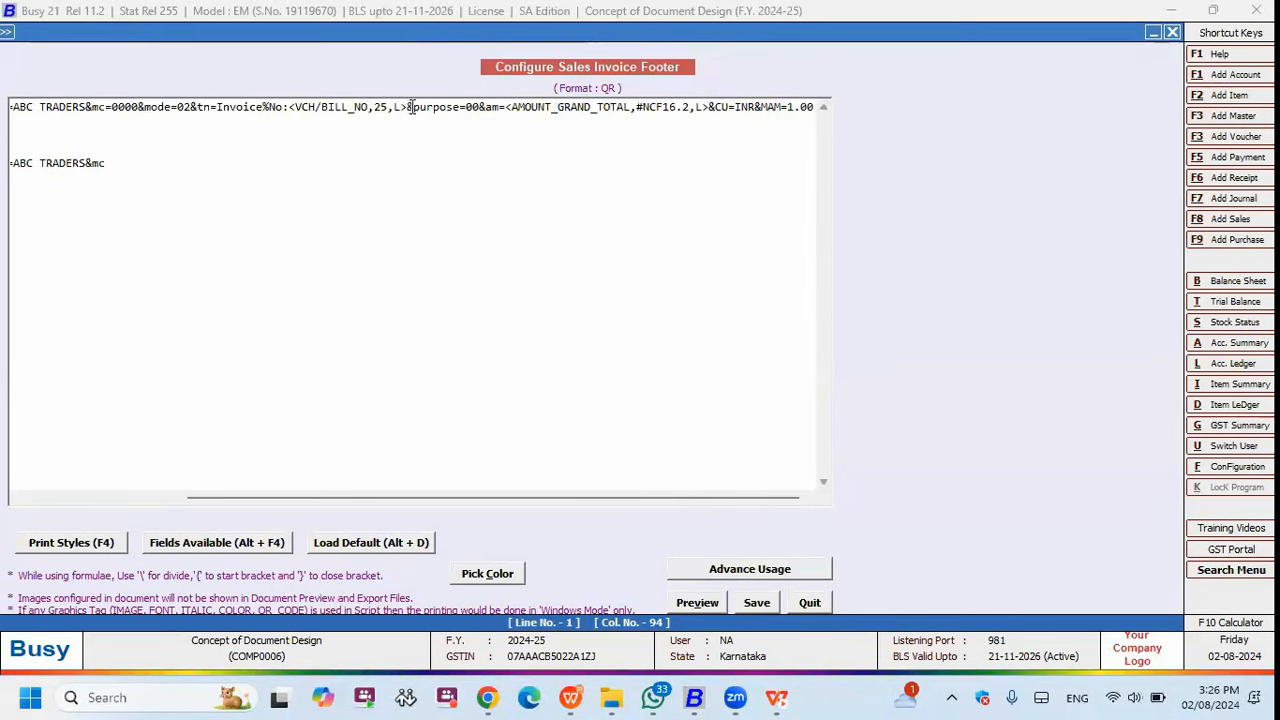
{"action": "left_click", "coordinate": [485, 107]}
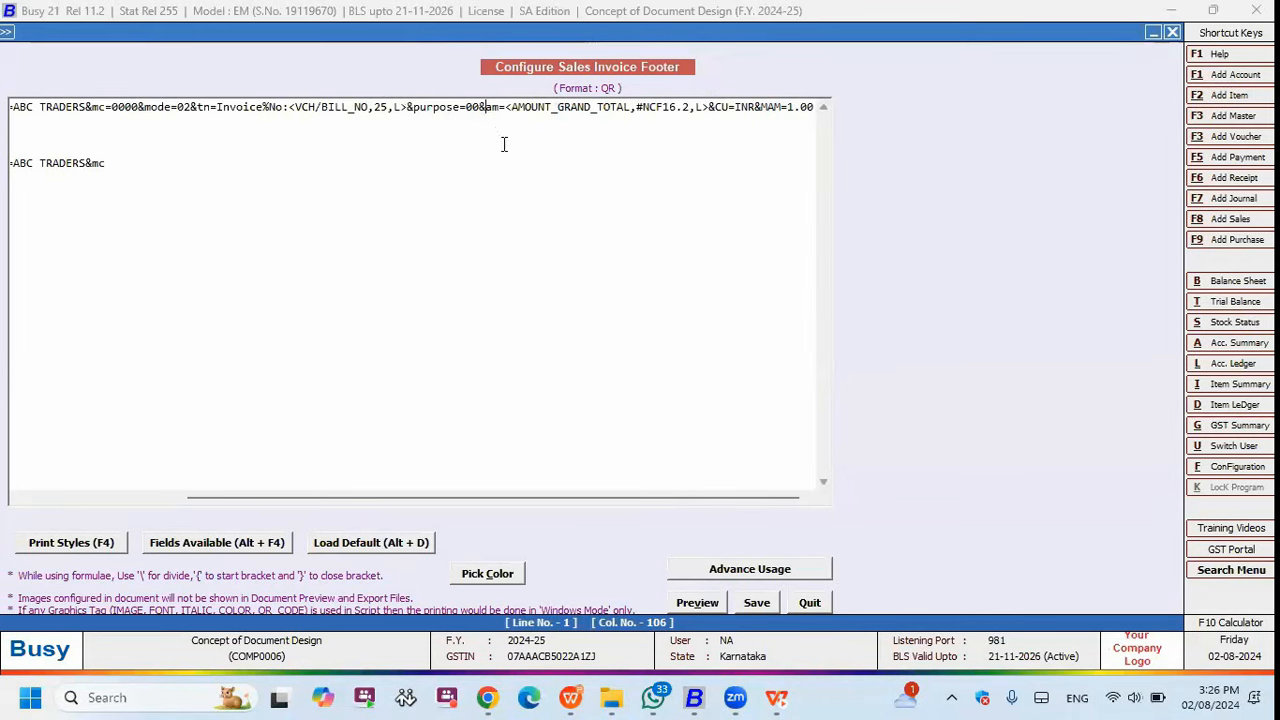
{"action": "left_click", "coordinate": [765, 107]}
{"action": "left_click", "coordinate": [714, 107], "text": "shift"}
{"action": "key", "text": "Right"}
{"action": "key", "text": "Right"}
{"action": "key", "text": "shift+Right"}
{"action": "key", "text": "shift+Right"}
{"action": "key", "text": "shift+Right"}
{"action": "key", "text": "shift+Right"}
{"action": "key", "text": "shift+Right"}
{"action": "key", "text": "shift+Right"}
{"action": "key", "text": "shift+Right"}
{"action": "key", "text": "shift+Right"}
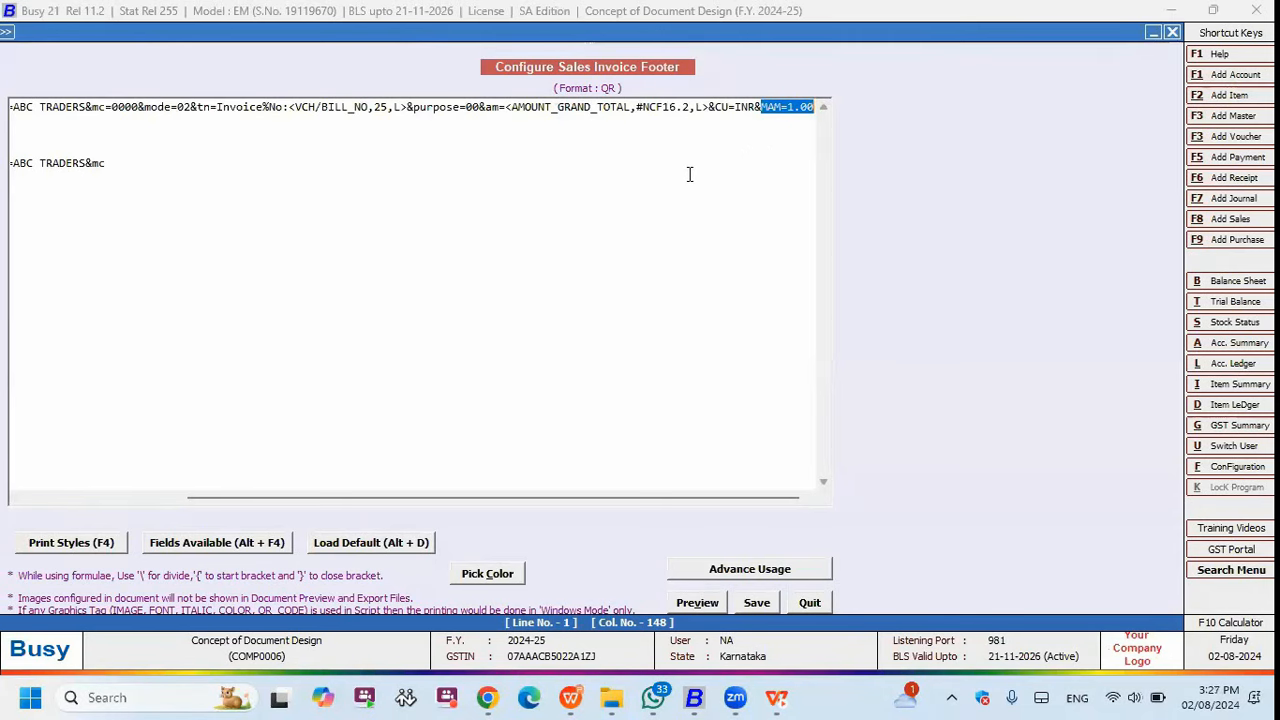
{"action": "left_click", "coordinate": [801, 106]}
{"action": "double_click", "coordinate": [765, 106]}
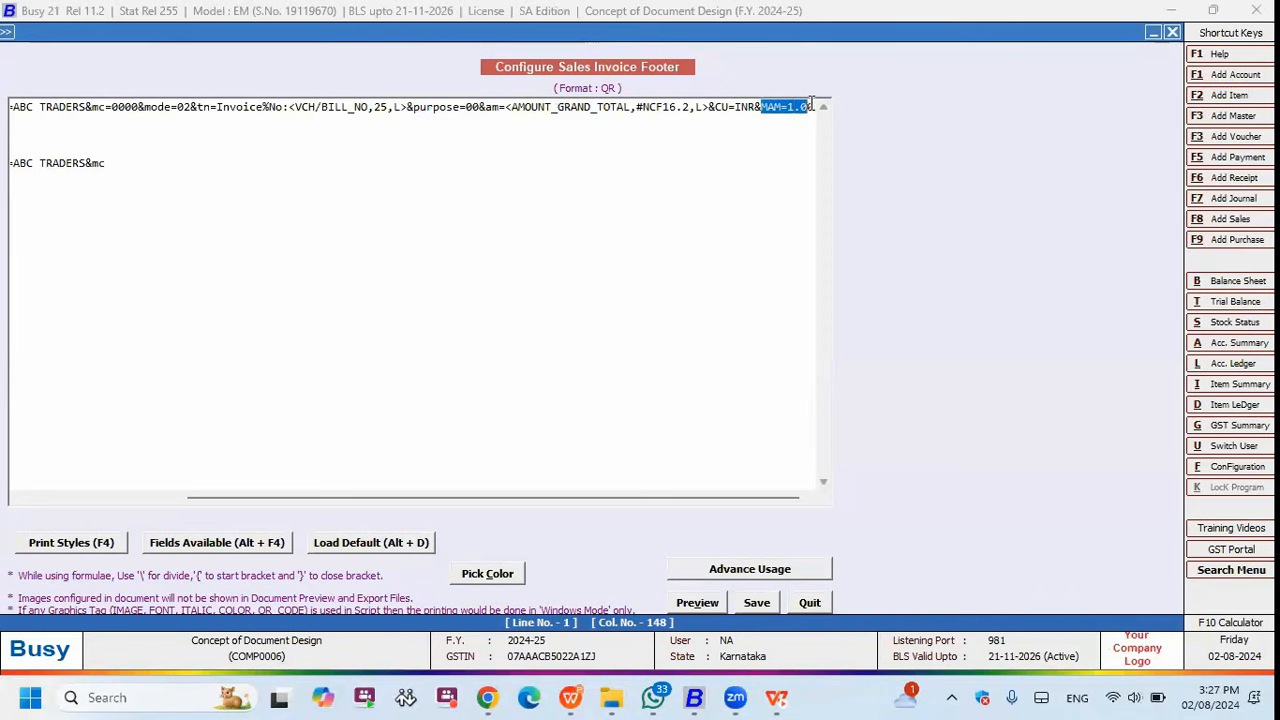
{"action": "left_click_drag", "start_coordinate": [354, 174], "coordinate": [8, 166]}
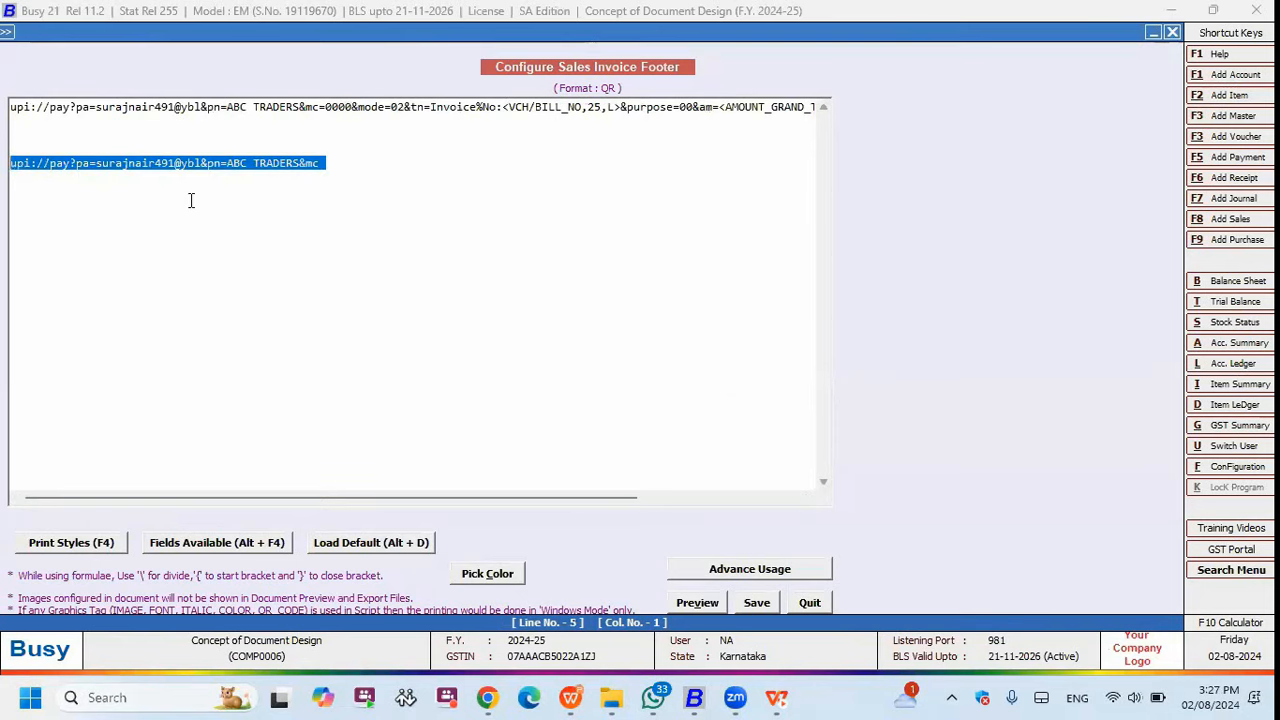
- Delete the duplicate second payment line from the QR footer and save the script
{"action": "key", "text": "Delete"}
{"action": "left_click_drag", "start_coordinate": [20, 107], "coordinate": [888, 103]}
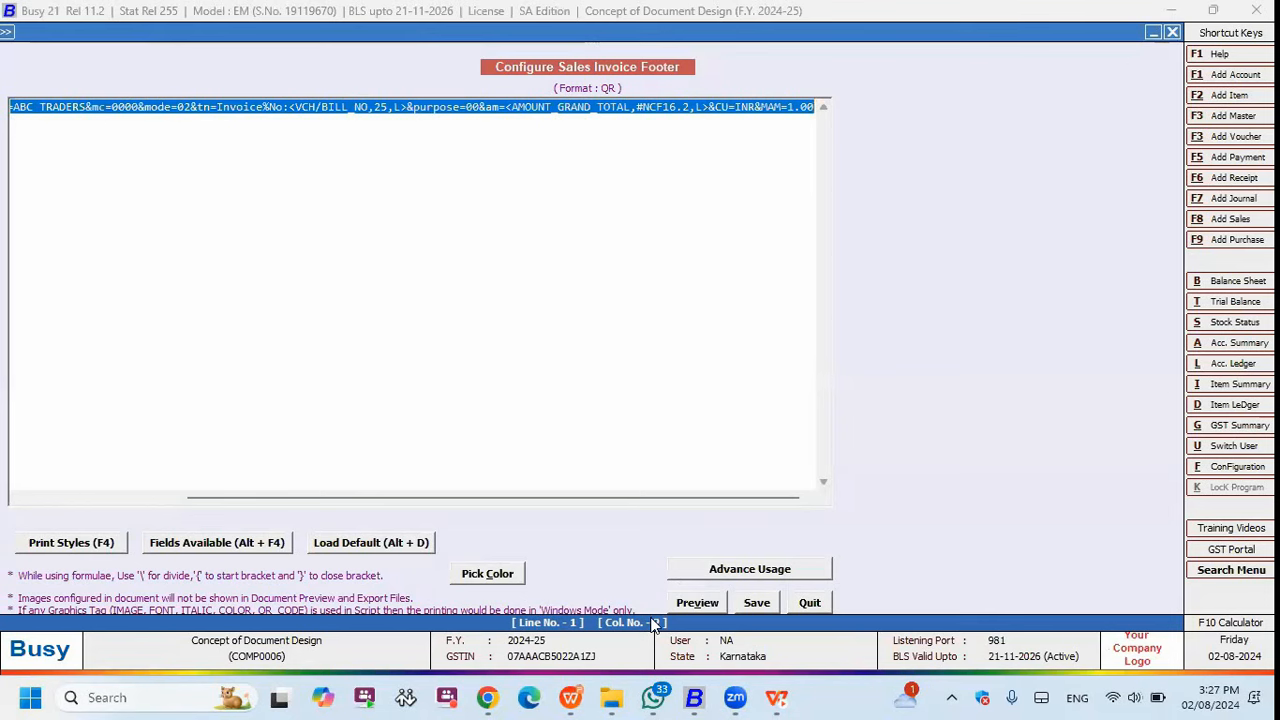
{"action": "left_click", "coordinate": [596, 460]}
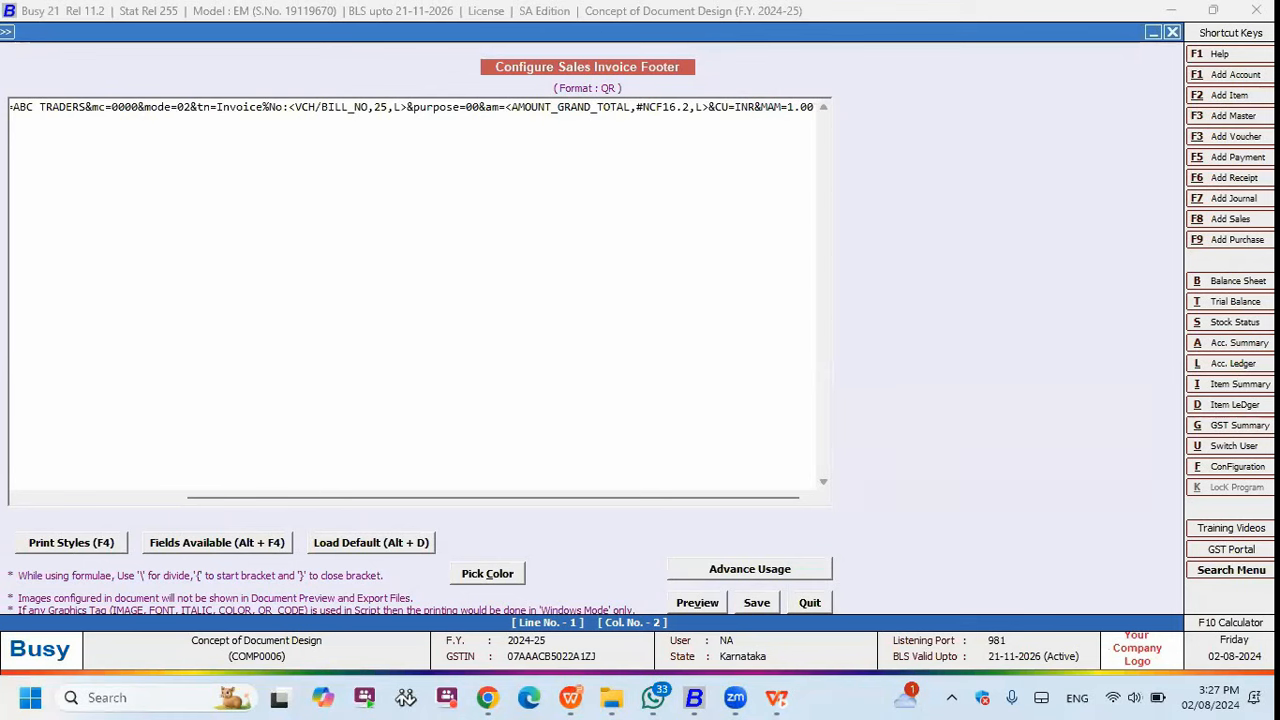
{"action": "left_click", "coordinate": [756, 602]}
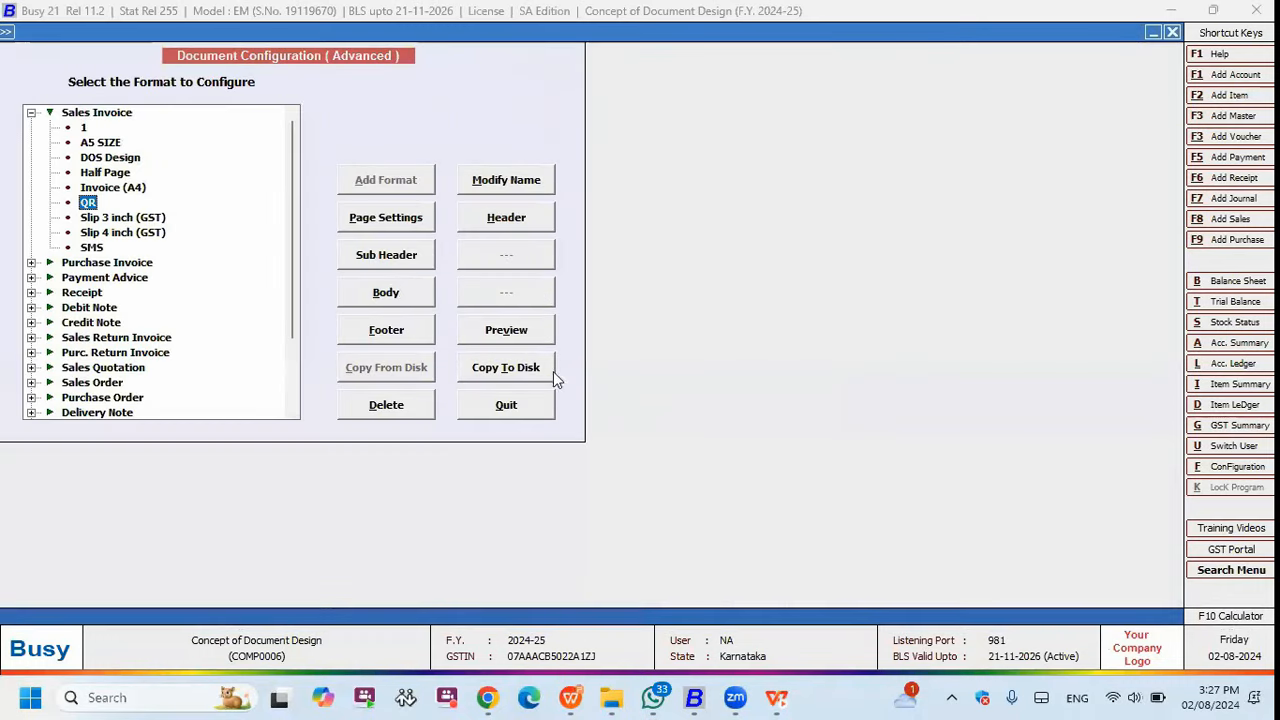
{"action": "left_click", "coordinate": [86, 130]}
- Add a Sales Invoice format named New via Add Format
{"action": "left_click", "coordinate": [100, 114]}
{"action": "left_click", "coordinate": [386, 182]}
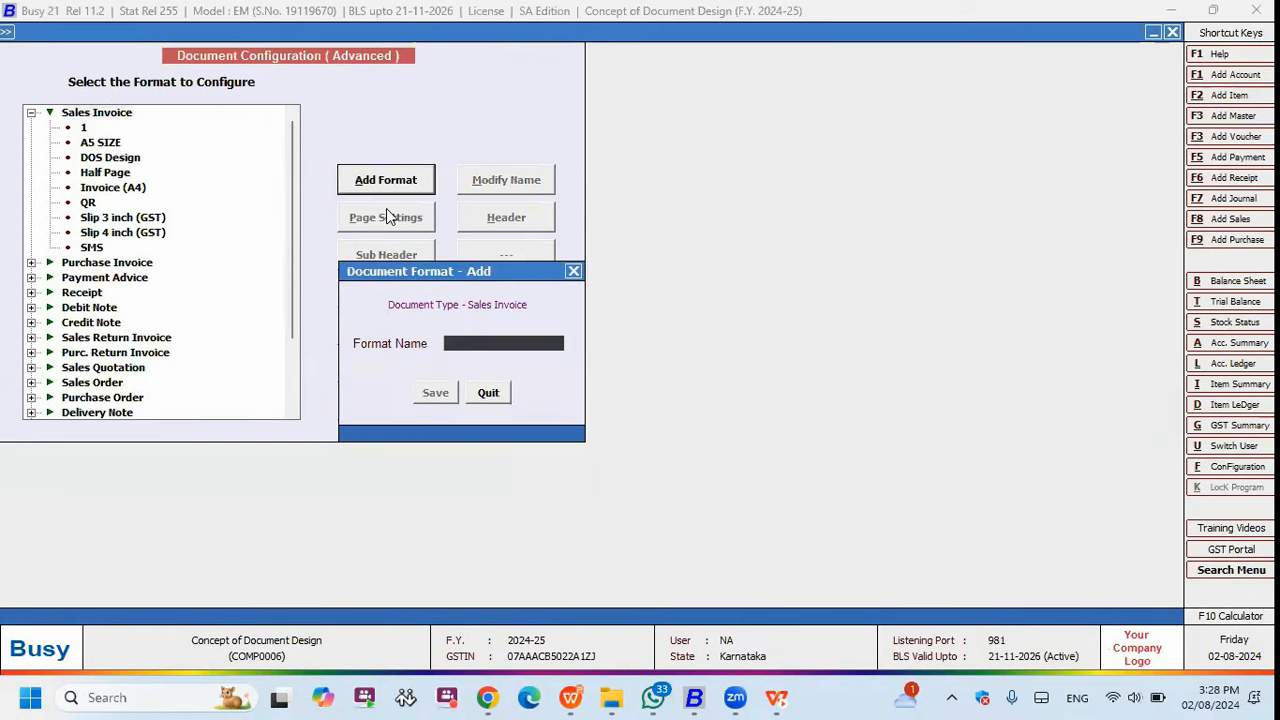
{"action": "type", "text": "New"}
{"action": "key", "text": "Return"}
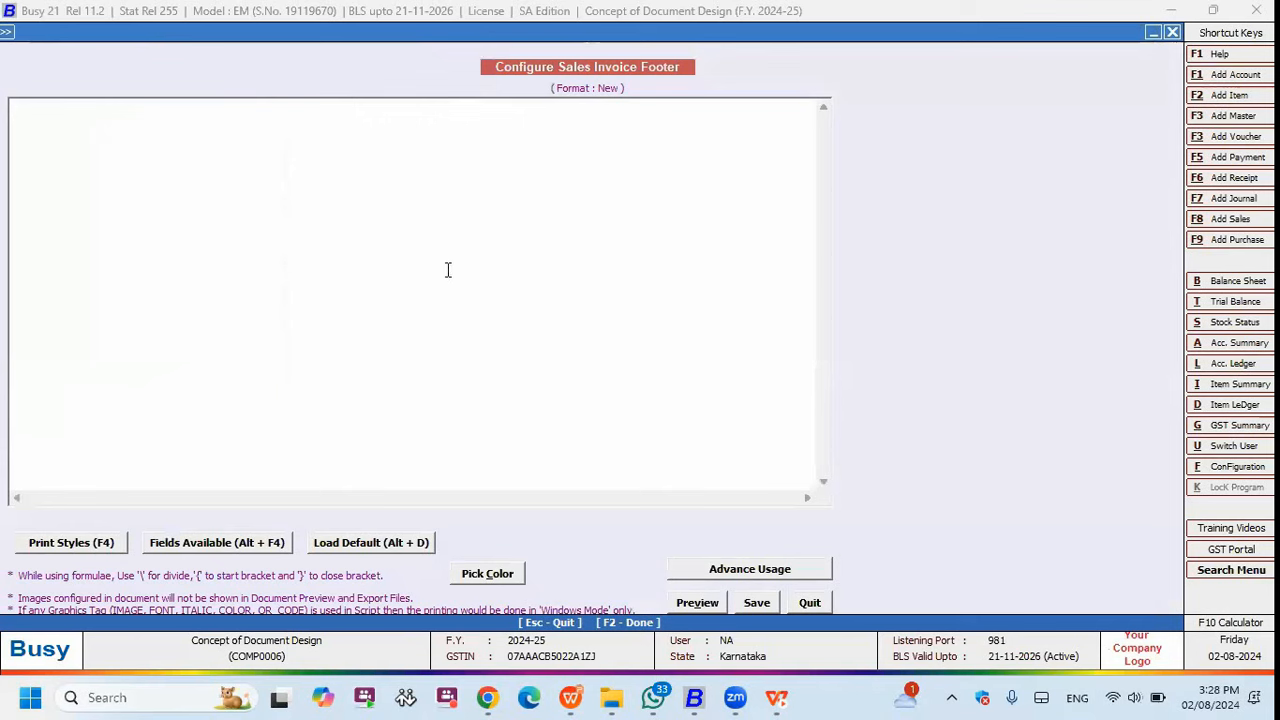
{"action": "key", "text": "F4"}
{"action": "key", "text": "q"}
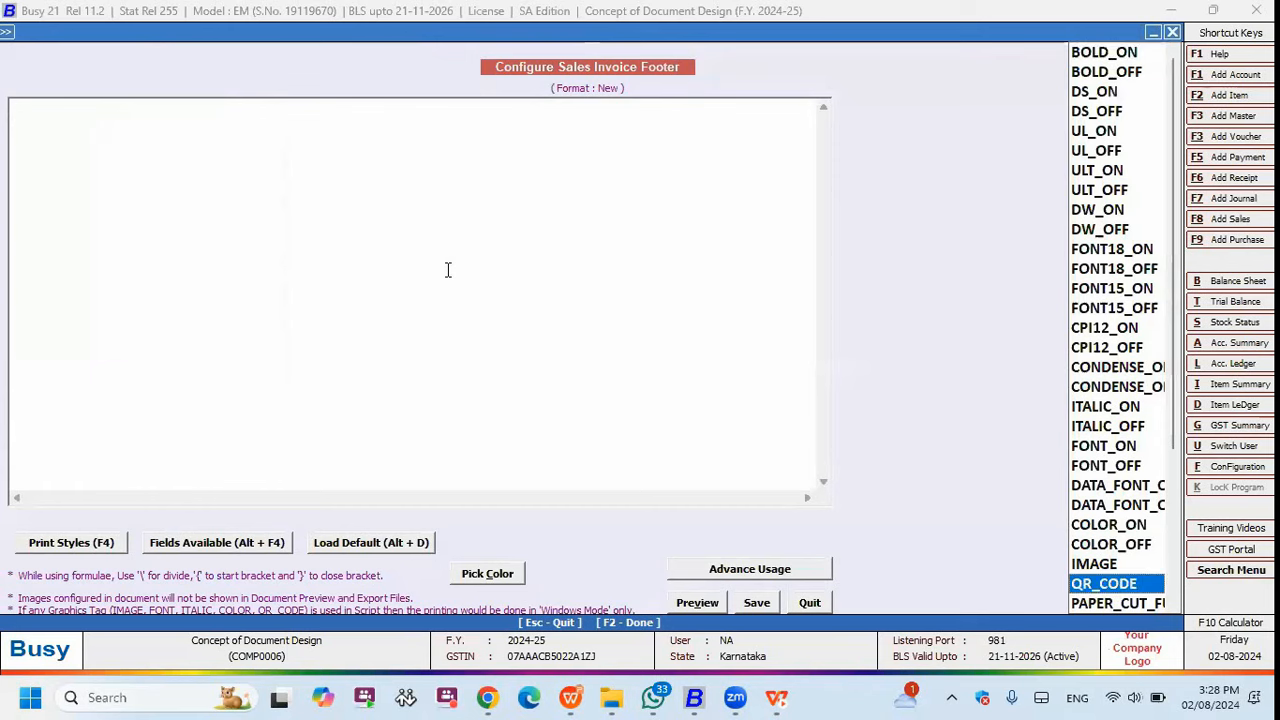
{"action": "key", "text": "Return"}
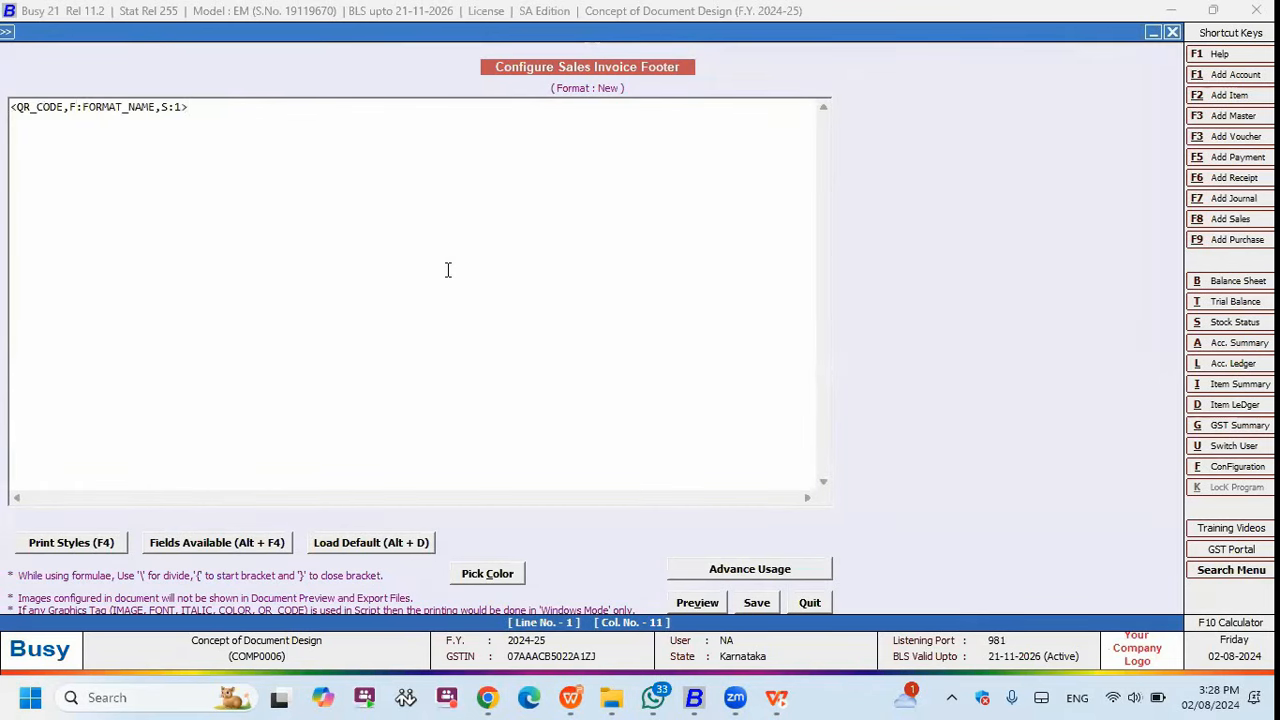
{"action": "key", "text": "BackSpace"}
{"action": "type", "text": "T"}
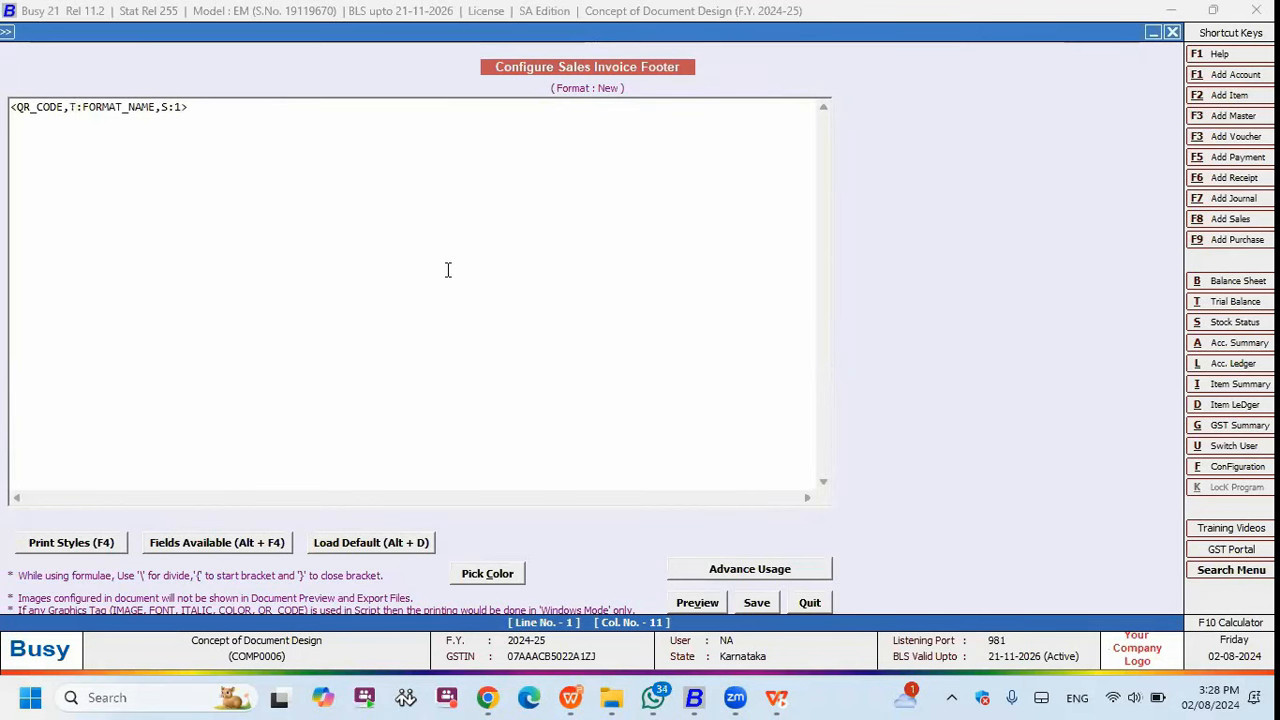
{"action": "key", "text": "Right"}
{"action": "type", "text": "www.busy.in"}
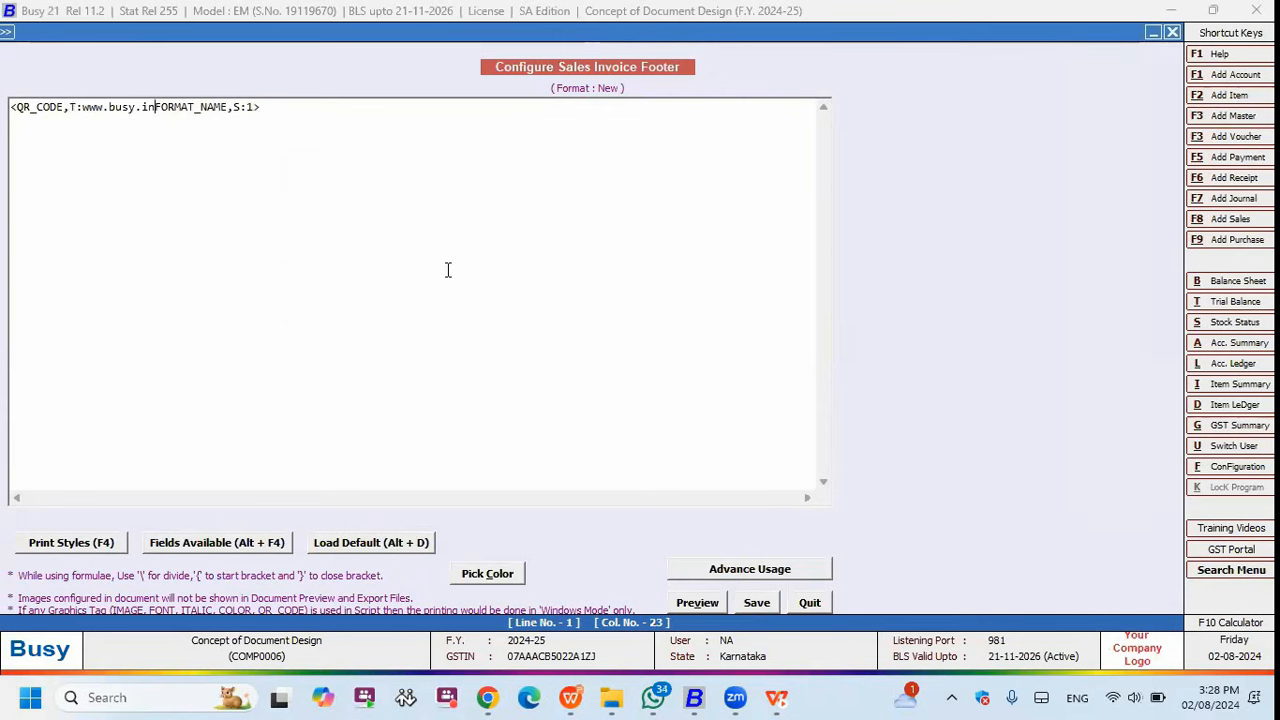
- Change the tag to <QR_CODE,F:QR,S:1> and save the footer
{"action": "key", "text": "BackSpace"}
{"action": "key", "text": "BackSpace"}
{"action": "key", "text": "BackSpace"}
{"action": "key", "text": "BackSpace"}
{"action": "key", "text": "BackSpace"}
{"action": "key", "text": "BackSpace"}
{"action": "key", "text": "BackSpace"}
{"action": "key", "text": "BackSpace"}
{"action": "key", "text": "BackSpace"}
{"action": "key", "text": "BackSpace"}
{"action": "key", "text": "BackSpace"}
{"action": "key", "text": "BackSpace"}
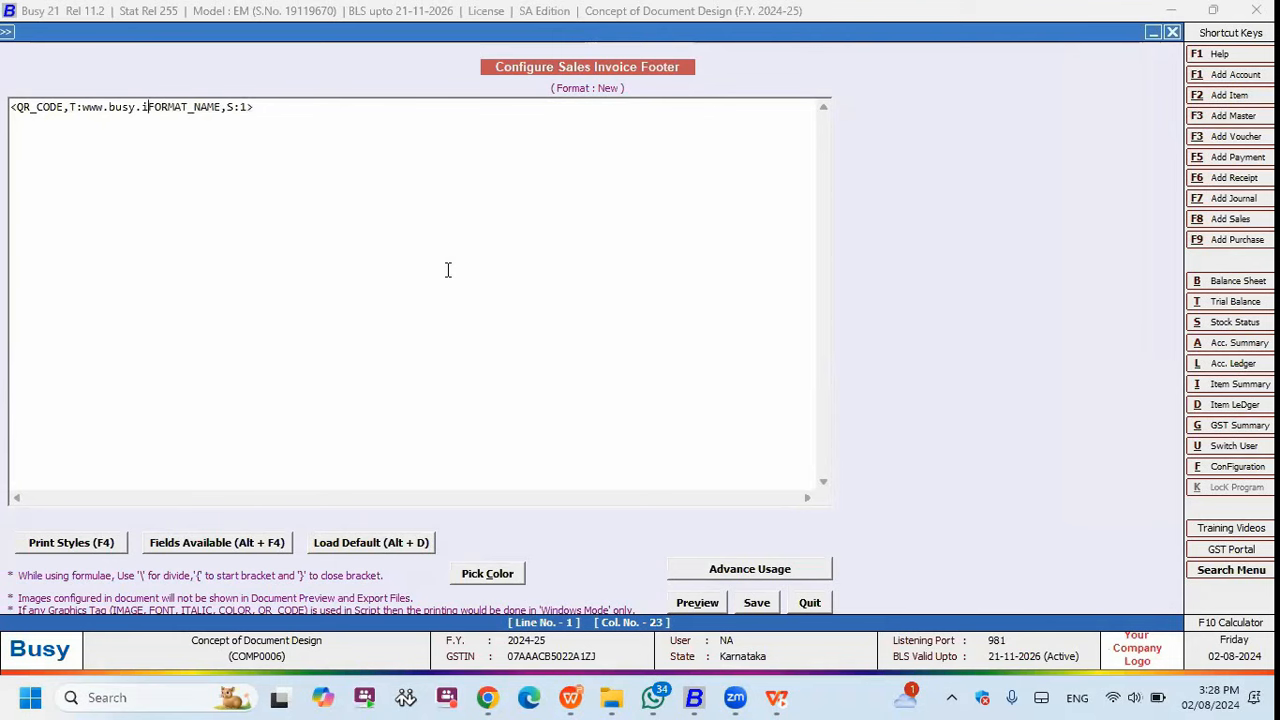
{"action": "key", "text": "BackSpace"}
{"action": "type", "text": "F:"}
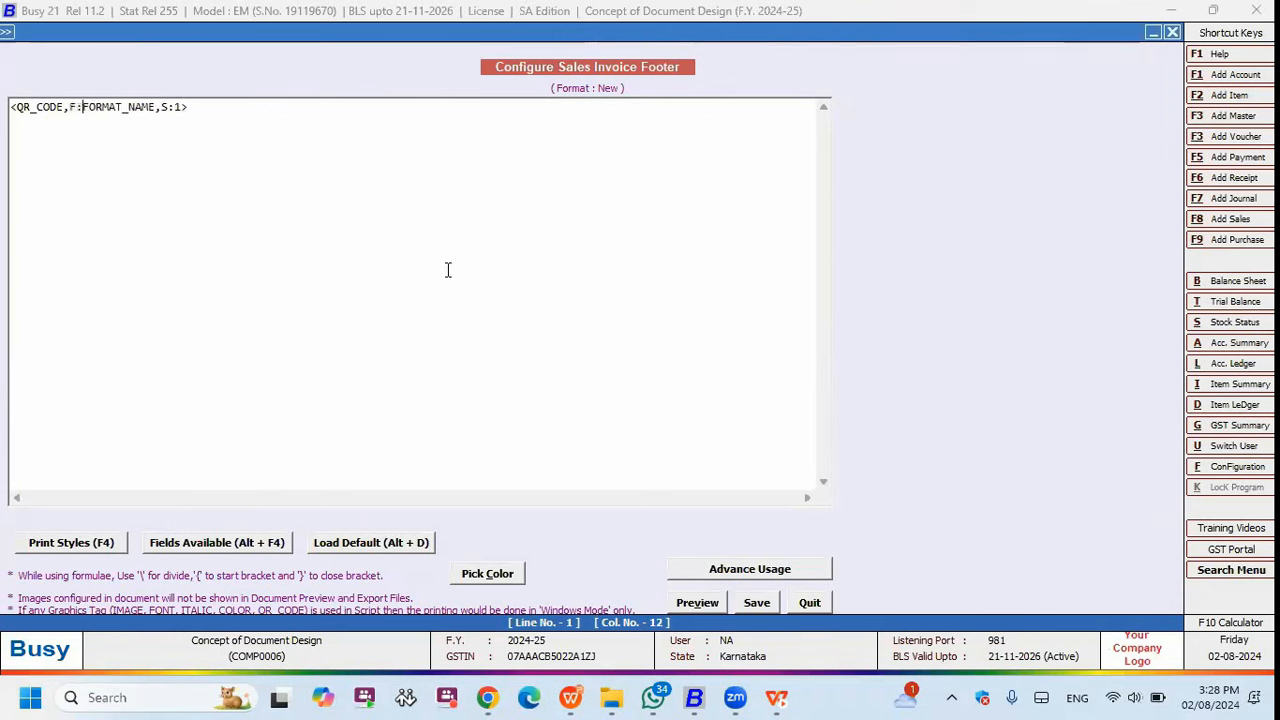
{"action": "key", "text": "Delete"}
{"action": "key", "text": "Delete"}
{"action": "key", "text": "Delete"}
{"action": "key", "text": "Delete"}
{"action": "key", "text": "Delete"}
{"action": "key", "text": "Delete"}
{"action": "key", "text": "Delete"}
{"action": "key", "text": "Delete"}
{"action": "key", "text": "Delete"}
{"action": "key", "text": "Delete"}
{"action": "key", "text": "Delete"}
{"action": "type", "text": "QR"}
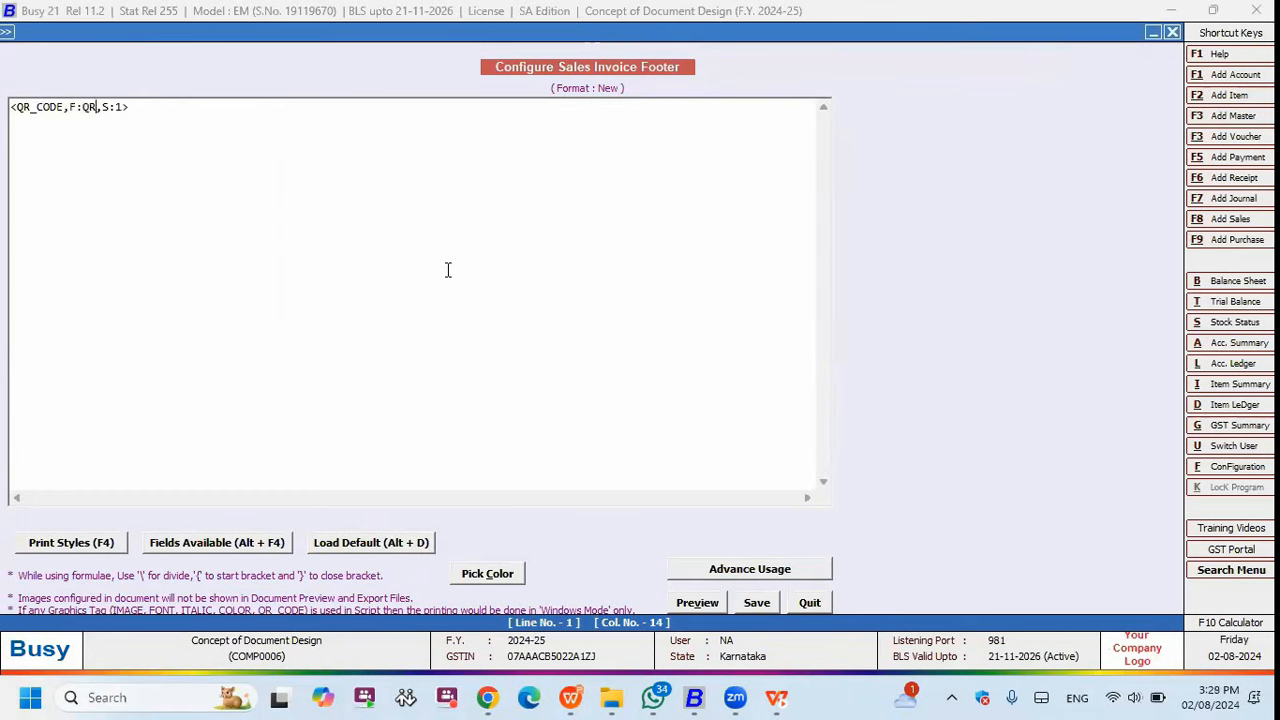
{"action": "left_click", "coordinate": [758, 604]}
{"action": "left_click", "coordinate": [88, 204]}
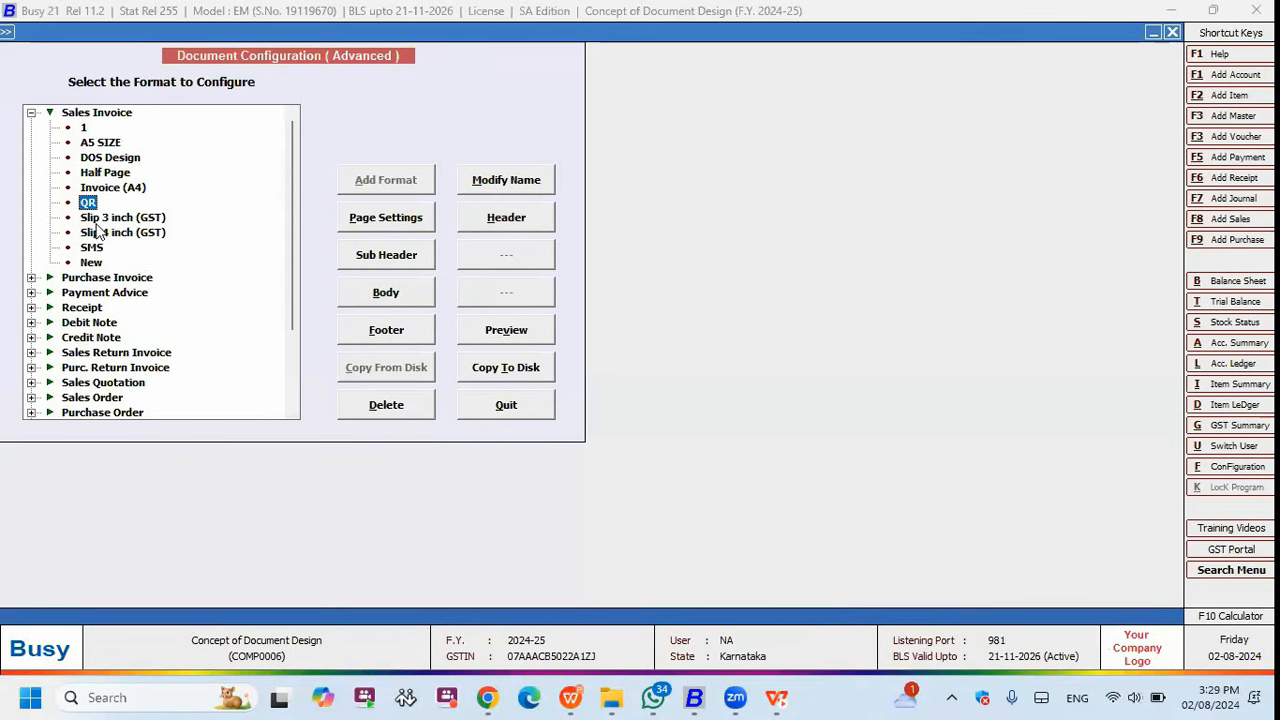
- Change the New format footer's tag to <QR_CODE,F:QR,S:2> and save the footer
{"action": "left_click", "coordinate": [91, 264]}
{"action": "left_click", "coordinate": [352, 331]}
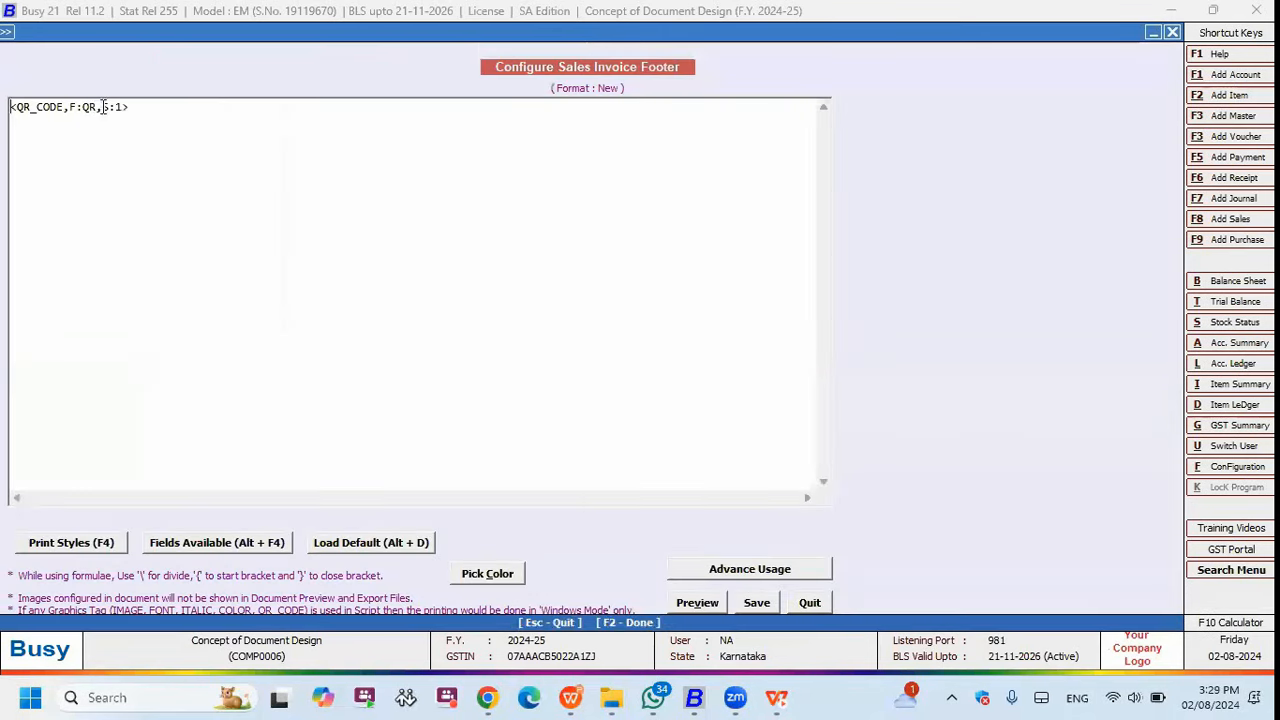
{"action": "left_click", "coordinate": [99, 110]}
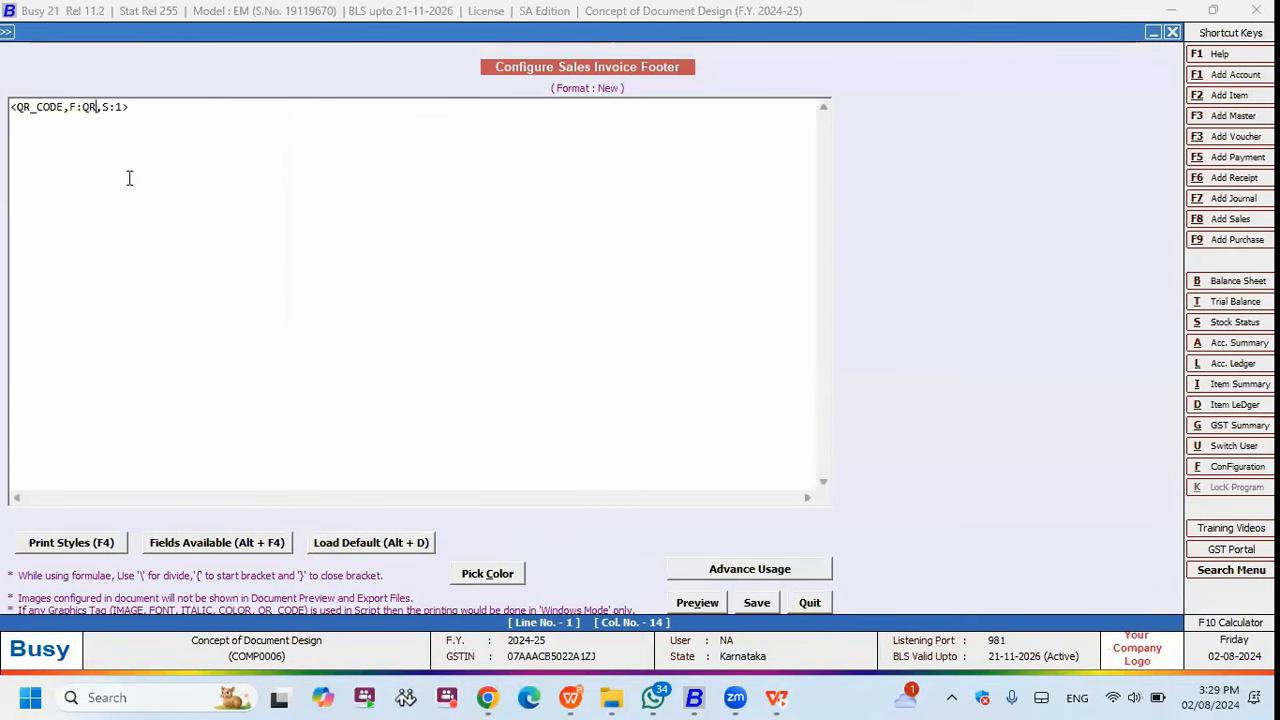
{"action": "double_click", "coordinate": [120, 107]}
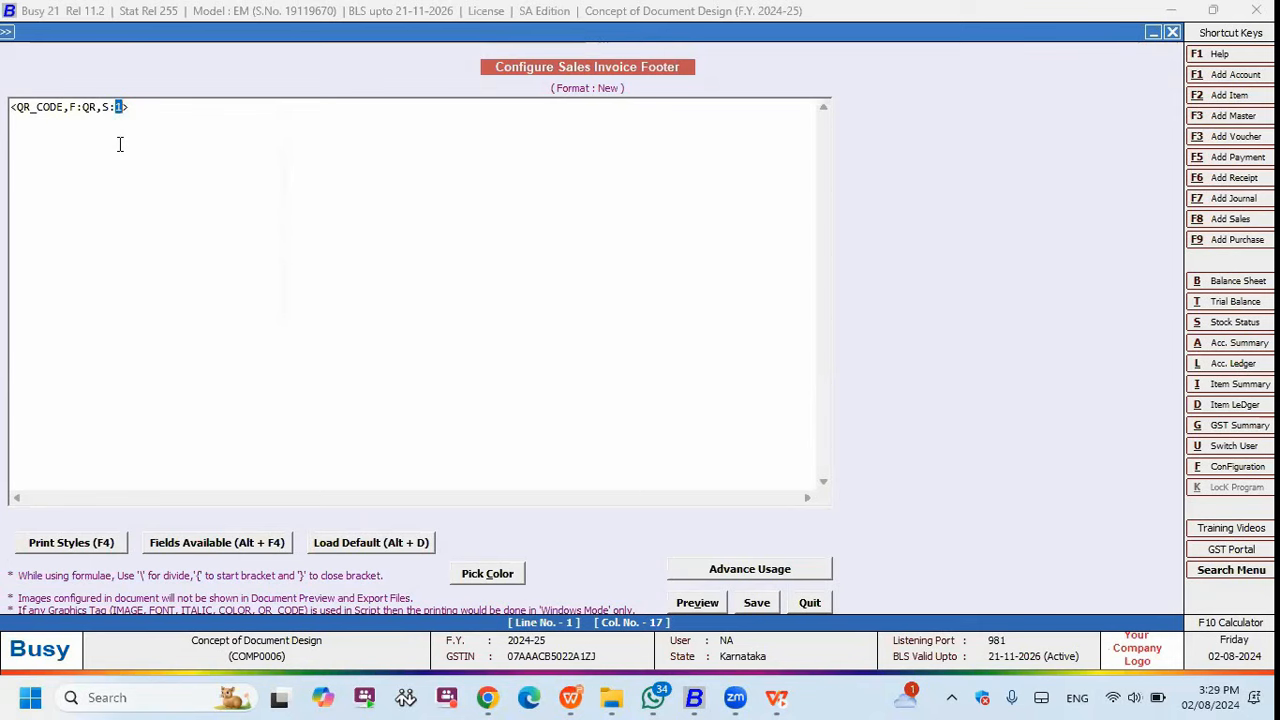
{"action": "type", "text": "2"}
{"action": "left_click", "coordinate": [750, 602]}
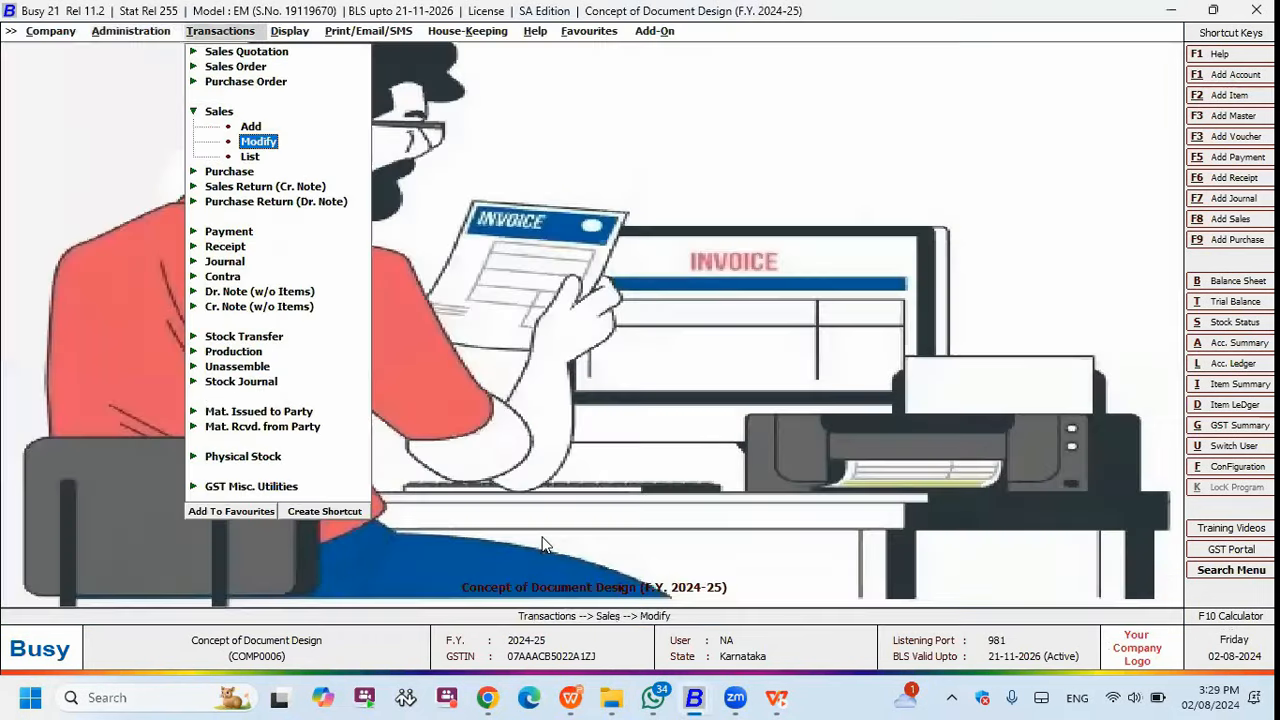
- Open sales voucher GWPL/2/2024-25 from the Main series and print it with format 1
{"action": "key", "text": "Return"}
{"action": "key", "text": "Return"}
{"action": "key", "text": "Return"}
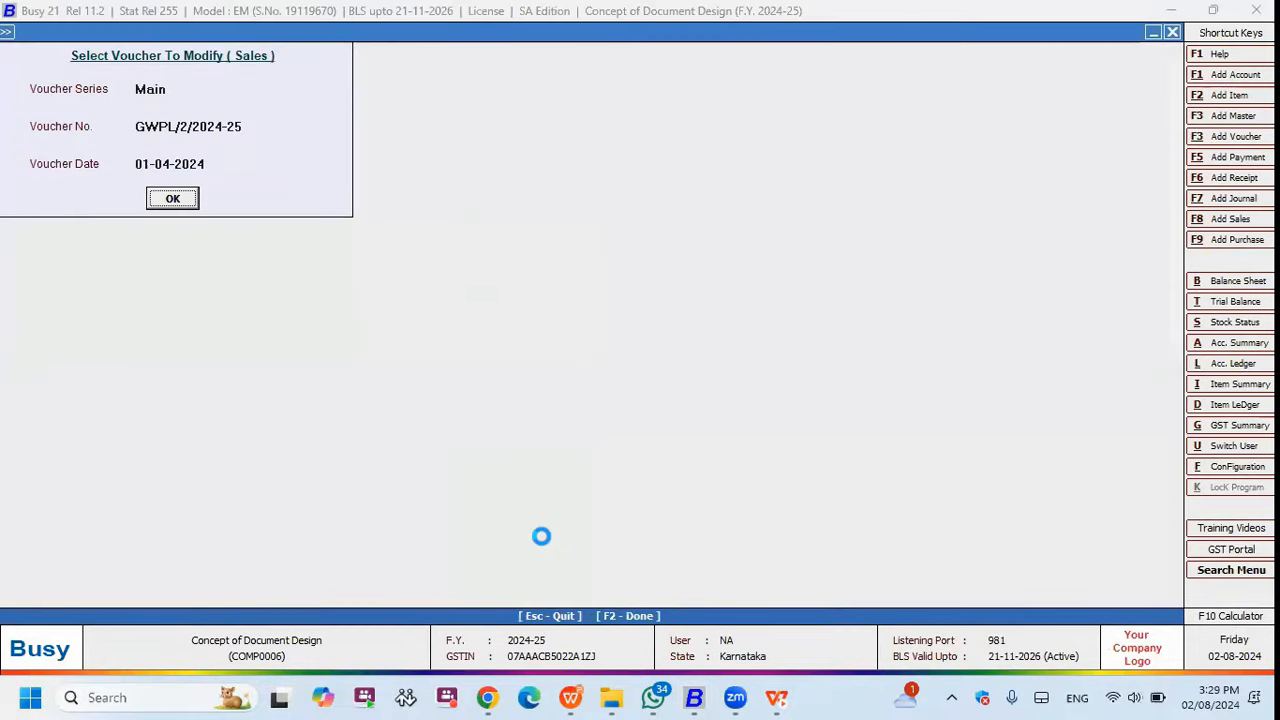
{"action": "key", "text": "Return"}
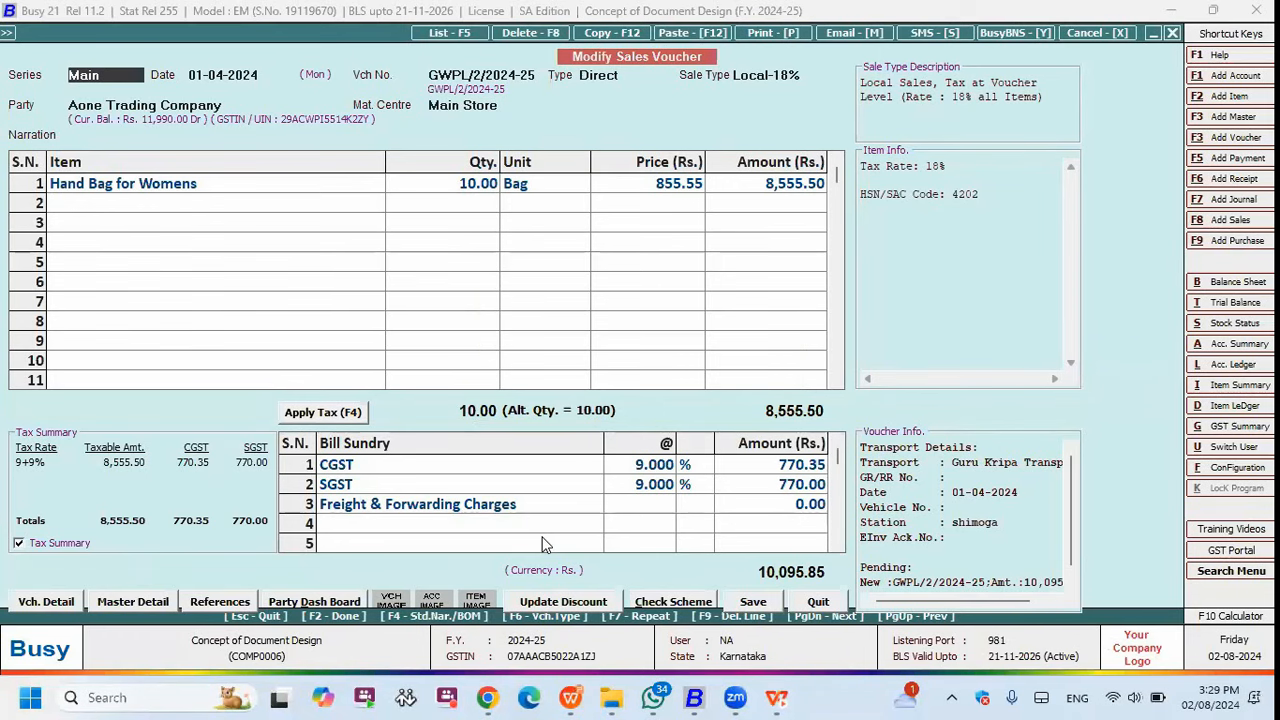
{"action": "key", "text": "alt+p"}
{"action": "key", "text": "Down"}
{"action": "key", "text": "Return"}
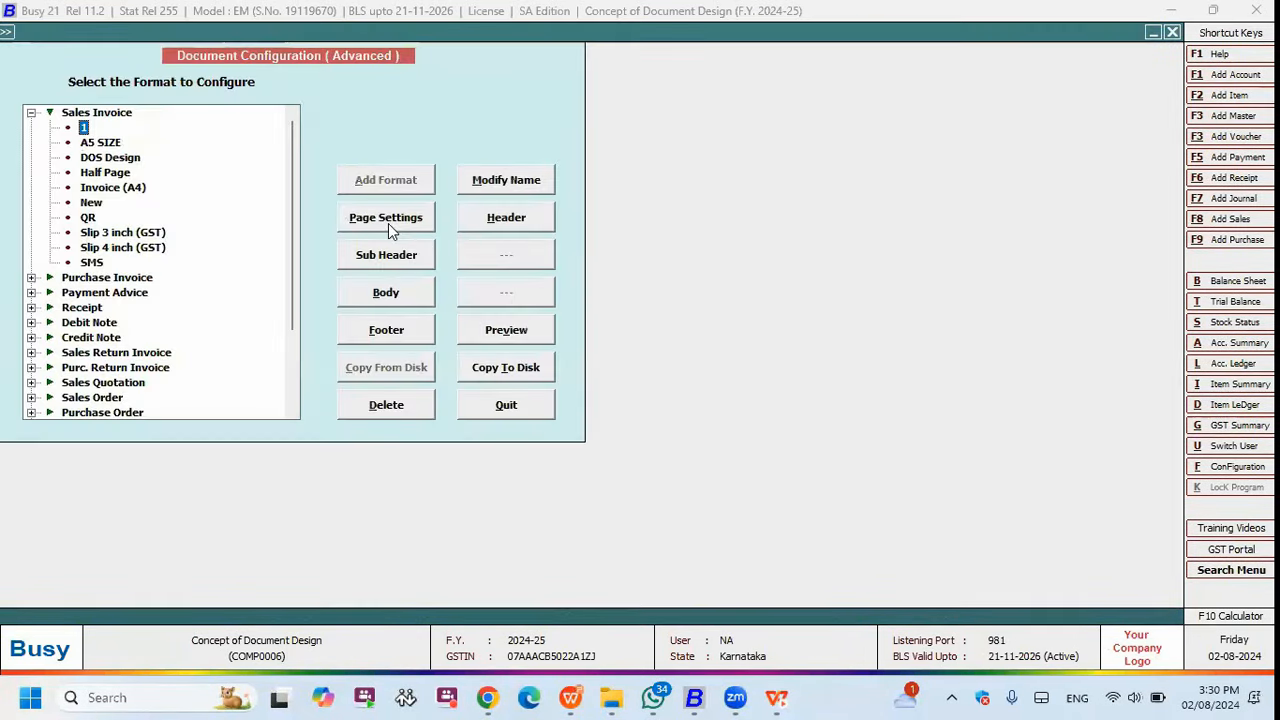
- Set format 1's page settings to 0 header, 0 body and 20 footer lines, and save
{"action": "left_click", "coordinate": [389, 225]}
{"action": "type", "text": "0"}
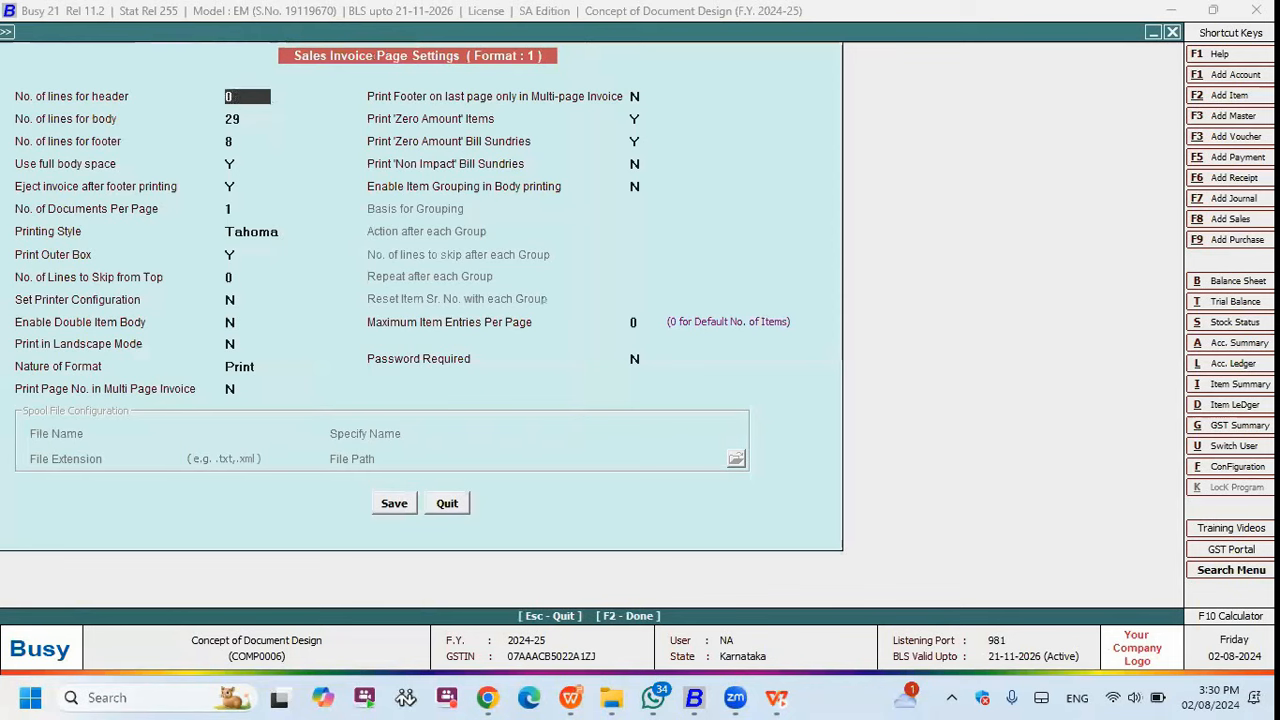
{"action": "key", "text": "Return"}
{"action": "type", "text": "0"}
{"action": "key", "text": "Return"}
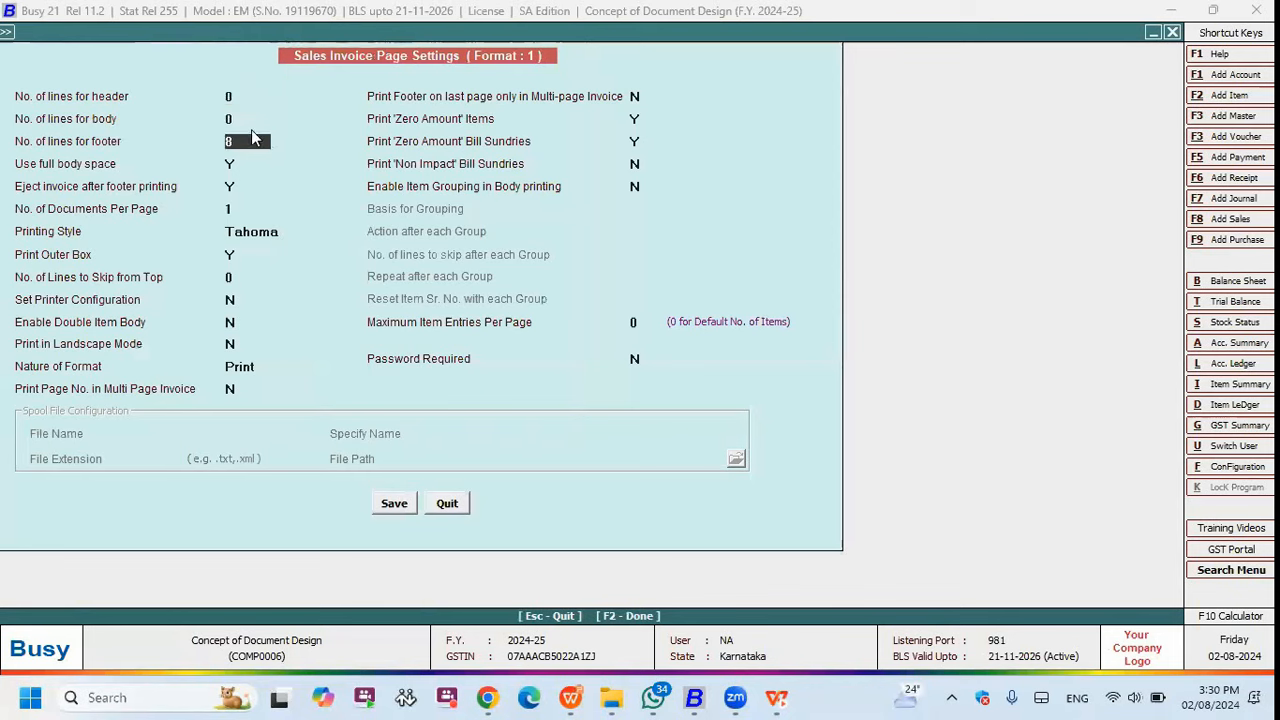
{"action": "type", "text": "20"}
{"action": "key", "text": "Return"}
{"action": "key", "text": "F2"}
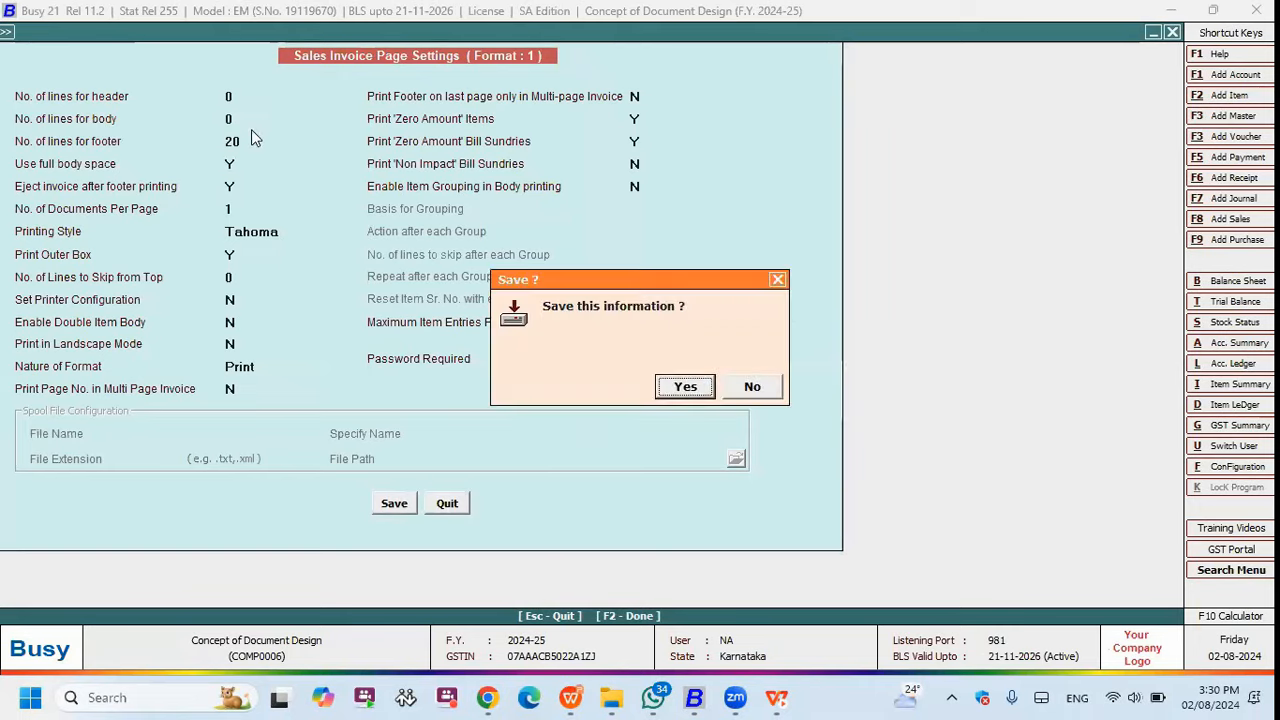
{"action": "key", "text": "Return"}
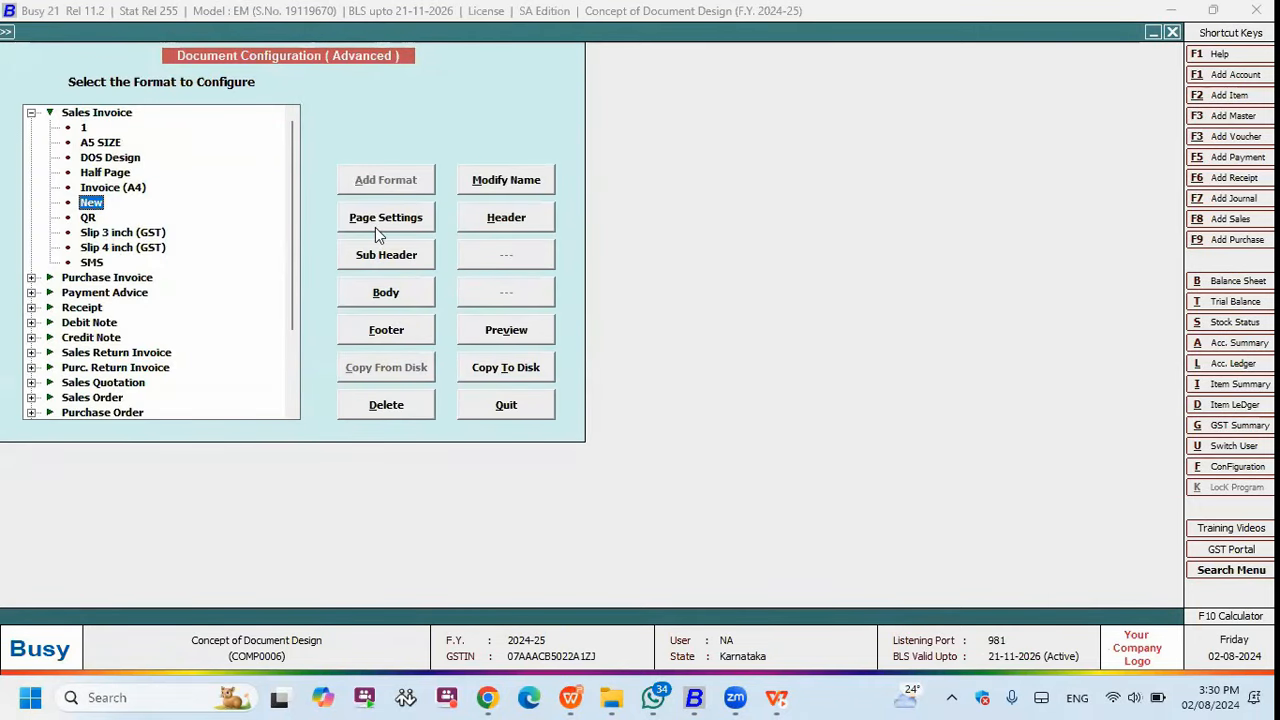
- Review format New's page settings and preview the invoice printout
{"action": "key", "text": "Tab"}
{"action": "key", "text": "Return"}
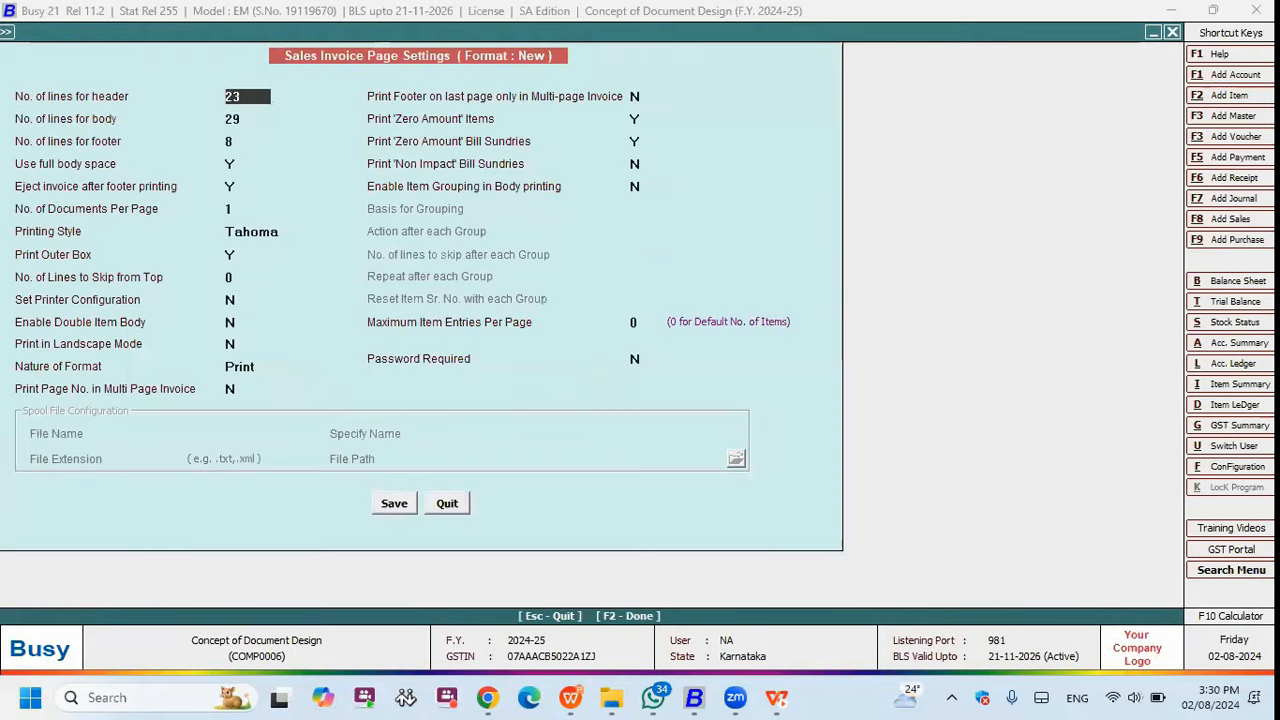
{"action": "key", "text": "Return"}
{"action": "key", "text": "Return"}
{"action": "key", "text": "Escape"}
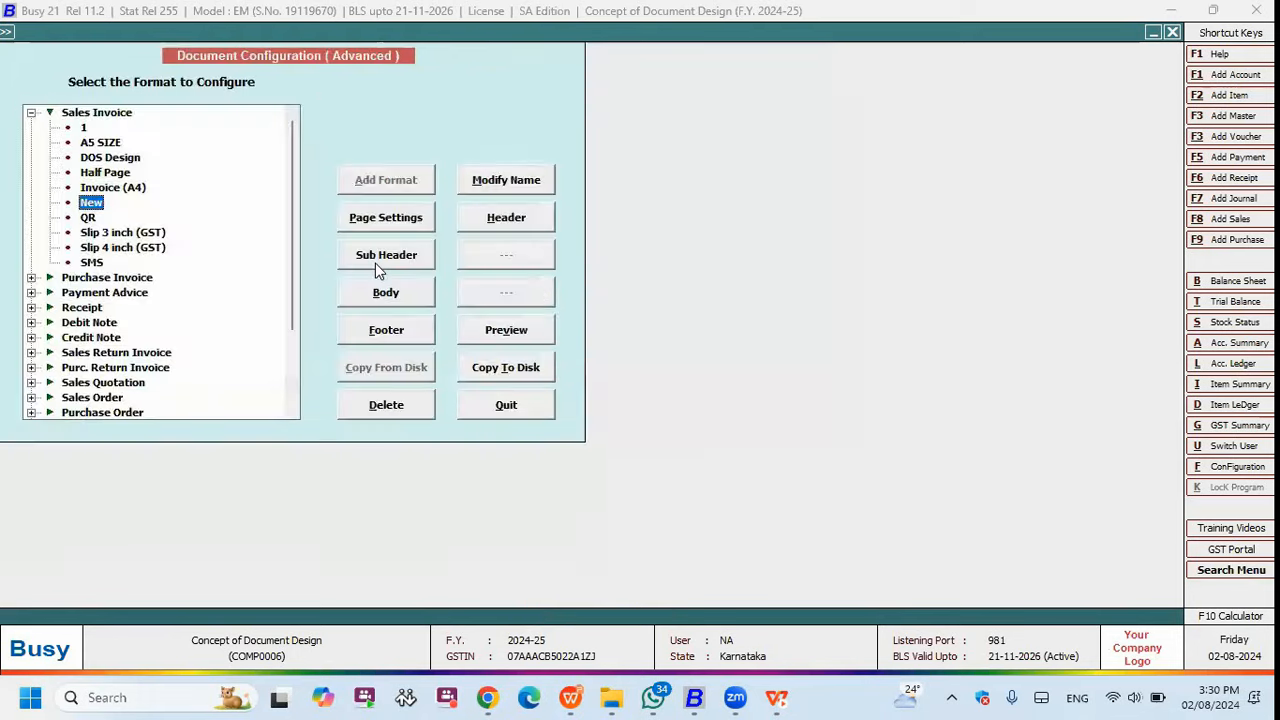
{"action": "key", "text": "alt+v"}
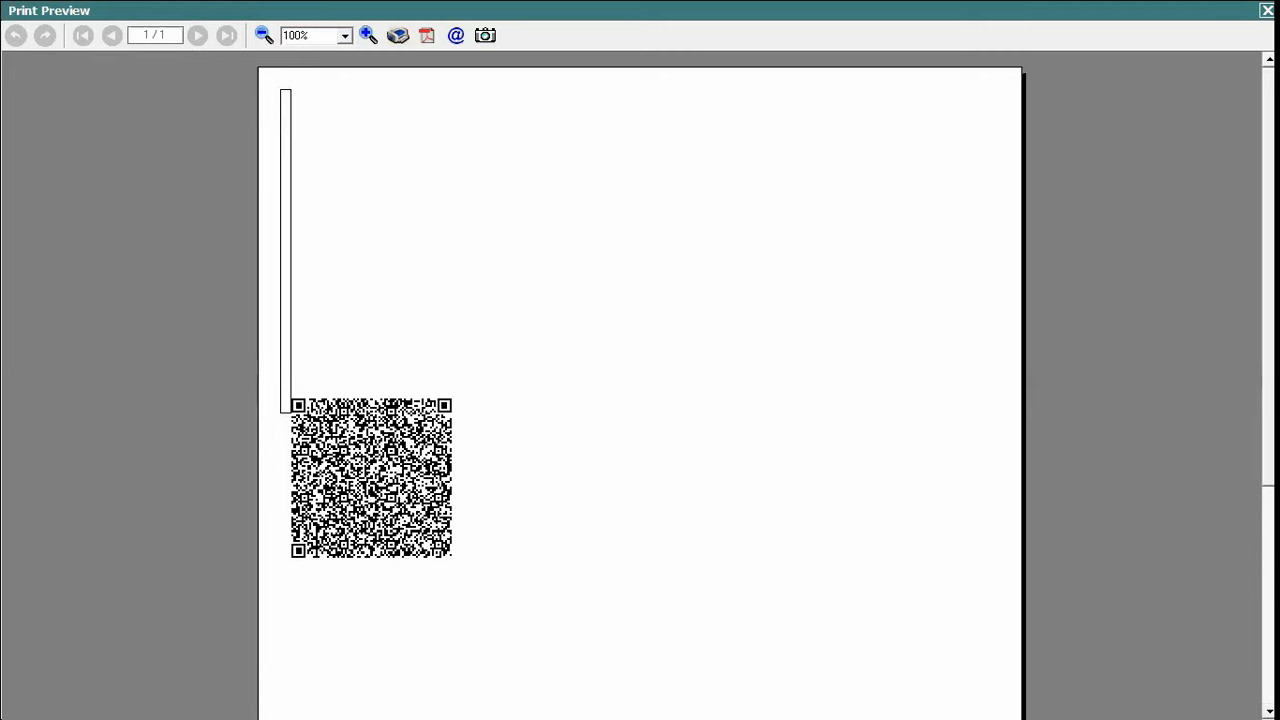
{"action": "key", "text": "Escape"}
- Print the voucher with format New and preview its QR code
{"action": "left_click", "coordinate": [31, 112]}
{"action": "left_click", "coordinate": [91, 203]}
{"action": "left_click", "coordinate": [386, 218]}
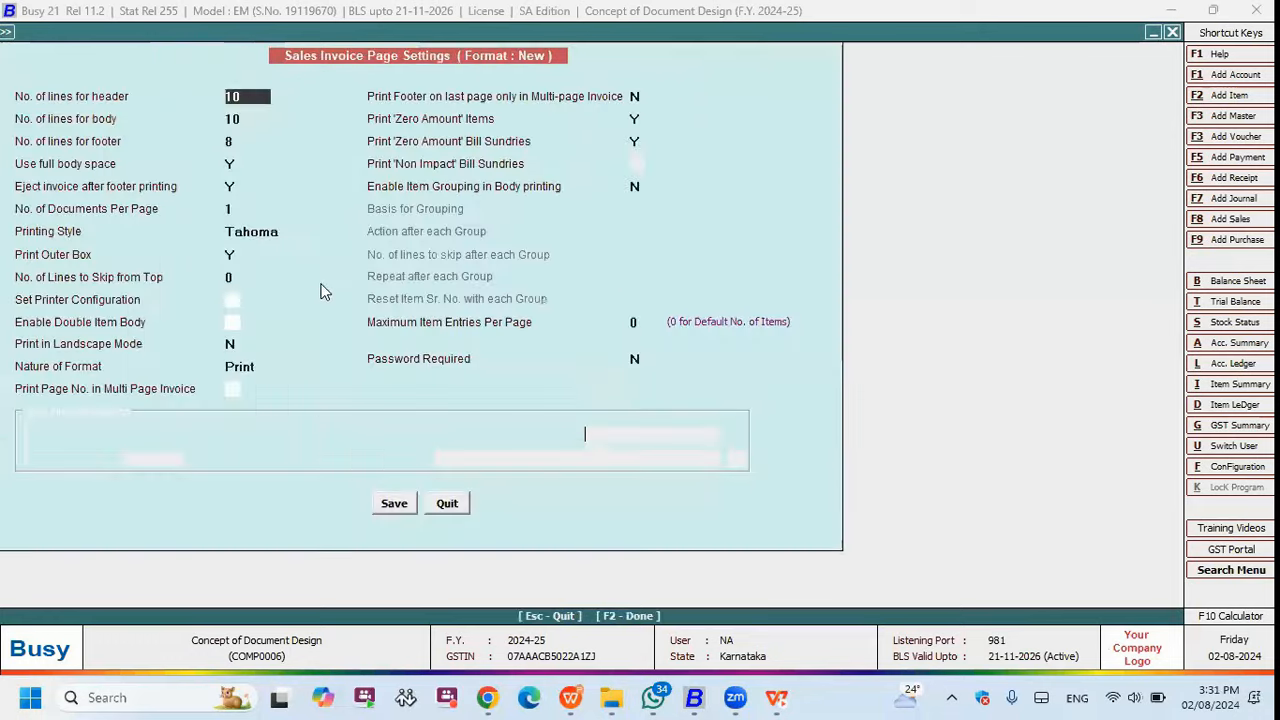
{"action": "left_click", "coordinate": [403, 506]}
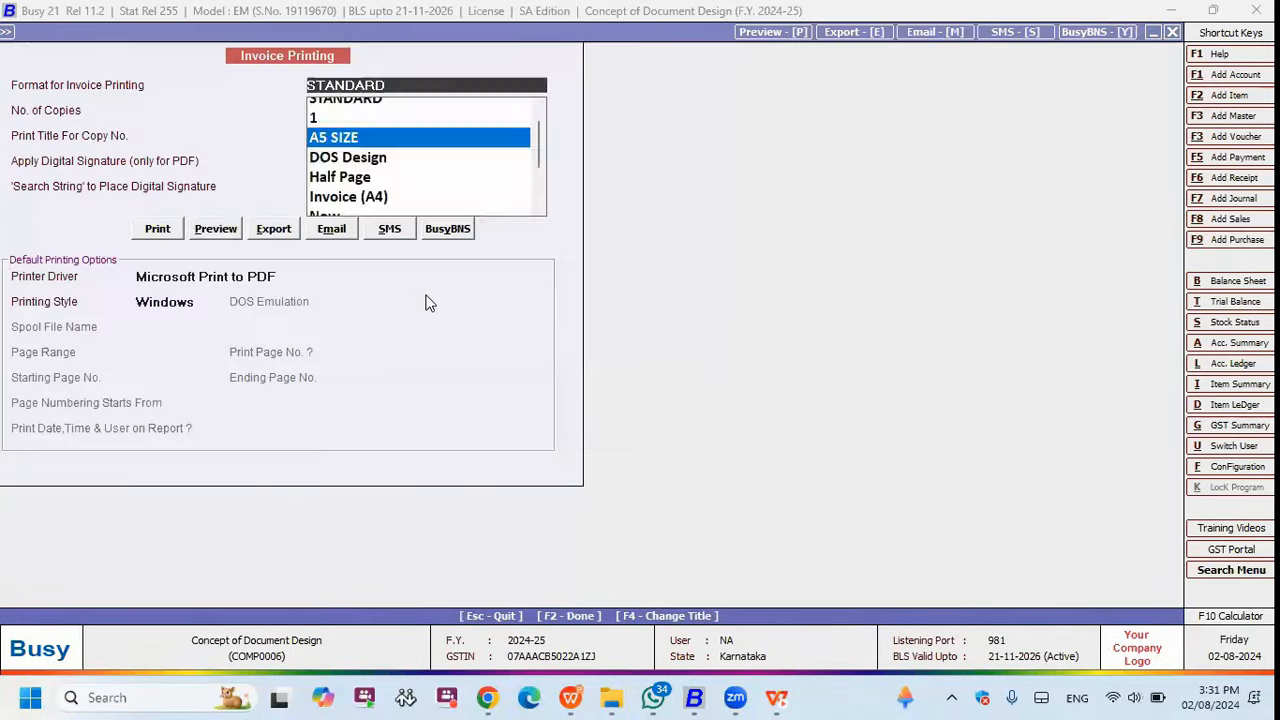
{"action": "key", "text": "Down"}
{"action": "key", "text": "Down"}
{"action": "key", "text": "Down"}
{"action": "key", "text": "Down"}
{"action": "key", "text": "Return"}
{"action": "key", "text": "alt+p"}
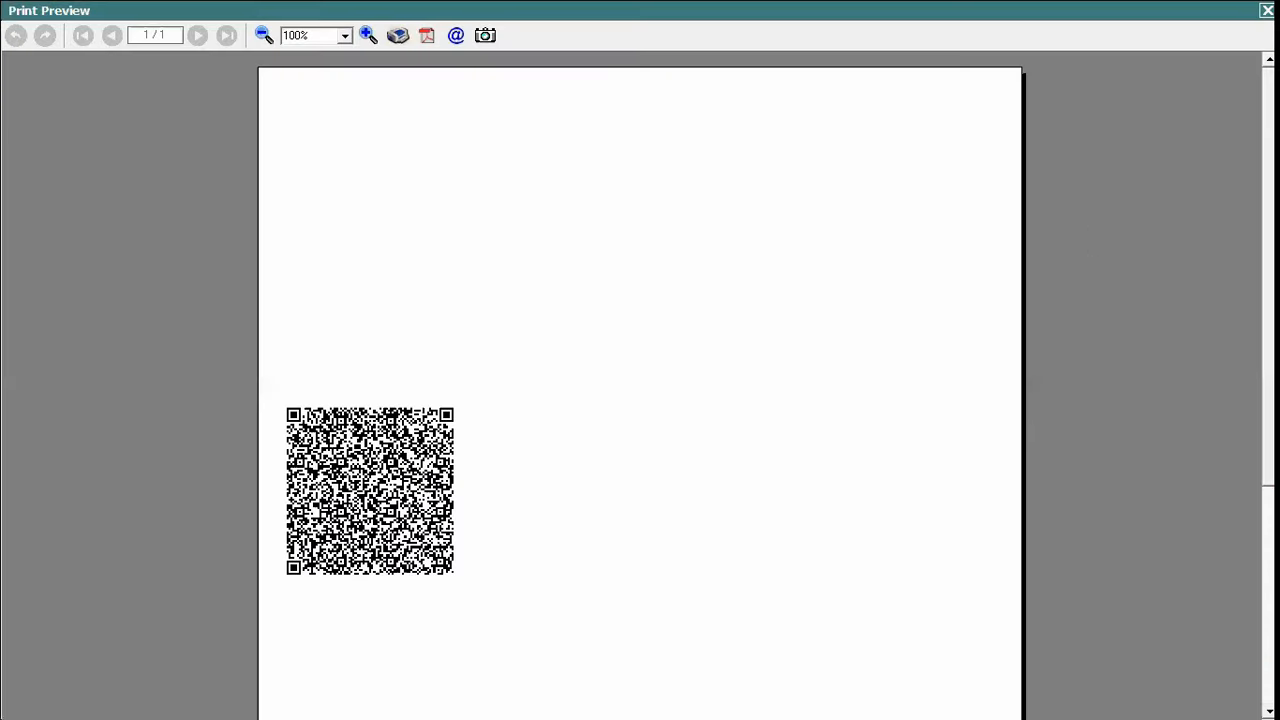
{"action": "scroll", "coordinate": [575, 384], "scroll_direction": "down", "scroll_amount": 3}
{"action": "scroll", "coordinate": [404, 317], "scroll_direction": "down", "scroll_amount": 1}
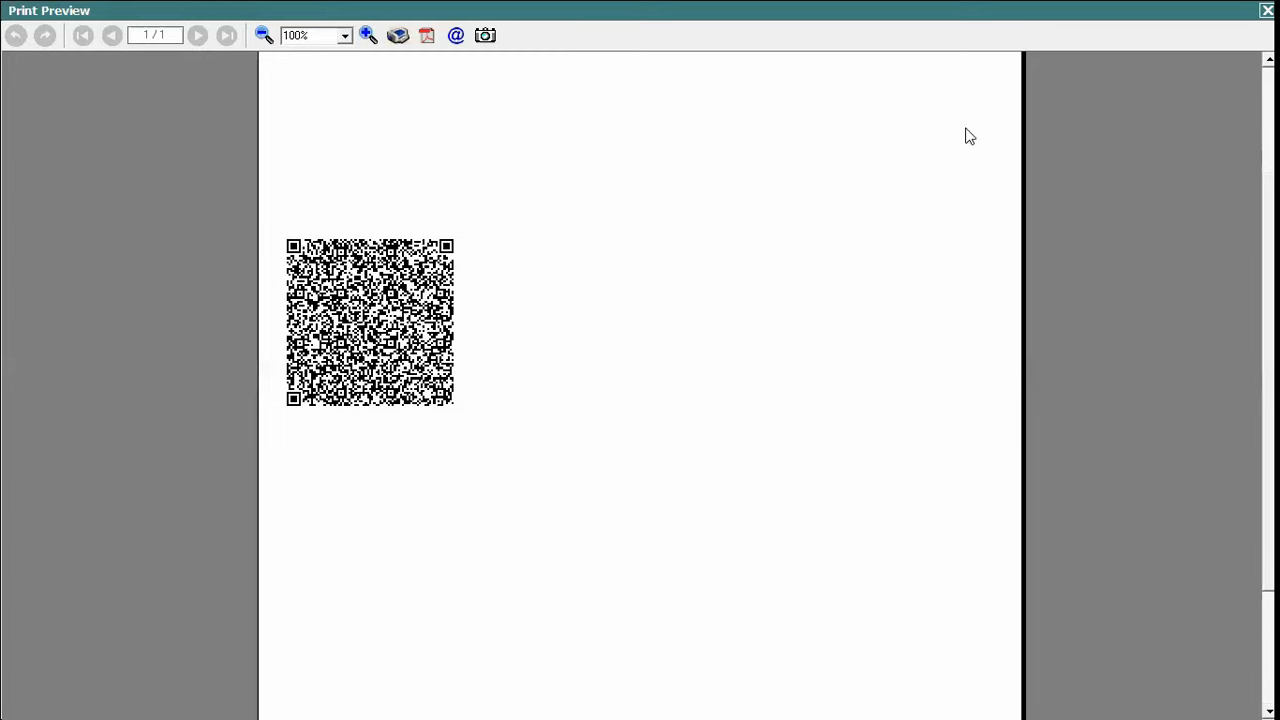
- Open the New format's footer design in the advanced document configuration
{"action": "key", "text": "Escape"}
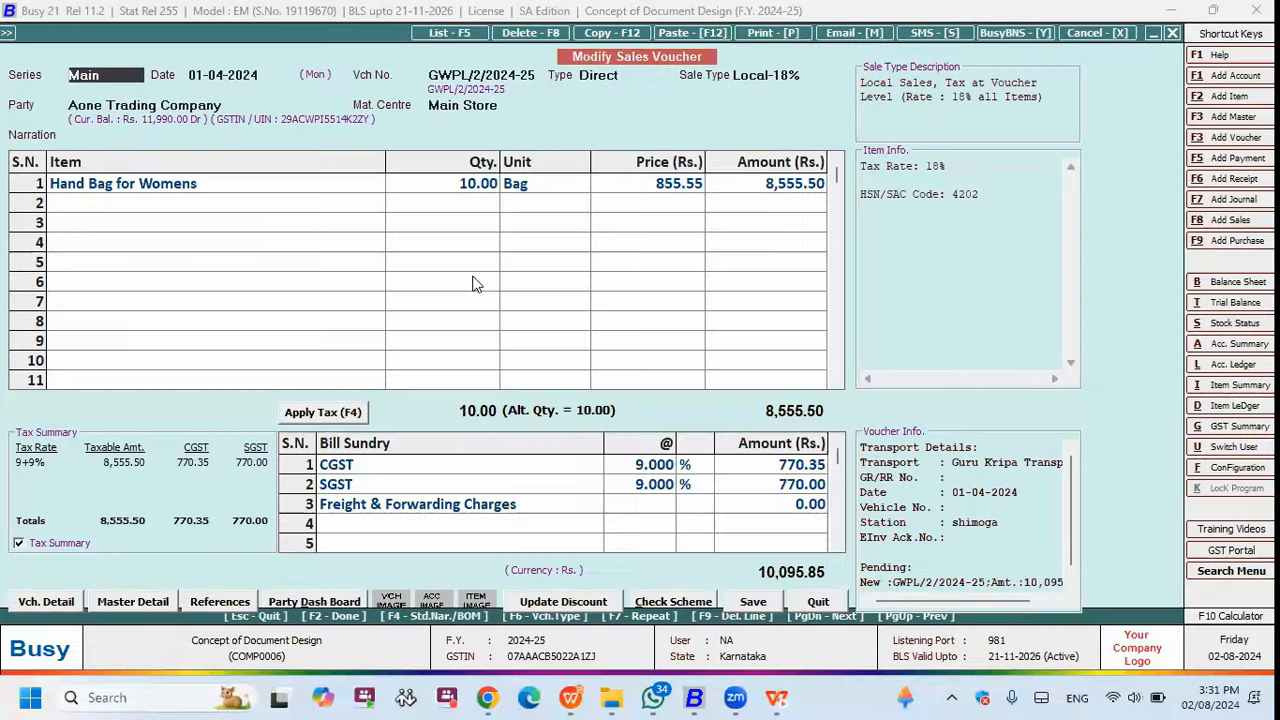
{"action": "key", "text": "Escape"}
{"action": "key", "text": "Left"}
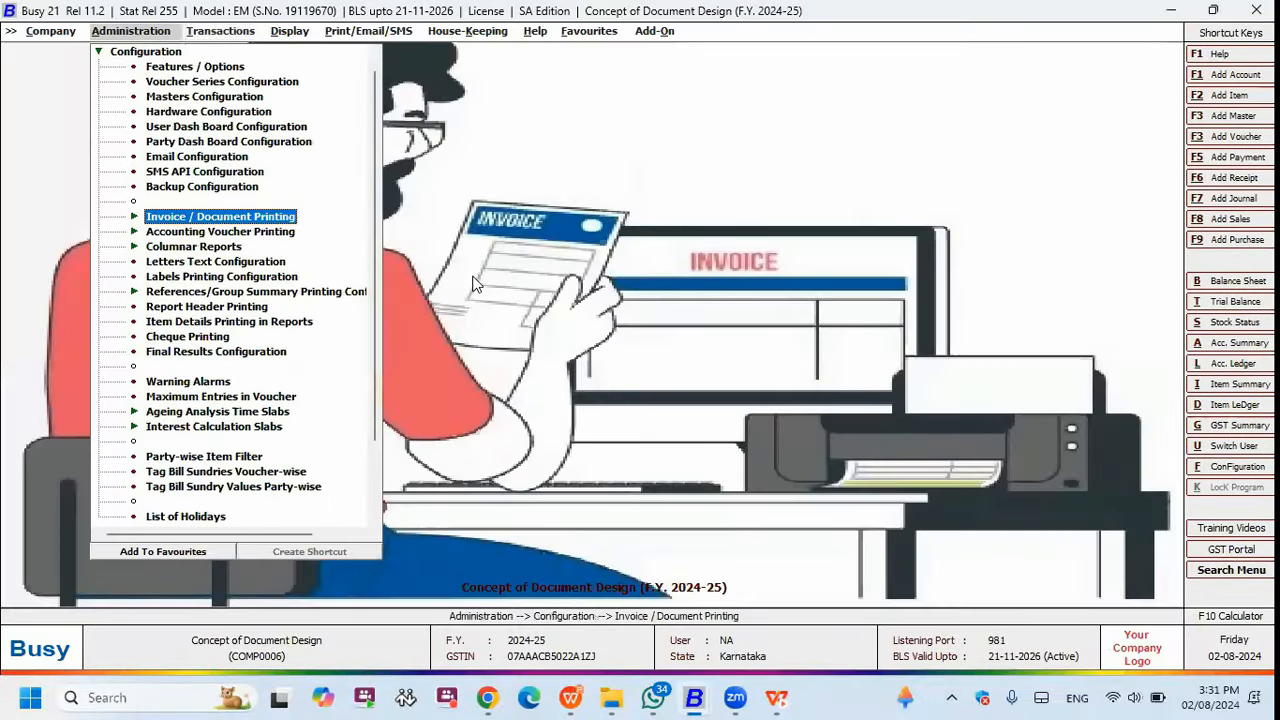
{"action": "key", "text": "Return"}
{"action": "key", "text": "Down"}
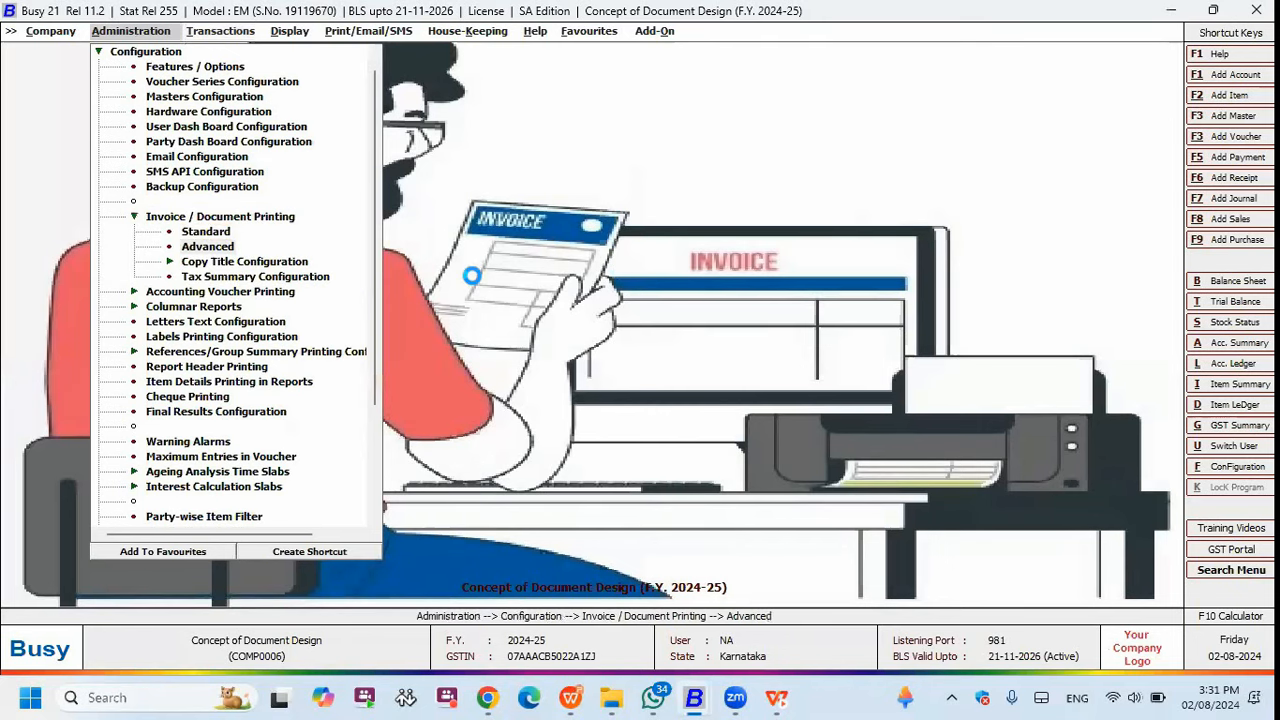
{"action": "key", "text": "Return"}
{"action": "key", "text": "Return"}
{"action": "key", "text": "Down"}
{"action": "key", "text": "Down"}
{"action": "key", "text": "Down"}
{"action": "key", "text": "Down"}
{"action": "key", "text": "Down"}
{"action": "key", "text": "Down"}
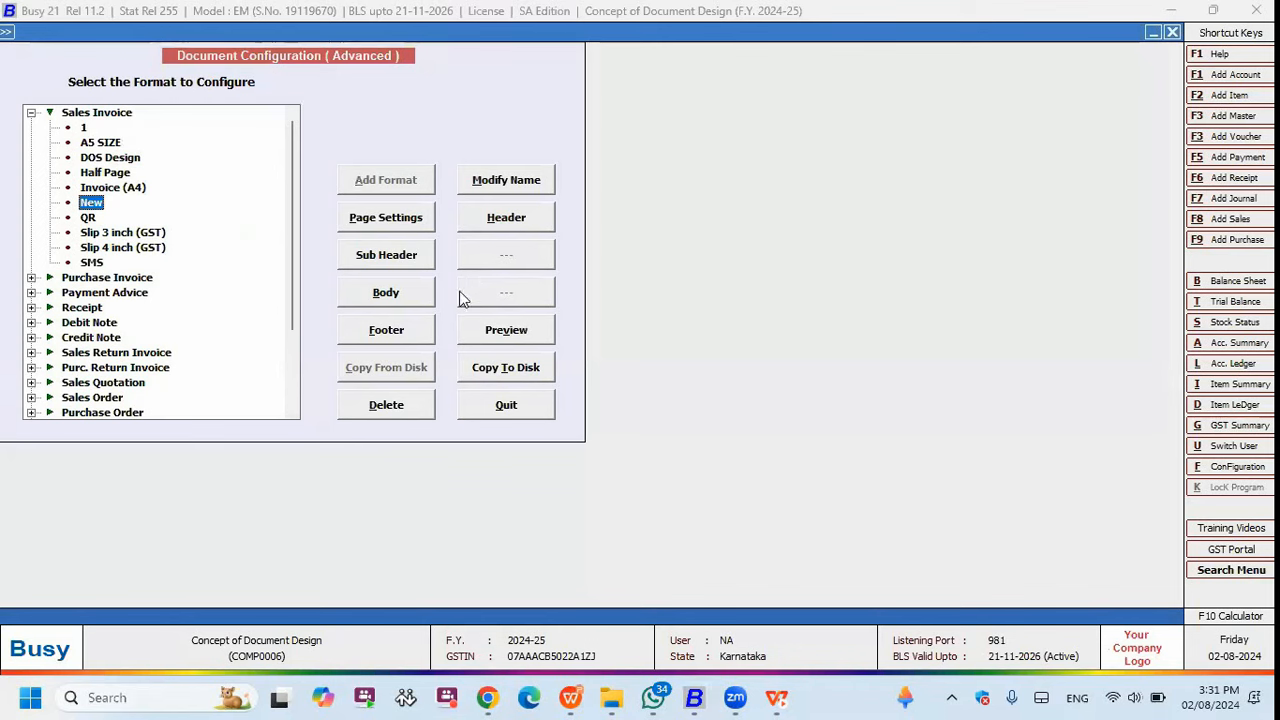
{"action": "left_click", "coordinate": [398, 339]}
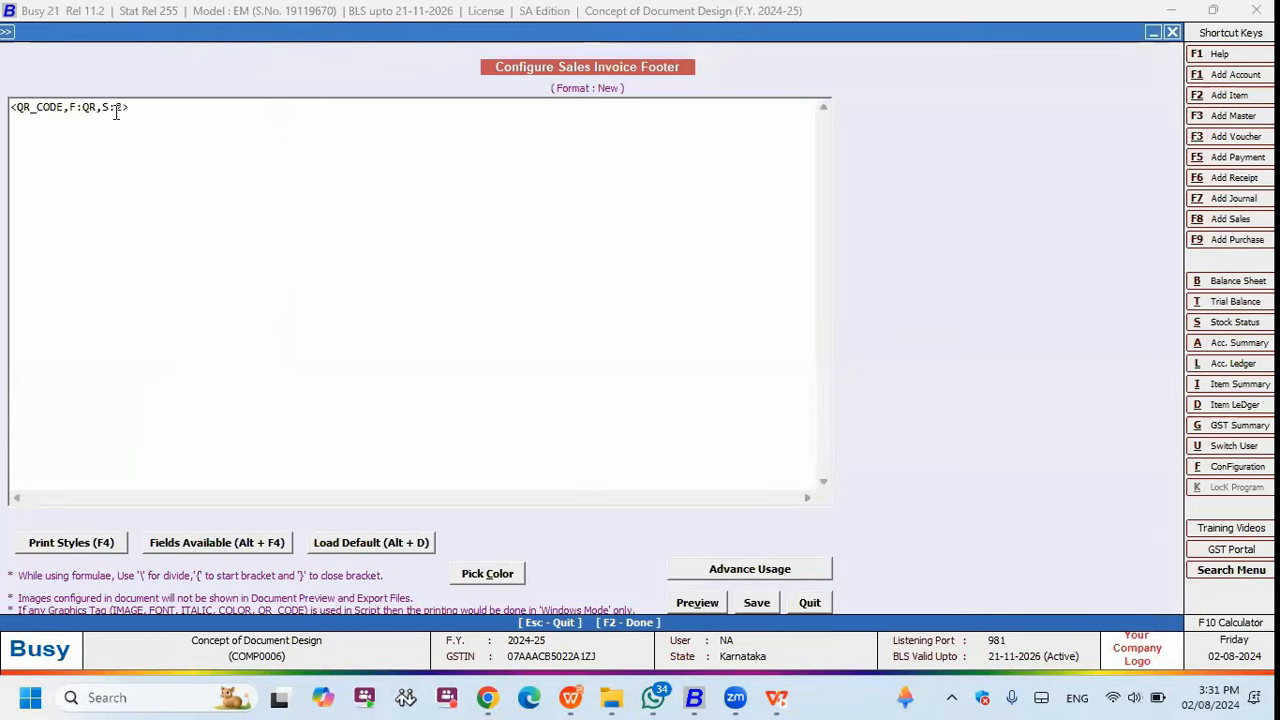
{"action": "left_click", "coordinate": [74, 107]}
{"action": "key", "text": "BackSpace"}
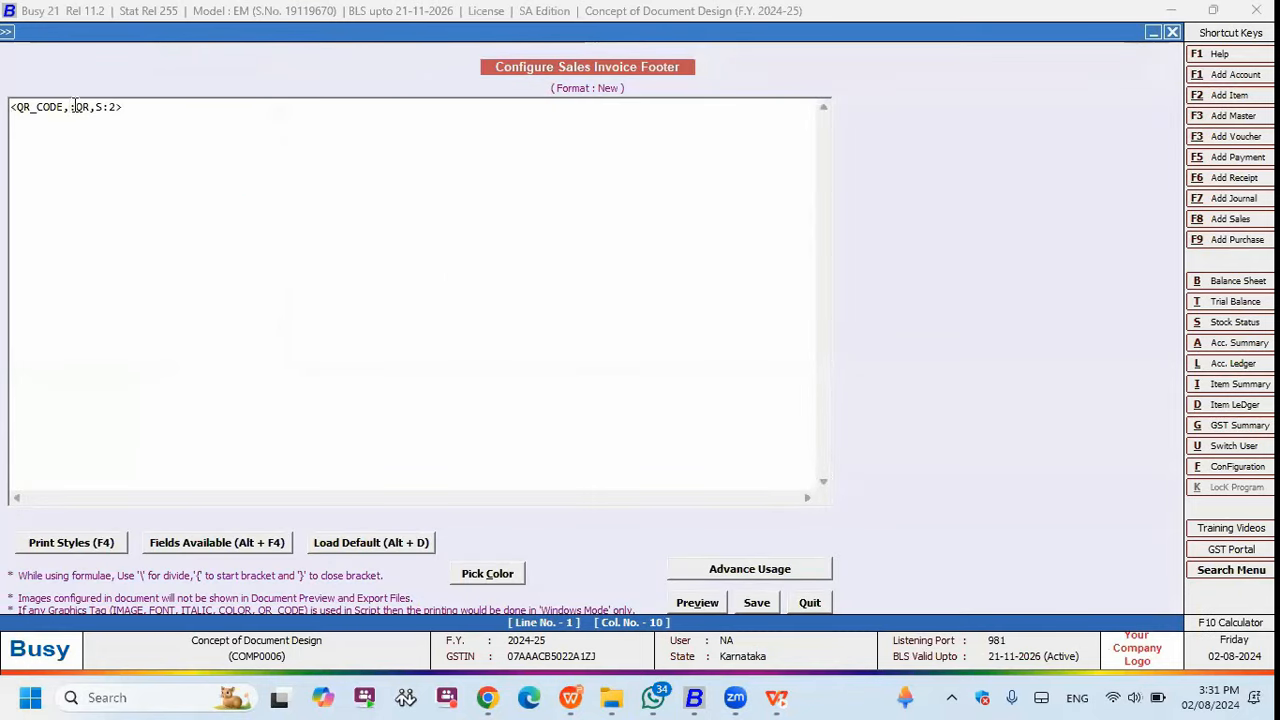
{"action": "type", "text": "T"}
{"action": "key", "text": "Right"}
{"action": "key", "text": "Right"}
{"action": "key", "text": "Right"}
{"action": "key", "text": "BackSpace"}
{"action": "key", "text": "BackSpace"}
{"action": "type", "text": "www."}
{"action": "type", "text": "busy.in"}
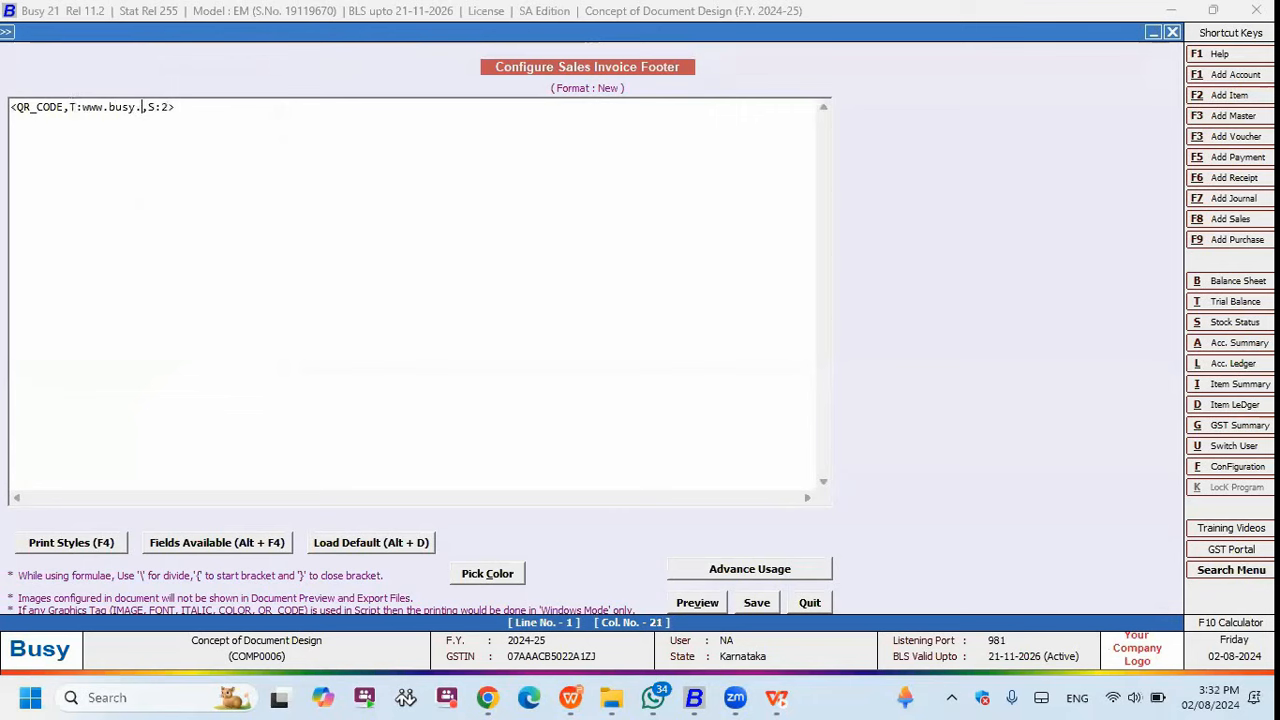
{"action": "left_click", "coordinate": [757, 602]}
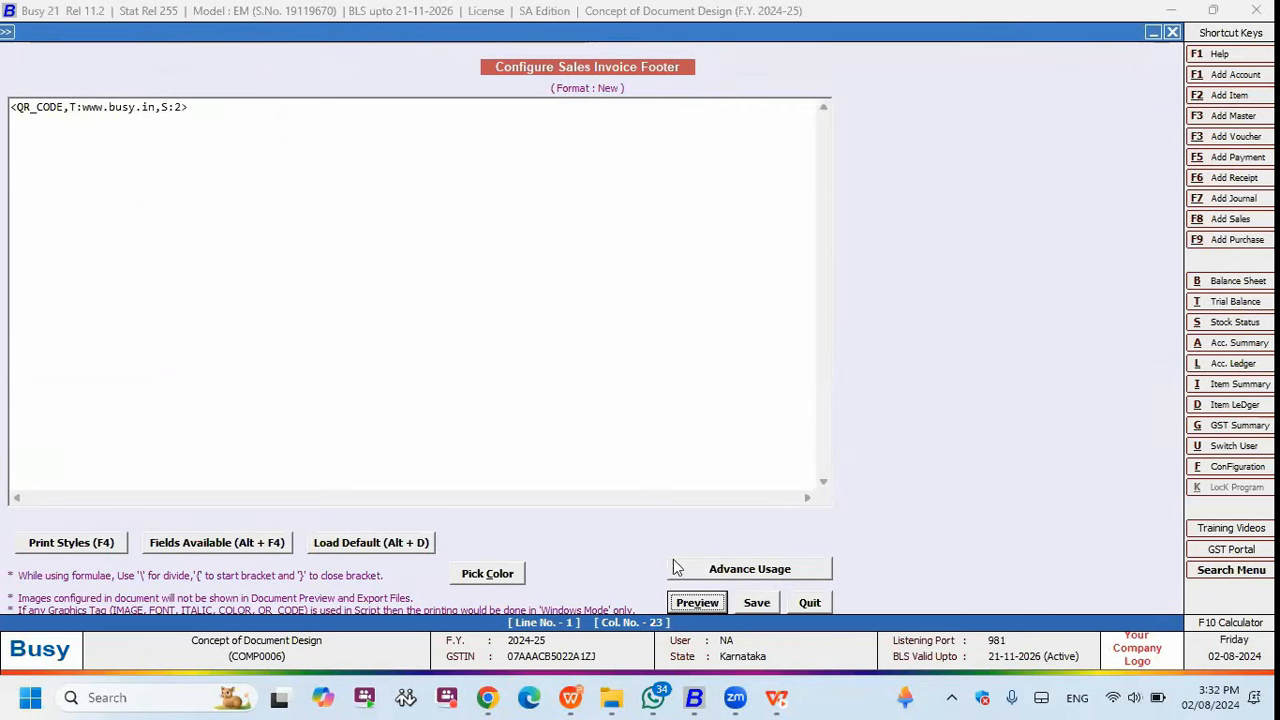
{"action": "key", "text": "Escape"}
{"action": "key", "text": "Escape"}
{"action": "key", "text": "alt+F8"}
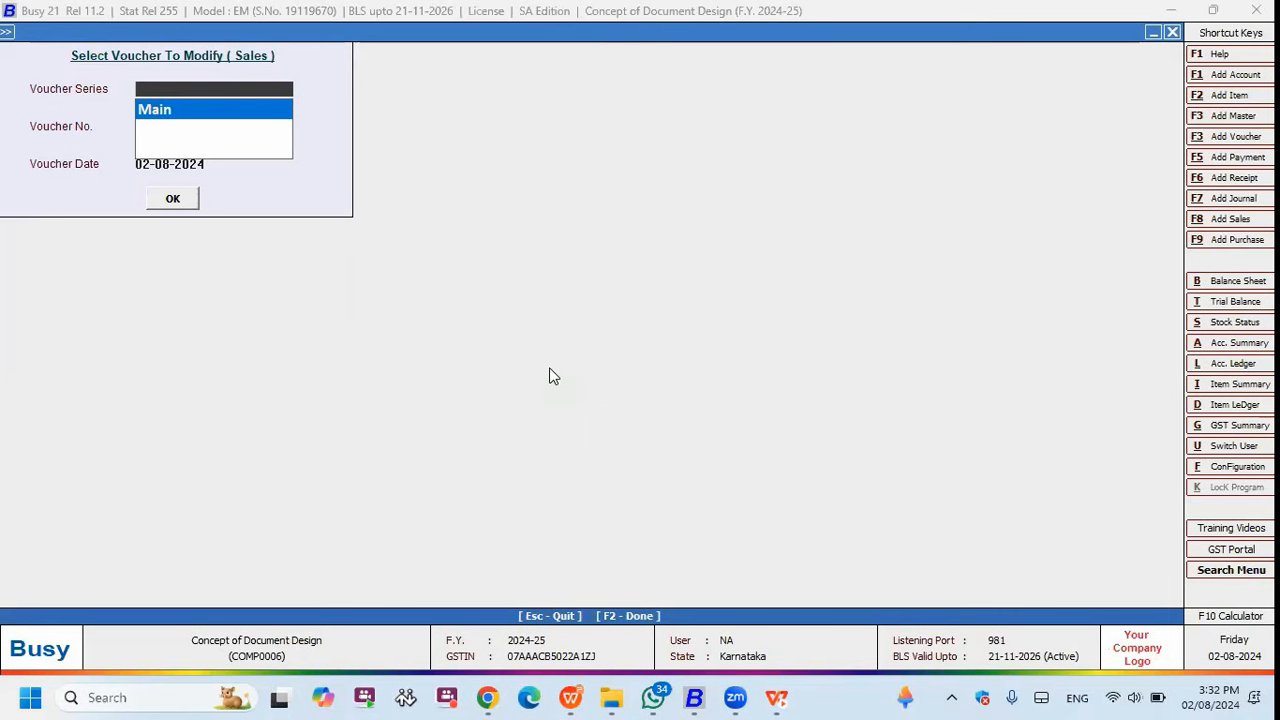
{"action": "key", "text": "Return"}
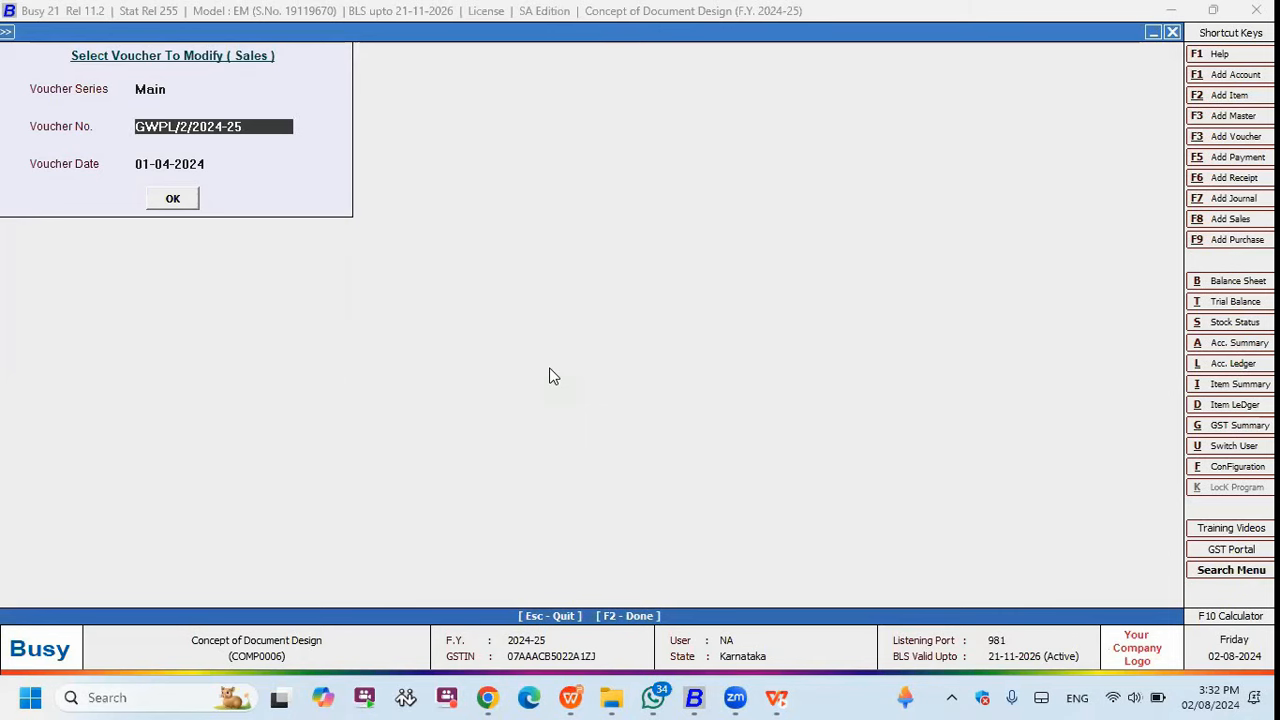
{"action": "key", "text": "Return"}
{"action": "key", "text": "Return"}
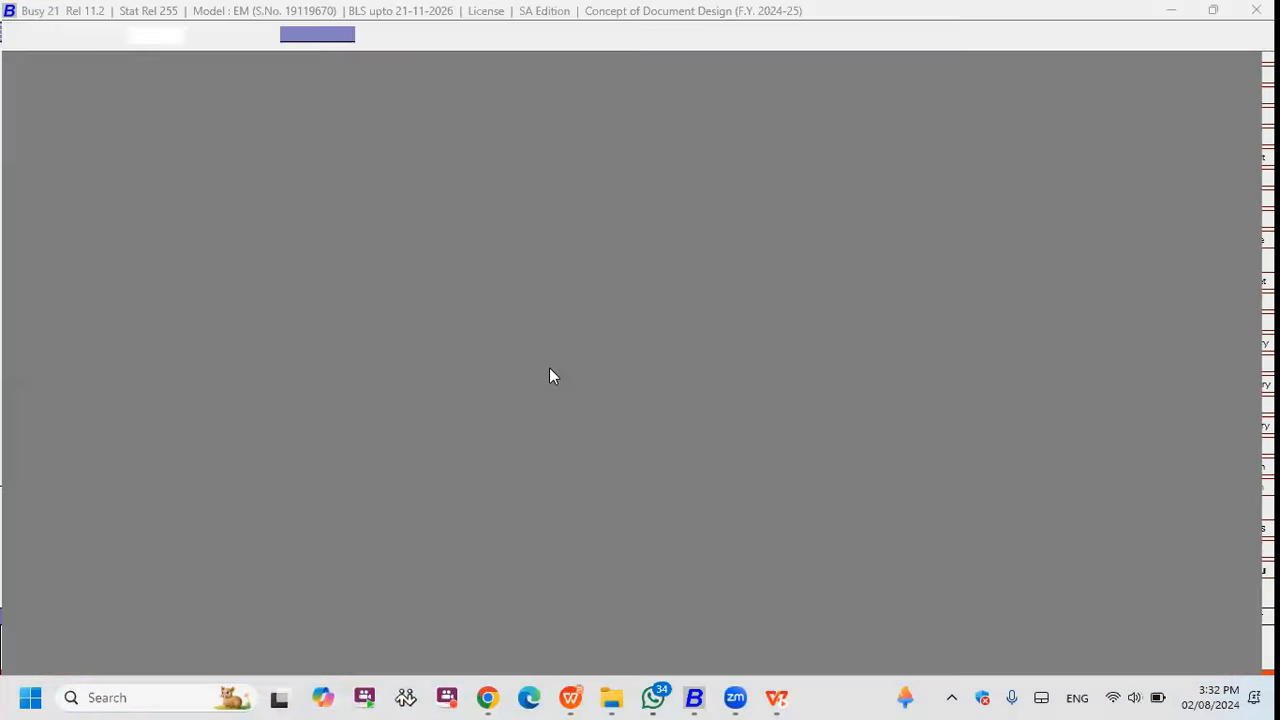
{"action": "scroll", "coordinate": [540, 540], "scroll_direction": "down", "scroll_amount": 2}
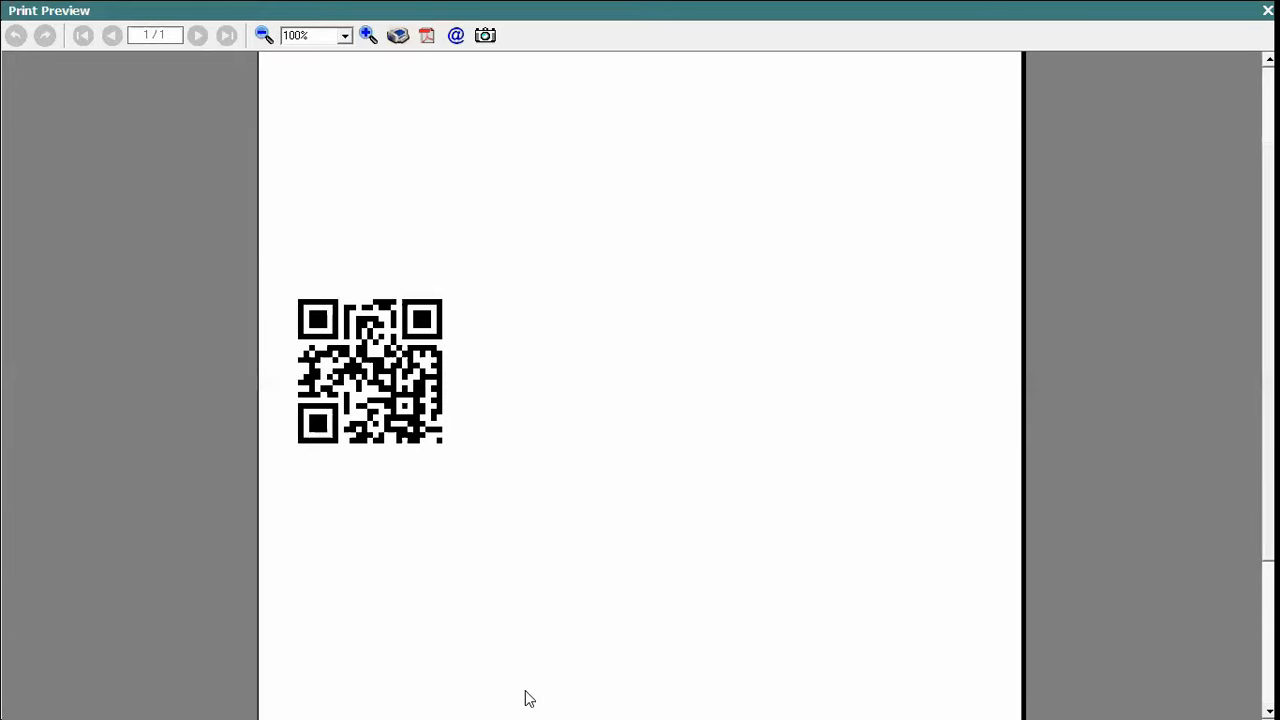
{"action": "key", "text": "Escape"}
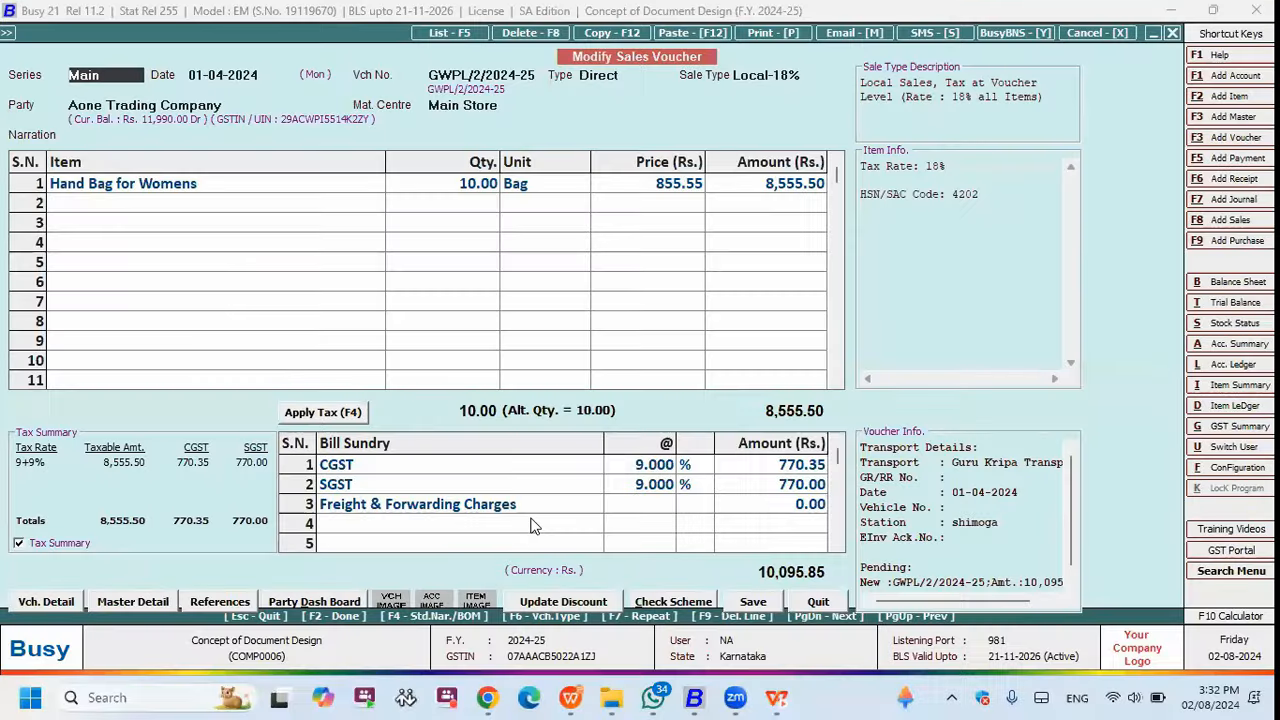
- Resume the slideshow at the Data Manipulation Fields slide
{"action": "left_click", "coordinate": [571, 697]}
{"action": "left_click", "coordinate": [474, 366]}
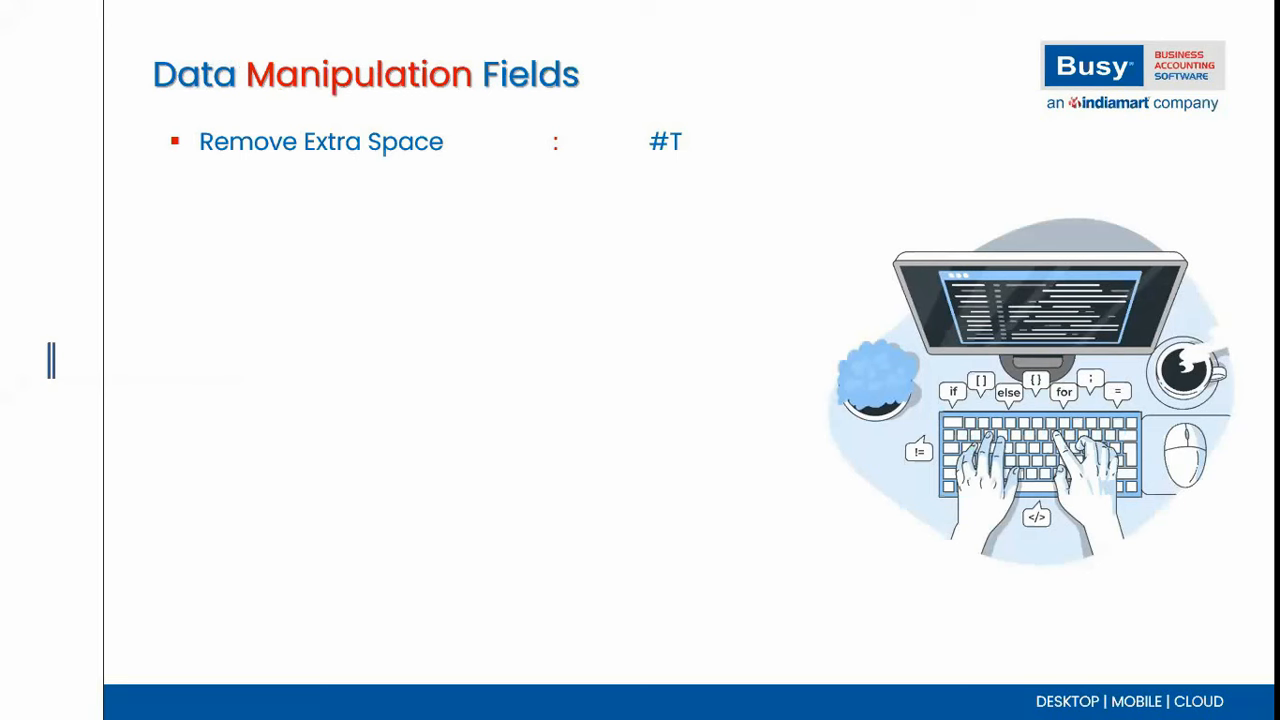
{"action": "key", "text": "alt+Tab"}
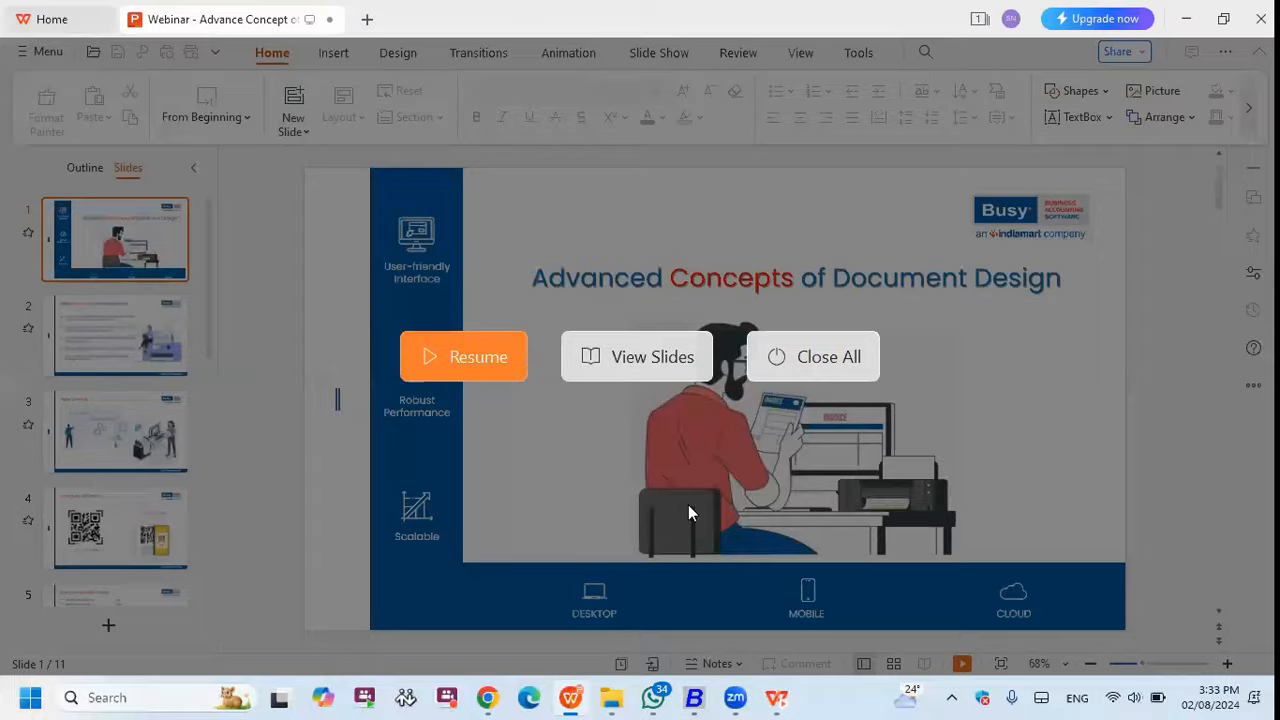
{"action": "key", "text": "super+d"}
- Switch to the Concept of Document Design company and open Sales Invoice format 1's header
{"action": "left_click", "coordinate": [694, 698]}
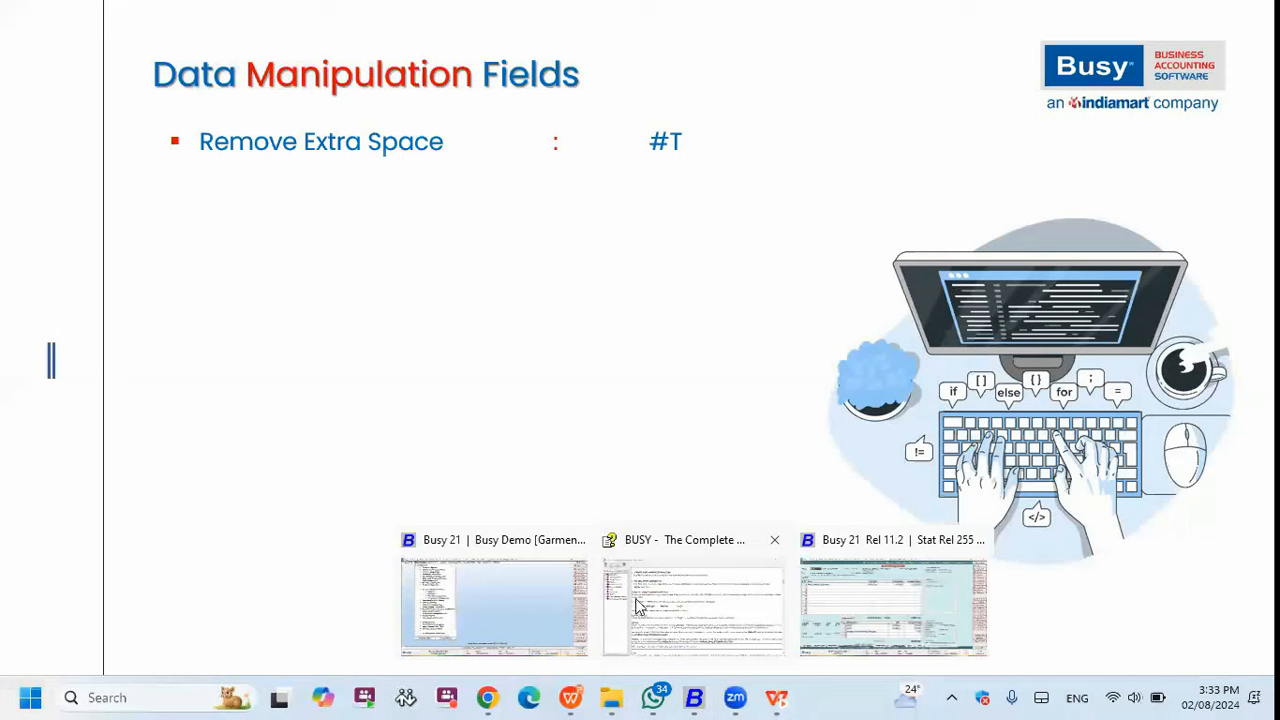
{"action": "left_click", "coordinate": [542, 604]}
{"action": "left_click", "coordinate": [694, 698]}
{"action": "left_click", "coordinate": [695, 605]}
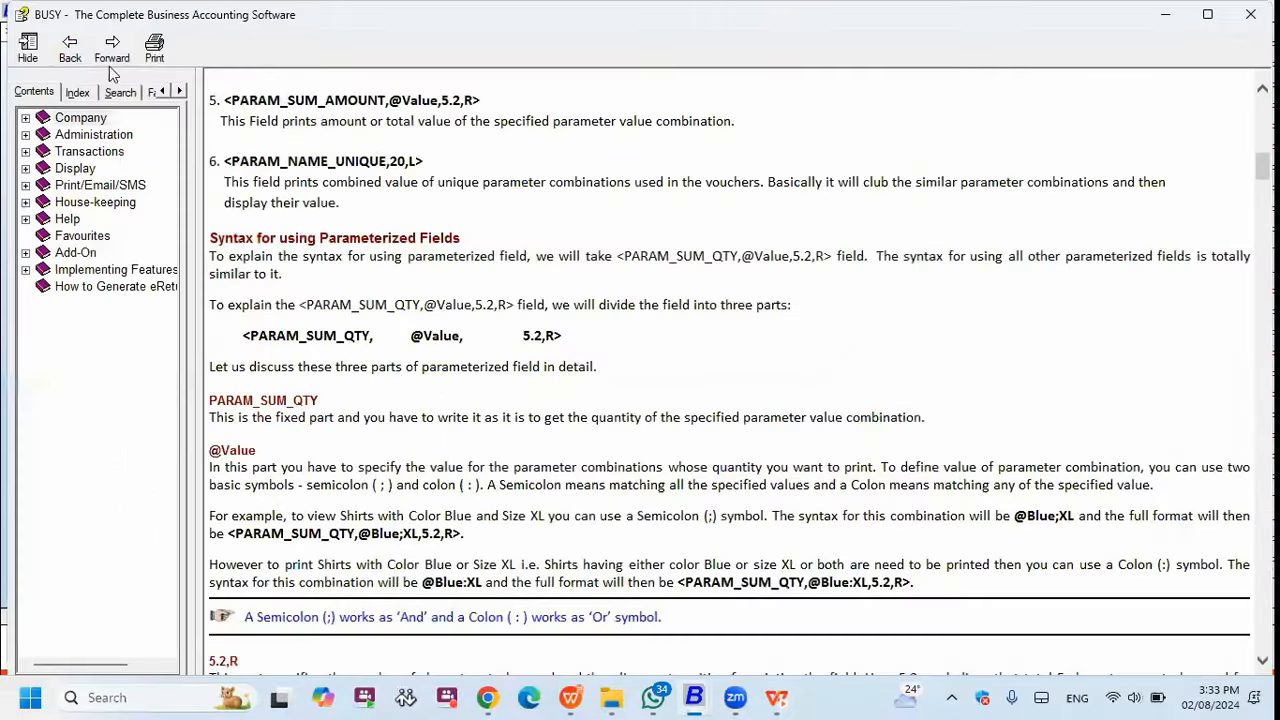
{"action": "left_click", "coordinate": [1165, 16]}
{"action": "mouse_move", "coordinate": [694, 698]}
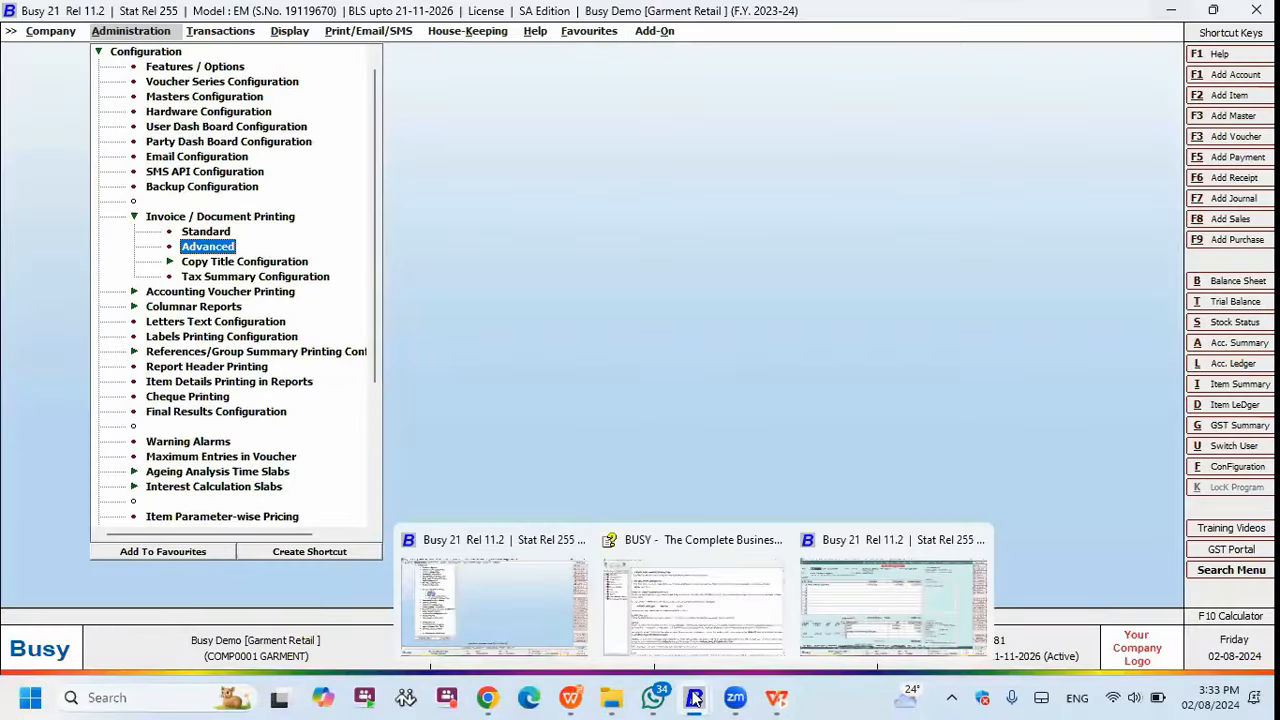
{"action": "left_click", "coordinate": [880, 605]}
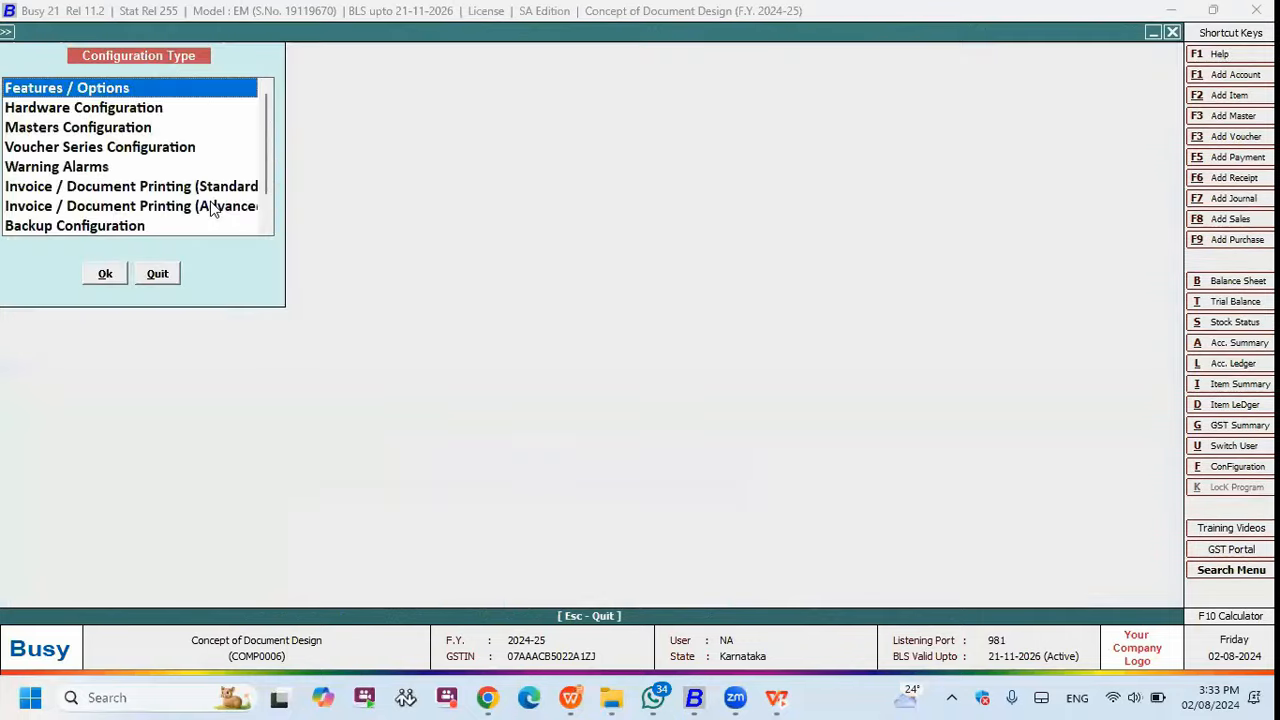
{"action": "key", "text": "Right"}
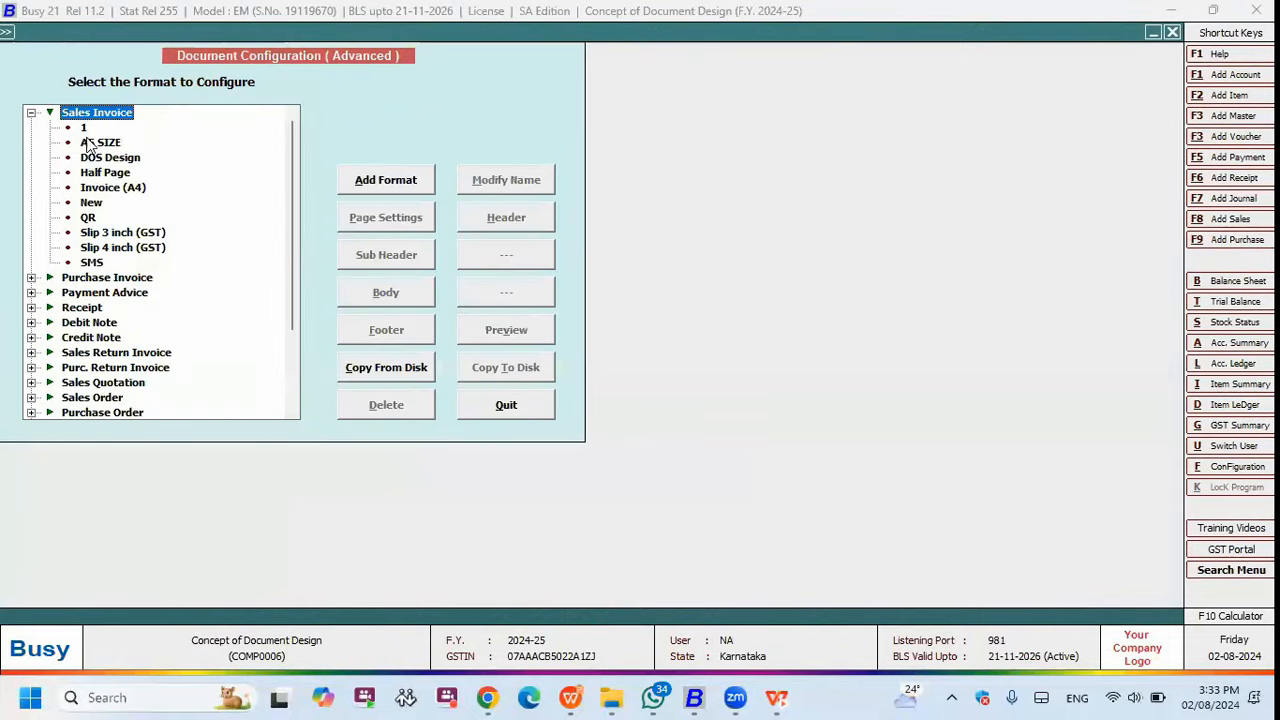
{"action": "key", "text": "Down"}
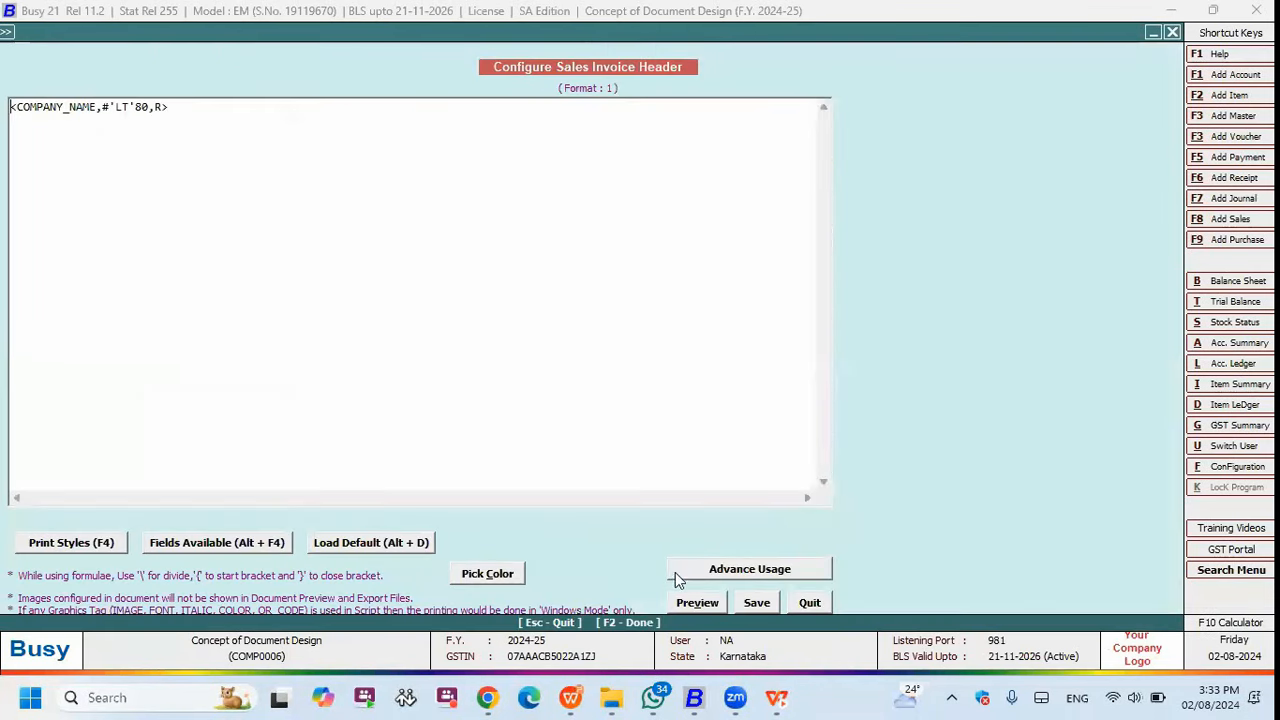
- Copy the #T syntax example from the help's Data Manipulation Fields section and return to Busy
{"action": "left_click", "coordinate": [742, 570]}
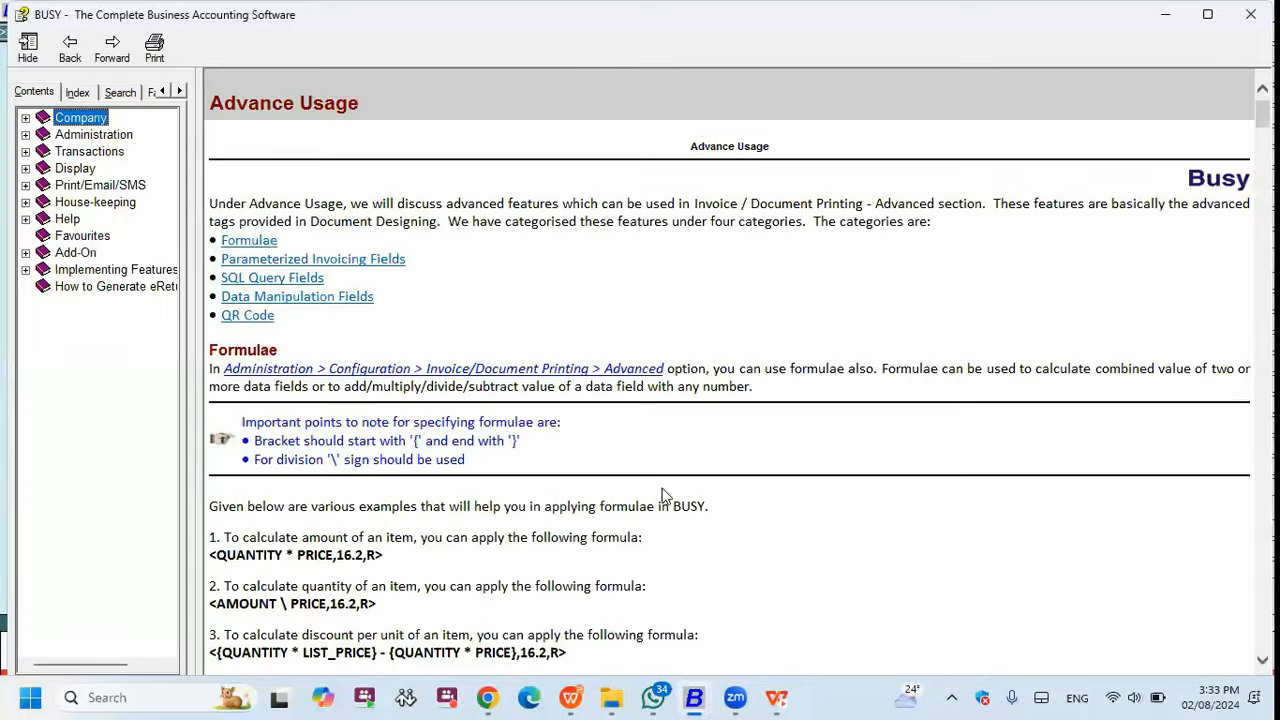
{"action": "left_click", "coordinate": [290, 298]}
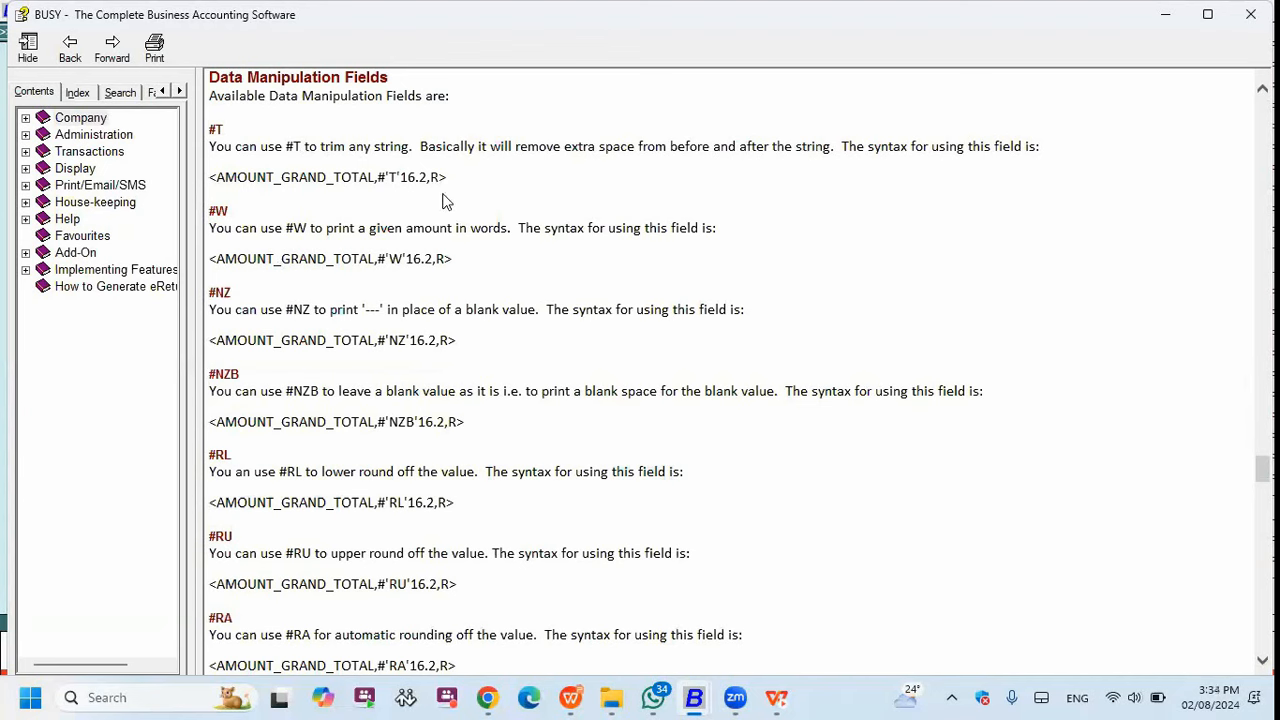
{"action": "left_click_drag", "start_coordinate": [452, 175], "coordinate": [831, 147]}
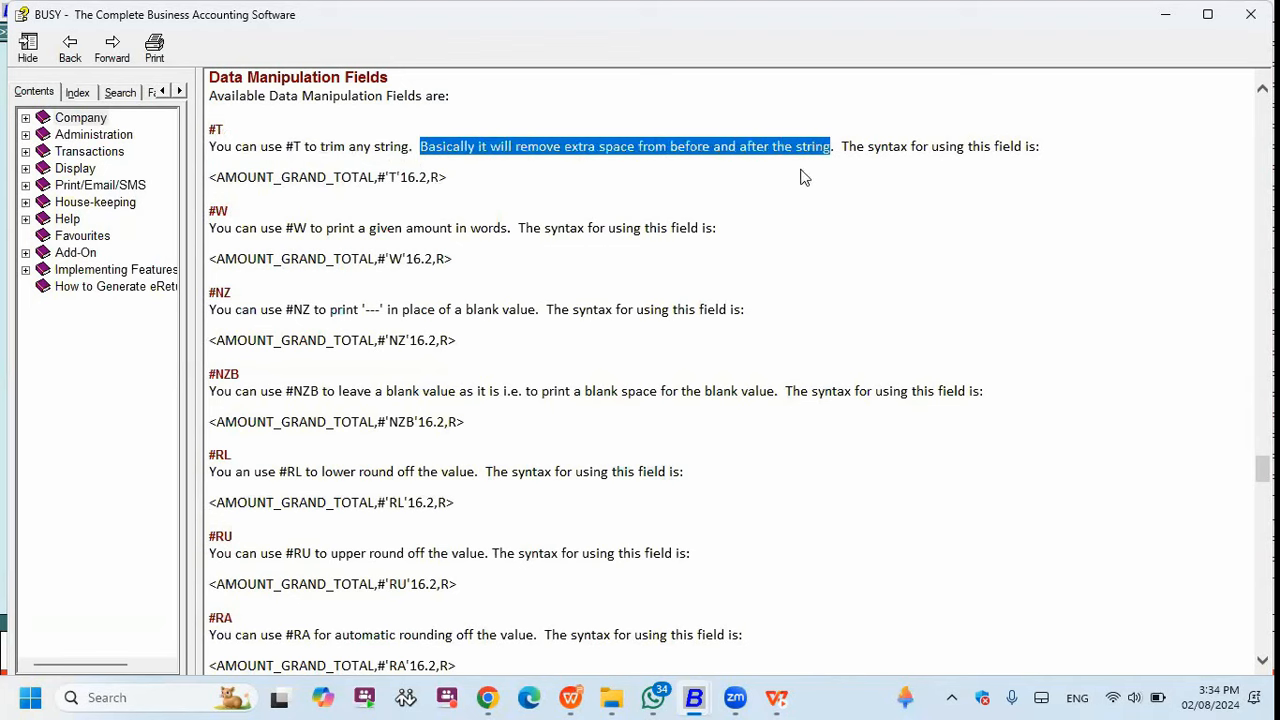
{"action": "left_click_drag", "start_coordinate": [446, 177], "coordinate": [210, 182]}
{"action": "key", "text": "ctrl+c"}
{"action": "left_click", "coordinate": [238, 192]}
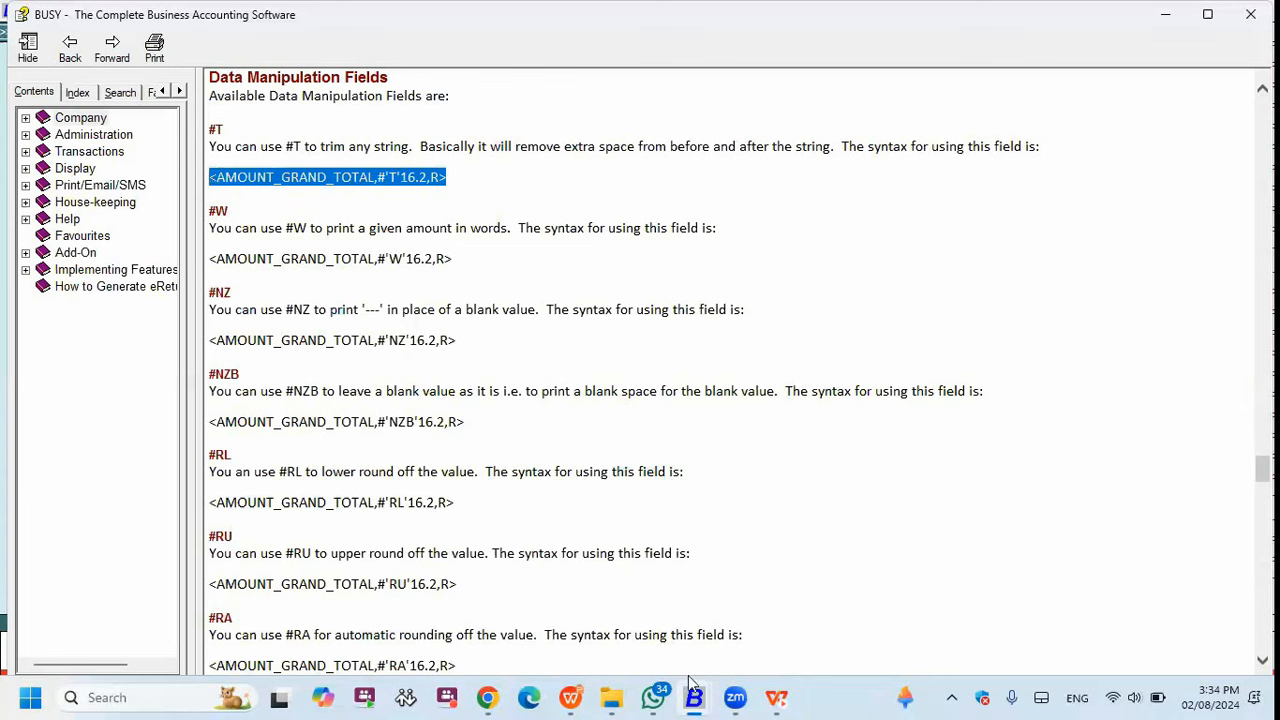
{"action": "mouse_move", "coordinate": [694, 697]}
{"action": "left_click", "coordinate": [845, 612]}
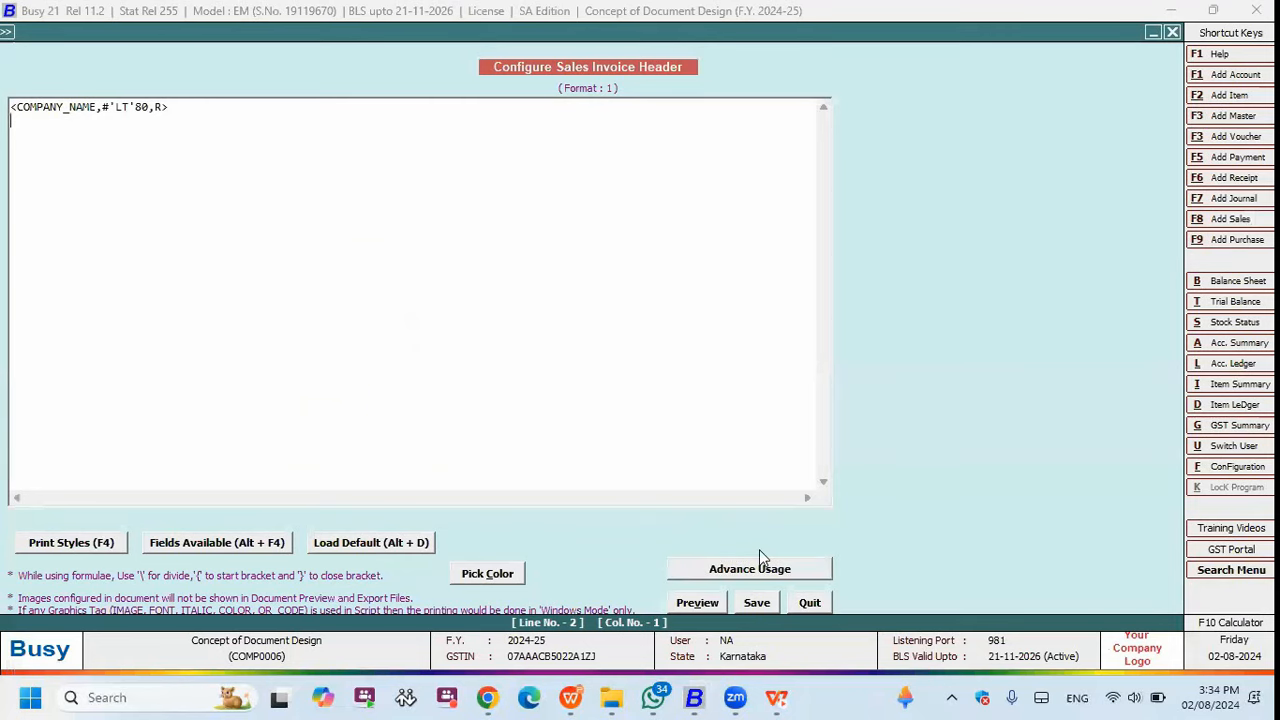
- Paste the #T grand total line into format 1's body and delete the item amount formula
{"action": "left_click", "coordinate": [809, 602]}
{"action": "left_click", "coordinate": [383, 291]}
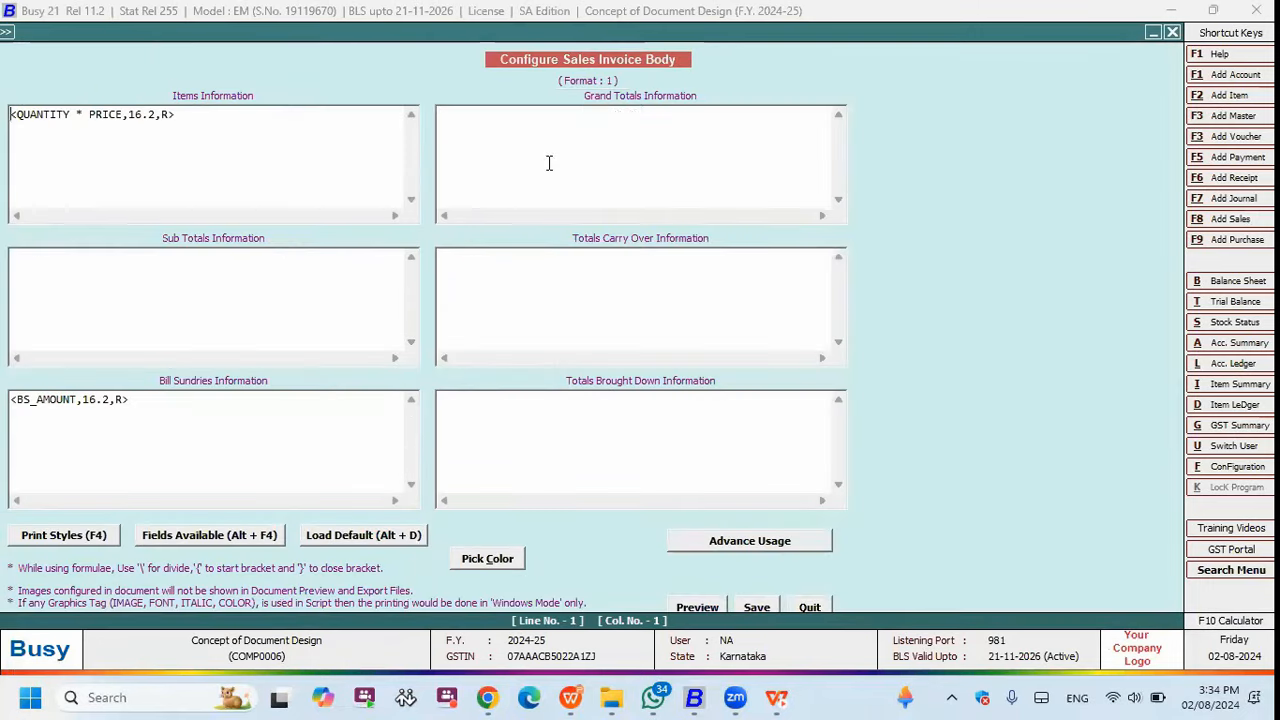
{"action": "left_click", "coordinate": [547, 163]}
{"action": "key", "text": "ctrl+v"}
{"action": "left_click", "coordinate": [588, 115]}
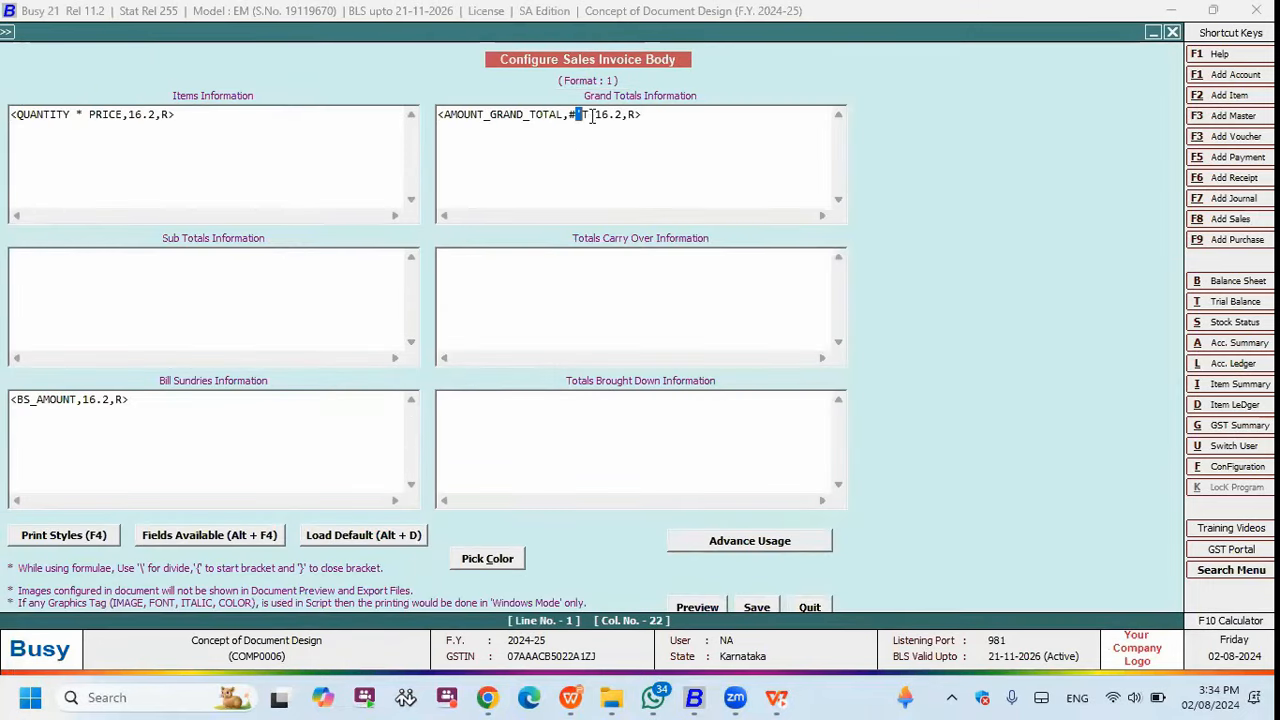
{"action": "left_click_drag", "start_coordinate": [10, 117], "coordinate": [372, 137]}
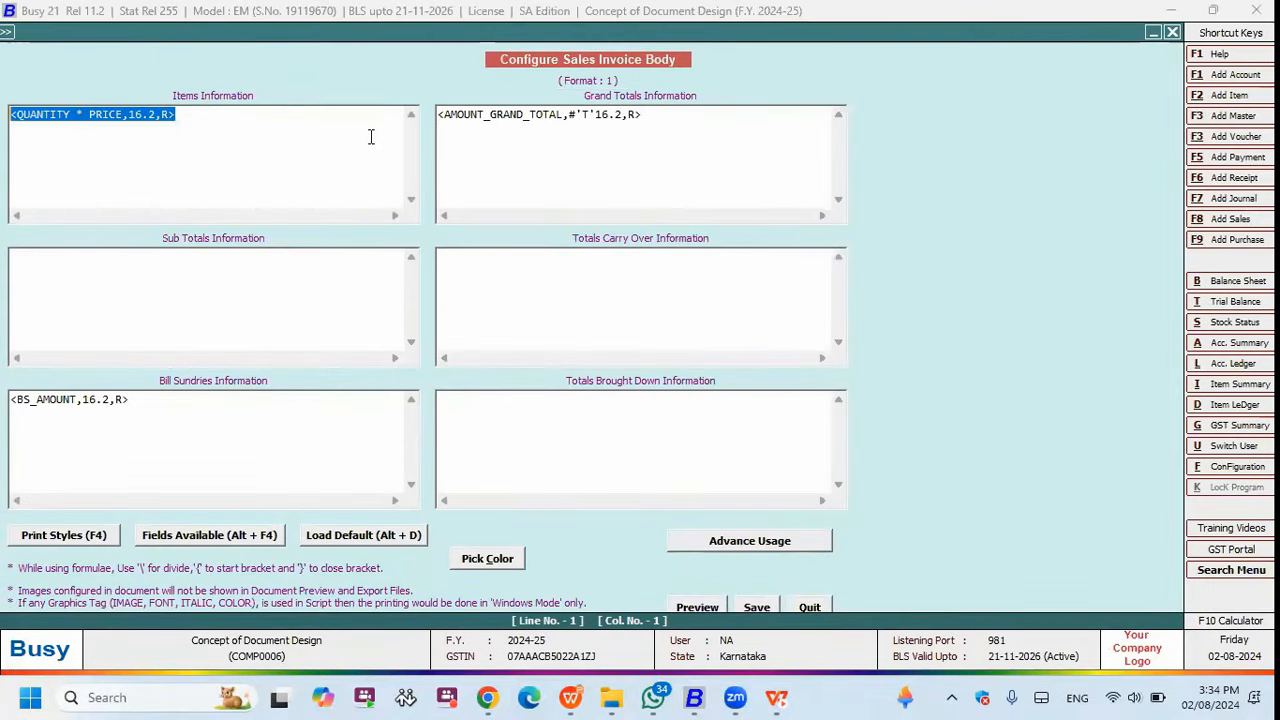
{"action": "key", "text": "Delete"}
{"action": "left_click_drag", "start_coordinate": [609, 114], "coordinate": [596, 114]}
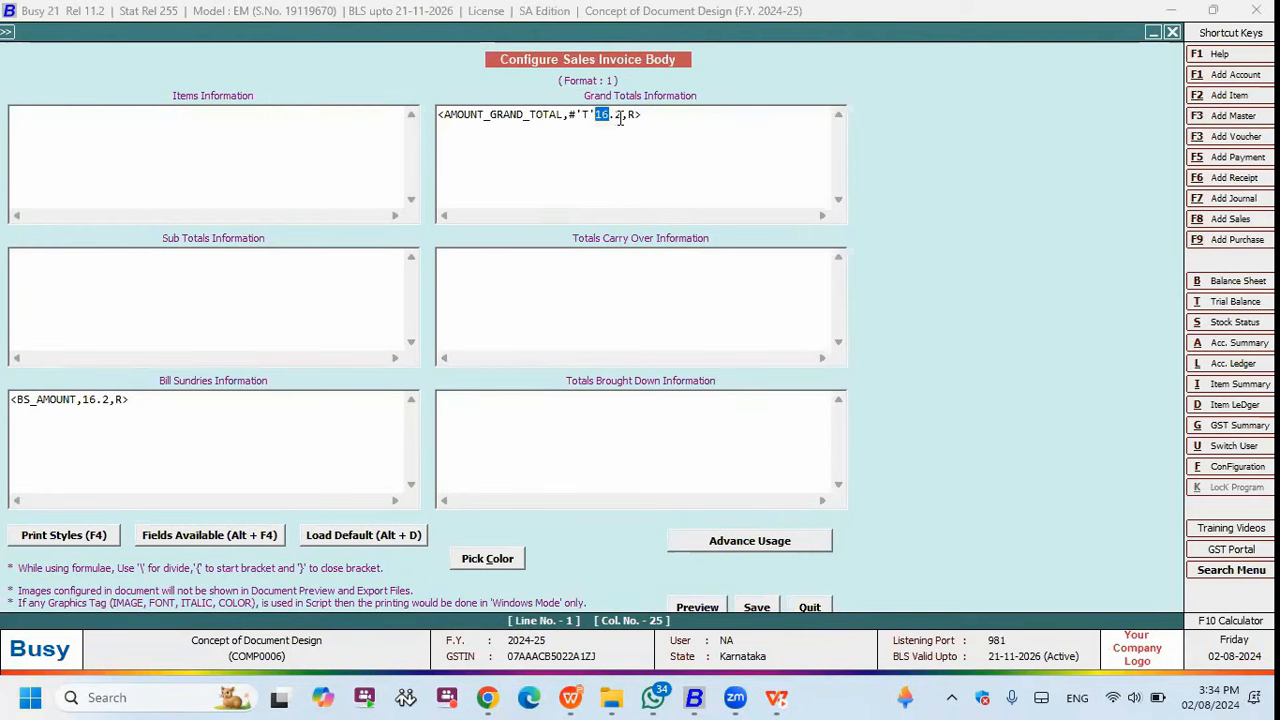
{"action": "left_click", "coordinate": [611, 115]}
- Save the body and print-preview the voucher showing grand total 10,095.85
{"action": "key", "text": "Escape"}
{"action": "key", "text": "Escape"}
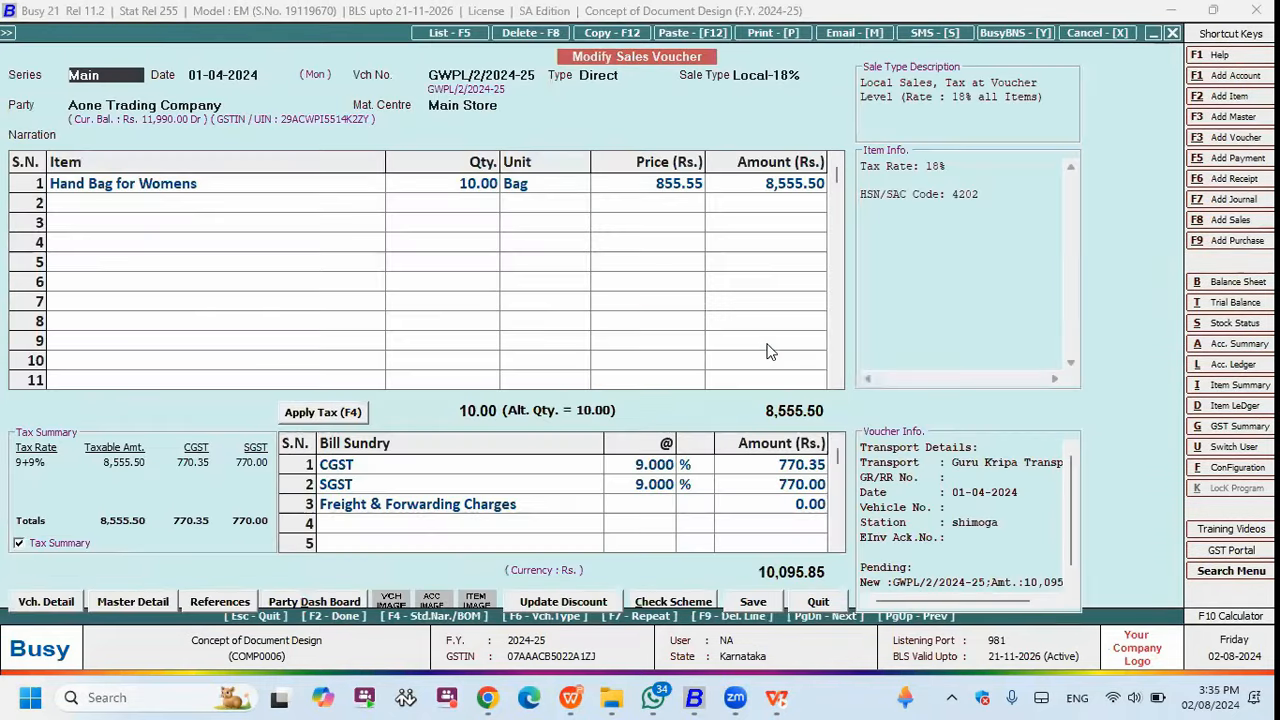
{"action": "key", "text": "alt+p"}
{"action": "key", "text": "Escape"}
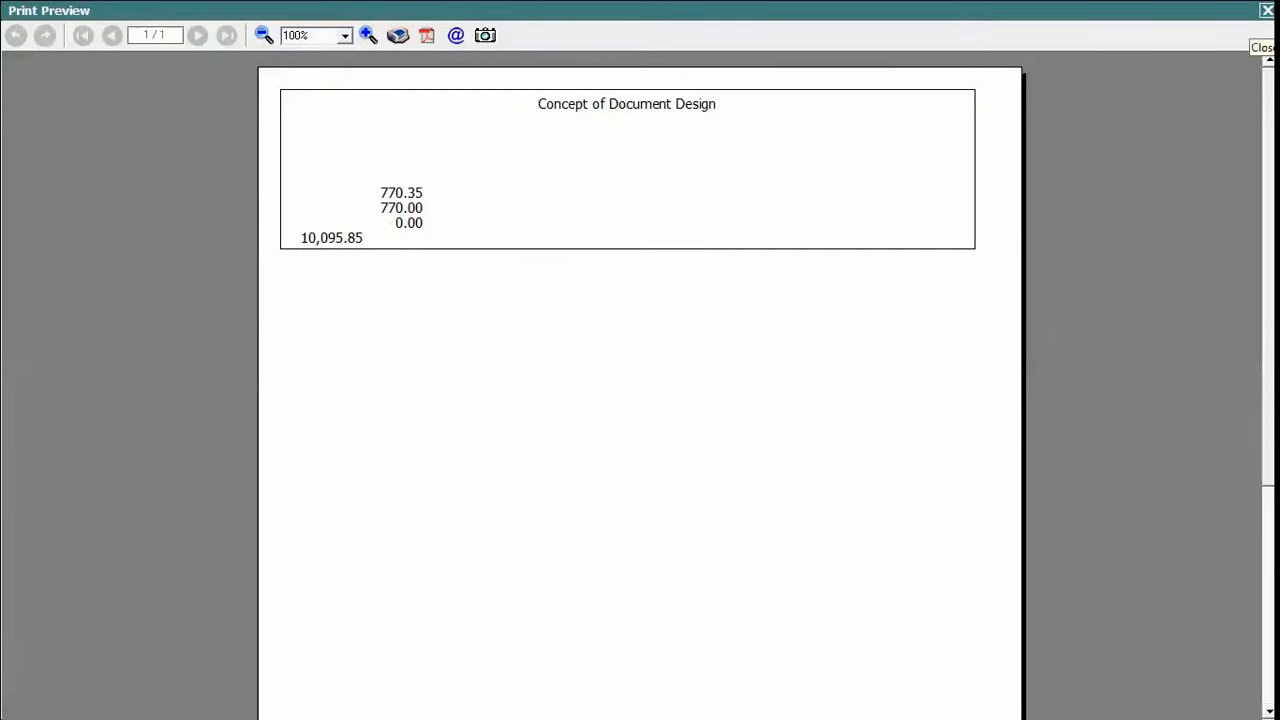
{"action": "left_click", "coordinate": [1267, 10]}
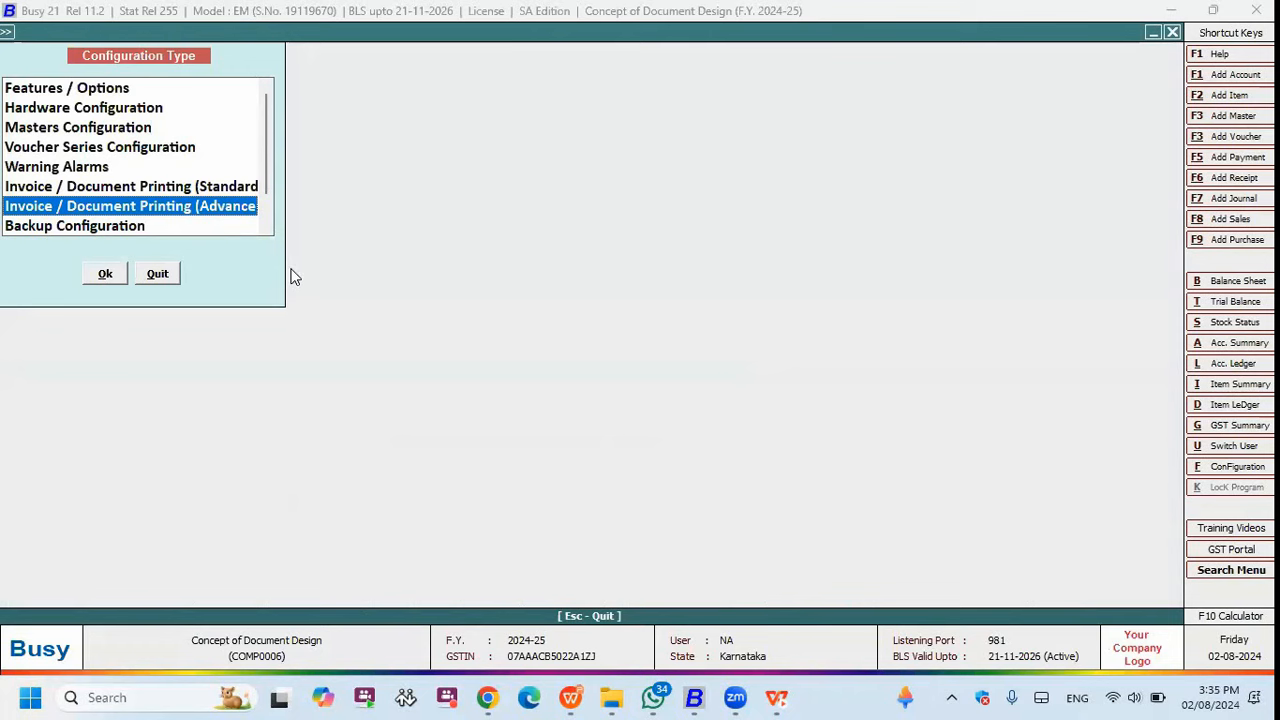
- Add a new Sales Invoice format named 2
{"action": "key", "text": "Return"}
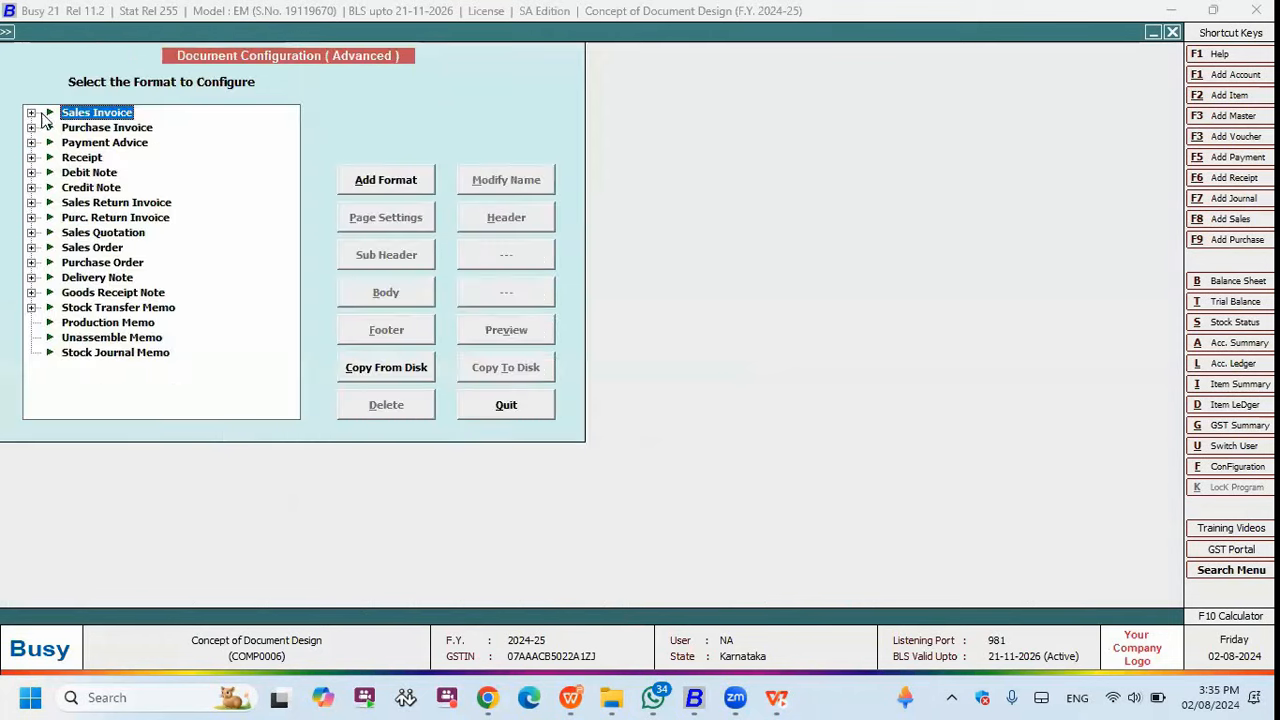
{"action": "left_click", "coordinate": [385, 179]}
{"action": "type", "text": "2"}
{"action": "key", "text": "Return"}
- Give format 2's body the #T grand total line, save it, and preview the invoice
{"action": "left_click", "coordinate": [530, 217]}
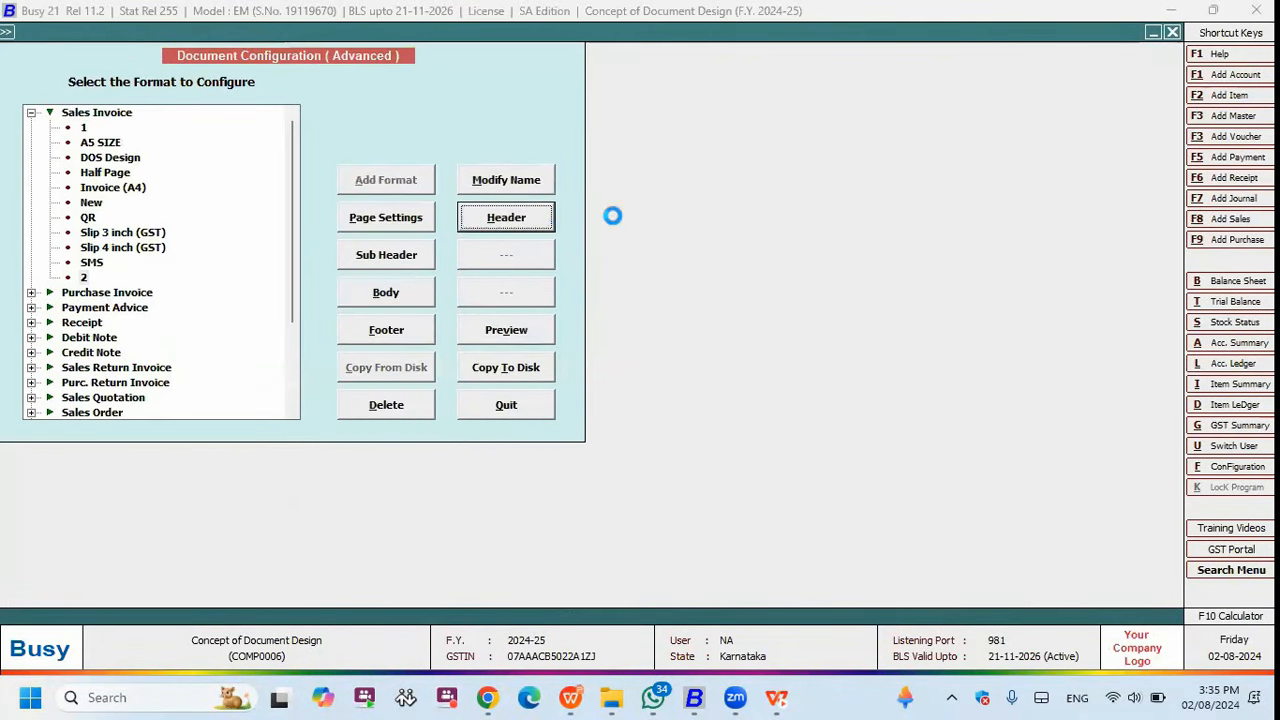
{"action": "key", "text": "Escape"}
{"action": "key", "text": "Return"}
{"action": "left_click", "coordinate": [392, 293]}
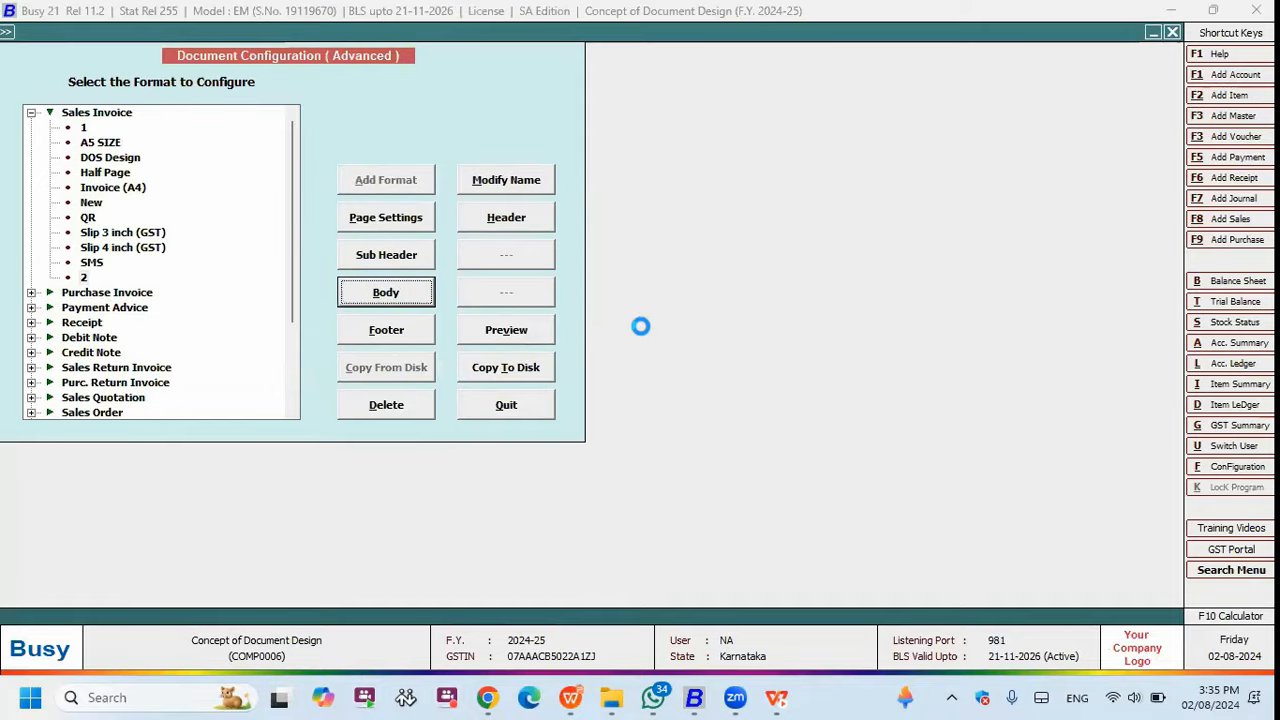
{"action": "mouse_move", "coordinate": [694, 697]}
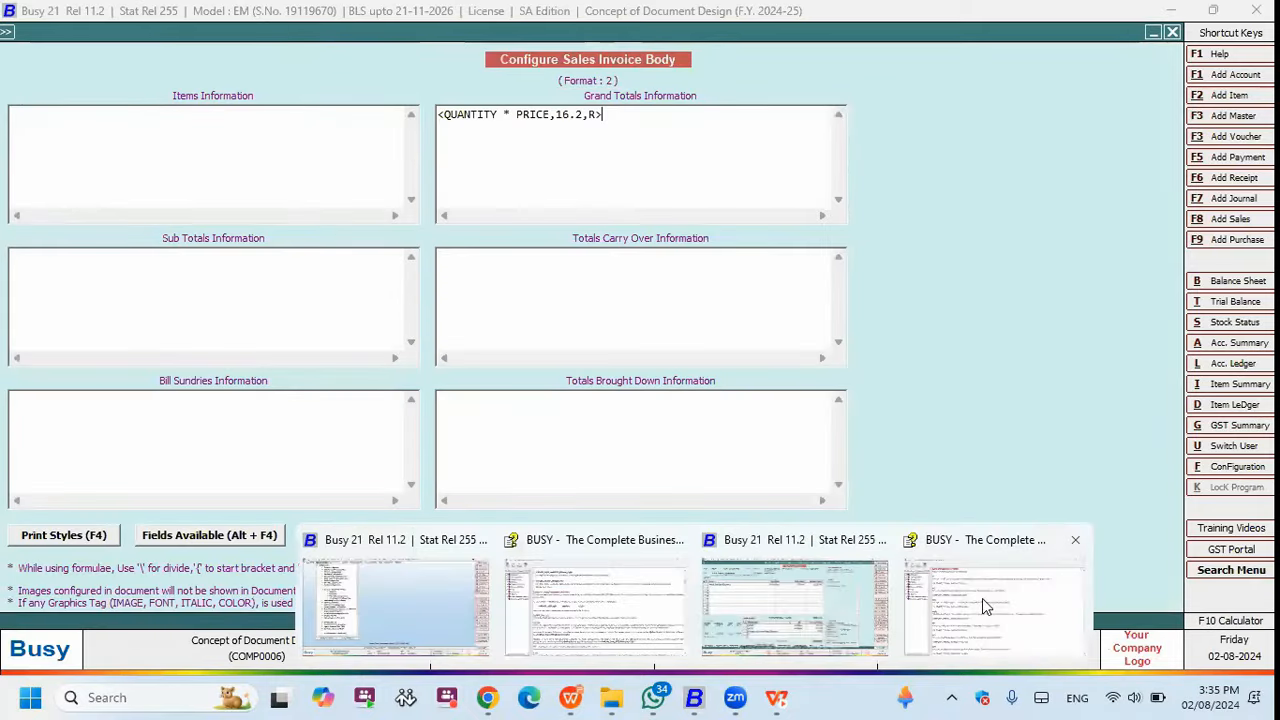
{"action": "left_click", "coordinate": [843, 637]}
{"action": "left_click", "coordinate": [688, 385]}
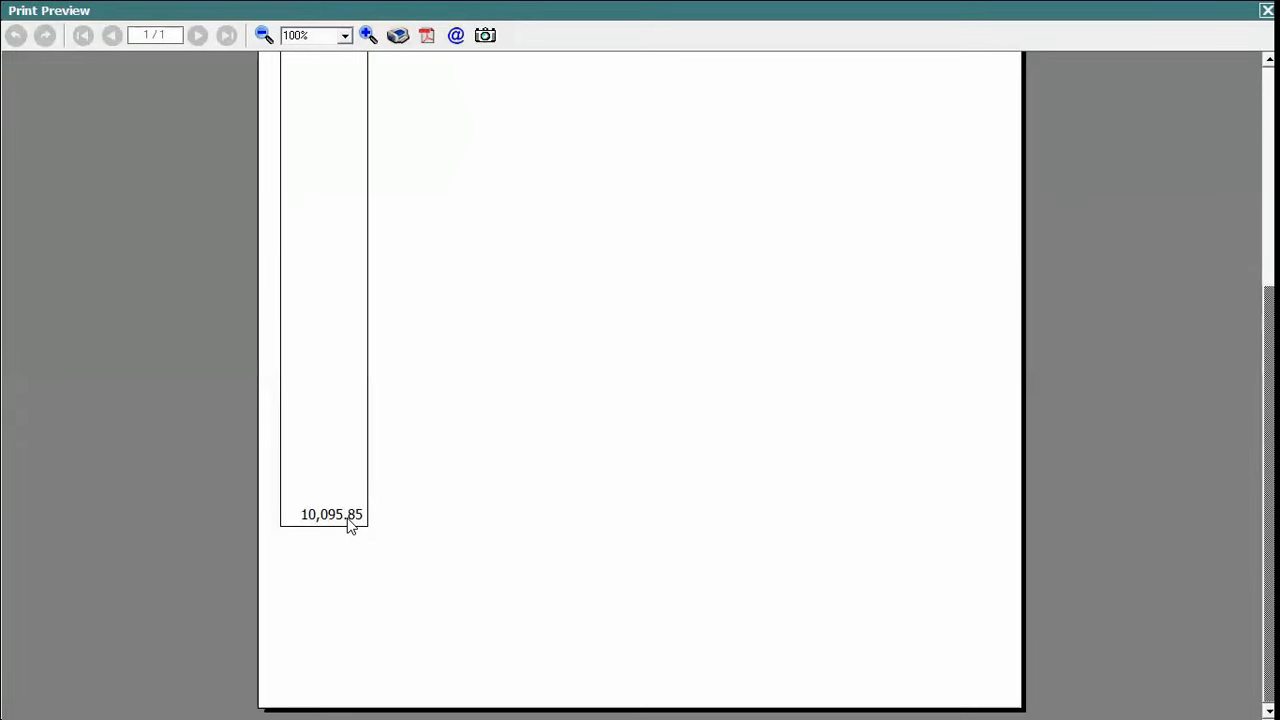
{"action": "key", "text": "Escape"}
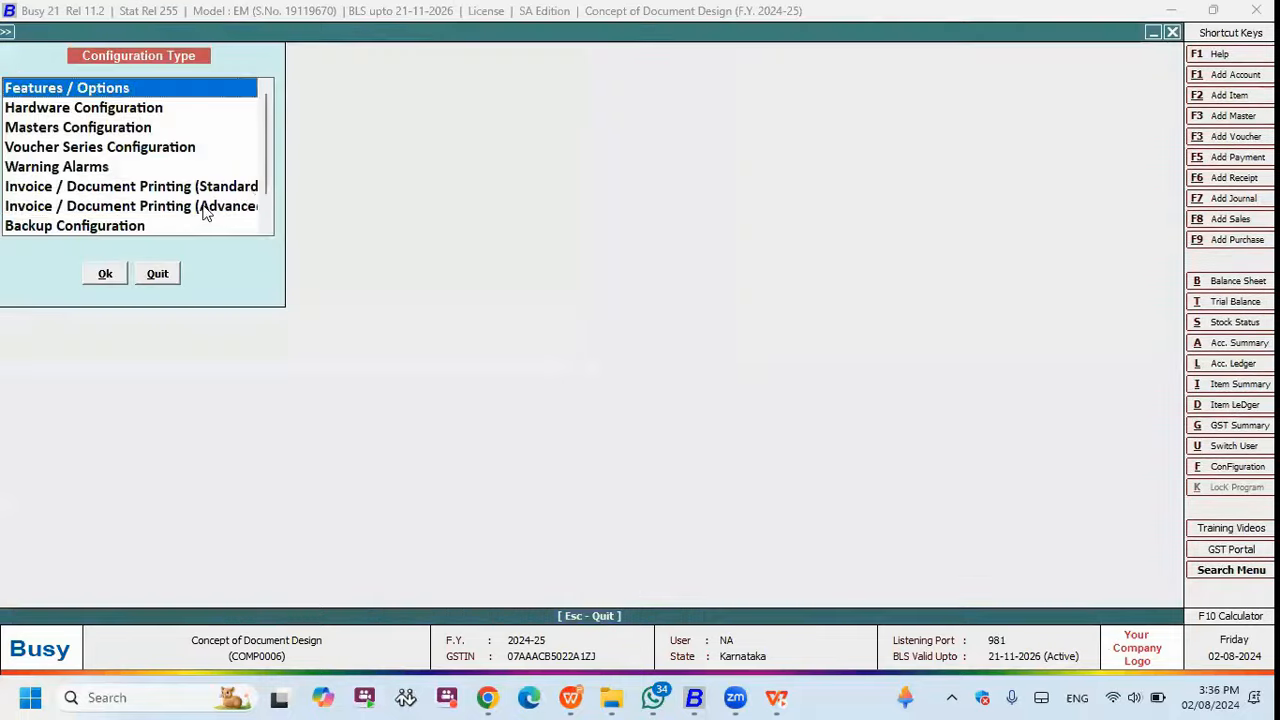
- Wrap format 2's grand total line in <CPI12_ON> and <CPI12_OFF> tags
{"action": "double_click", "coordinate": [206, 208]}
{"action": "left_click", "coordinate": [81, 144]}
{"action": "left_click", "coordinate": [425, 291]}
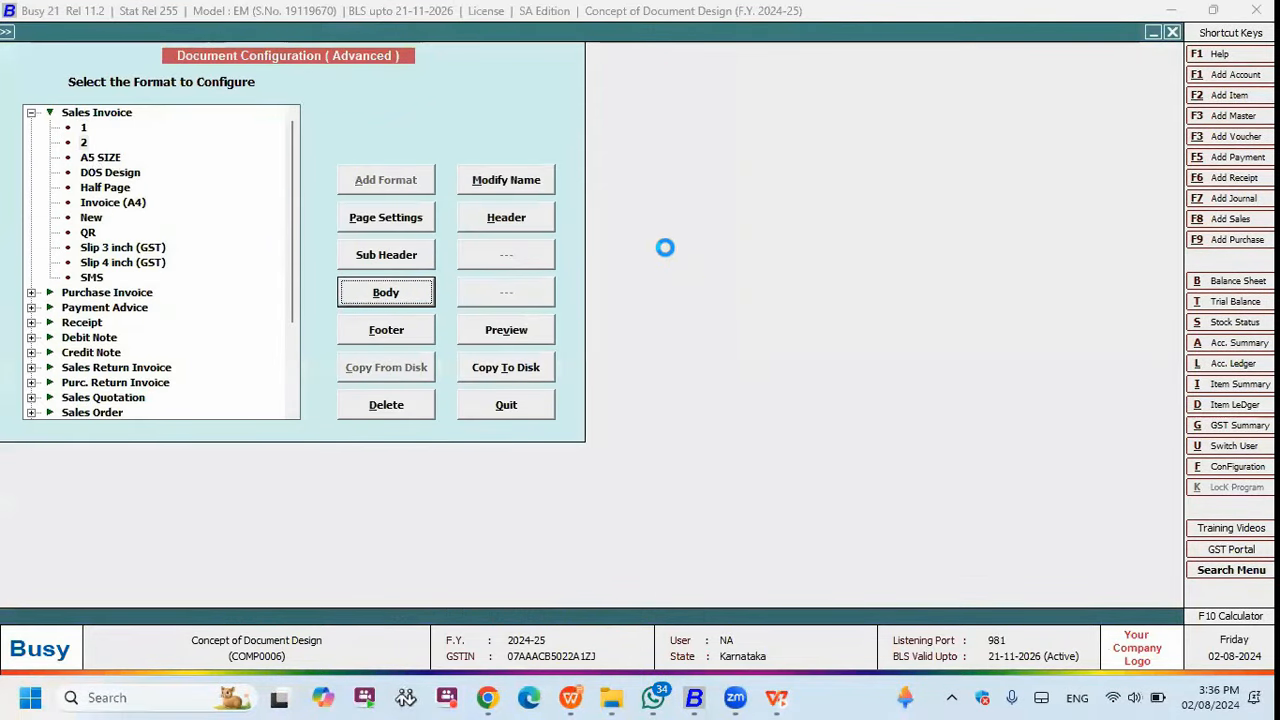
{"action": "double_click", "coordinate": [601, 114]}
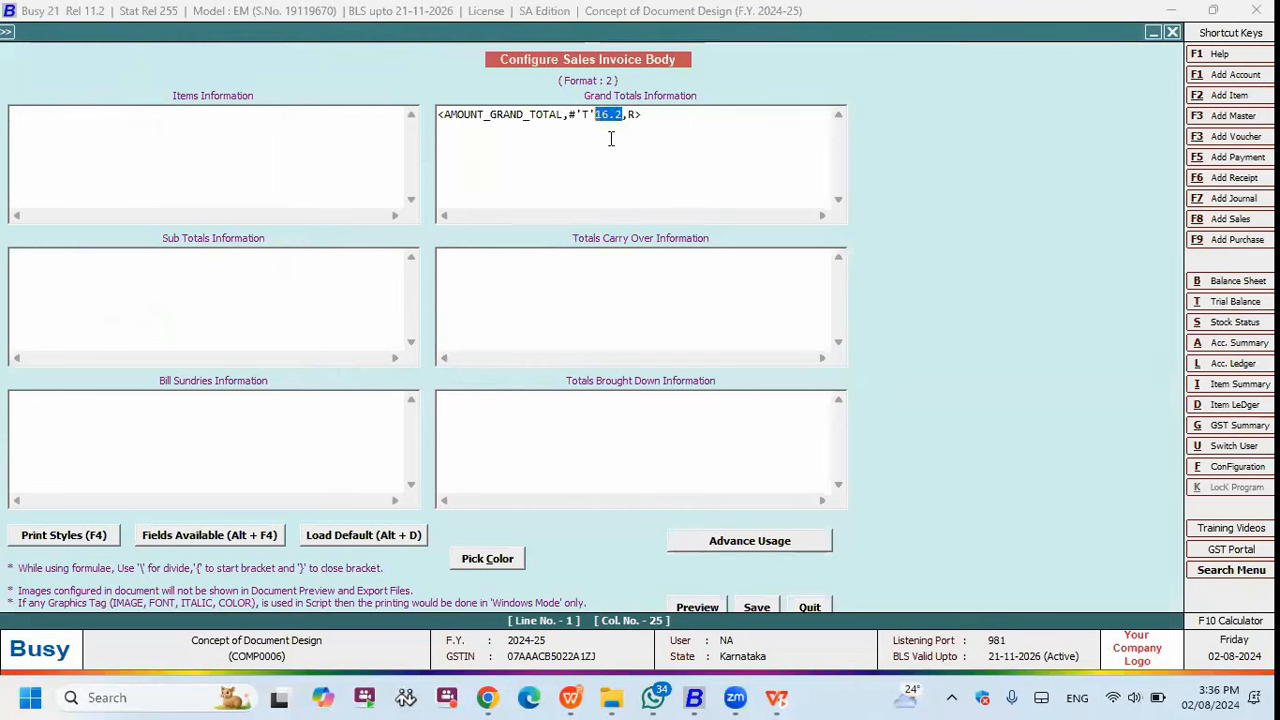
{"action": "left_click", "coordinate": [446, 120]}
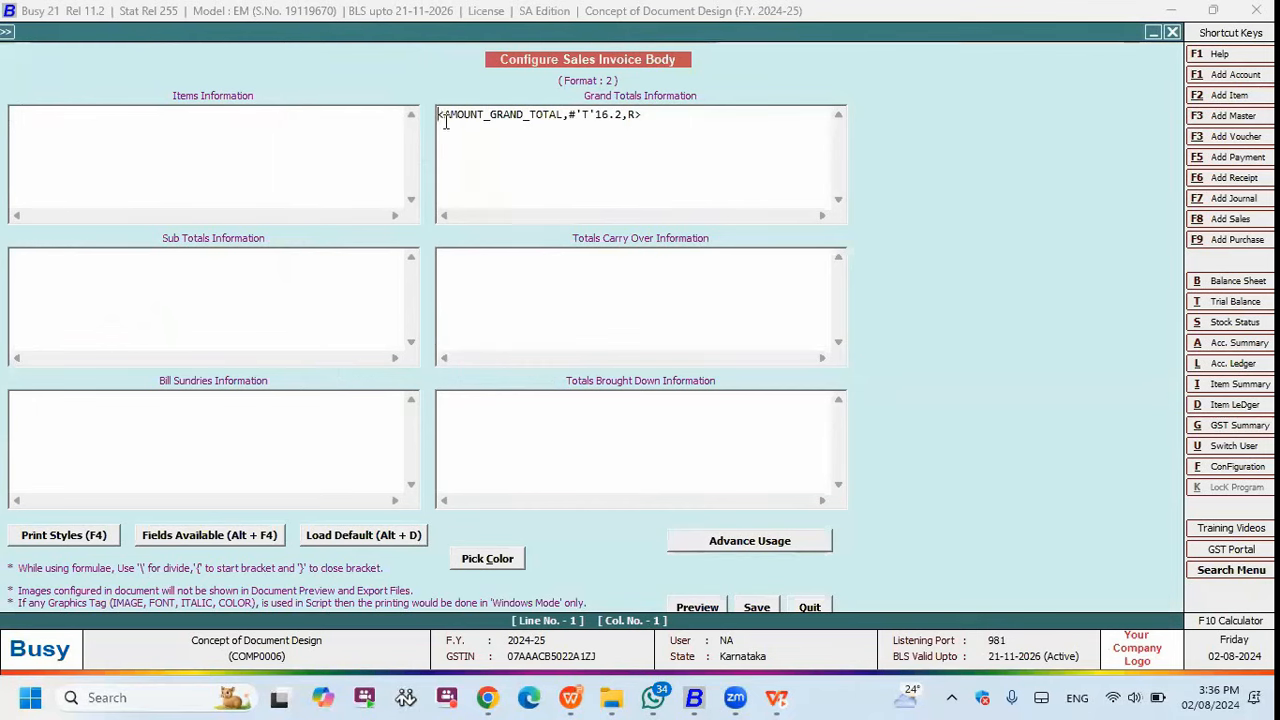
{"action": "key", "text": "F4"}
{"action": "key", "text": "Return"}
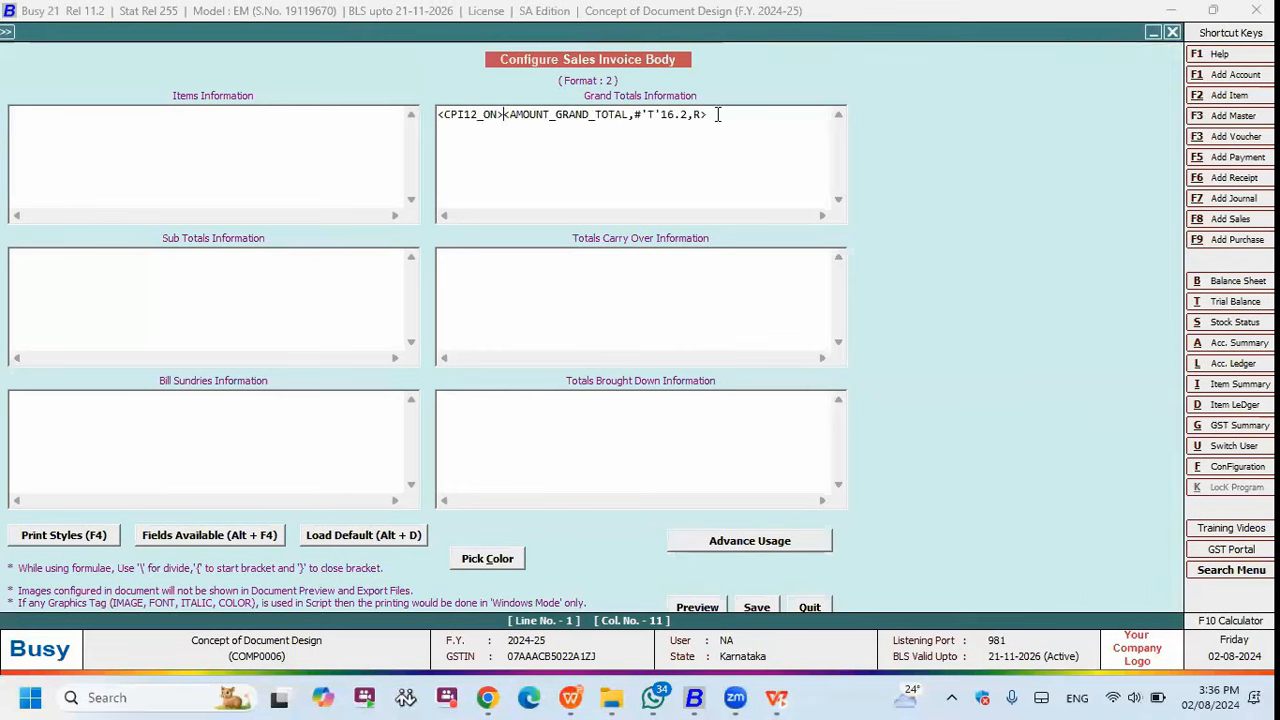
{"action": "left_click", "coordinate": [710, 120]}
{"action": "key", "text": "F4"}
{"action": "key", "text": "Down"}
{"action": "key", "text": "Return"}
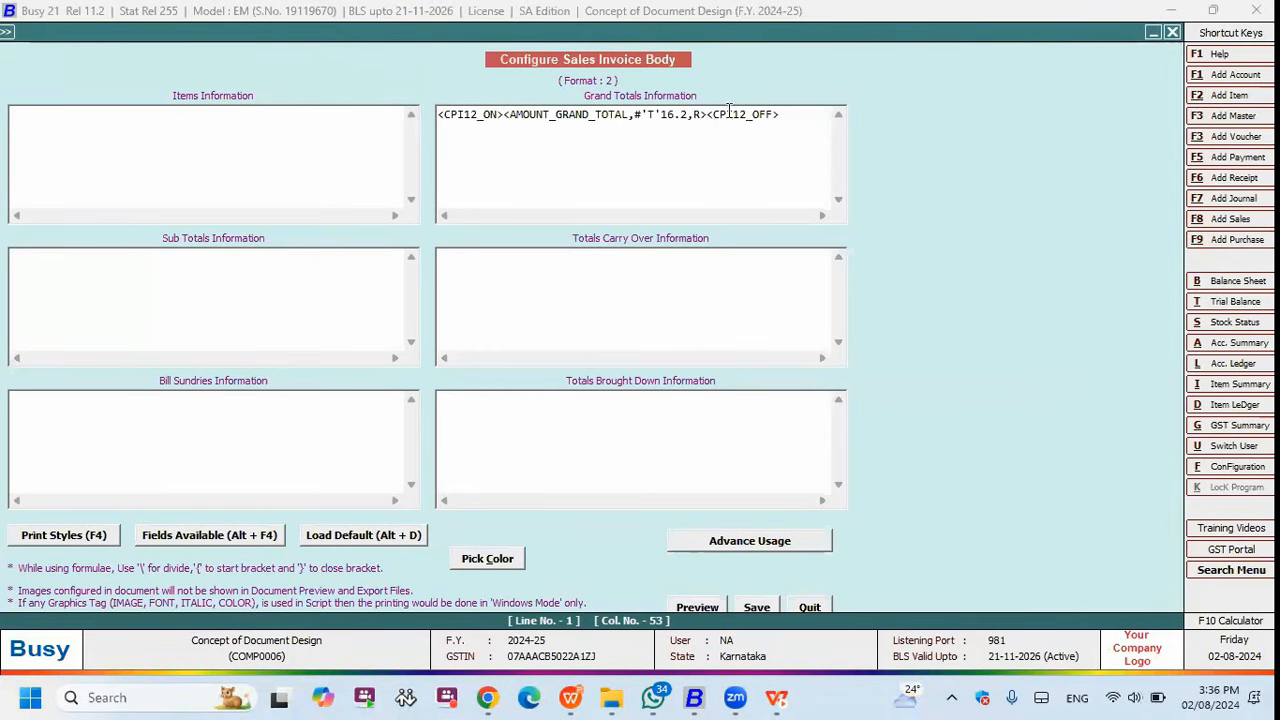
- Change the grand total width from 16.2 to 96, remove #'T', and preview the invoice
{"action": "left_click_drag", "start_coordinate": [690, 114], "coordinate": [661, 114]}
{"action": "type", "text": "96"}
{"action": "double_click", "coordinate": [643, 114]}
{"action": "key", "text": "Delete"}
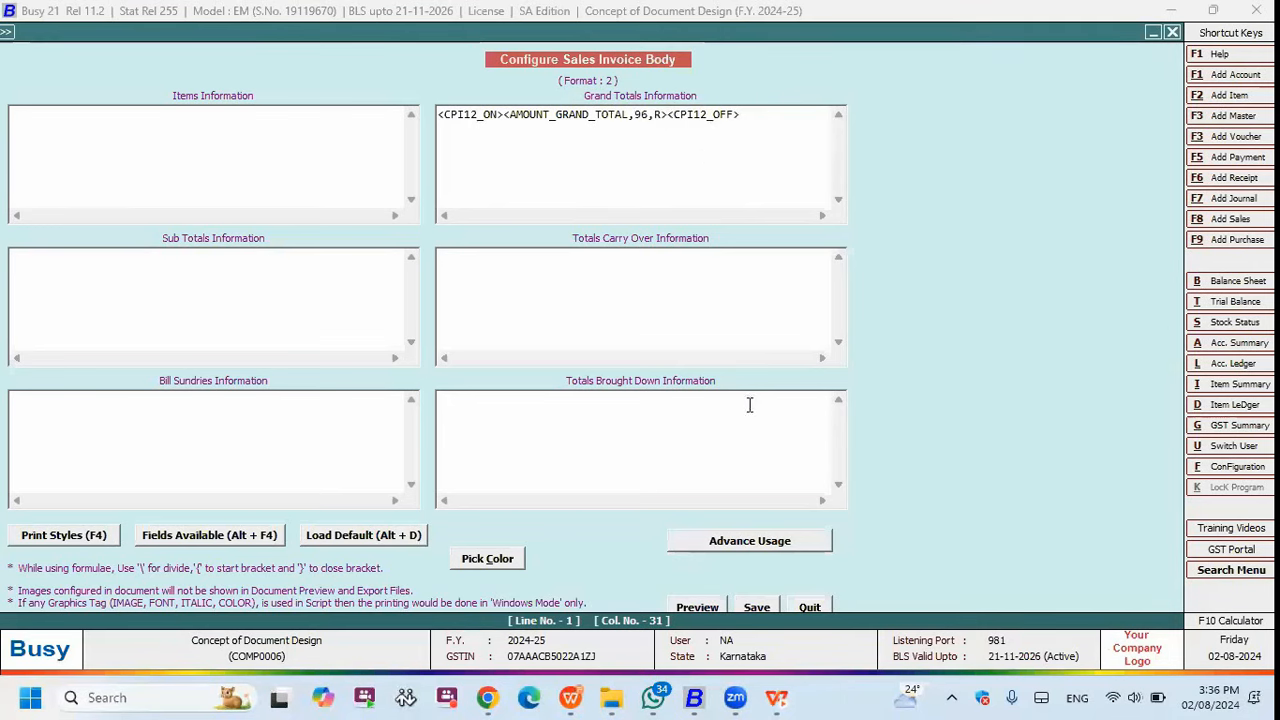
{"action": "key", "text": "Escape"}
{"action": "left_click", "coordinate": [754, 392]}
{"action": "key", "text": "Escape"}
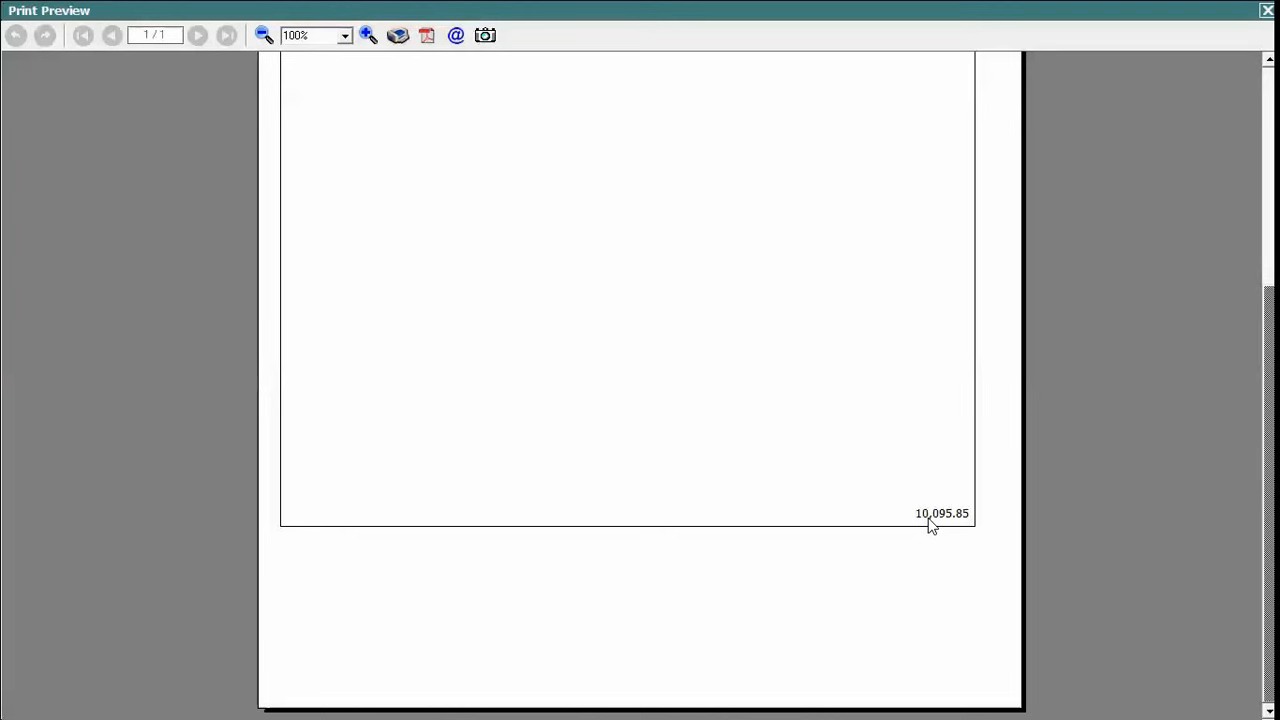
- Close the print preview and reopen the format 2 body design
{"action": "left_click", "coordinate": [1267, 10]}
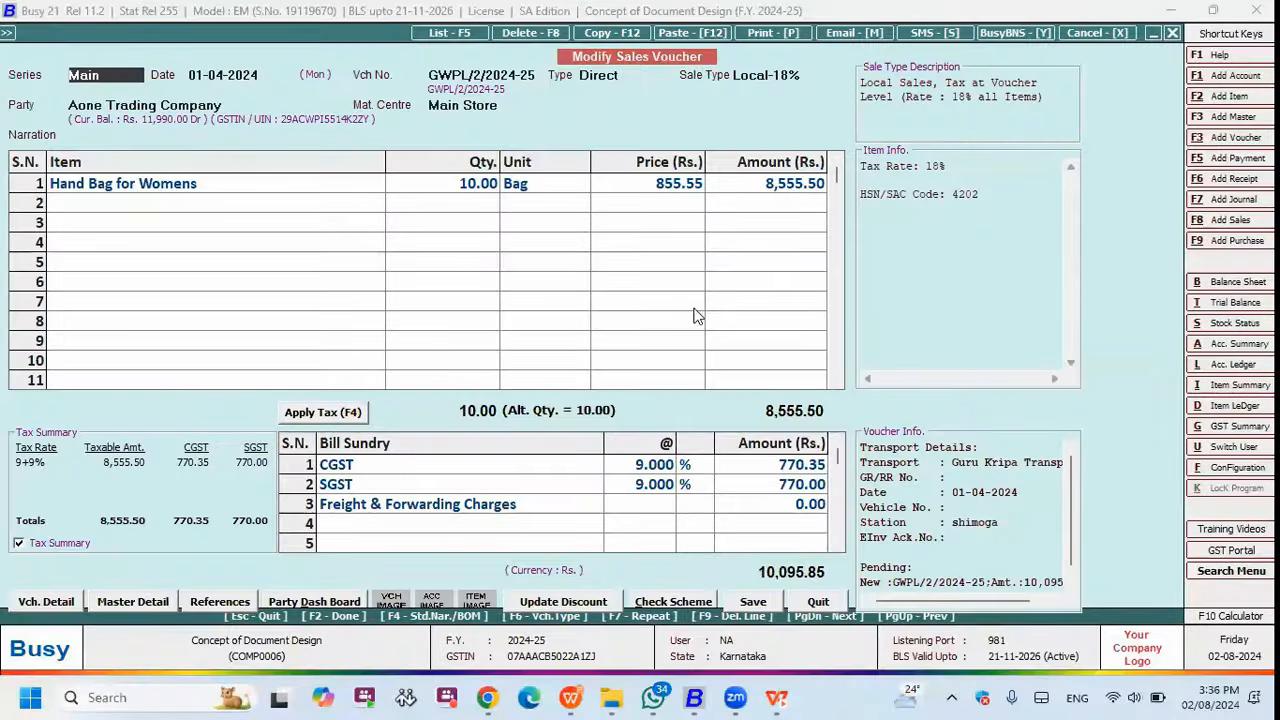
{"action": "key", "text": "Escape"}
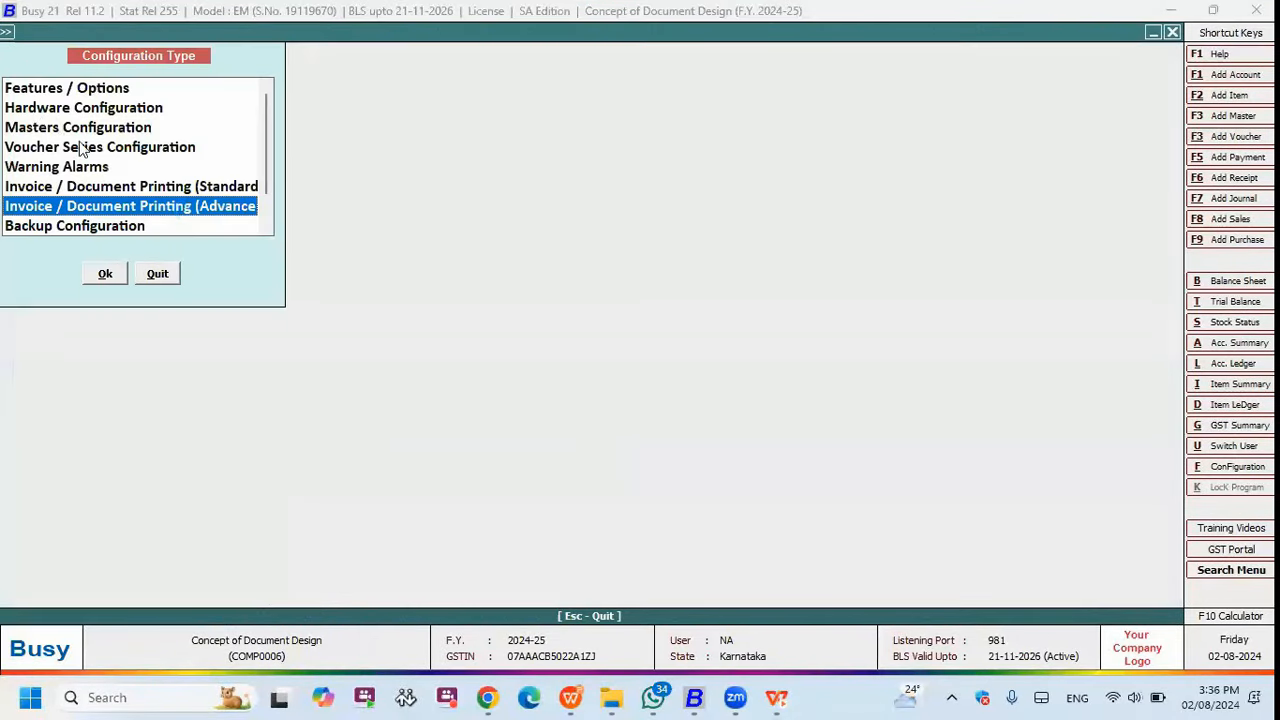
{"action": "key", "text": "Return"}
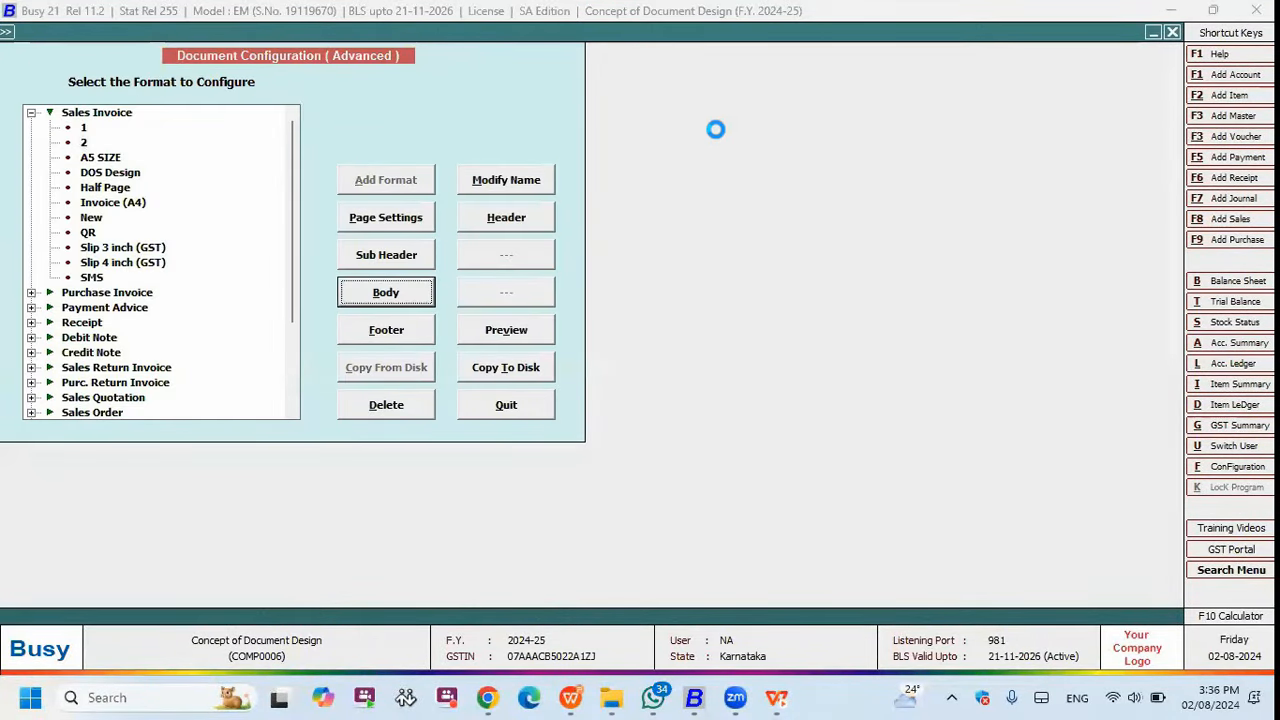
{"action": "key", "text": "Return"}
- Make the grand total tag #'T'96 left-aligned (L), preview the invoice, and return to the slides
{"action": "left_click", "coordinate": [638, 118]}
{"action": "type", "text": "#'T'"}
{"action": "key", "text": "Right"}
{"action": "key", "text": "Right"}
{"action": "key", "text": "Right"}
{"action": "key", "text": "shift+Right"}
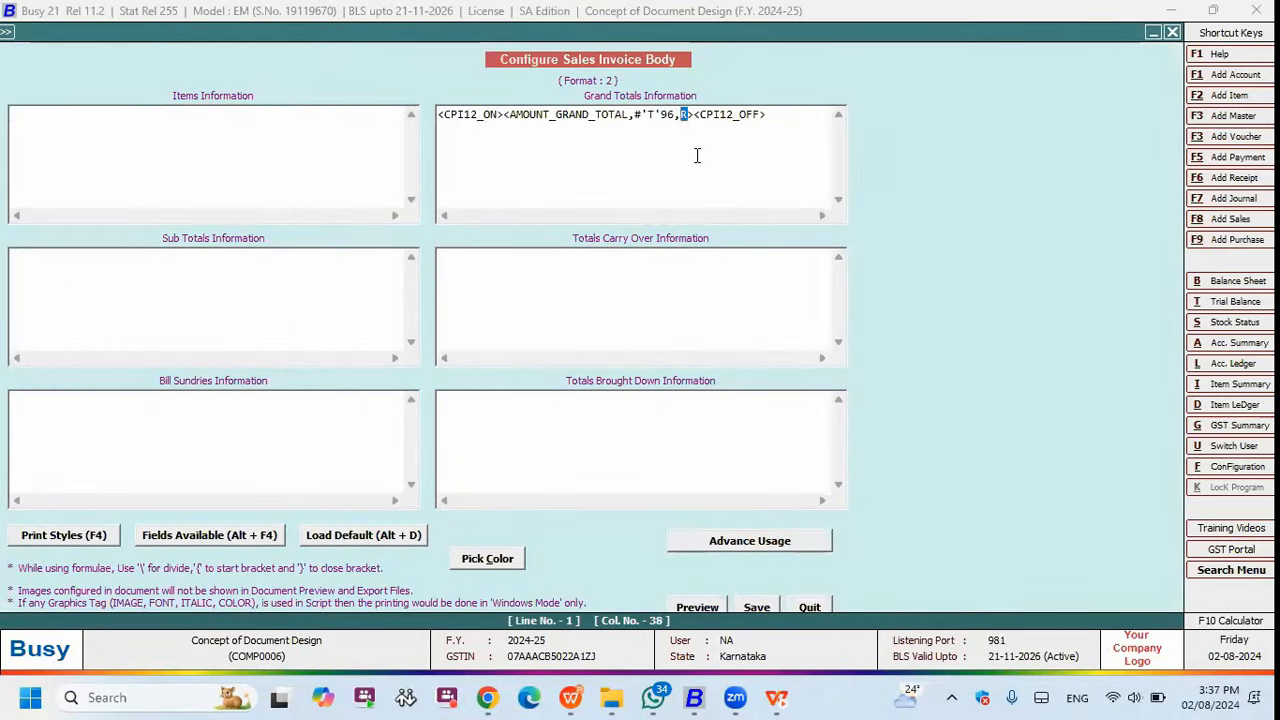
{"action": "type", "text": "L"}
{"action": "left_click", "coordinate": [697, 607]}
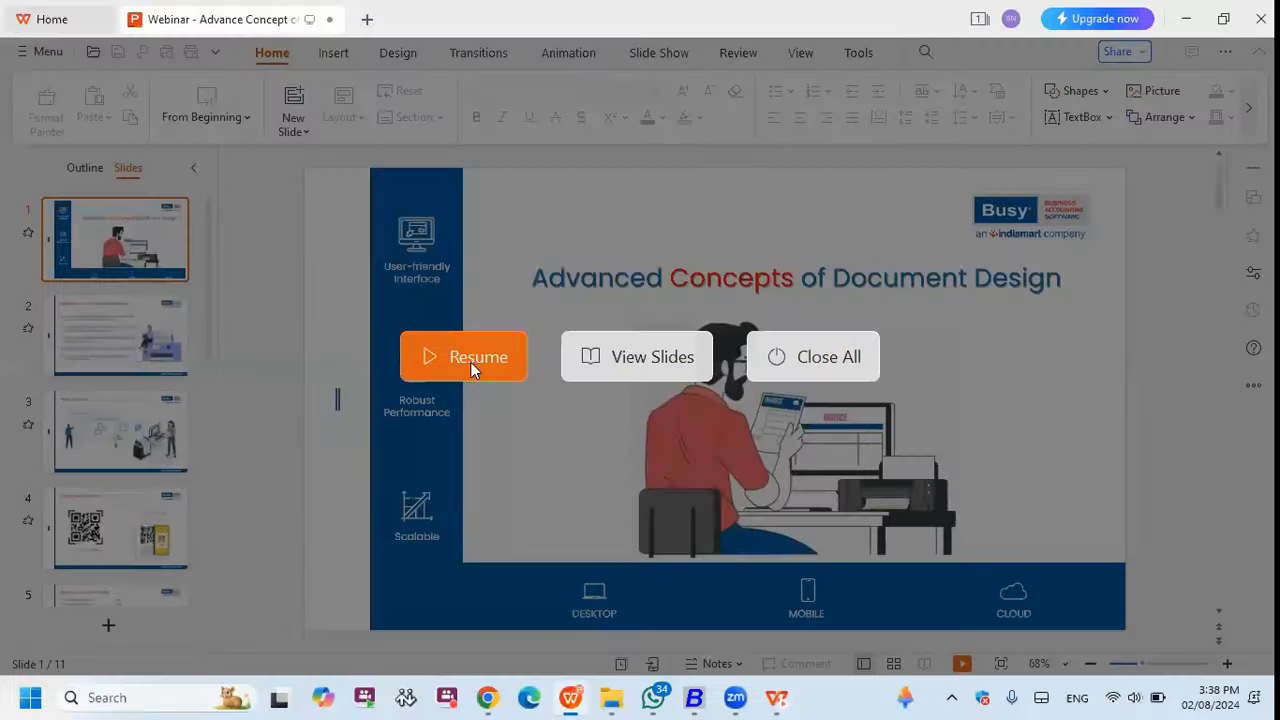
{"action": "left_click", "coordinate": [470, 364]}
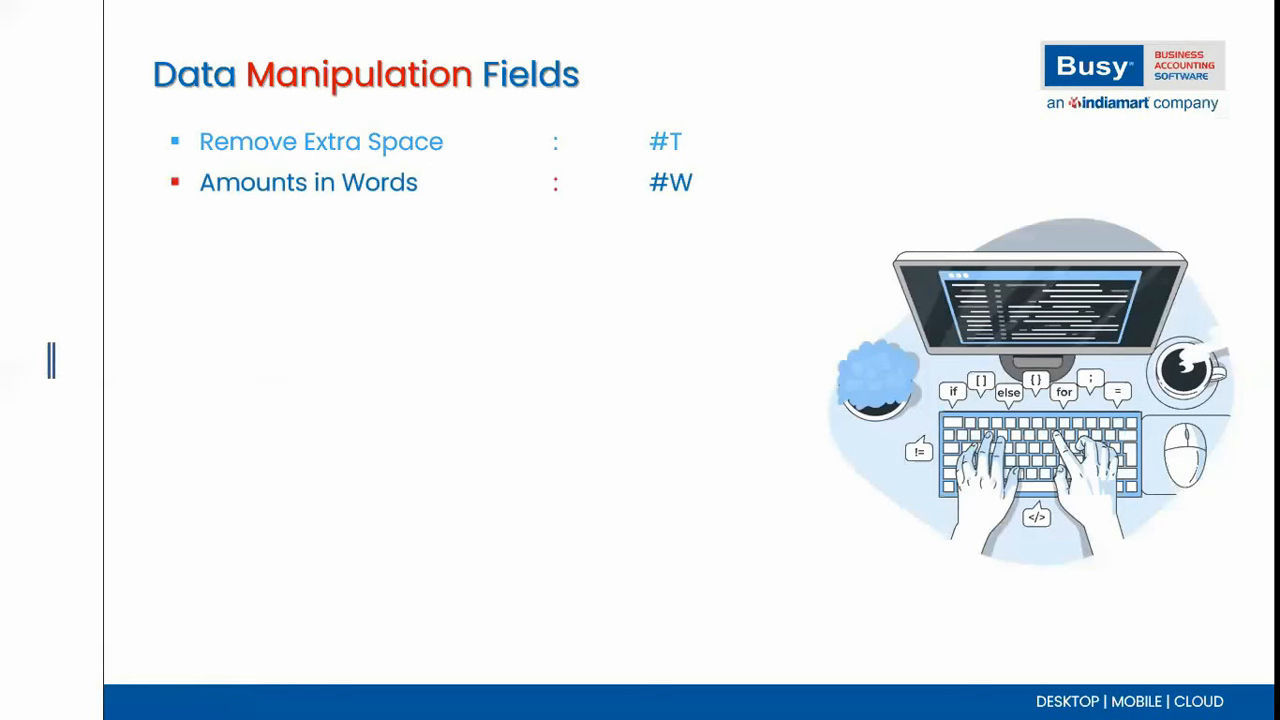
- Back in Busy, open the body layout of Sales Invoice format 2 in advanced printing configuration
{"action": "key", "text": "alt+Tab"}
{"action": "key", "text": "Tab"}
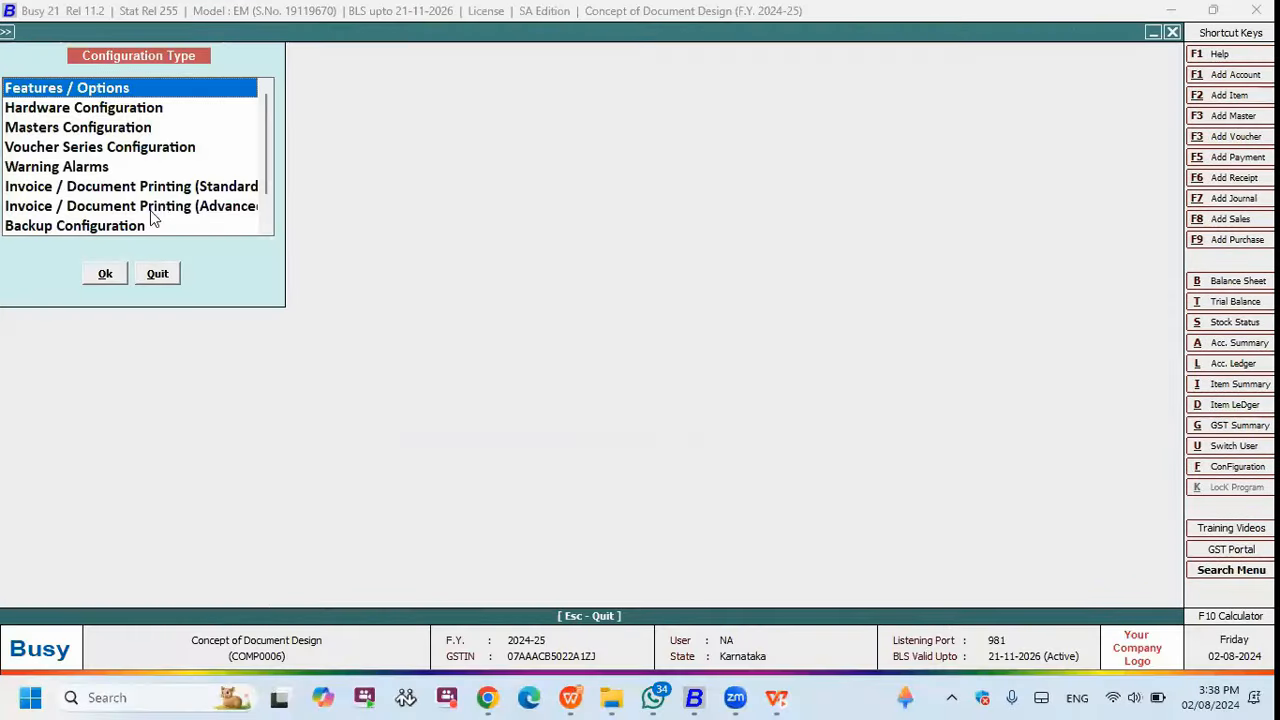
{"action": "double_click", "coordinate": [152, 208]}
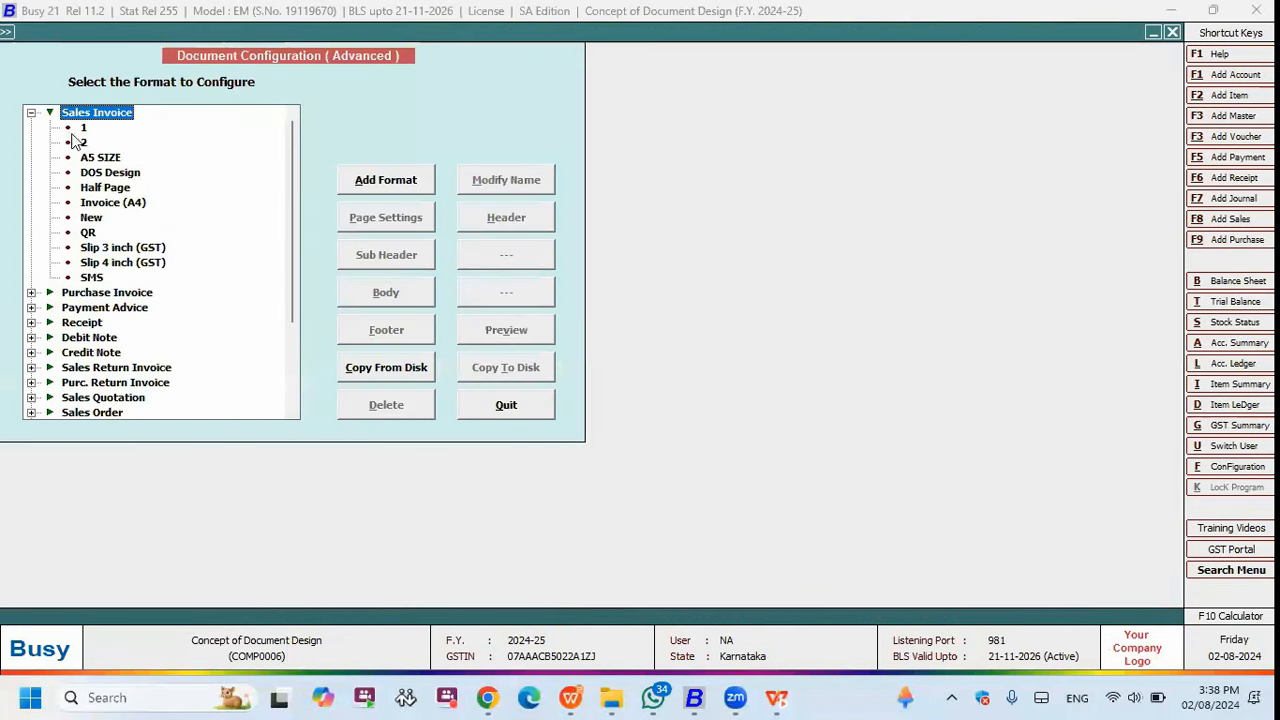
{"action": "left_click", "coordinate": [78, 142]}
{"action": "left_click", "coordinate": [398, 293]}
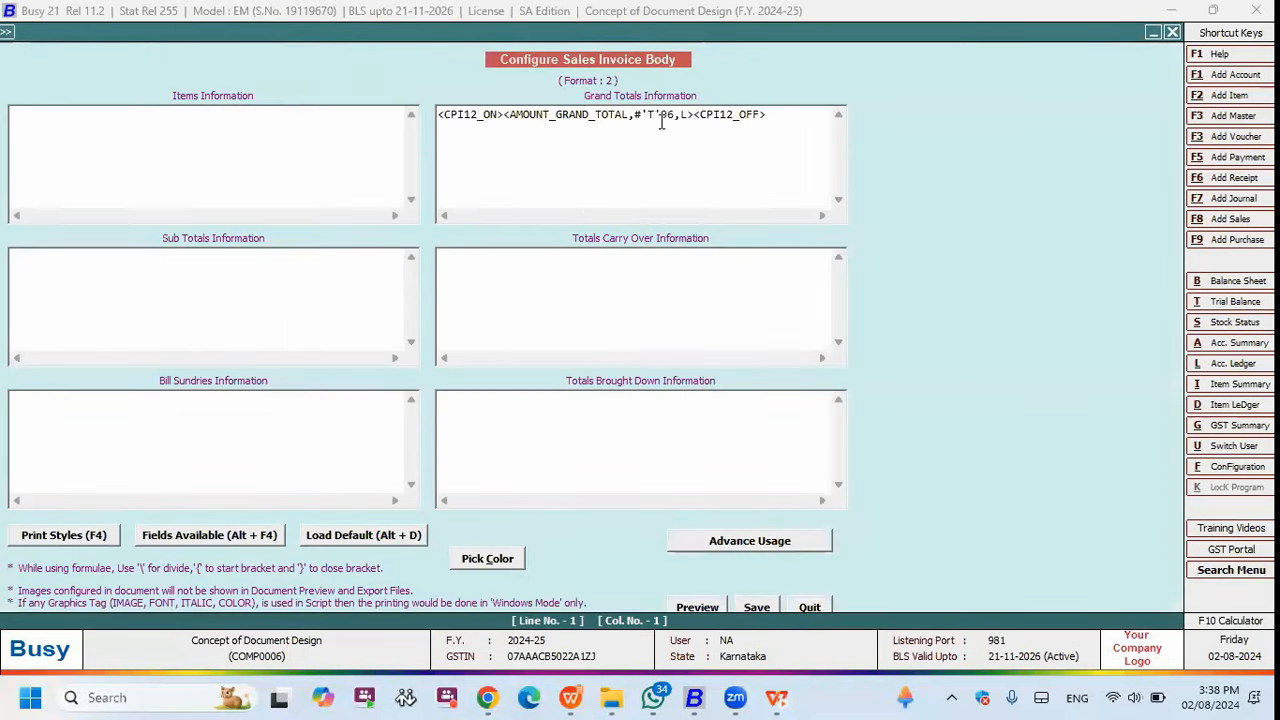
- Change the grand total tag from #'T' to #'W' and save the layout
{"action": "left_click", "coordinate": [661, 122]}
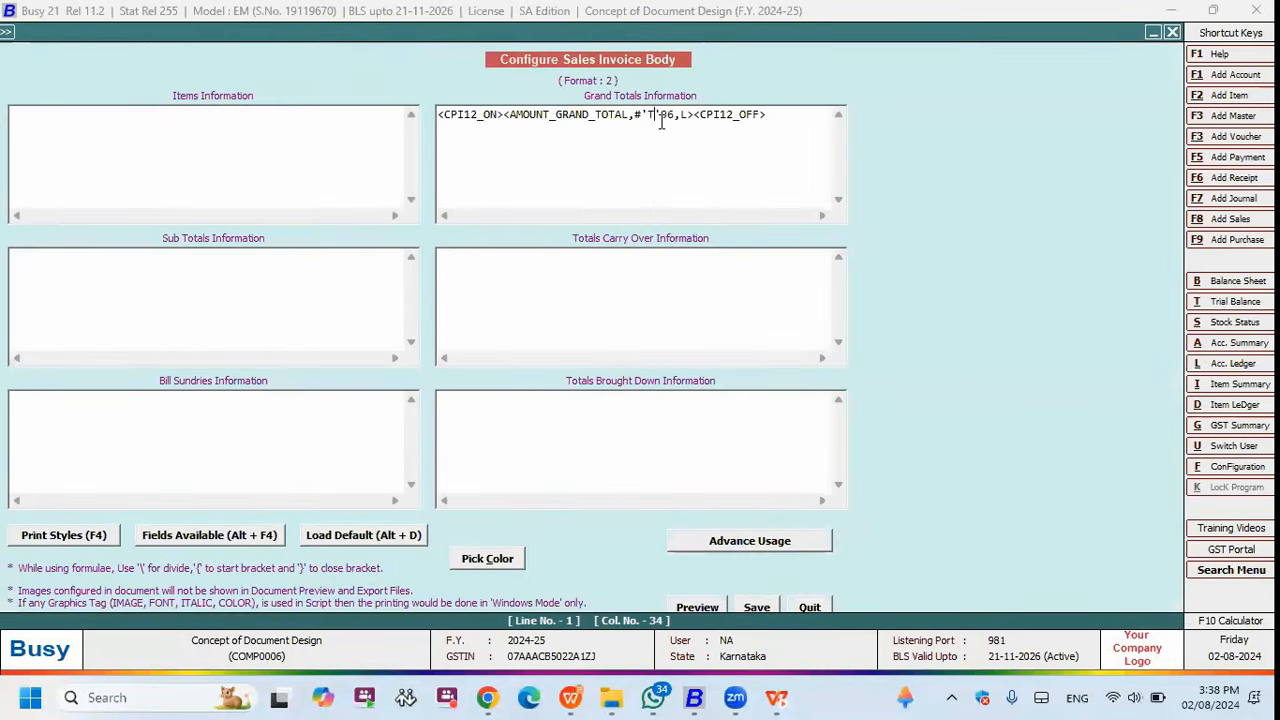
{"action": "key", "text": "BackSpace"}
{"action": "type", "text": "W"}
{"action": "left_click", "coordinate": [748, 604]}
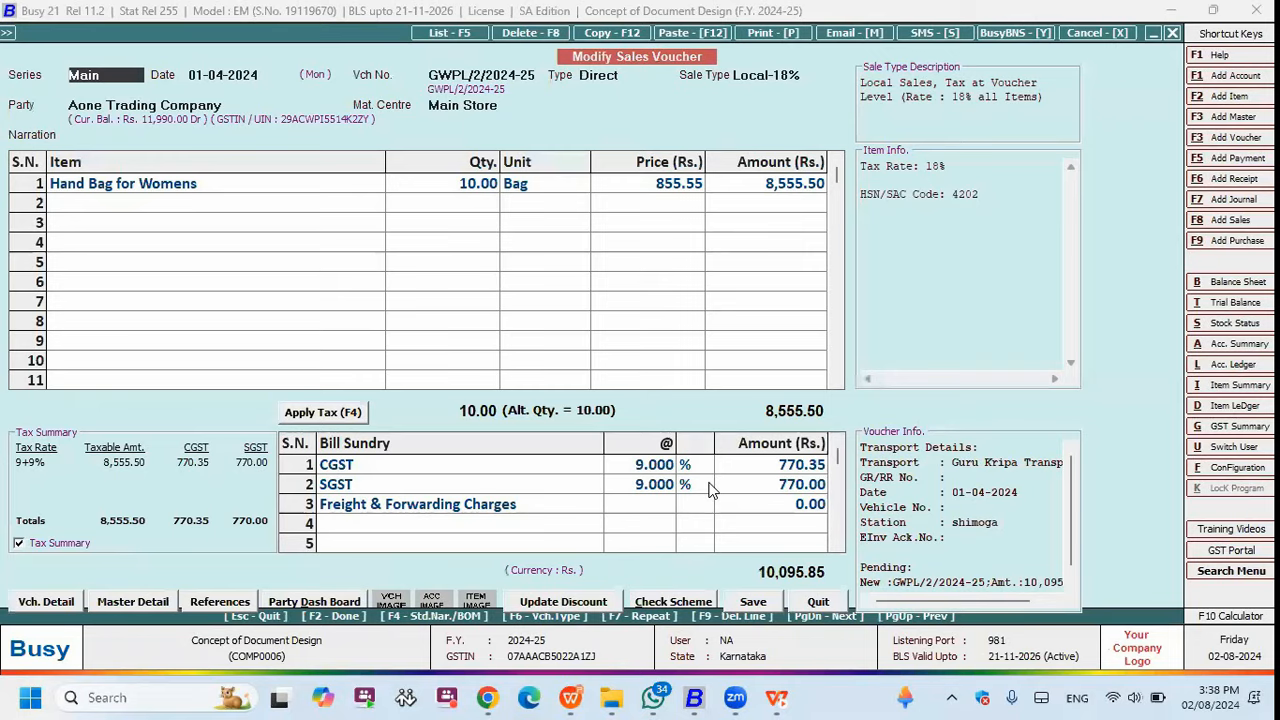
- Preview the invoice with the total in words, resume the slideshow, then return to Busy
{"action": "key", "text": "alt+p"}
{"action": "key", "text": "alt+v"}
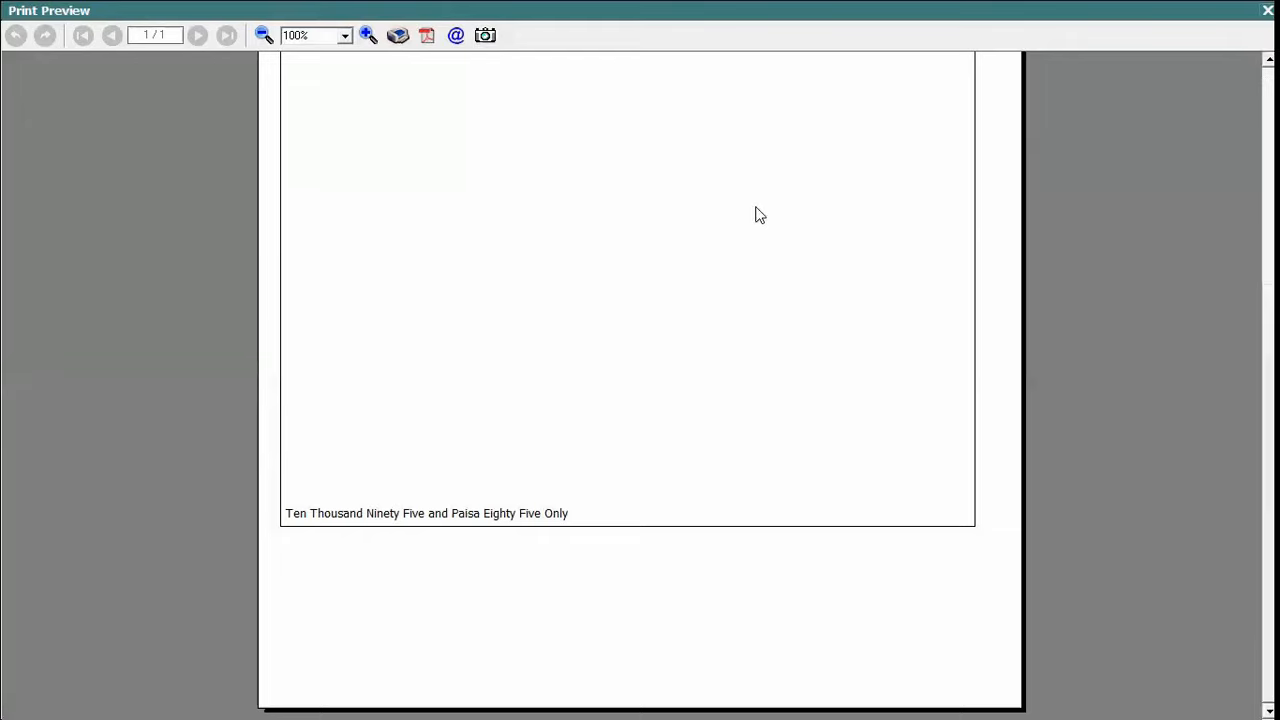
{"action": "key", "text": "Escape"}
{"action": "key", "text": "alt+Tab"}
{"action": "left_click", "coordinate": [493, 355]}
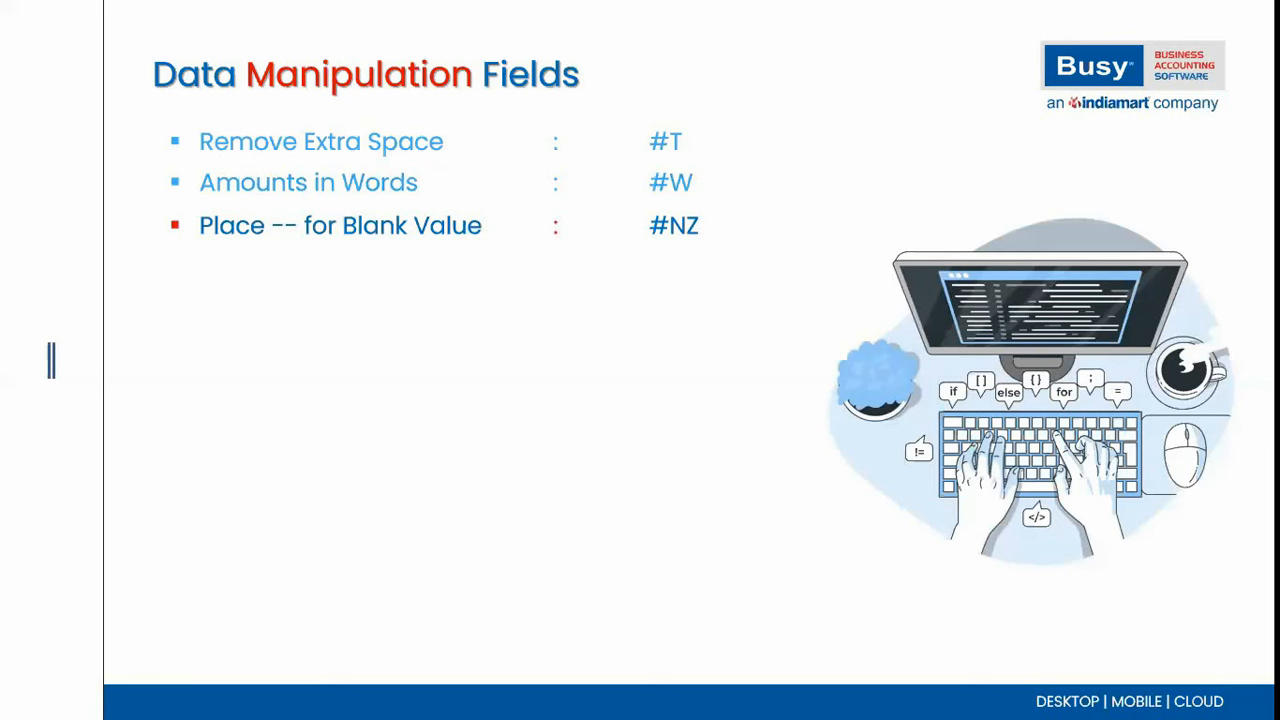
{"action": "key", "text": "alt+Tab"}
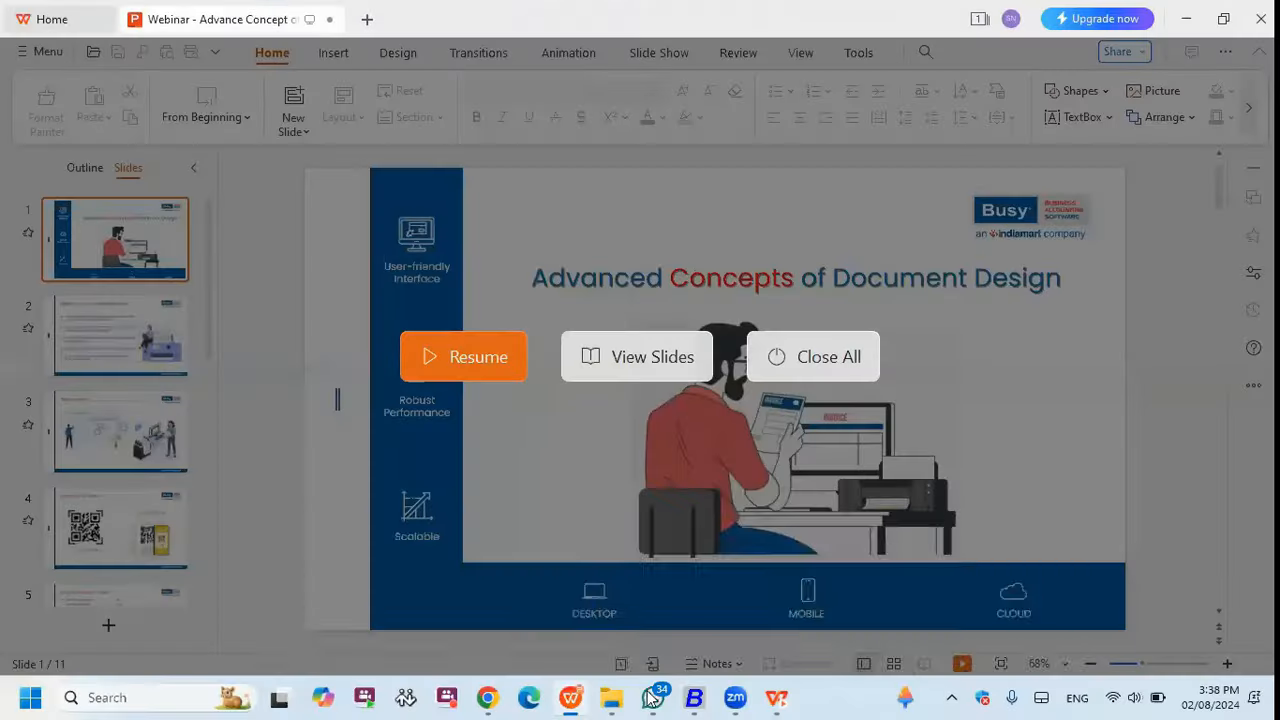
- Replace W with NZ in the grand total tag and save the layout
{"action": "left_click", "coordinate": [693, 697]}
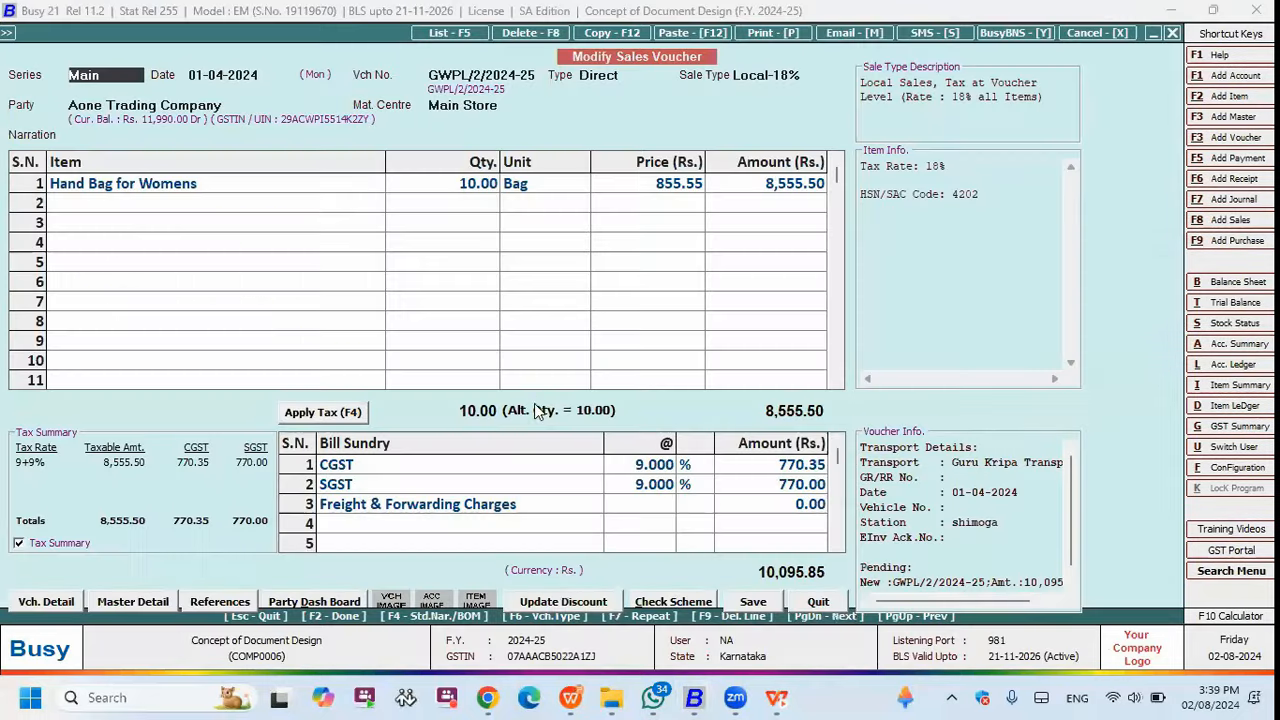
{"action": "key", "text": "alt+Tab"}
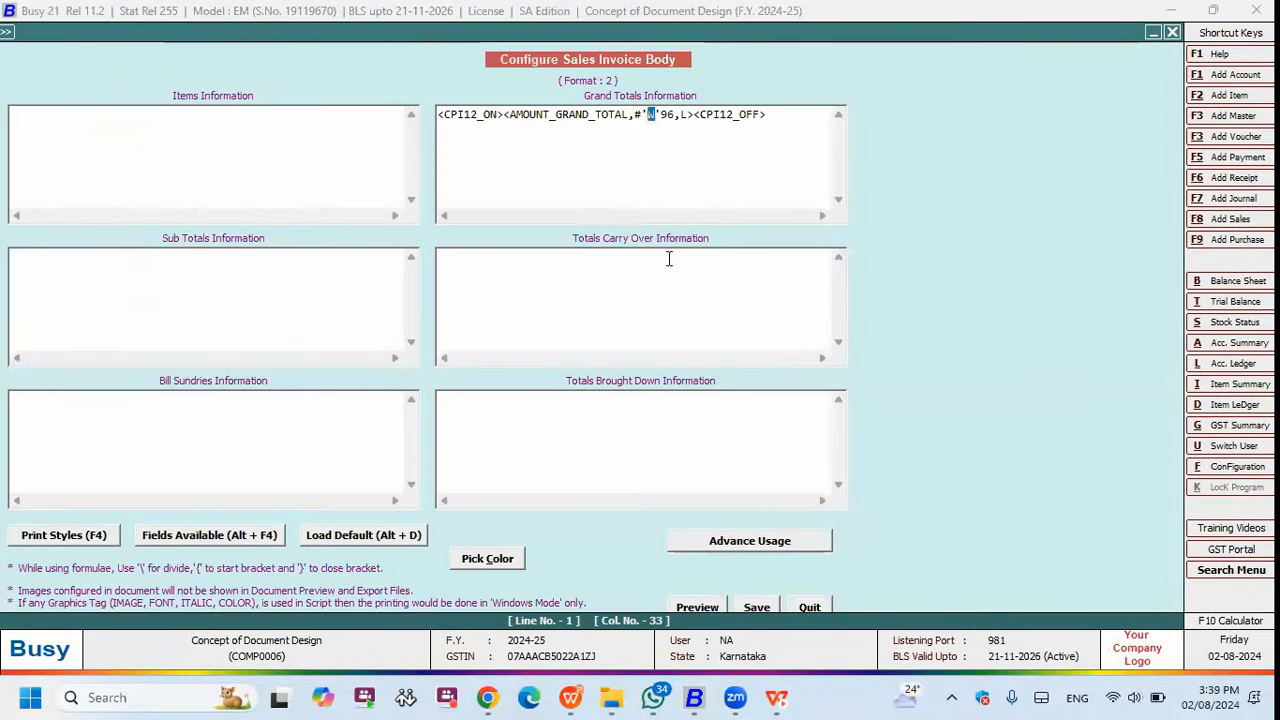
{"action": "type", "text": "NZ"}
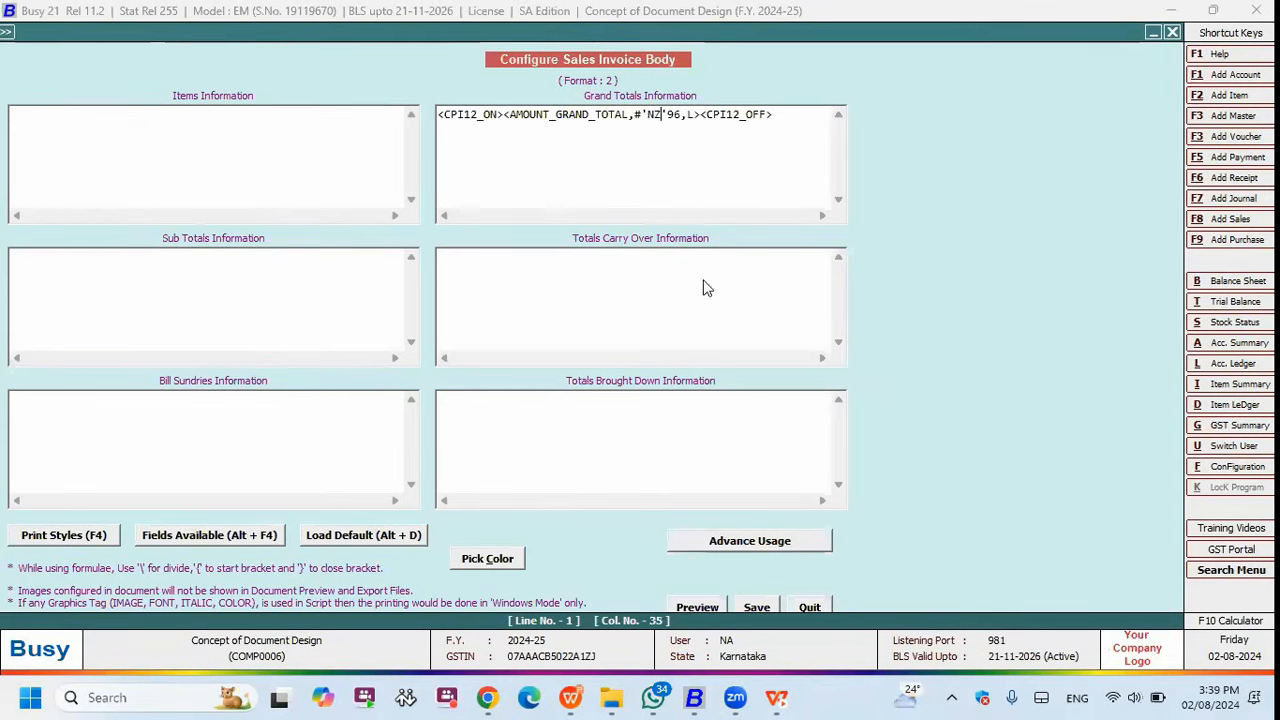
{"action": "key", "text": "alt+Tab"}
- Reopen the body layout of Sales Invoice format 2
{"action": "left_click", "coordinate": [794, 511]}
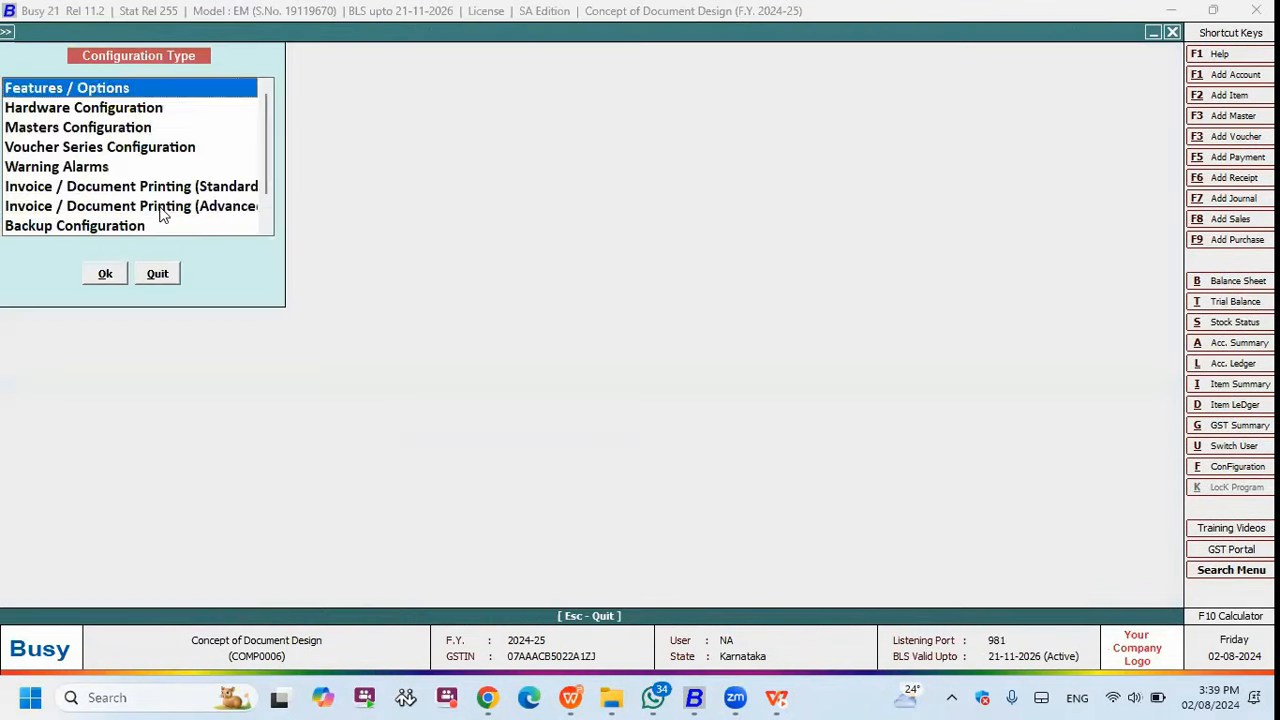
{"action": "double_click", "coordinate": [160, 207]}
{"action": "left_click", "coordinate": [32, 113]}
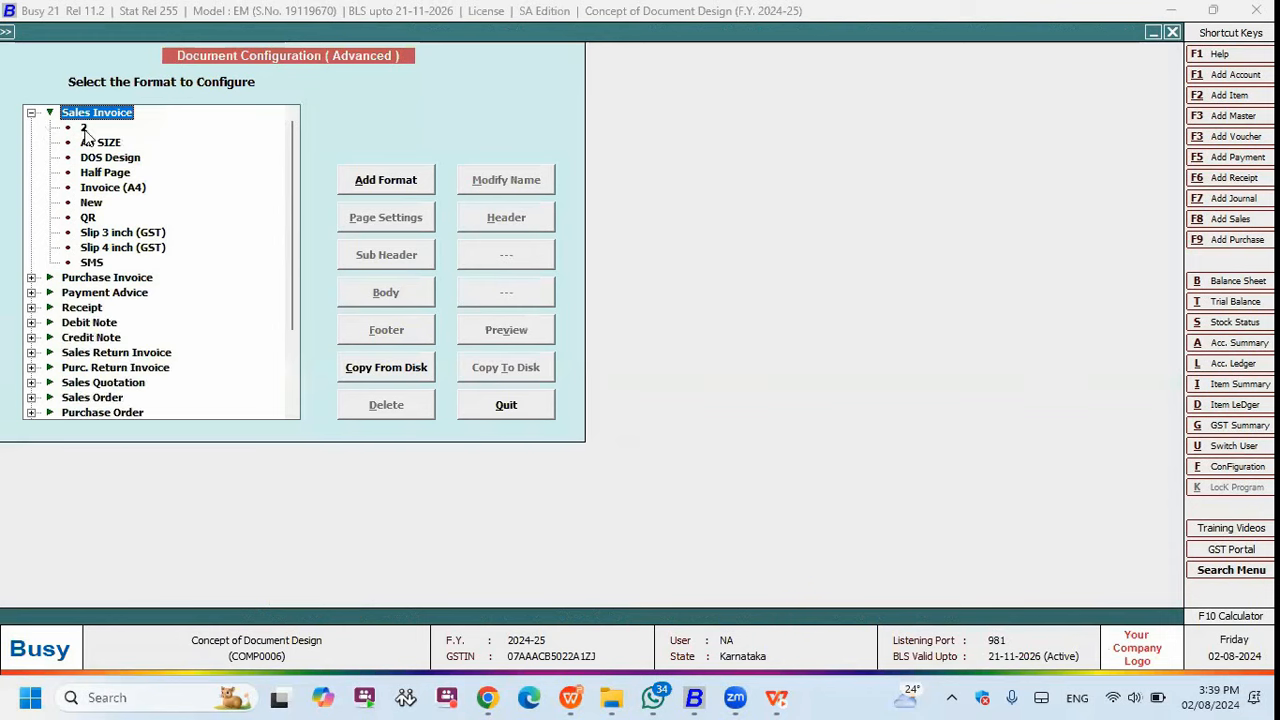
{"action": "left_click", "coordinate": [84, 128]}
{"action": "left_click", "coordinate": [401, 302]}
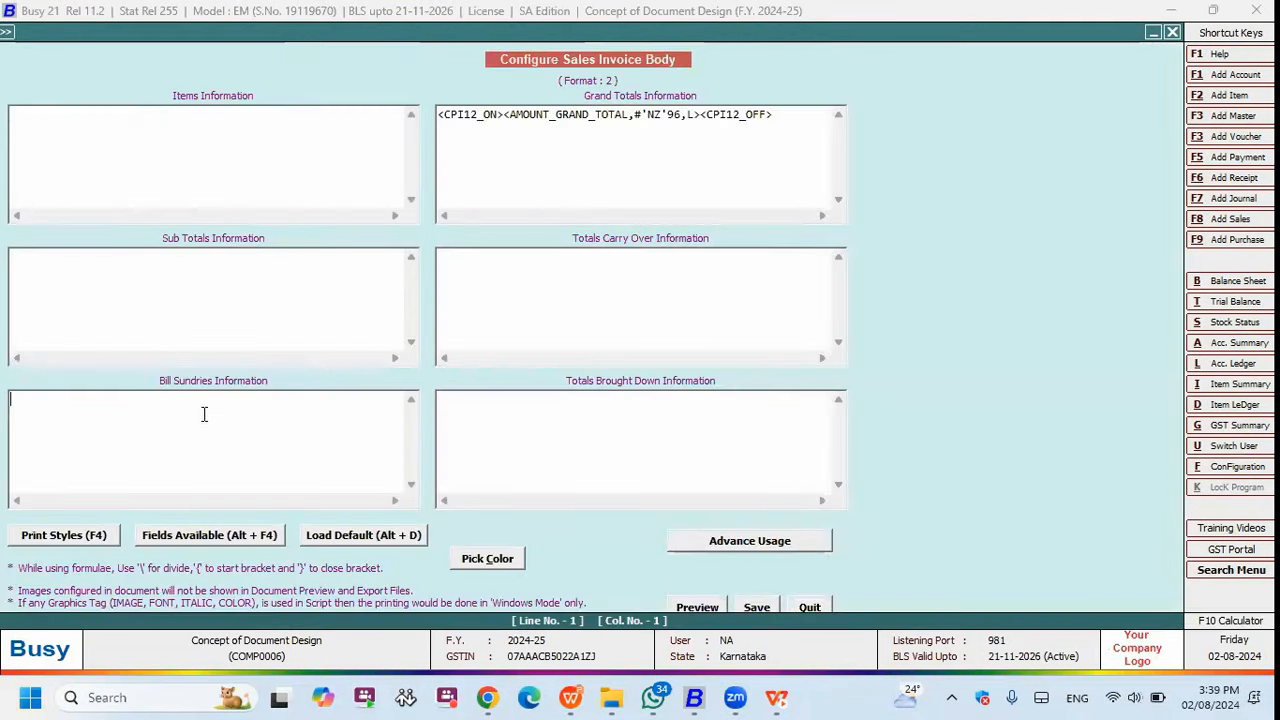
- Insert CPI12_ON and the BS_AMOUNT field, left-aligned, into the Bill Sundries section
{"action": "key", "text": "F4"}
{"action": "key", "text": "c"}
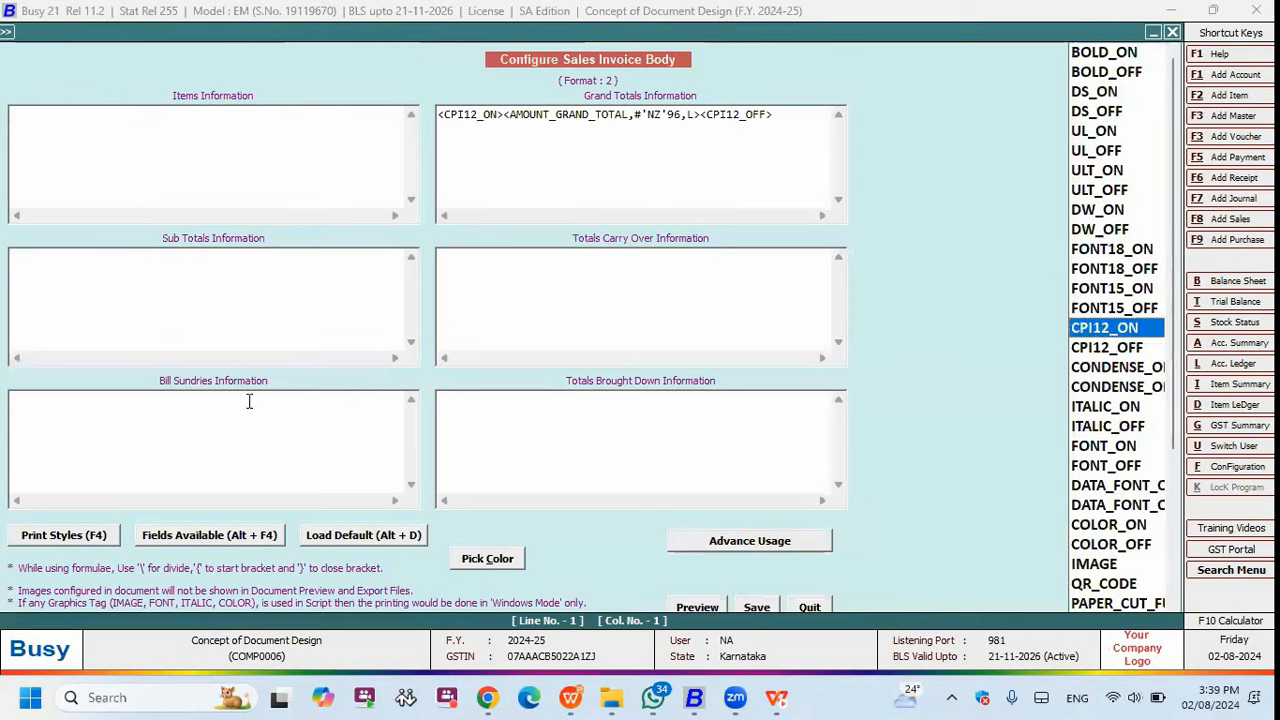
{"action": "key", "text": "Return"}
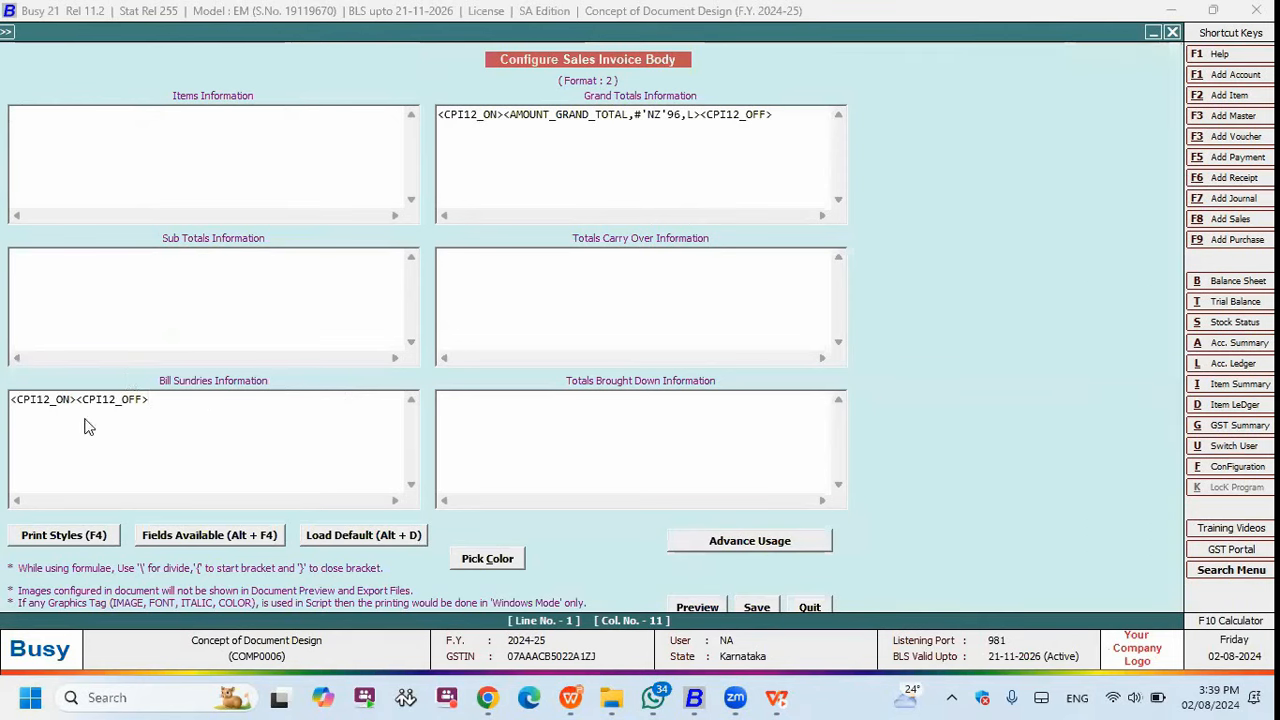
{"action": "key", "text": "alt+F4"}
{"action": "key", "text": "Return"}
{"action": "type", "text": "L"}
- Put the #'NZ' tag before 16.2 in the bill sundry formula and save
{"action": "left_click", "coordinate": [147, 413]}
{"action": "type", "text": "#'T'"}
{"action": "left_click", "coordinate": [169, 406]}
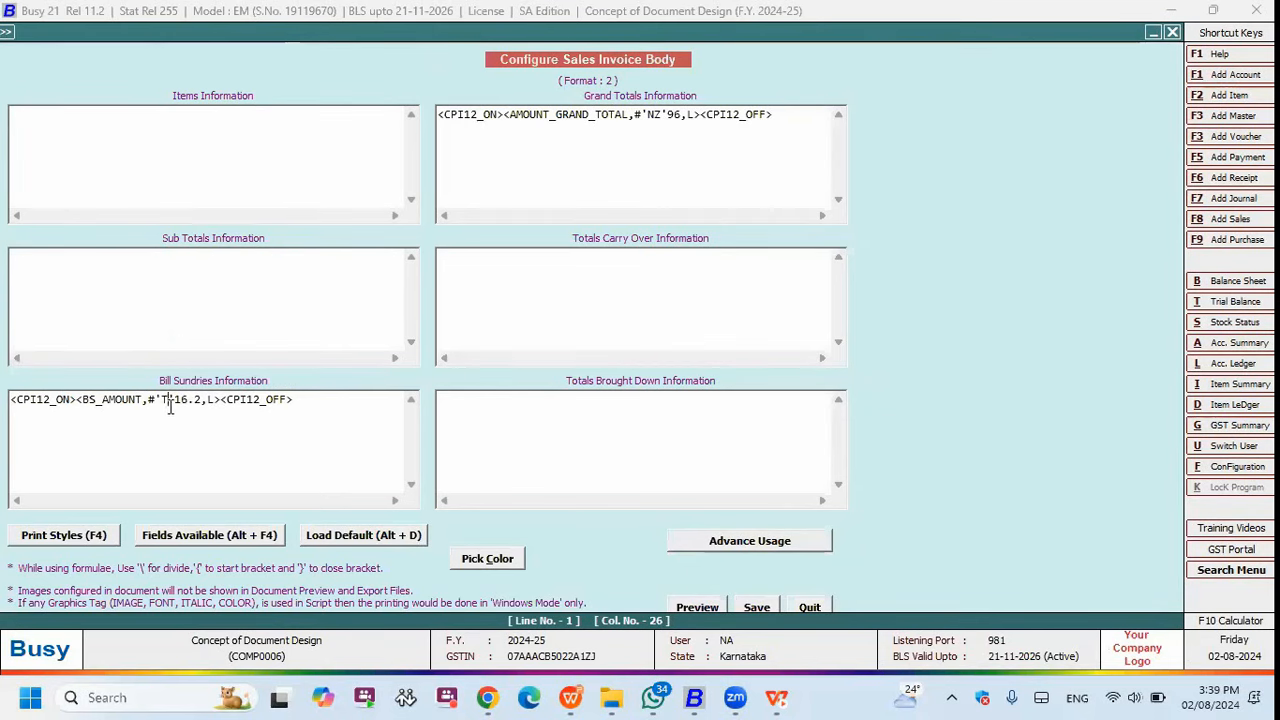
{"action": "key", "text": "BackSpace"}
{"action": "type", "text": "NZ"}
{"action": "left_click", "coordinate": [738, 600]}
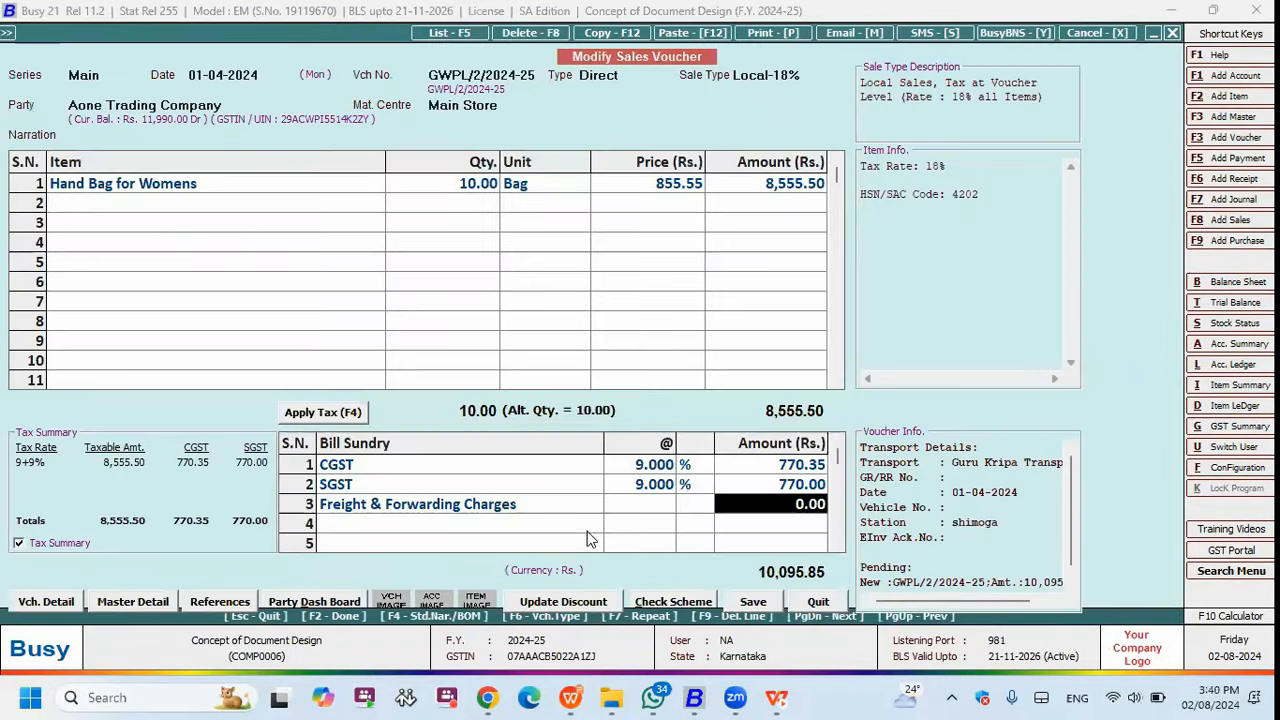
- Preview the invoice showing -- for blank freight and 10,095.85 total, then resume the slideshow
{"action": "left_click", "coordinate": [750, 508]}
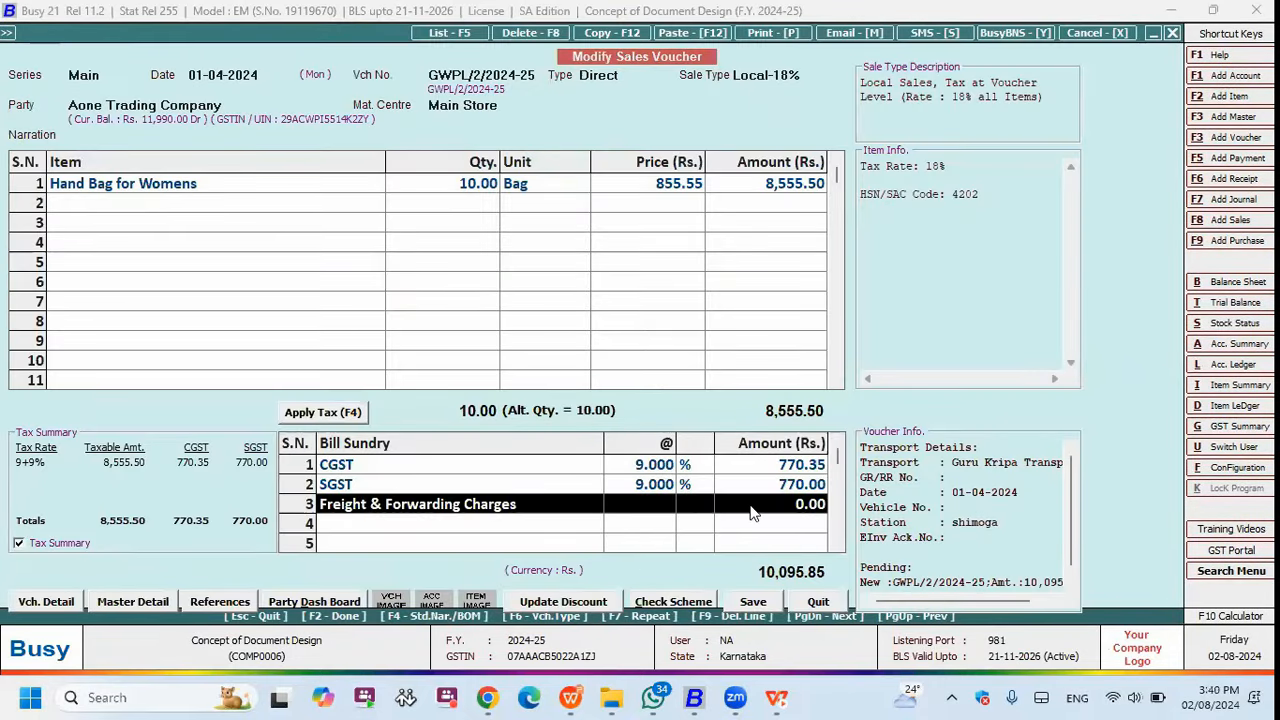
{"action": "key", "text": "alt+p"}
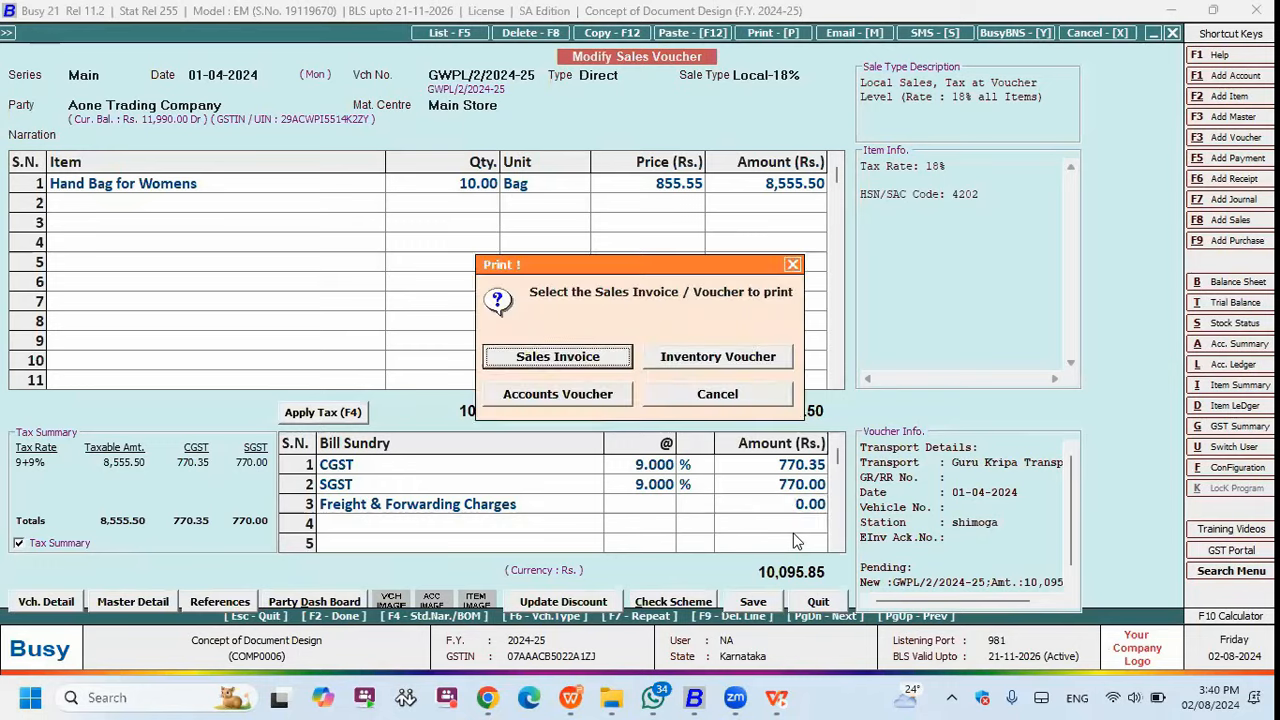
{"action": "key", "text": "Return"}
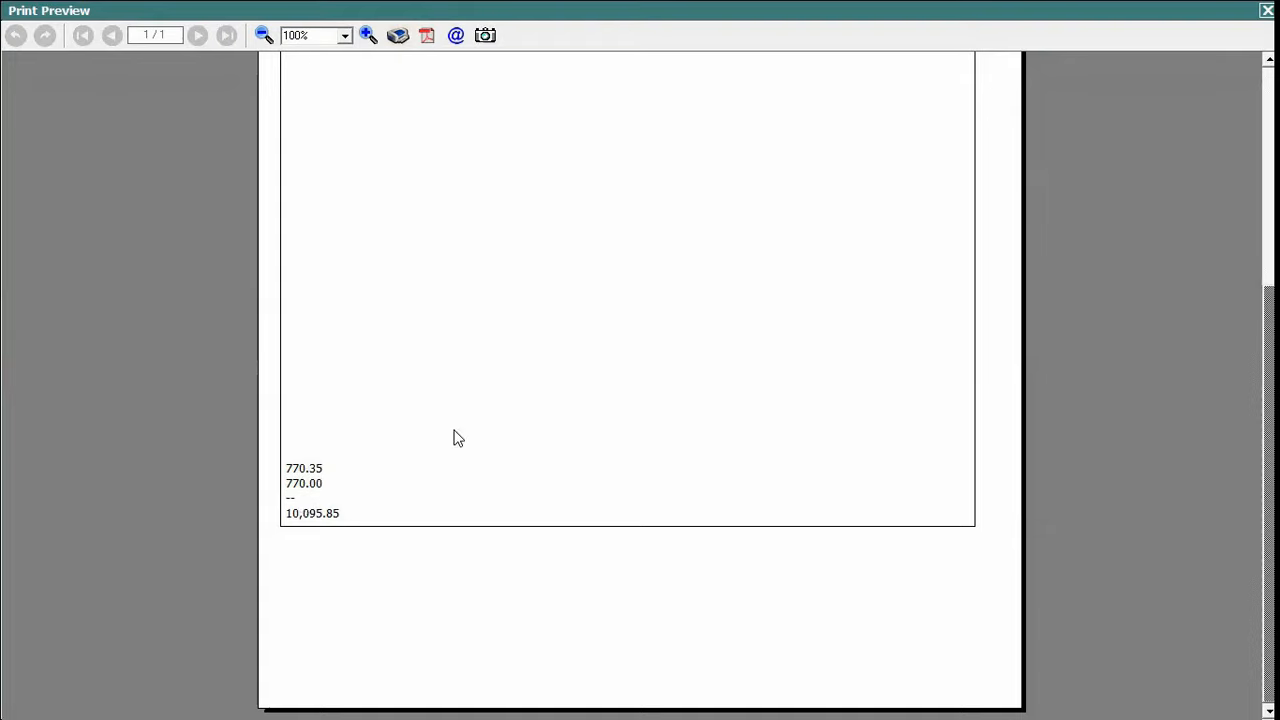
{"action": "key", "text": "alt+Tab"}
{"action": "left_click", "coordinate": [463, 362]}
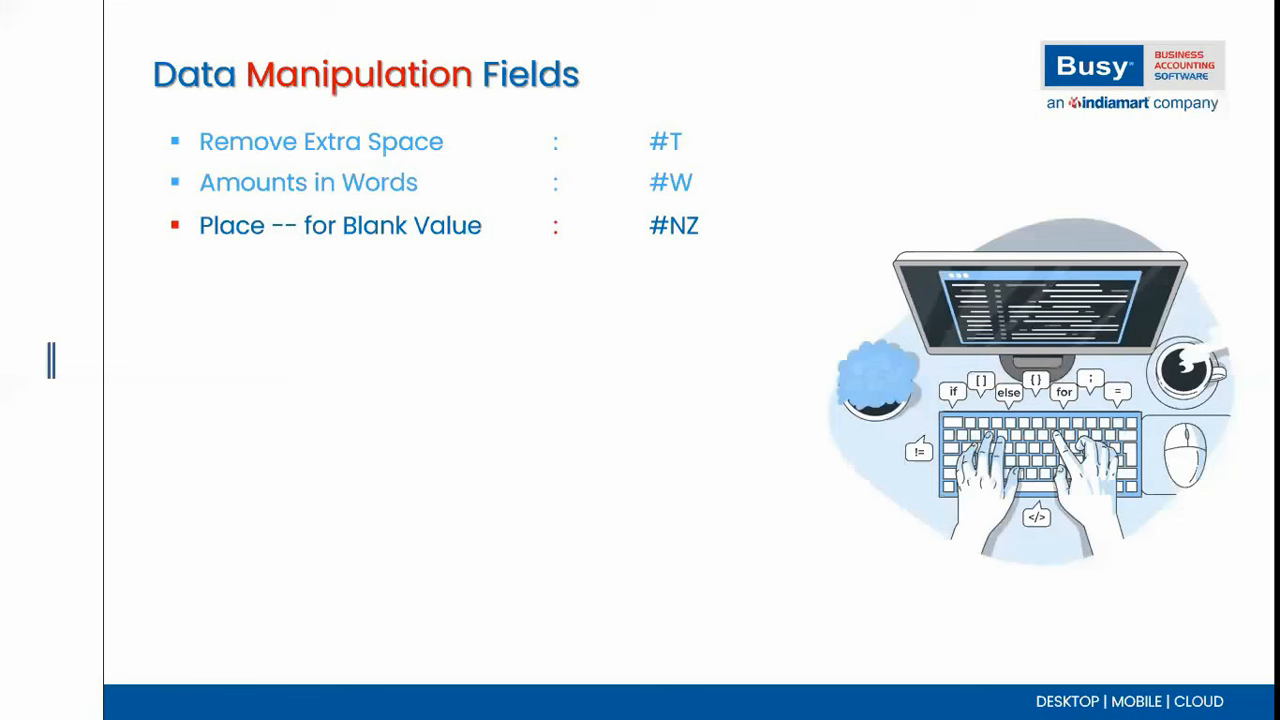
- Step through the #NZB and #RL bullets on the slide, then return to Busy
{"action": "key", "text": "Right"}
{"action": "key", "text": "Right"}
{"action": "key", "text": "Left"}
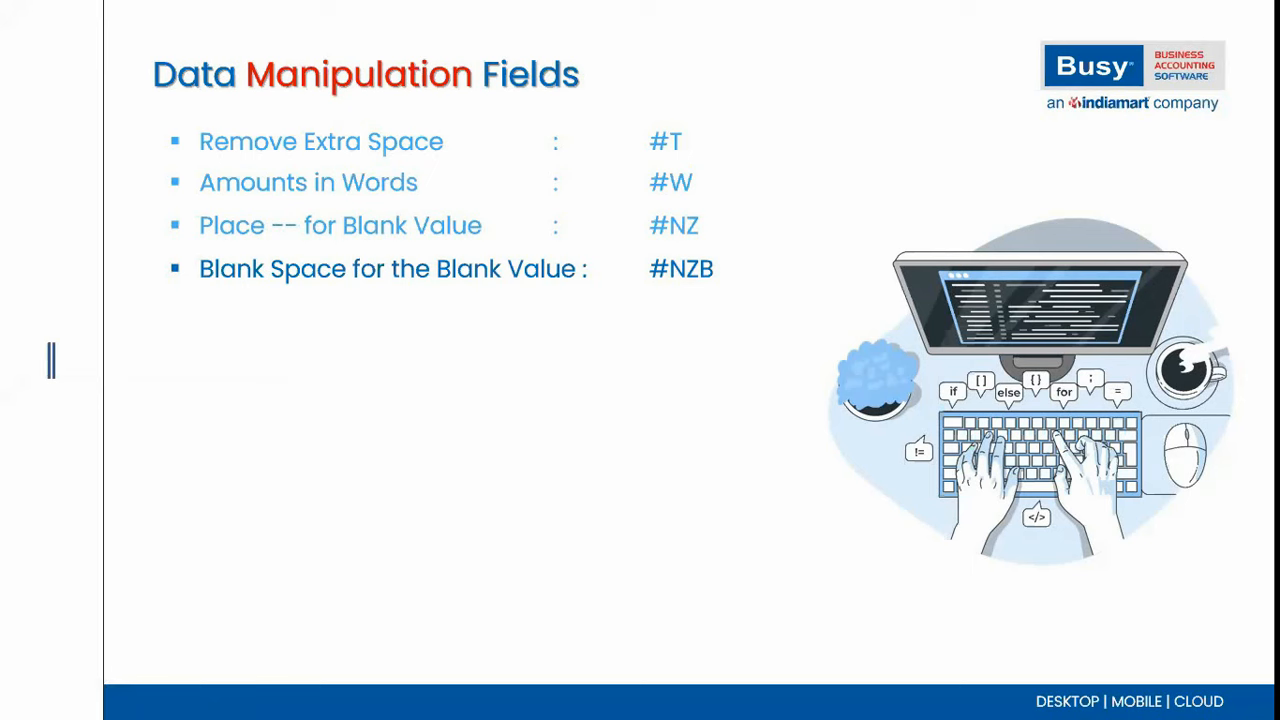
{"action": "key", "text": "Right"}
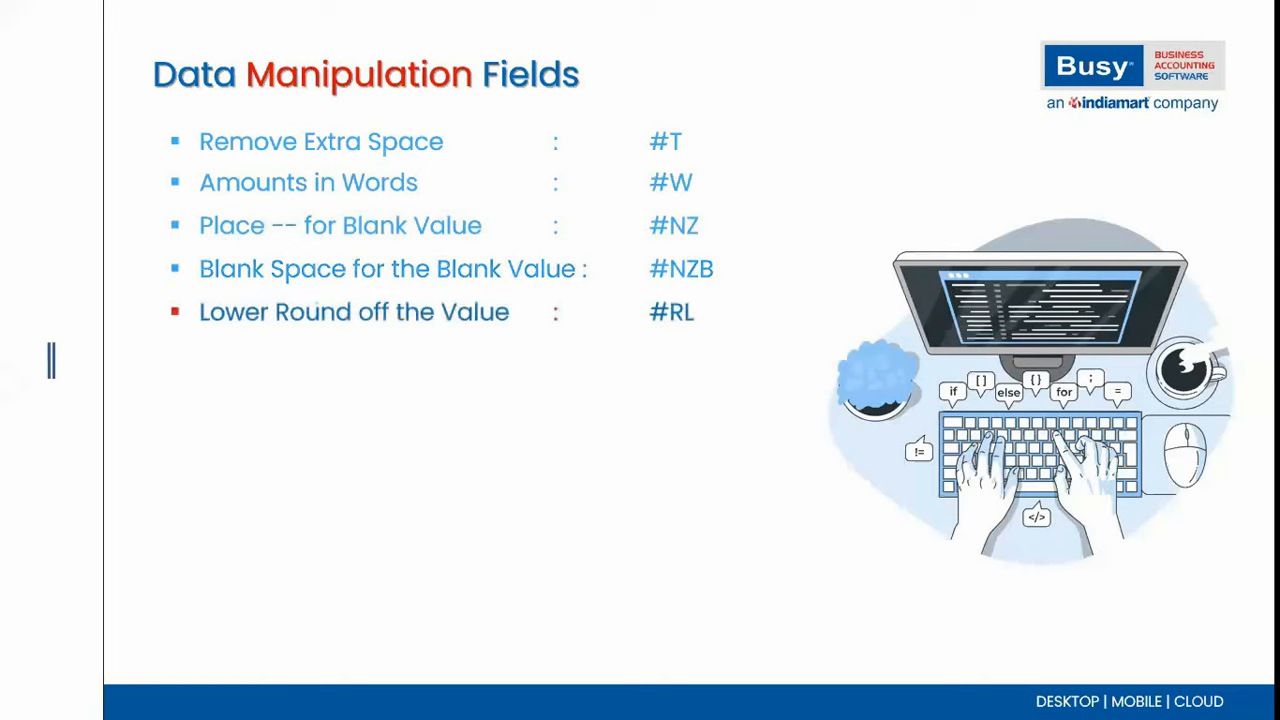
{"action": "key", "text": "alt+Tab"}
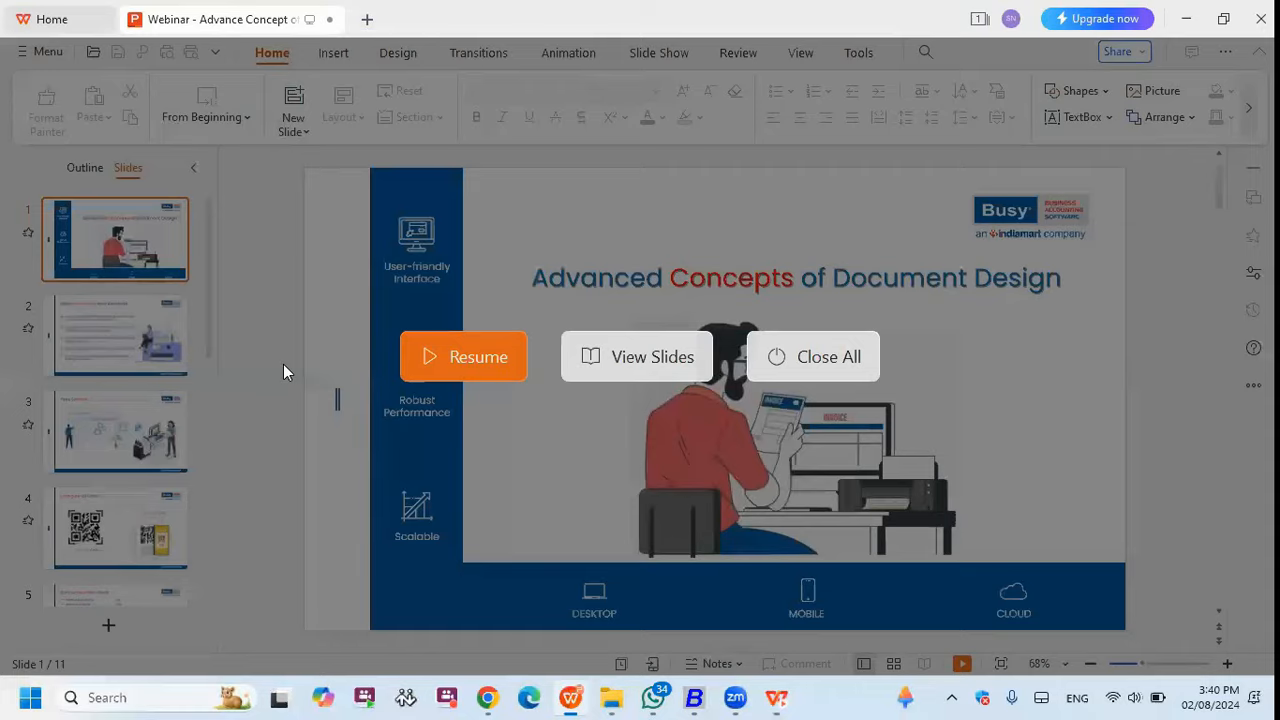
{"action": "key", "text": "alt+Tab"}
{"action": "key", "text": "alt+Tab"}
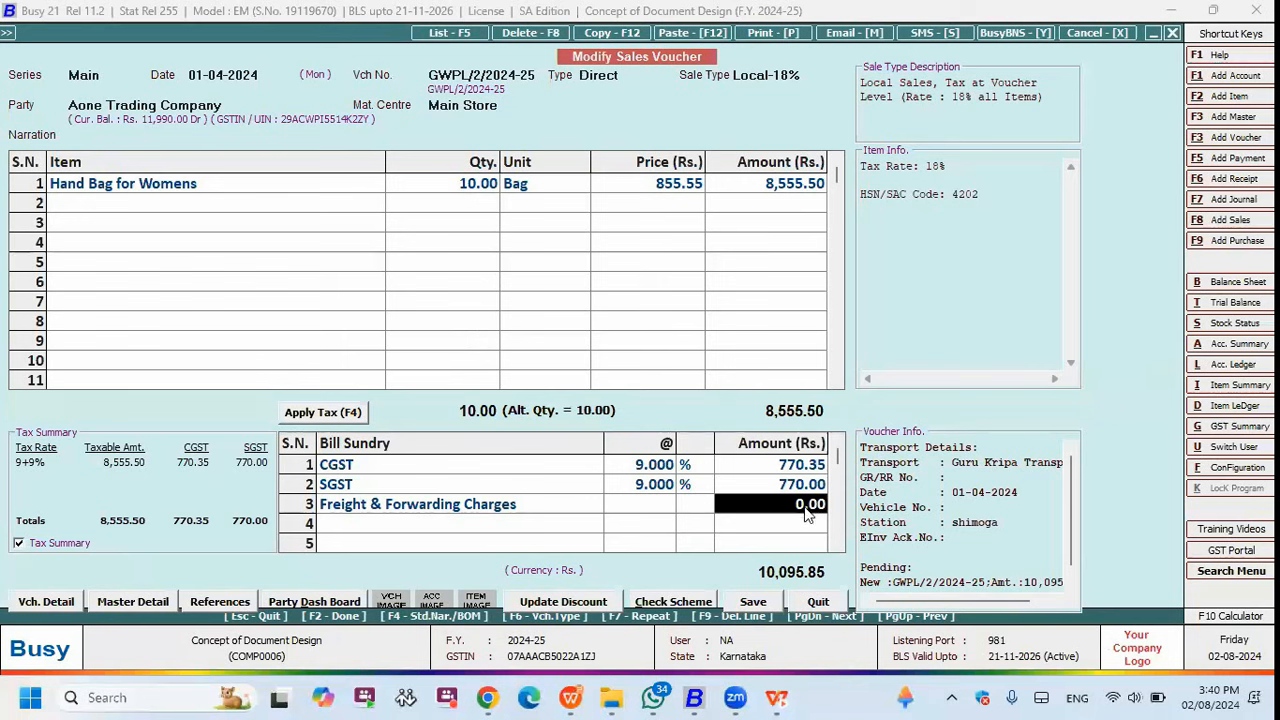
- Enter 770.35 as the SGST amount on the voucher
{"action": "left_click", "coordinate": [796, 468]}
{"action": "left_click", "coordinate": [401, 469]}
{"action": "left_click", "coordinate": [776, 470]}
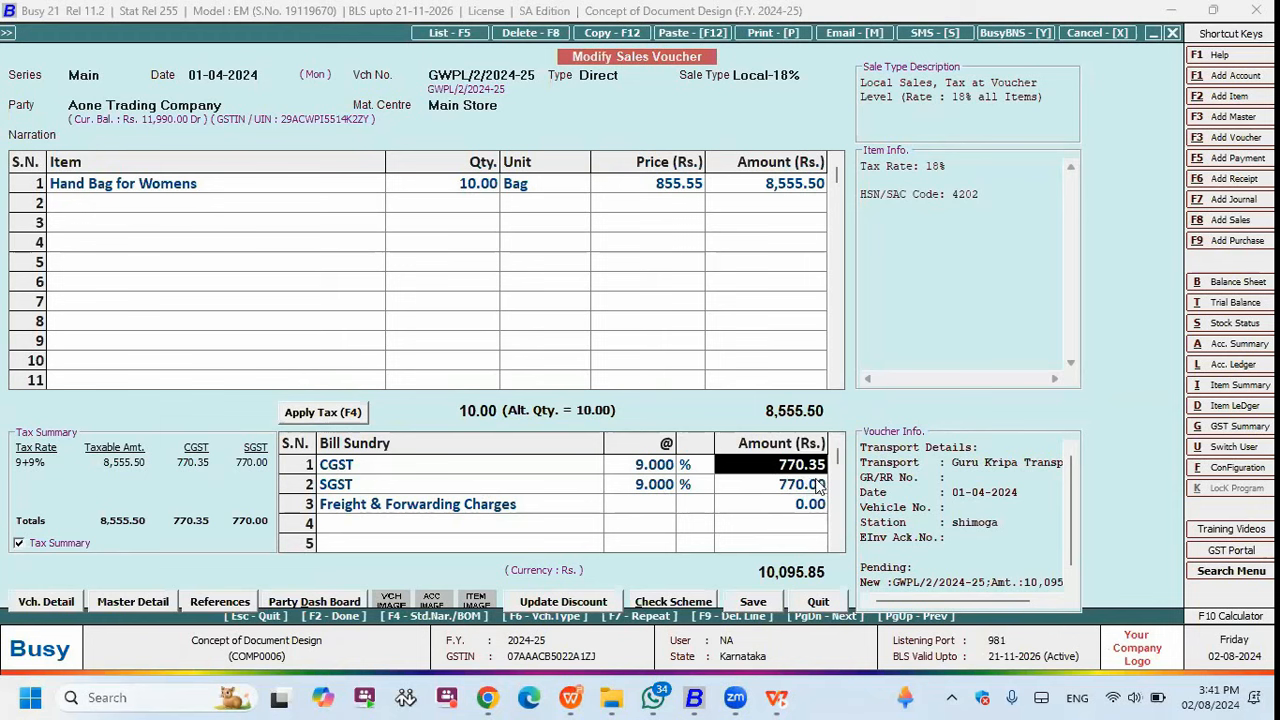
{"action": "left_click", "coordinate": [820, 488]}
{"action": "type", "text": "777"}
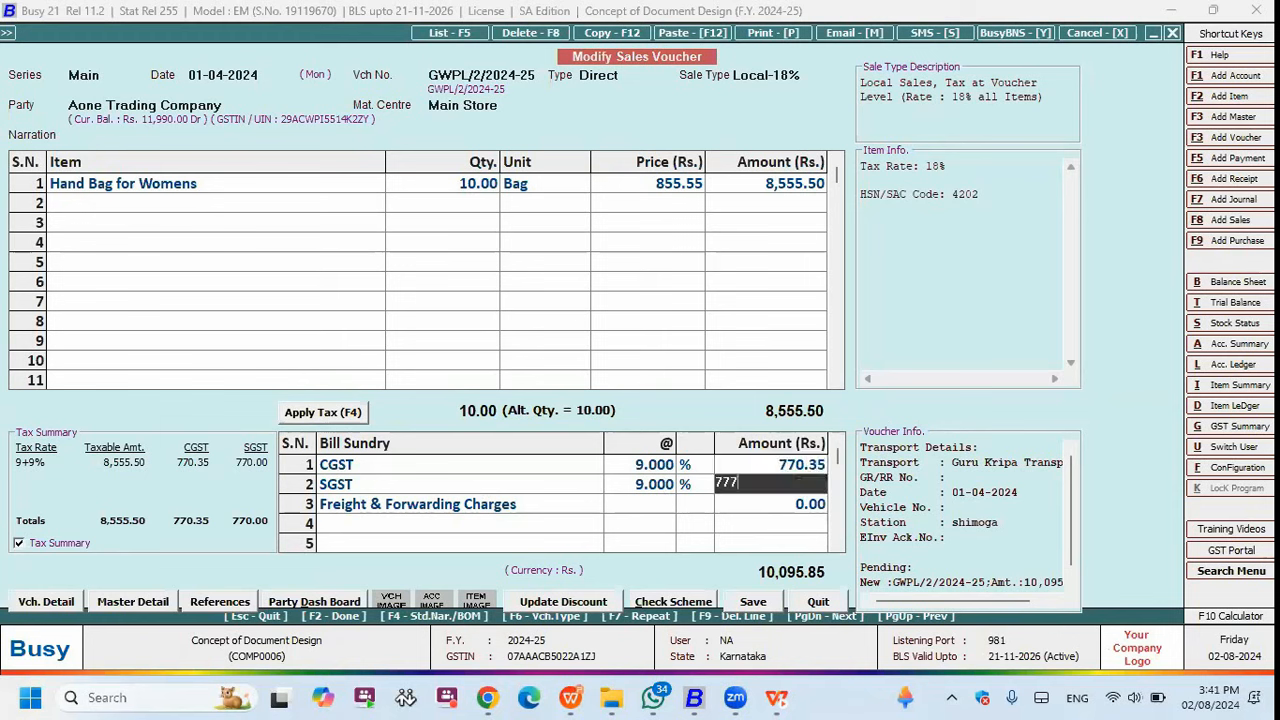
{"action": "key", "text": "BackSpace"}
{"action": "type", "text": "0.35"}
{"action": "key", "text": "Return"}
{"action": "key", "text": "Up"}
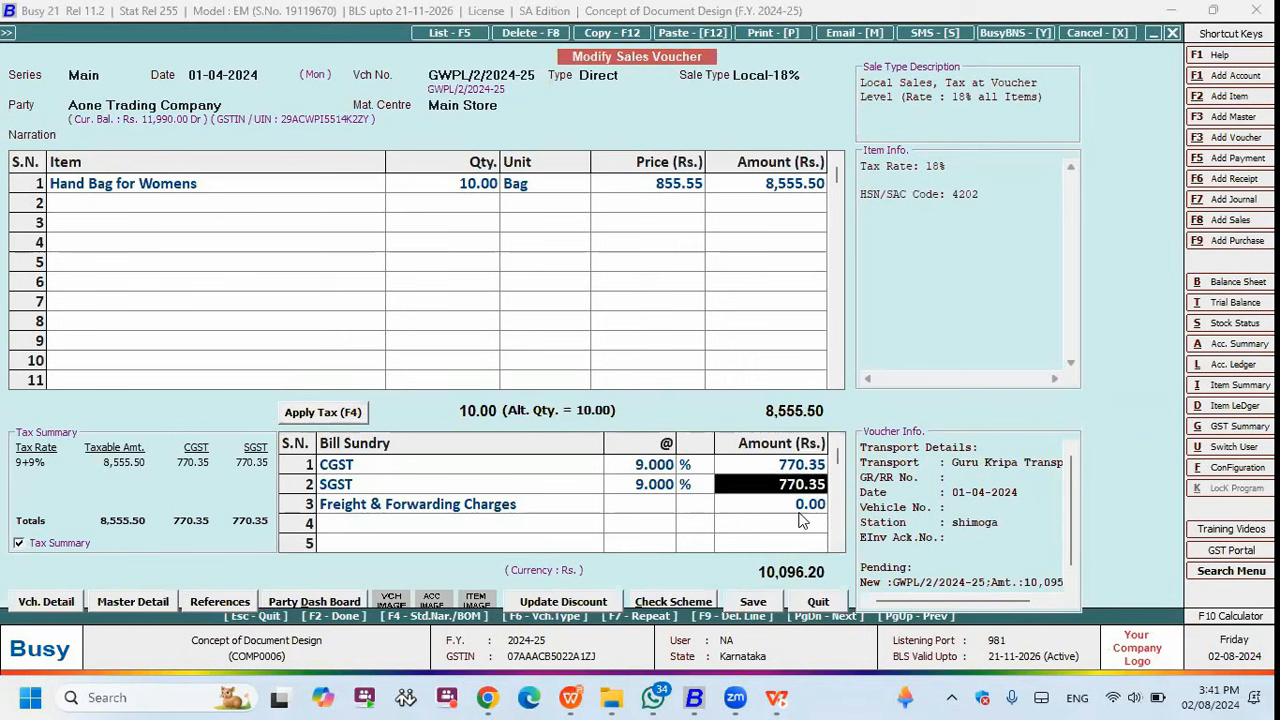
{"action": "key", "text": "Up"}
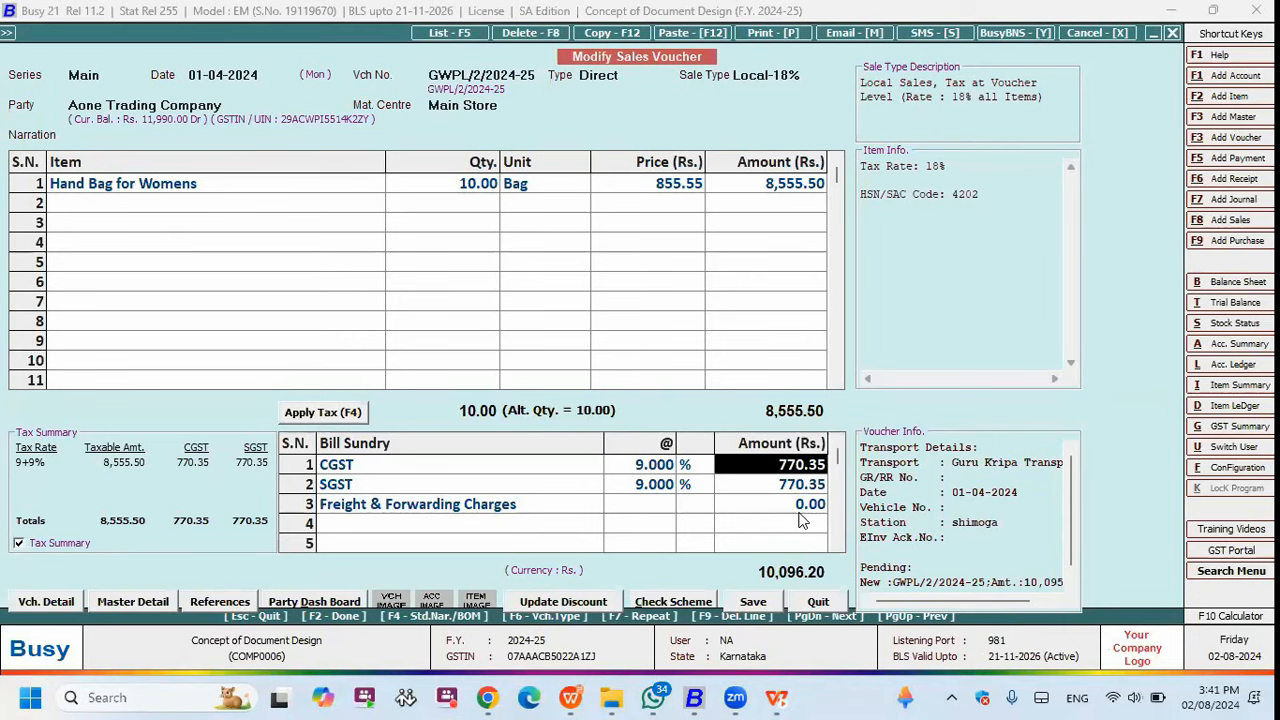
- Open Invoice/Document Printing (Advanced) from the configuration list
{"action": "key", "text": "alt+f"}
{"action": "left_click", "coordinate": [219, 208]}
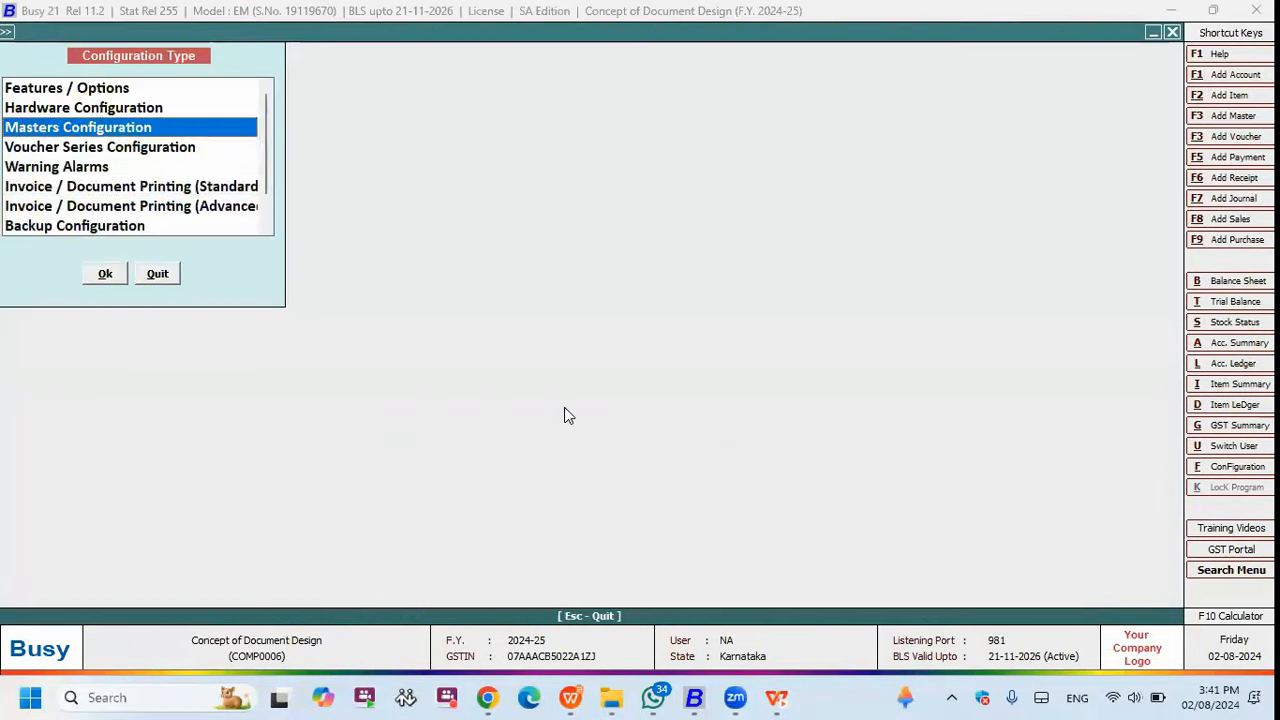
{"action": "key", "text": "Down"}
{"action": "key", "text": "Down"}
{"action": "key", "text": "Down"}
{"action": "key", "text": "Down"}
{"action": "key", "text": "Return"}
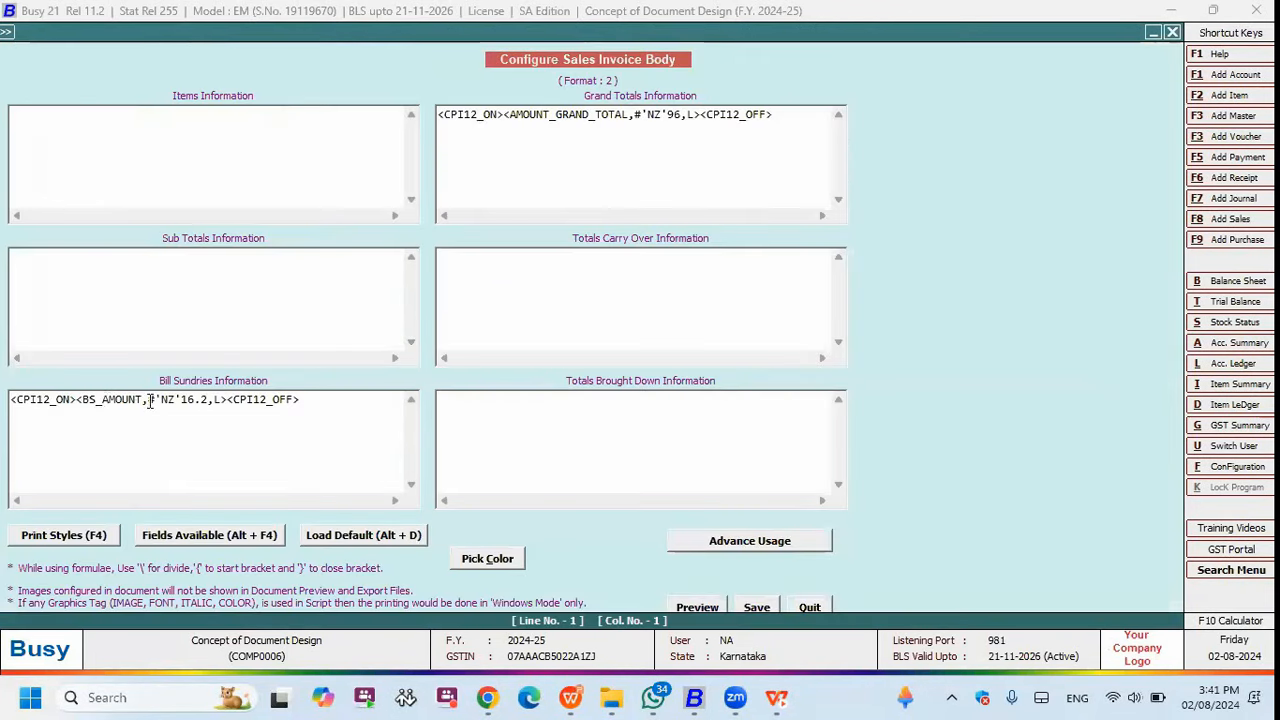
- Replace NZ with RU in the Bill Sundries formula, then switch to the presentation
{"action": "left_click", "coordinate": [150, 401]}
{"action": "left_click_drag", "start_coordinate": [163, 399], "coordinate": [174, 402]}
{"action": "key", "text": "Delete"}
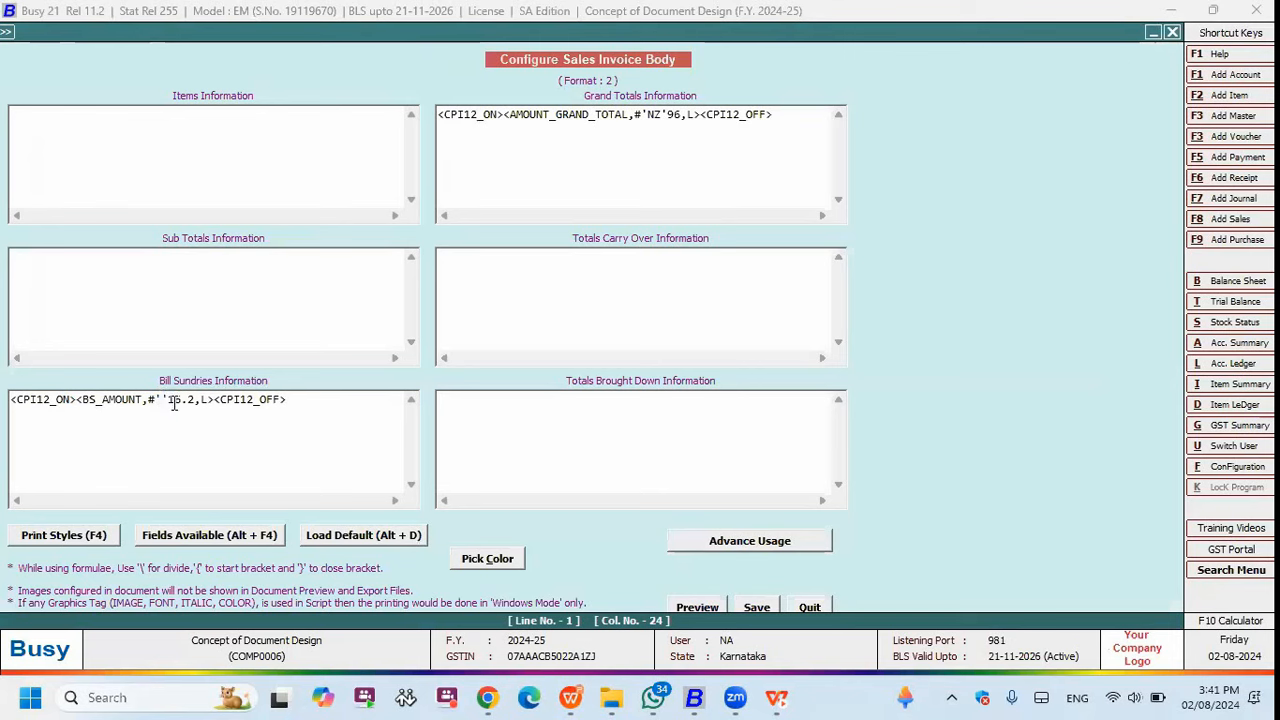
{"action": "type", "text": "RS"}
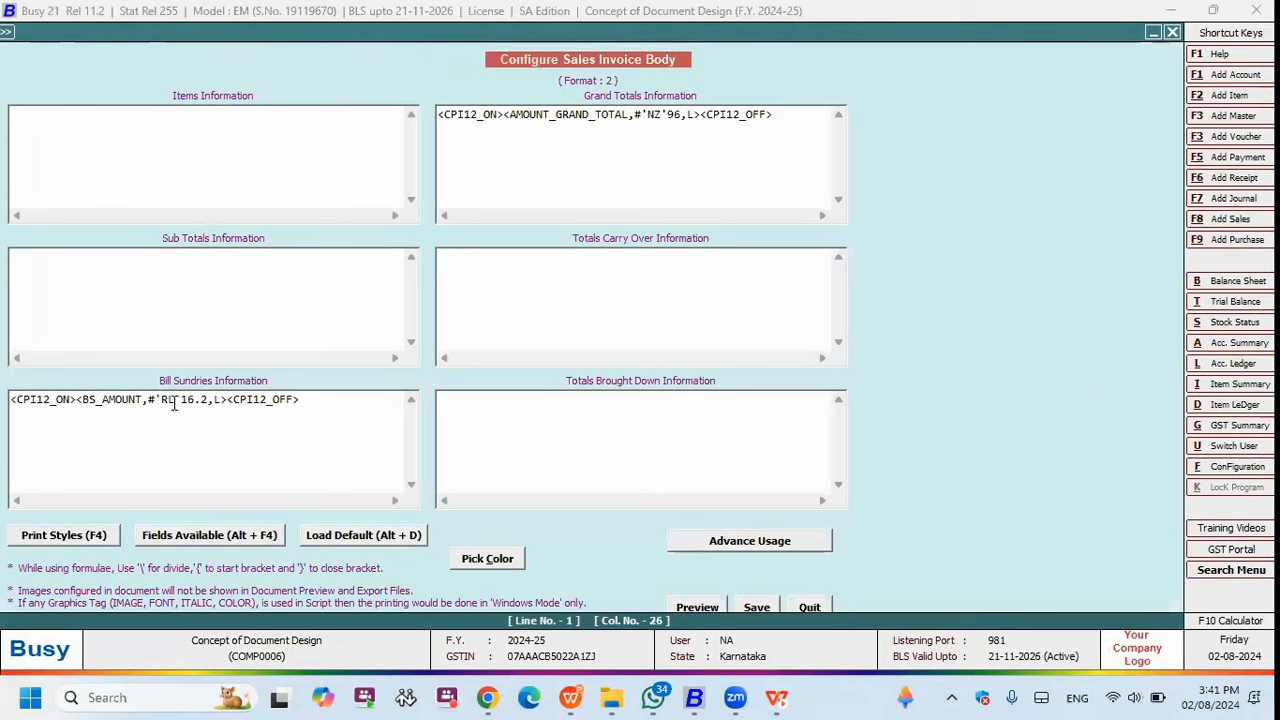
{"action": "key", "text": "BackSpace"}
{"action": "type", "text": "U"}
{"action": "left_click", "coordinate": [582, 695]}
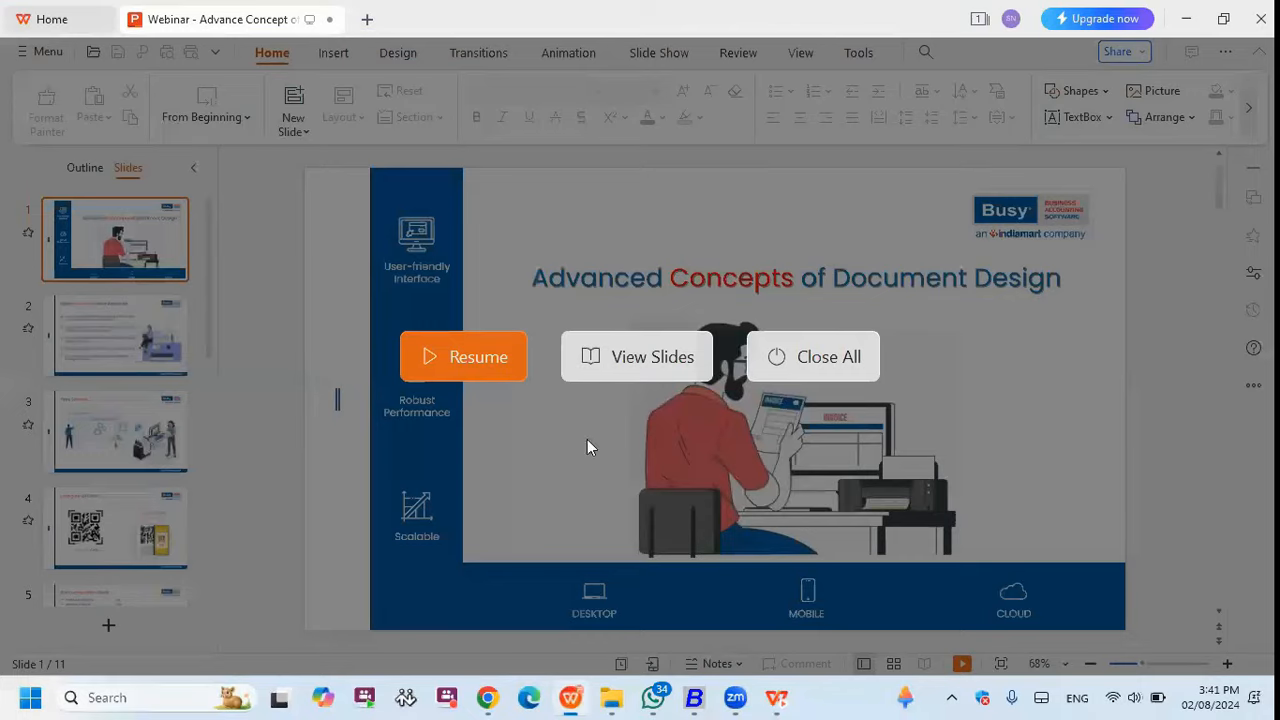
- Resume the slideshow on the #RU tag, then return to Busy and select the Bill Sundries line
{"action": "left_click", "coordinate": [502, 370]}
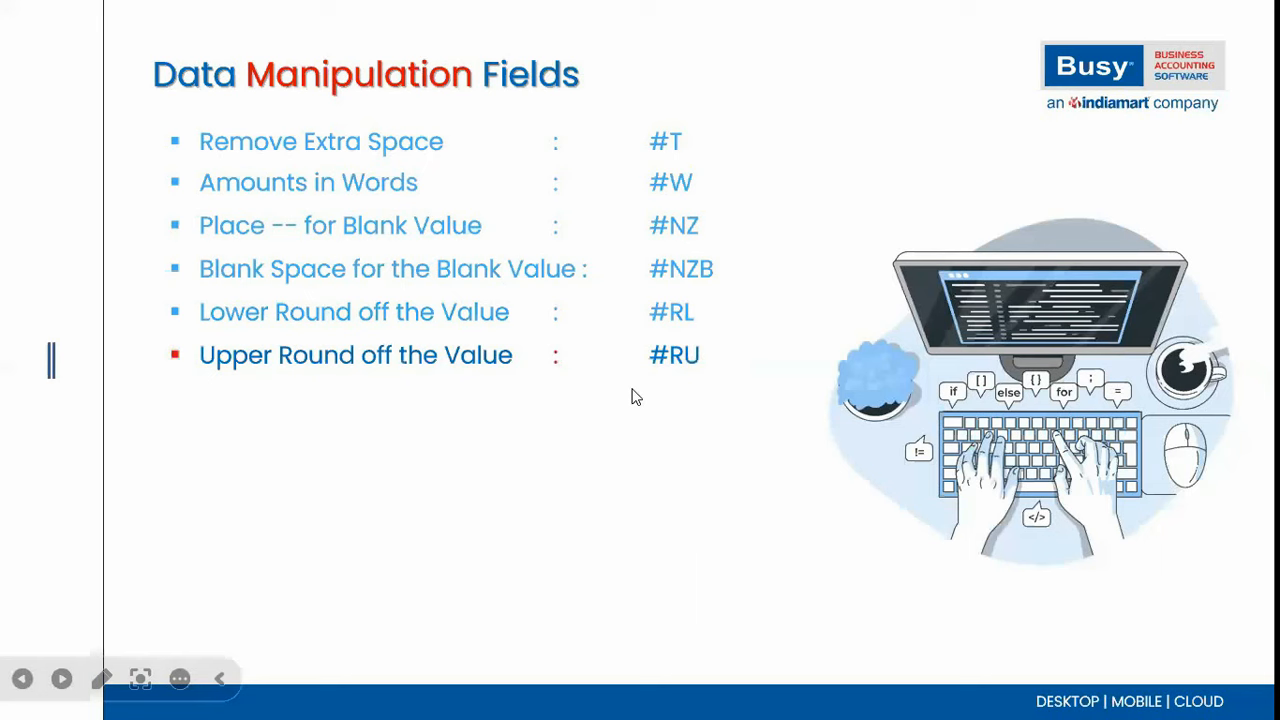
{"action": "key", "text": "alt+Tab"}
{"action": "left_click", "coordinate": [694, 697]}
{"action": "left_click", "coordinate": [745, 620]}
{"action": "left_click_drag", "start_coordinate": [304, 404], "coordinate": [10, 402]}
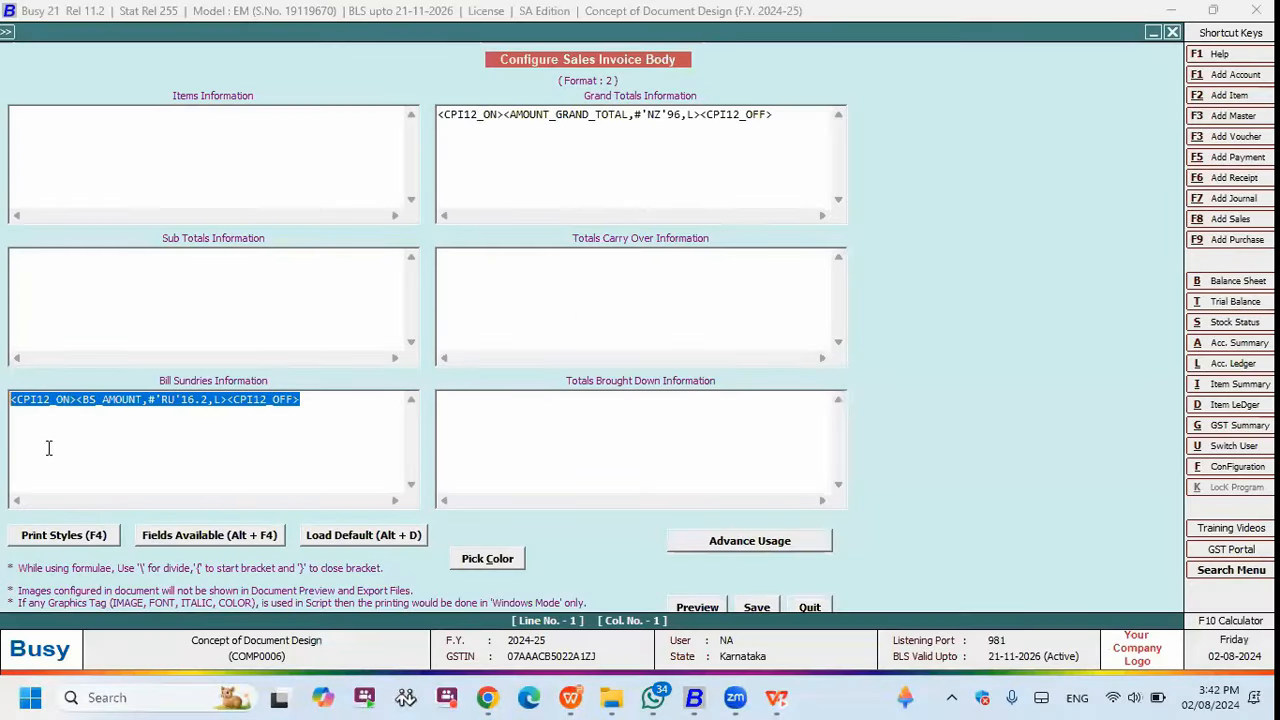
- Save the body format and preview the invoice showing CGST and SGST rounded up to 771.00
{"action": "left_click", "coordinate": [337, 407]}
{"action": "key", "text": "Return"}
{"action": "type", "text": "#'T'"}
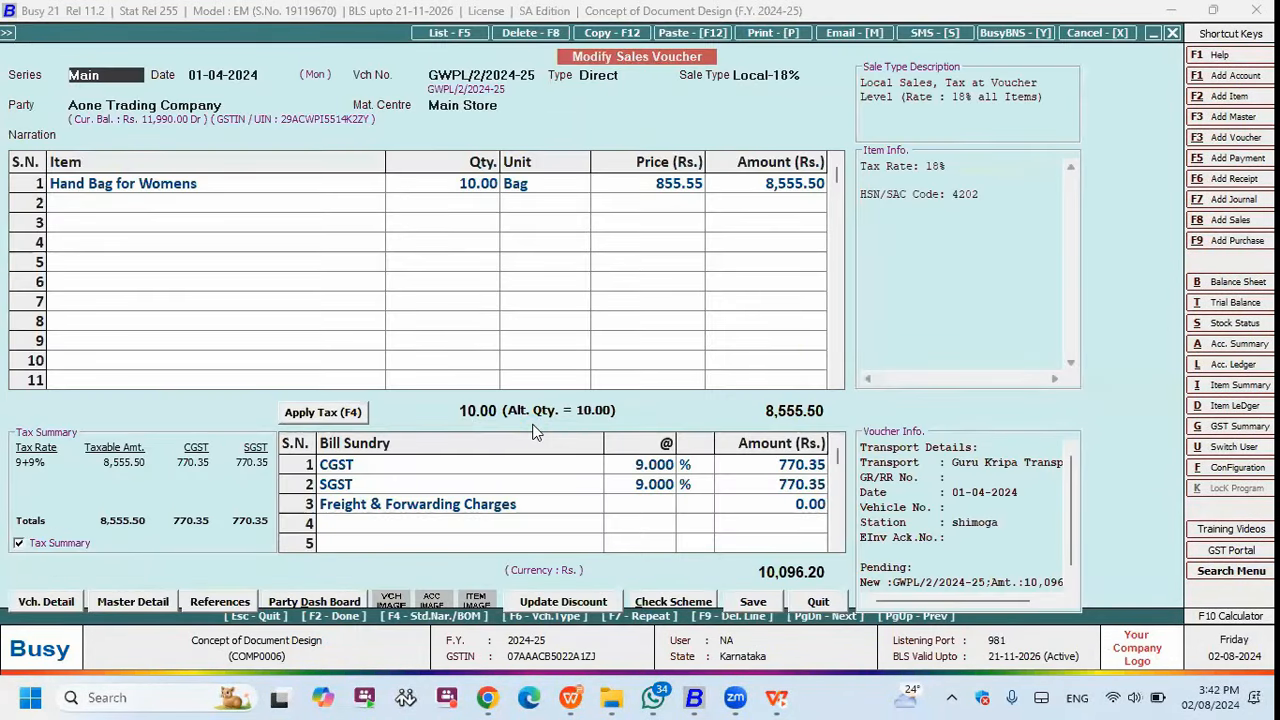
{"action": "key", "text": "alt+p"}
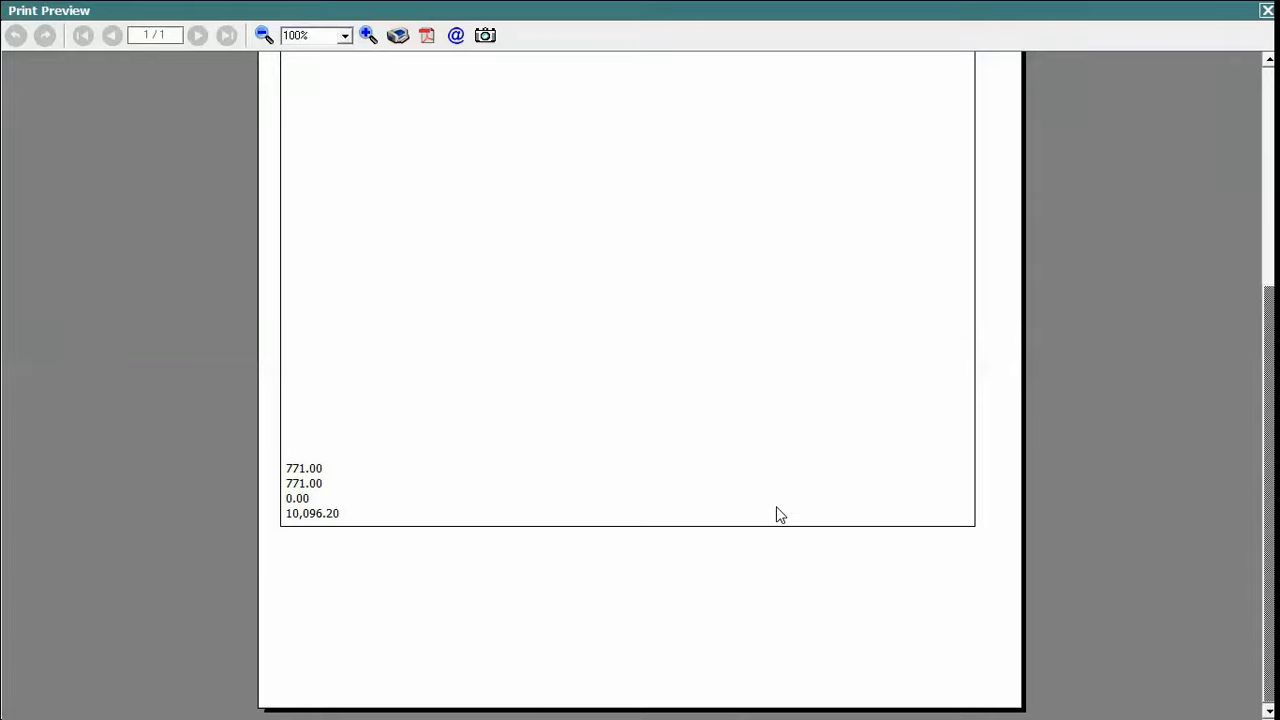
{"action": "key", "text": "Escape"}
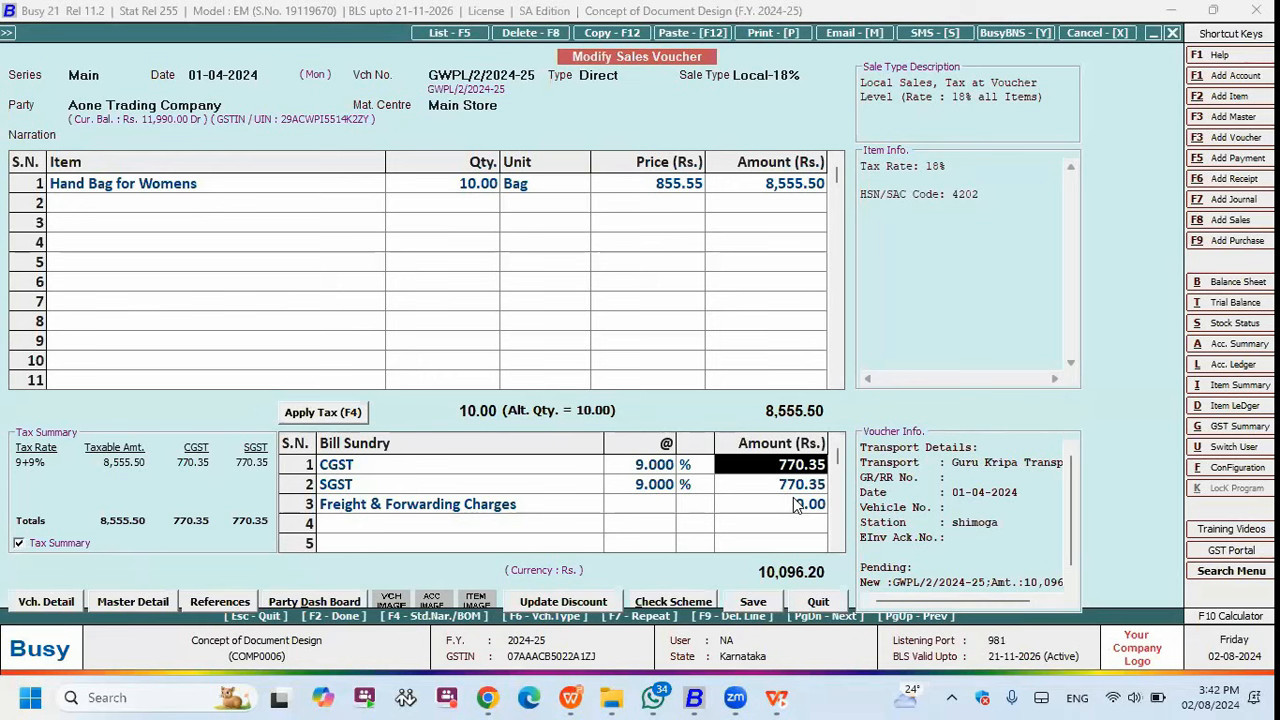
- Resume the WPS slideshow to the #RA automatic rounding bullet, then return to Busy
{"action": "left_click", "coordinate": [590, 697]}
{"action": "left_click", "coordinate": [482, 364]}
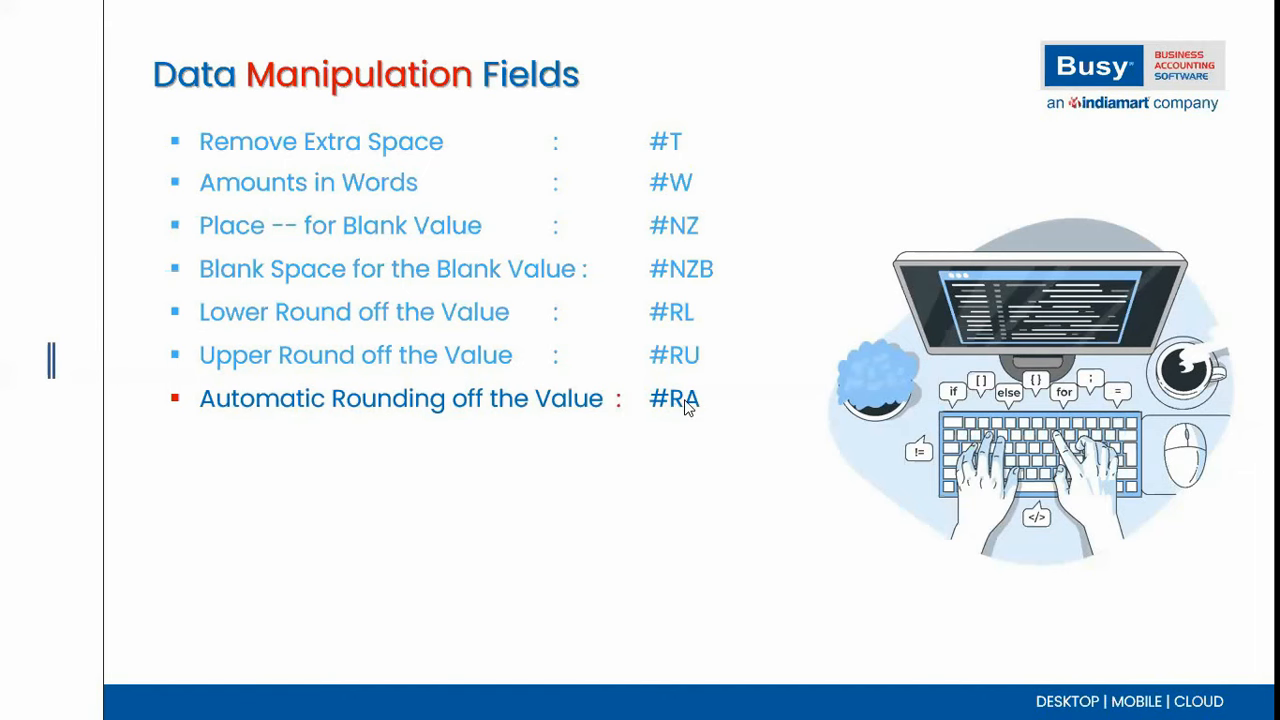
{"action": "key", "text": "alt+Tab"}
{"action": "key", "text": "alt+Tab"}
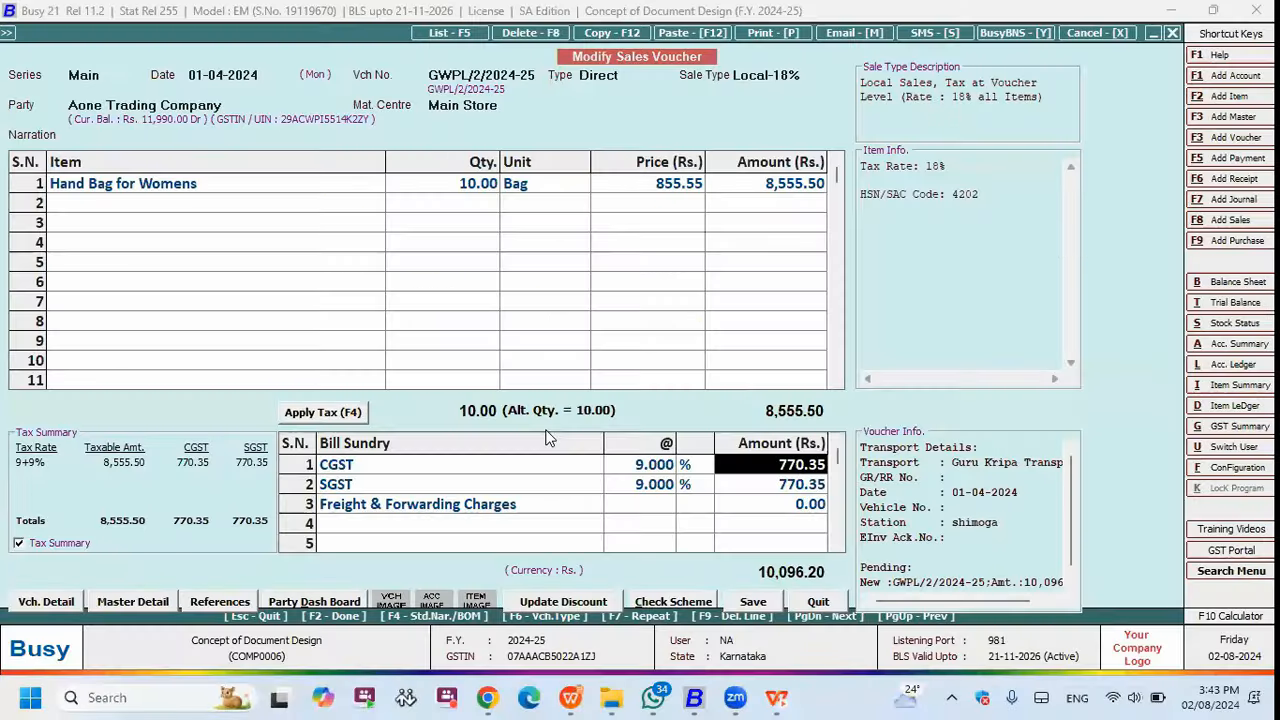
- Change format 2's Bill Sundries tag from RU to RA, save, and preview the 770.00 tax lines
{"action": "key", "text": "alt+f"}
{"action": "double_click", "coordinate": [221, 206]}
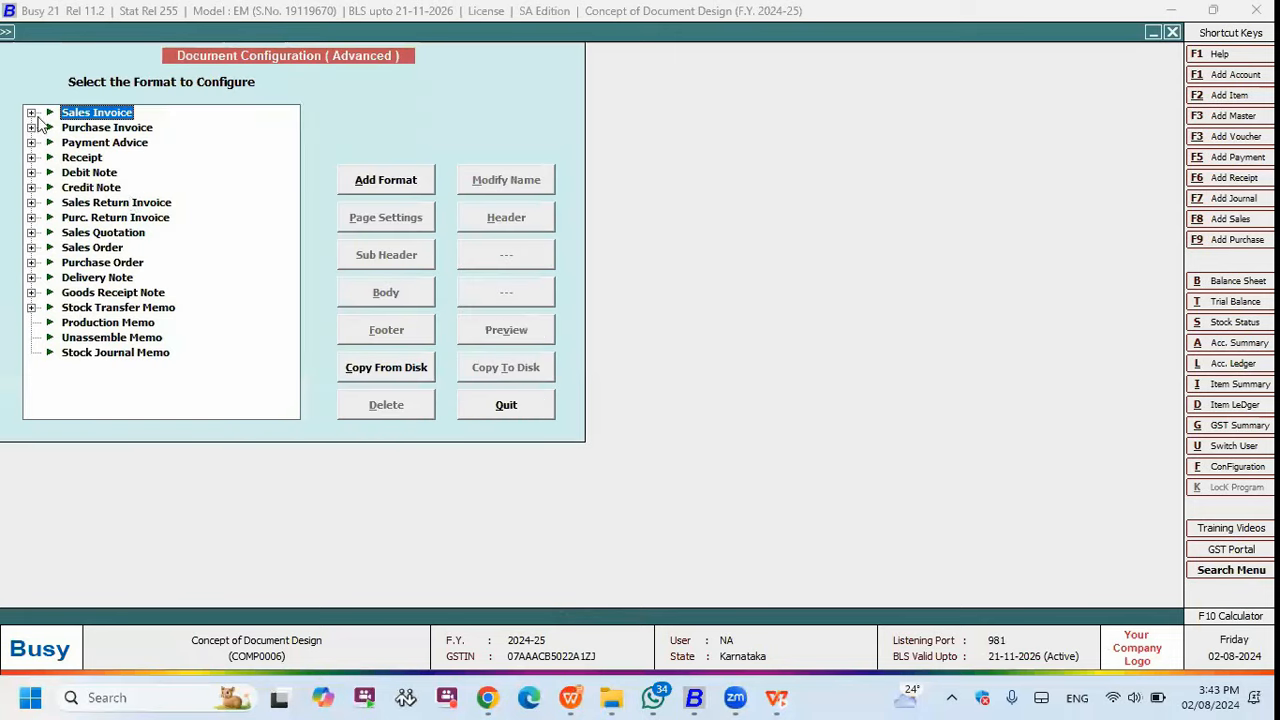
{"action": "key", "text": "Right"}
{"action": "left_click", "coordinate": [388, 292]}
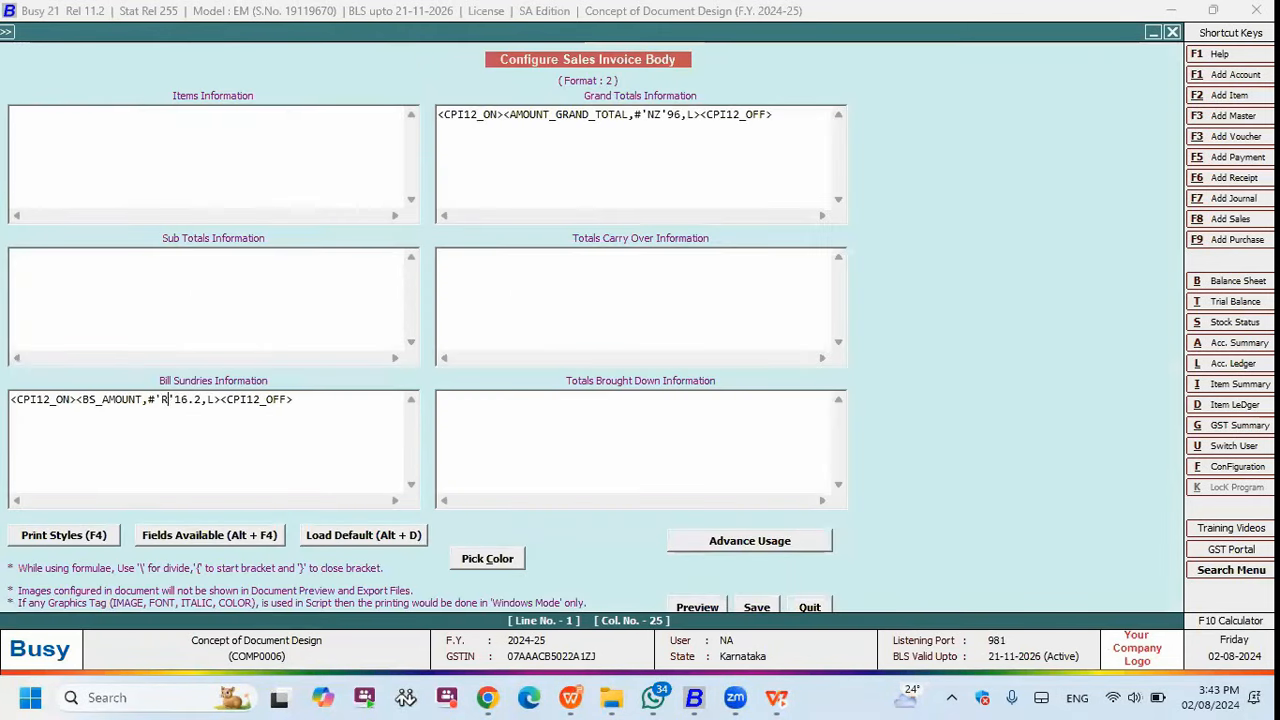
{"action": "left_click", "coordinate": [755, 605]}
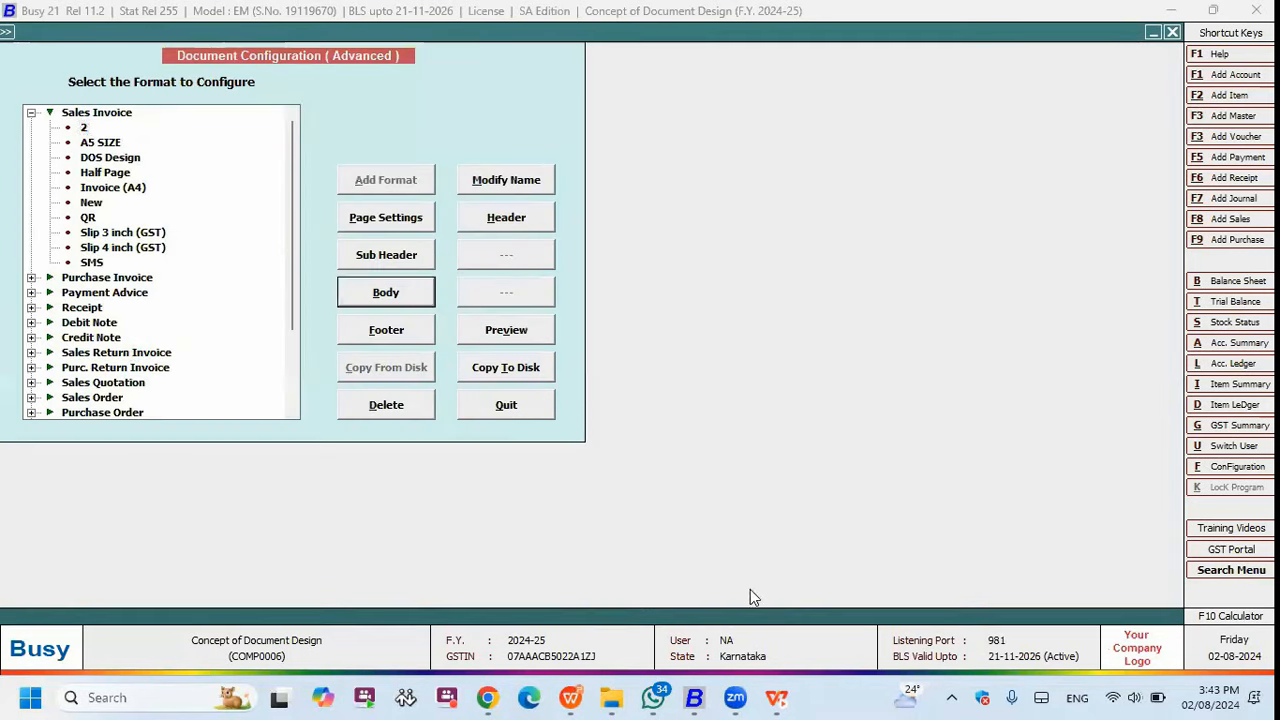
{"action": "key", "text": "Escape"}
{"action": "key", "text": "Escape"}
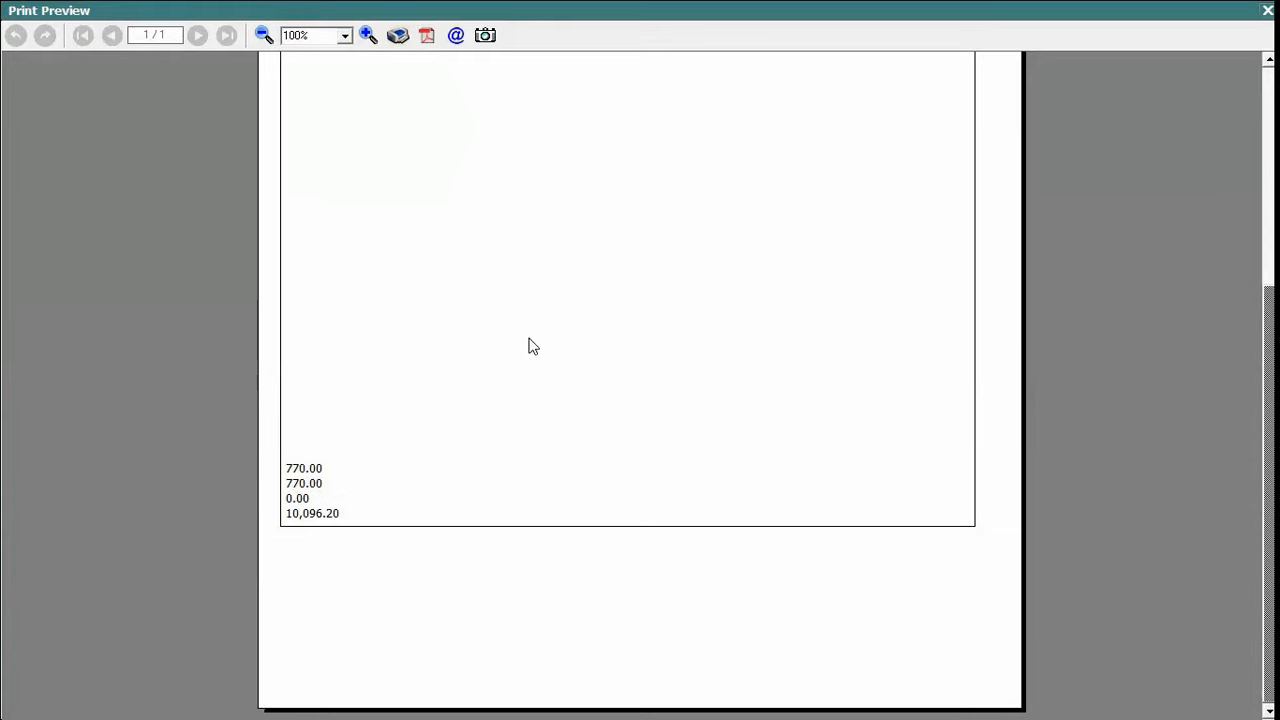
{"action": "key", "text": "Escape"}
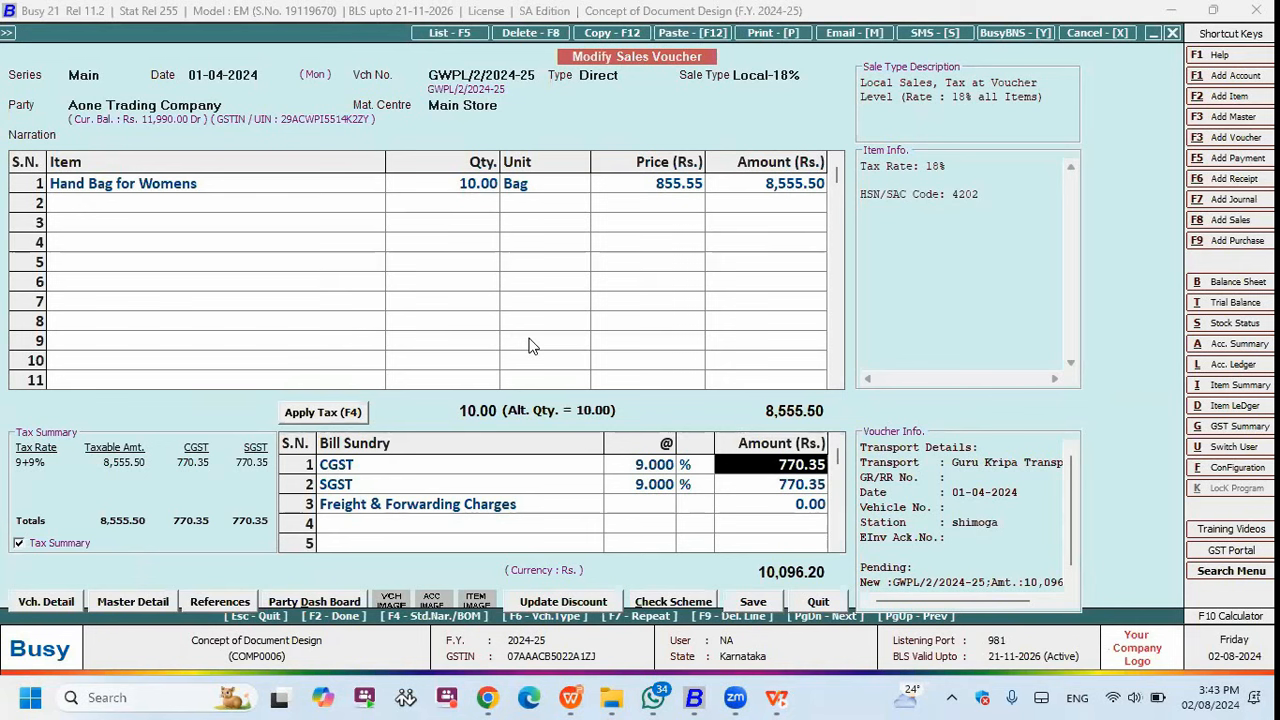
- Present the #LT Left Trim slide, then reopen Sales Invoice format 2's body layout in Busy
{"action": "left_click", "coordinate": [571, 697]}
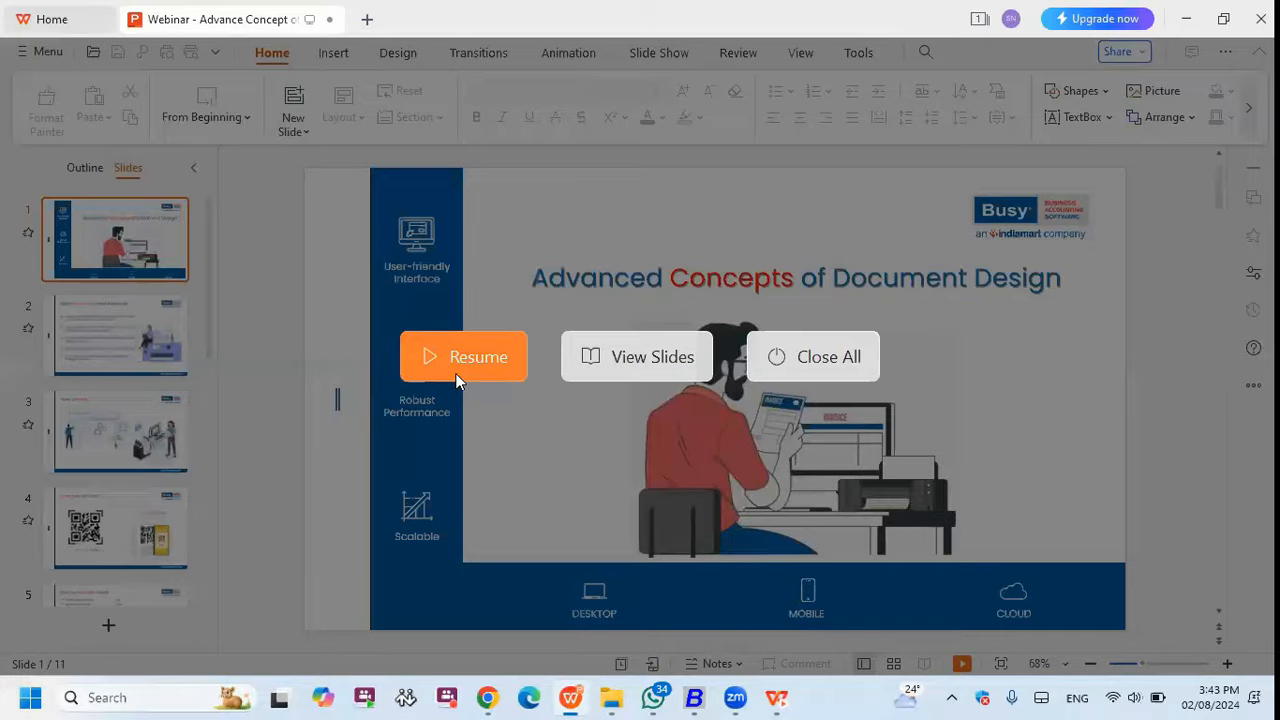
{"action": "left_click", "coordinate": [463, 357]}
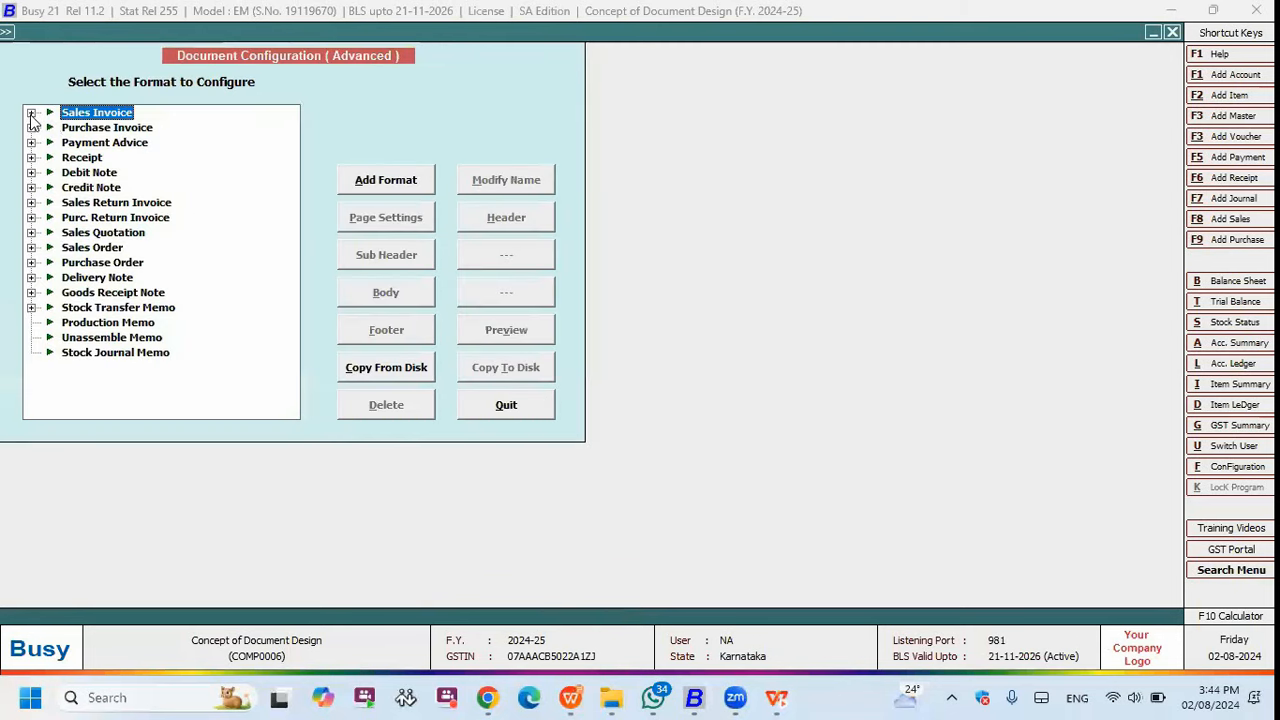
{"action": "left_click", "coordinate": [31, 114]}
{"action": "left_click", "coordinate": [390, 292]}
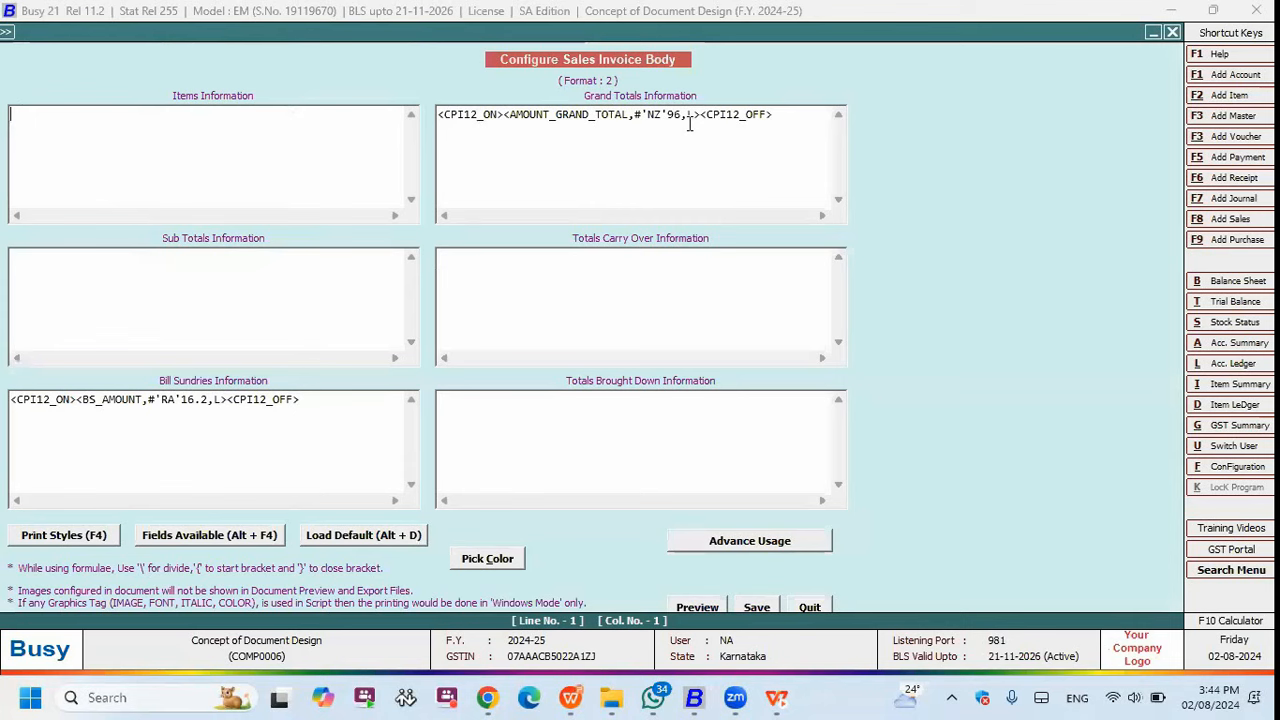
- Replace #NZ in the grand total tag with P" for double-quote padding, save, and exit configuration
{"action": "left_click_drag", "start_coordinate": [504, 114], "coordinate": [647, 115]}
{"action": "type", "text": "\""}
{"action": "key", "text": "BackSpace"}
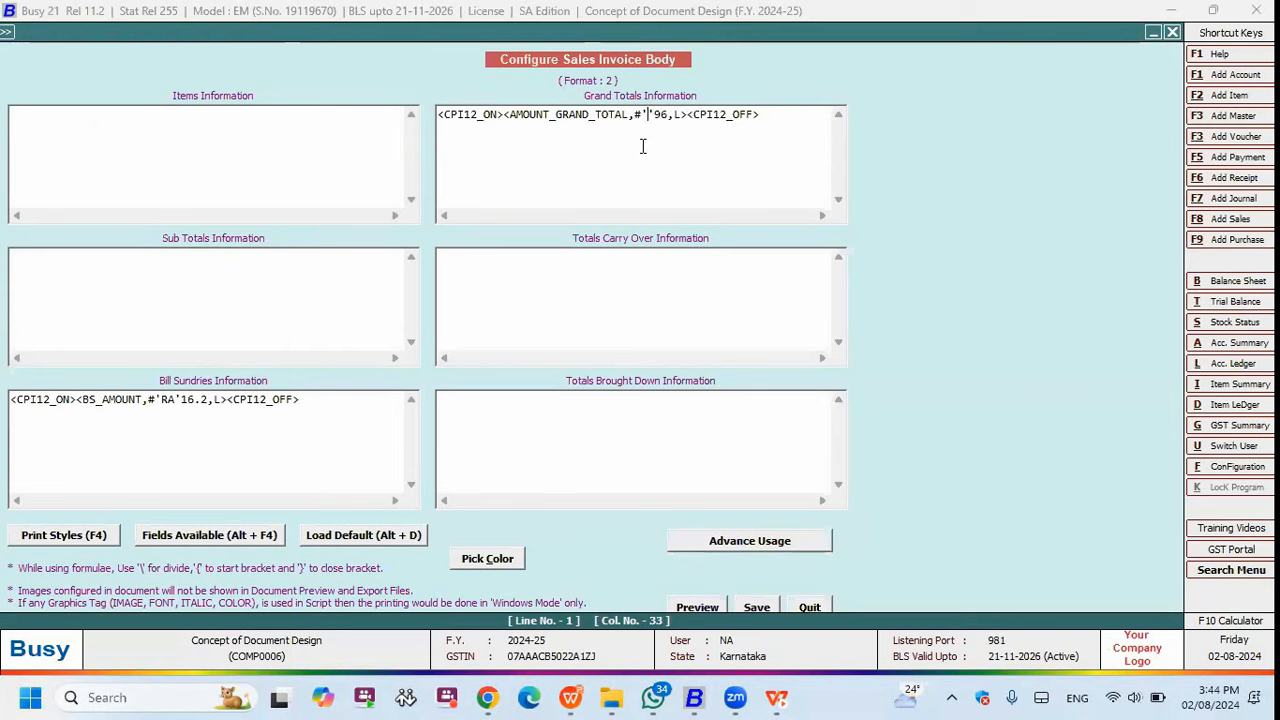
{"action": "type", "text": "P"}
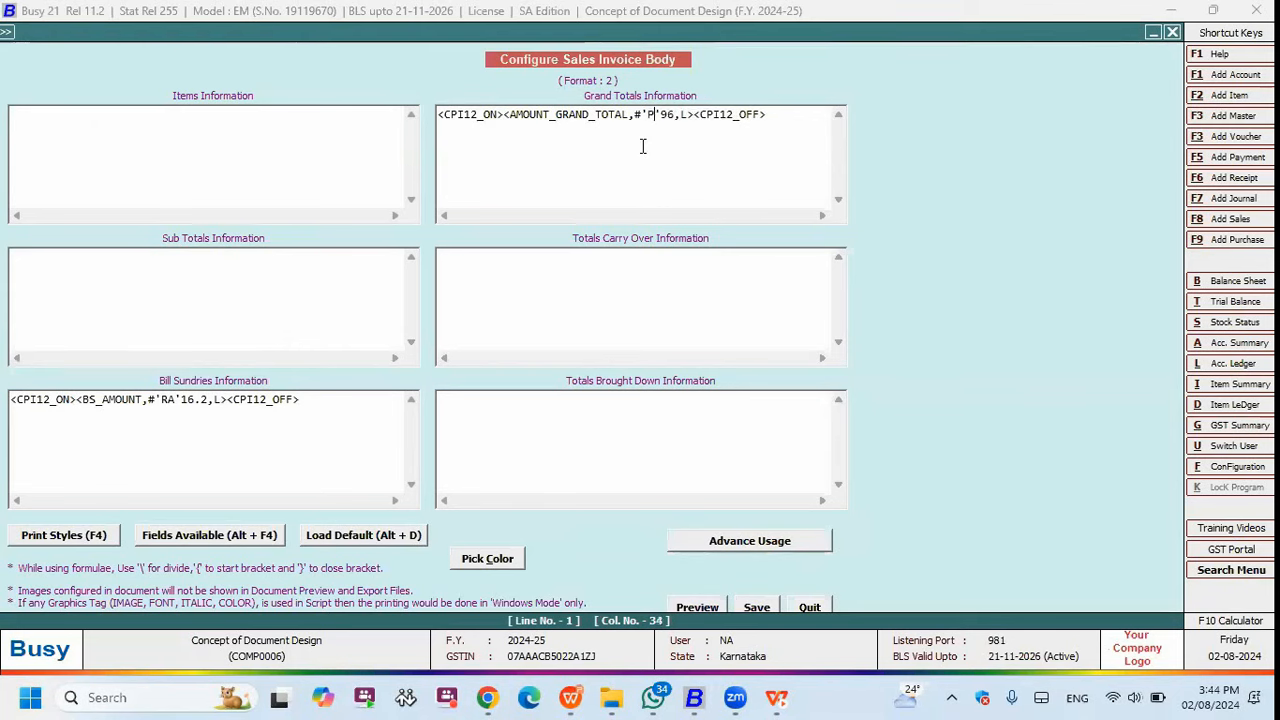
{"action": "type", "text": "\""}
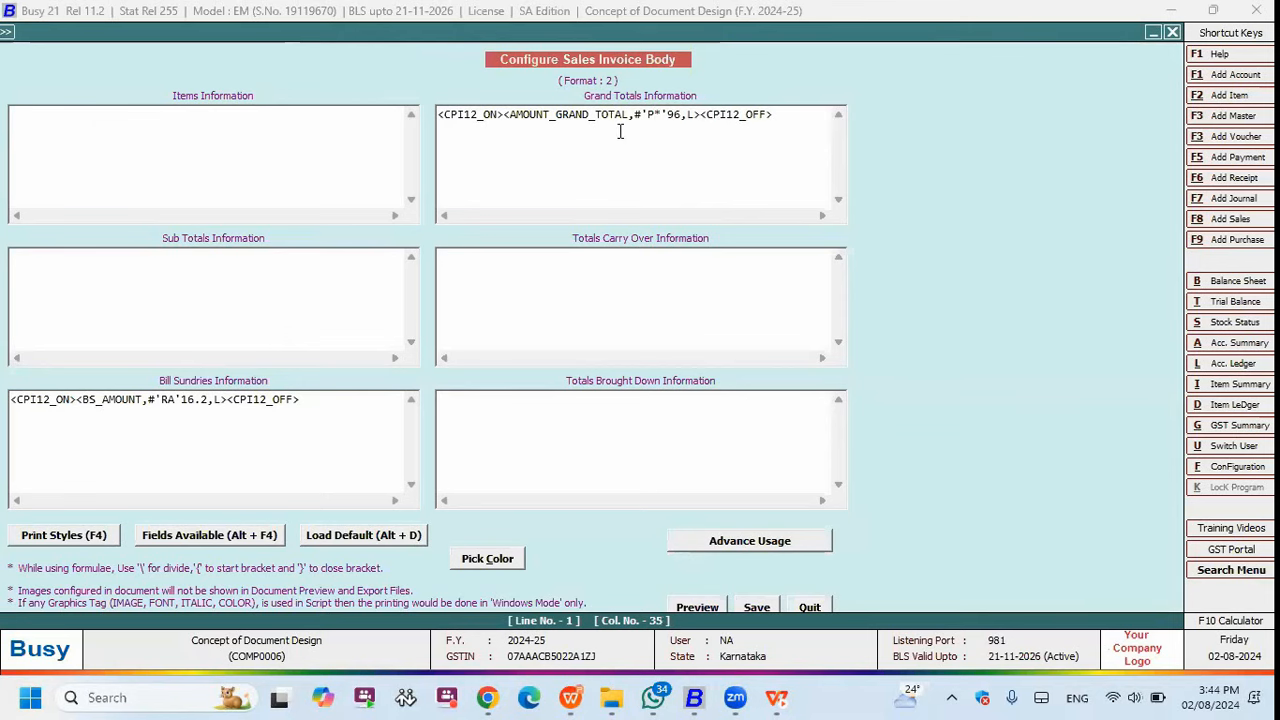
{"action": "key", "text": "F2"}
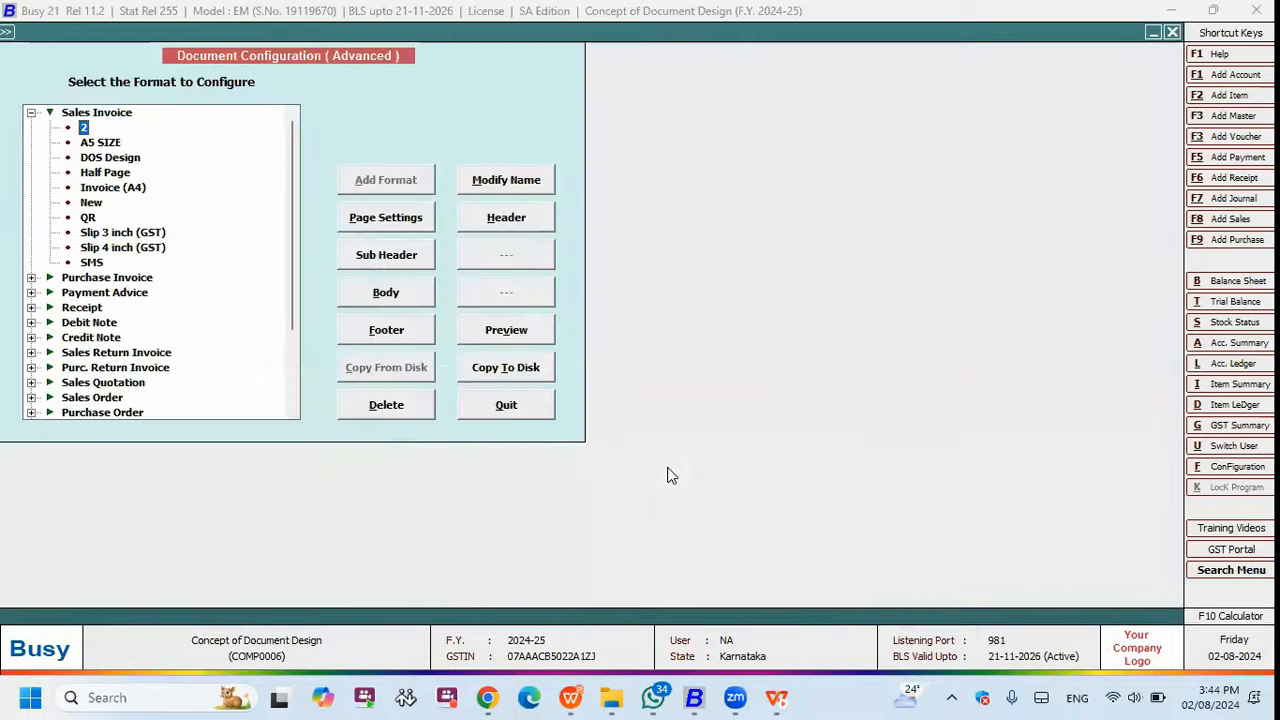
{"action": "key", "text": "Escape"}
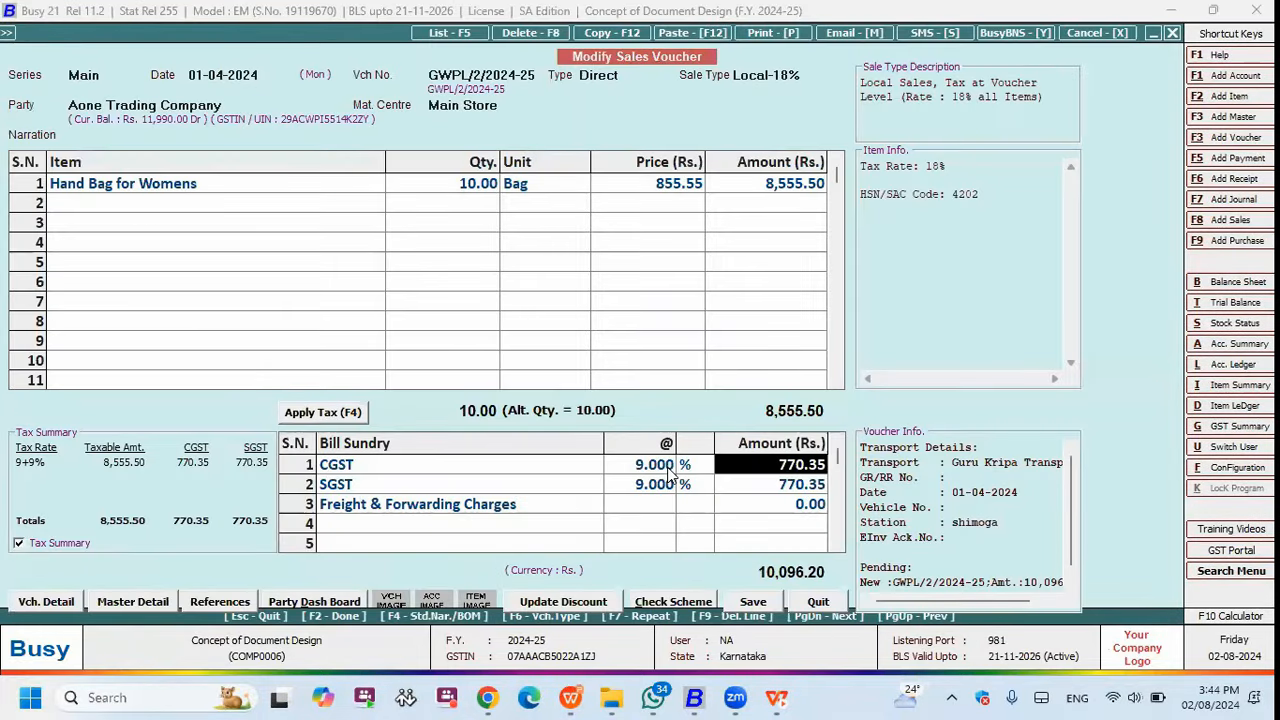
- Preview the invoice printout to check the padded grand total
{"action": "key", "text": "alt+p"}
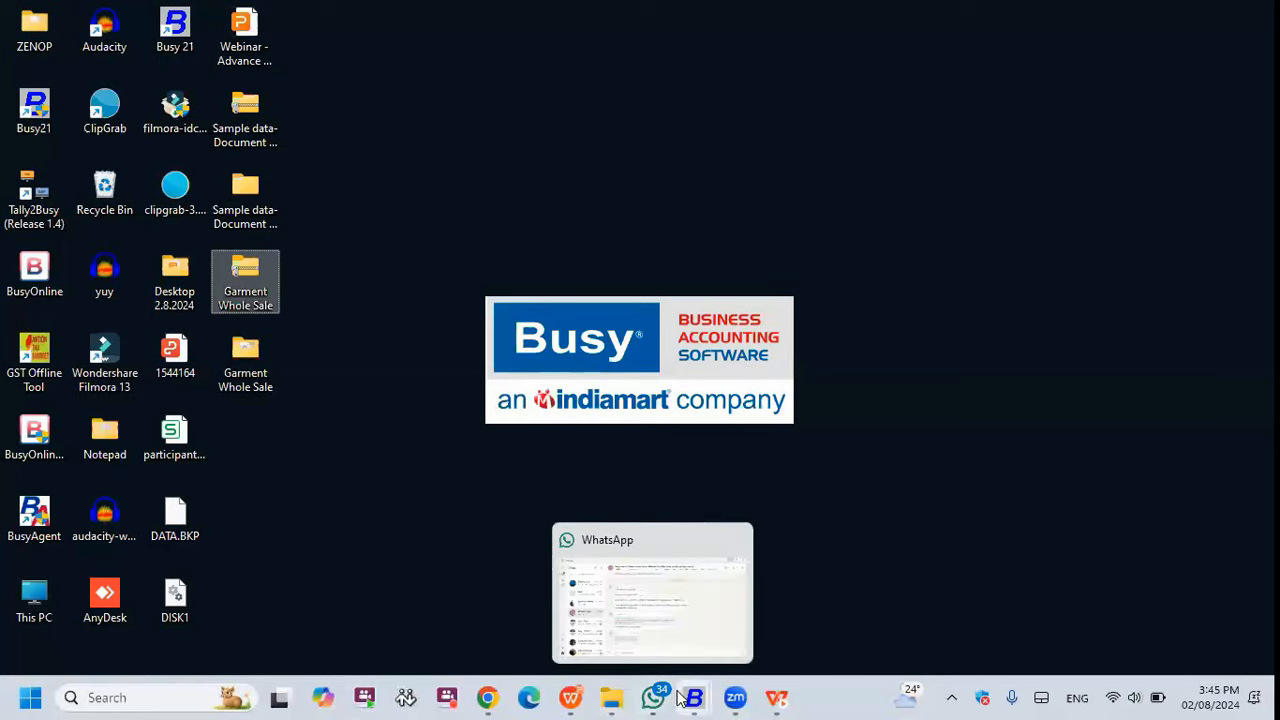
- Highlight the #S example <AMOUNT_IN_WORDS,#'S10'20,R> in BUSY Help, then return to Busy
{"action": "mouse_move", "coordinate": [694, 697]}
{"action": "left_click", "coordinate": [980, 624]}
{"action": "scroll", "coordinate": [571, 451], "scroll_direction": "down", "scroll_amount": 4}
{"action": "scroll", "coordinate": [470, 477], "scroll_direction": "down", "scroll_amount": 6}
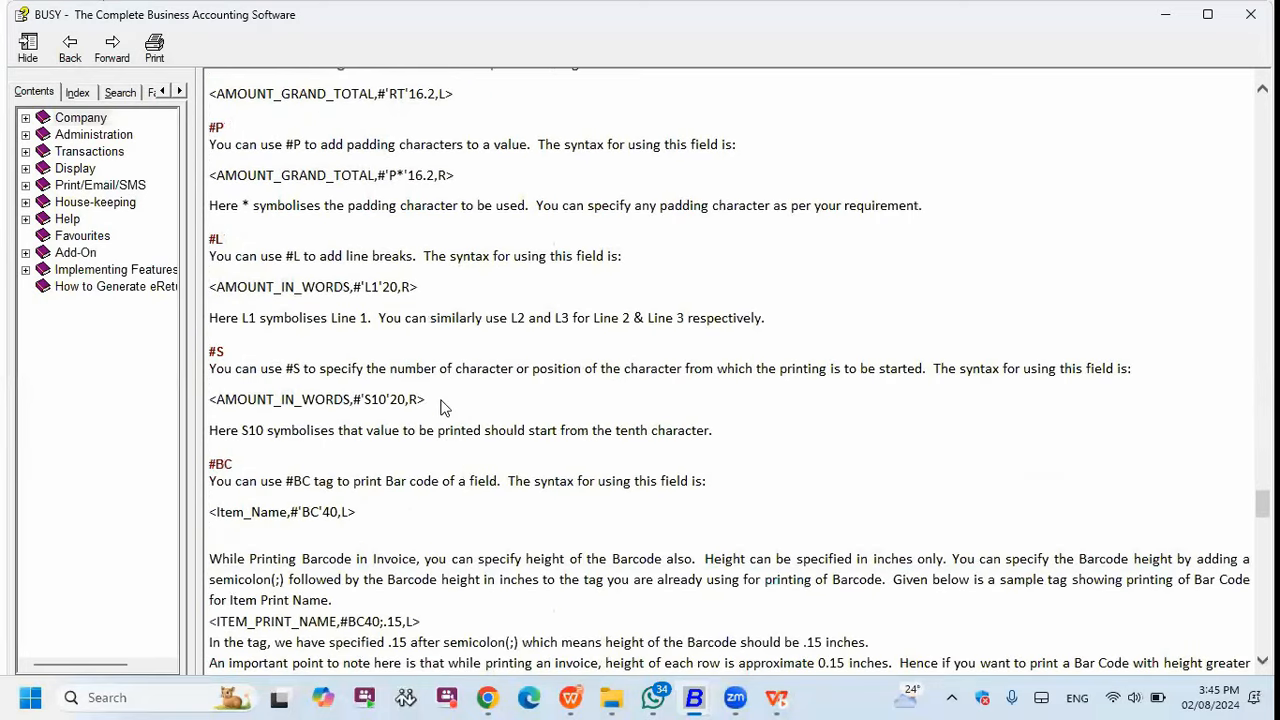
{"action": "left_click_drag", "start_coordinate": [440, 401], "coordinate": [210, 400]}
{"action": "key", "text": "ctrl+c"}
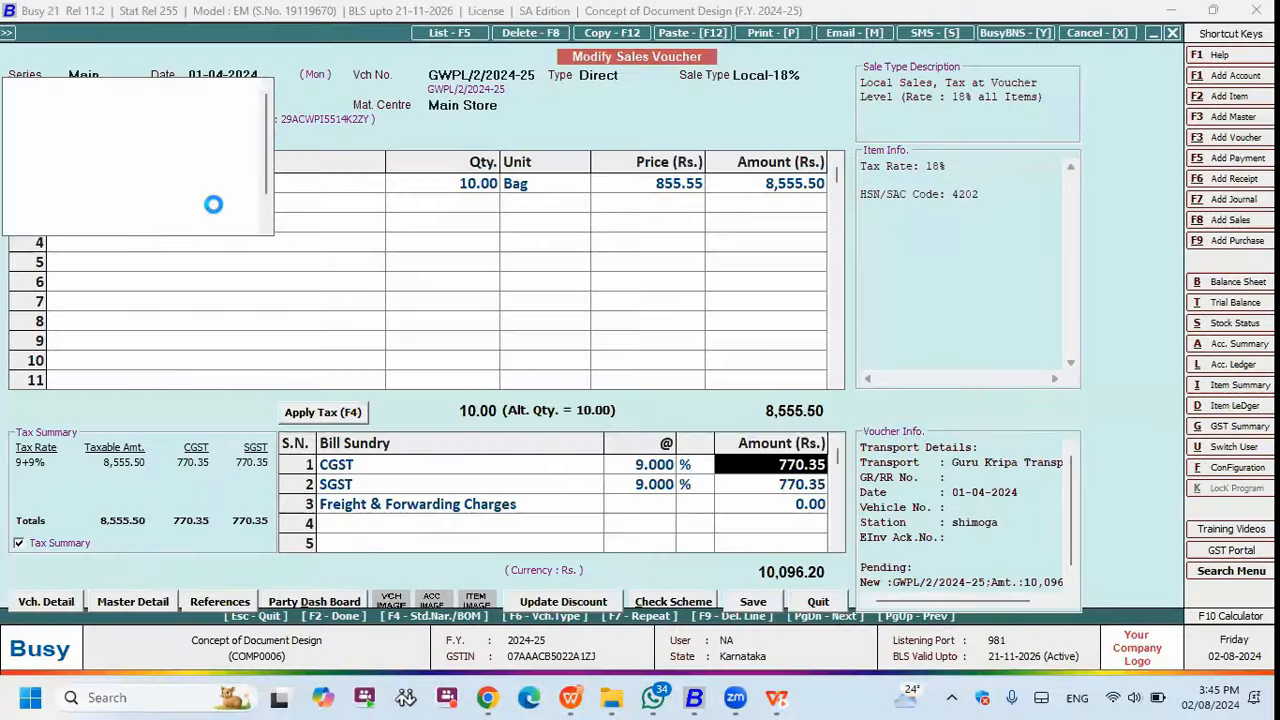
{"action": "left_click", "coordinate": [211, 204]}
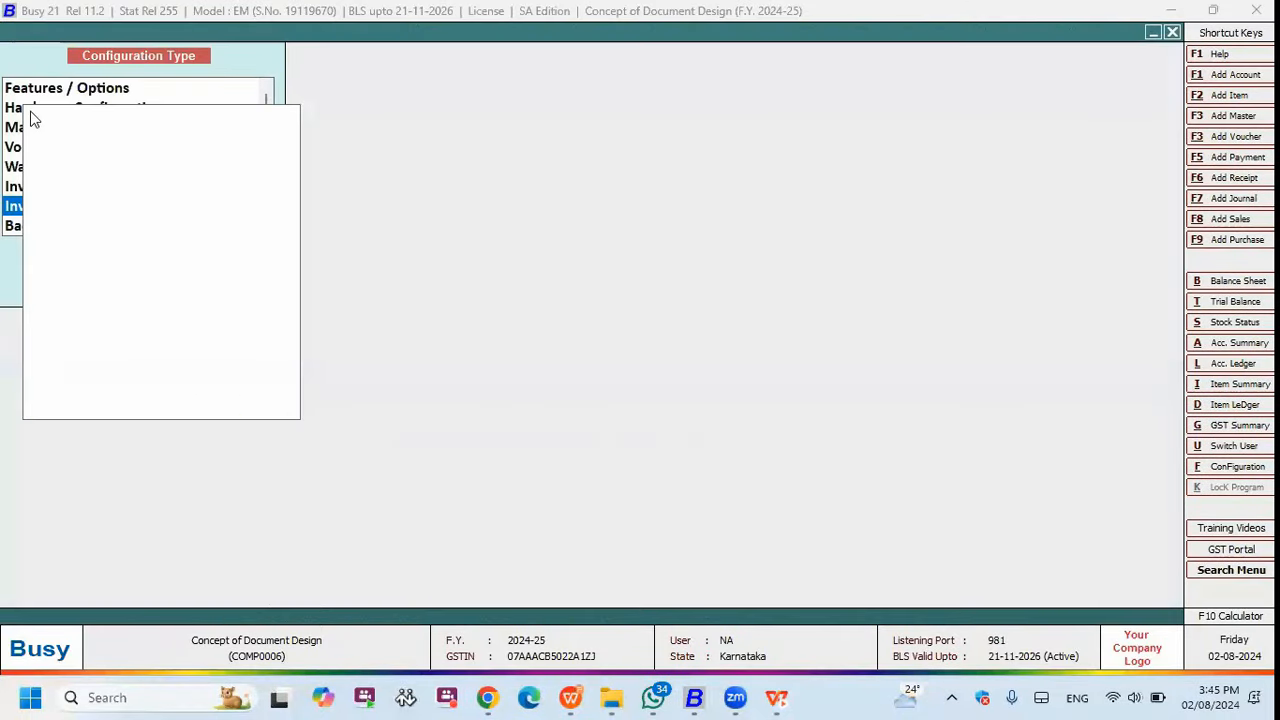
- Change format 2's grand total tag to <AMOUNT_GRAND_TOTAL,#'S20'96,L> and save the body
{"action": "left_click", "coordinate": [84, 128]}
{"action": "left_click", "coordinate": [386, 292]}
{"action": "left_click", "coordinate": [654, 116]}
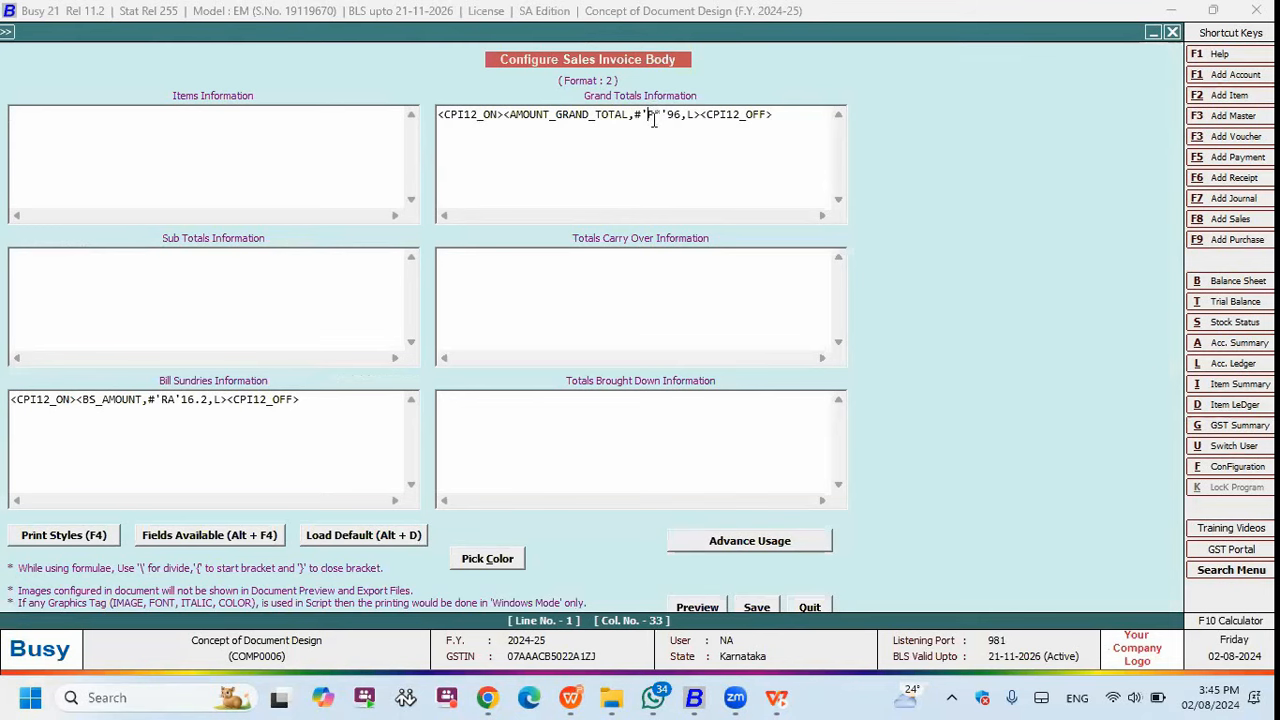
{"action": "key", "text": "Delete"}
{"action": "key", "text": "Delete"}
{"action": "type", "text": "S1"}
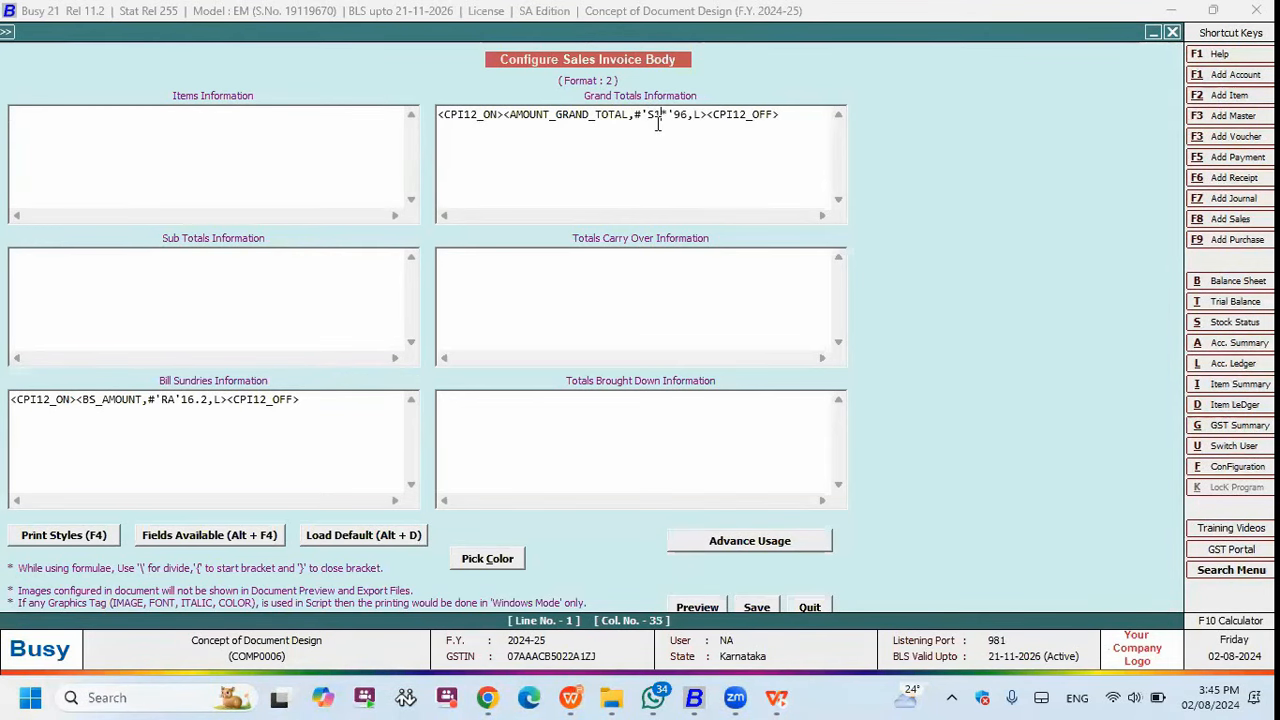
{"action": "key", "text": "BackSpace"}
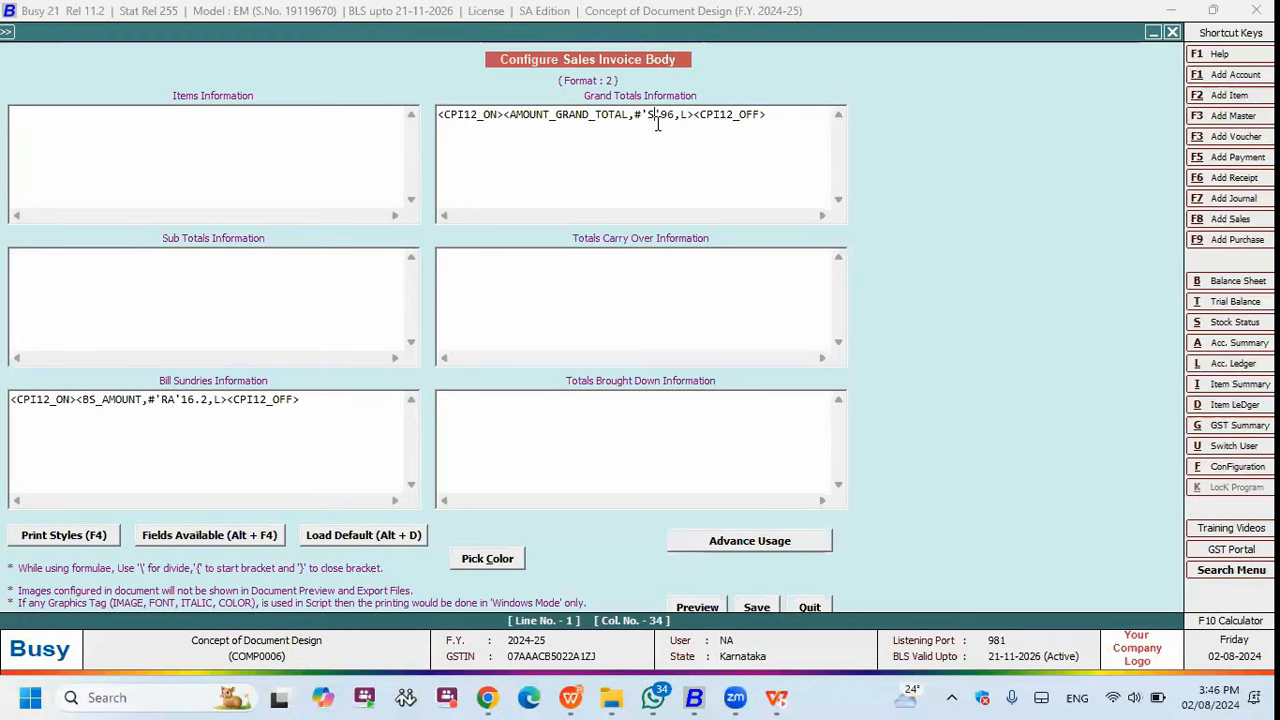
{"action": "type", "text": "20'"}
{"action": "left_click_drag", "start_coordinate": [784, 112], "coordinate": [256, 111]}
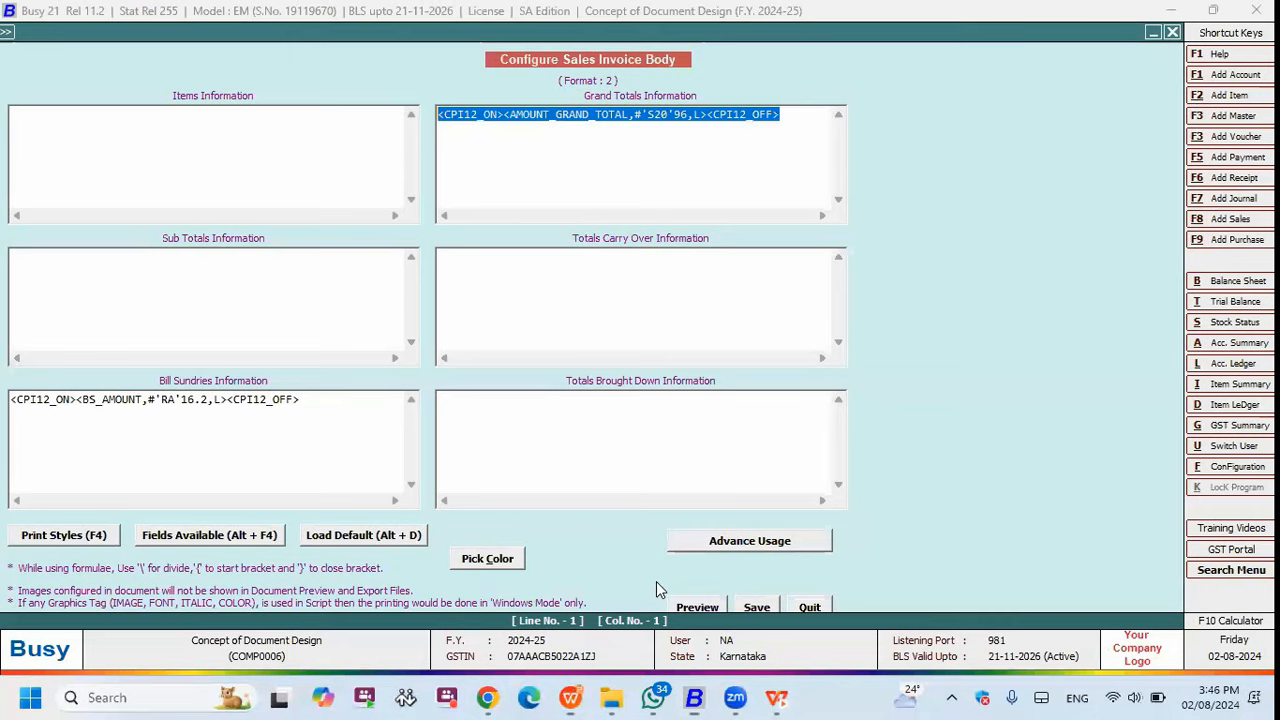
{"action": "left_click", "coordinate": [705, 154]}
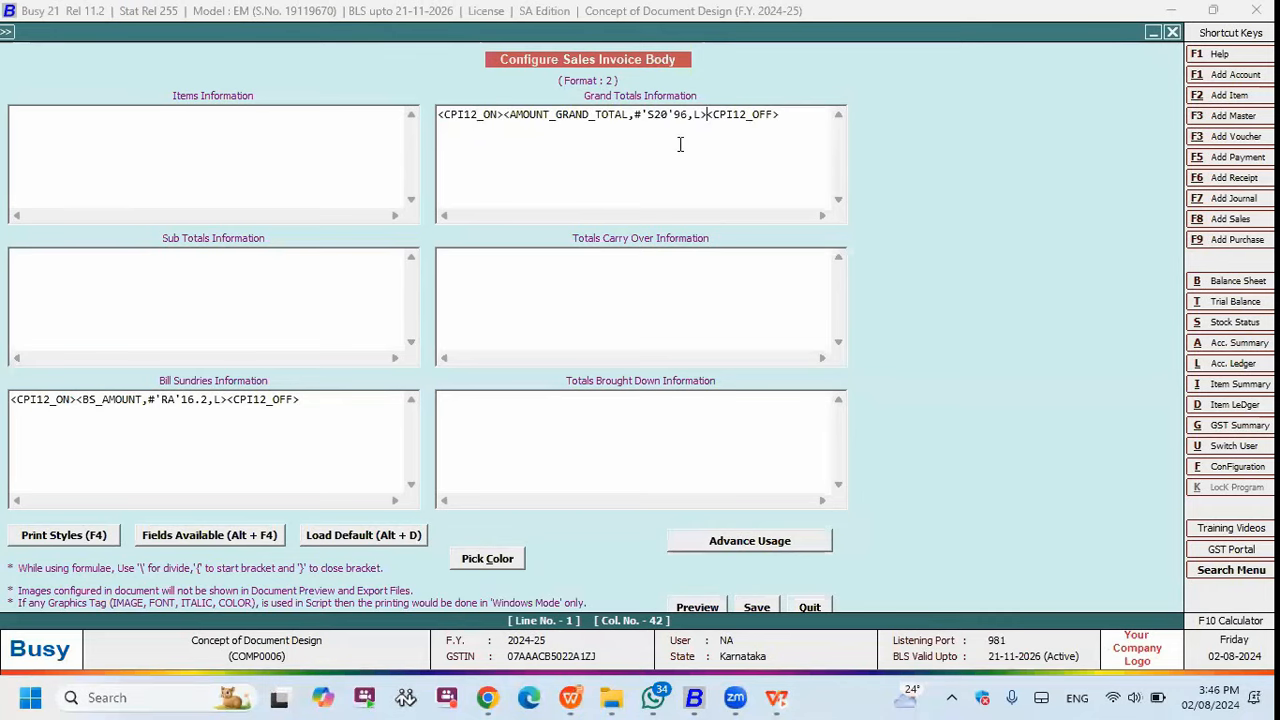
{"action": "left_click", "coordinate": [757, 606]}
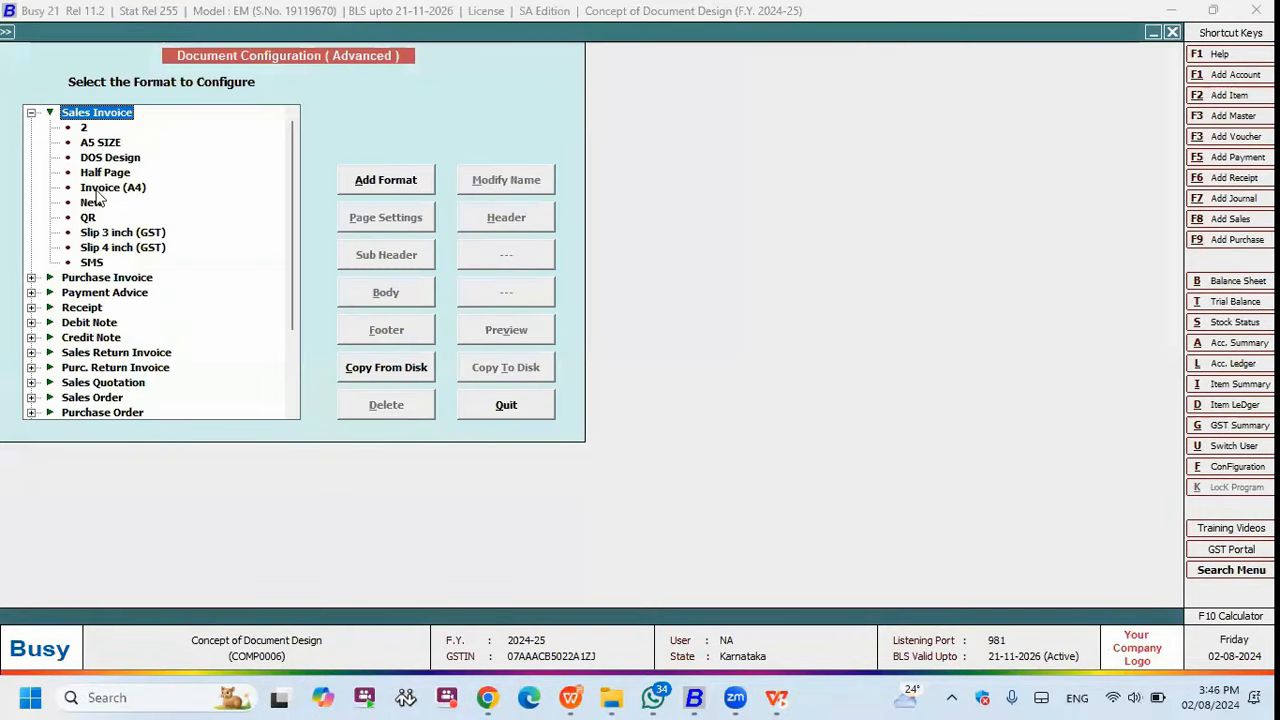
- Reopen format 2's body layout and consult the #S example in BUSY Help
{"action": "left_click", "coordinate": [83, 130]}
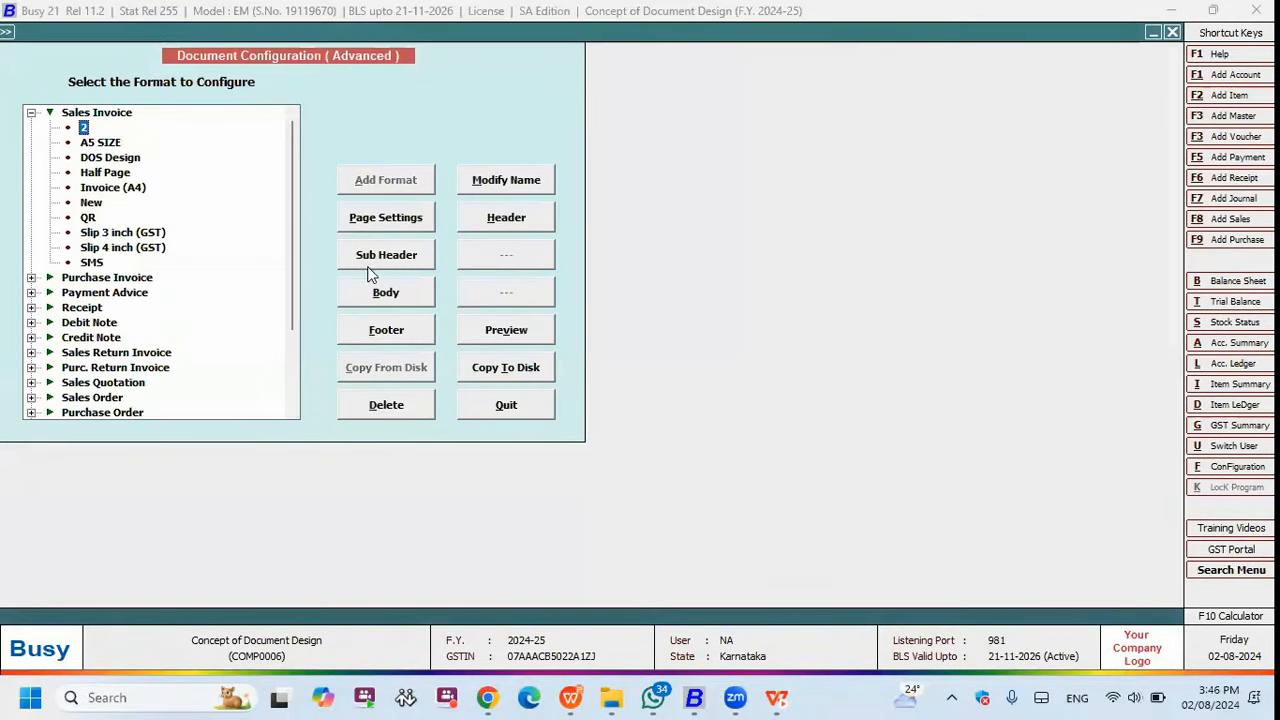
{"action": "left_click", "coordinate": [408, 298]}
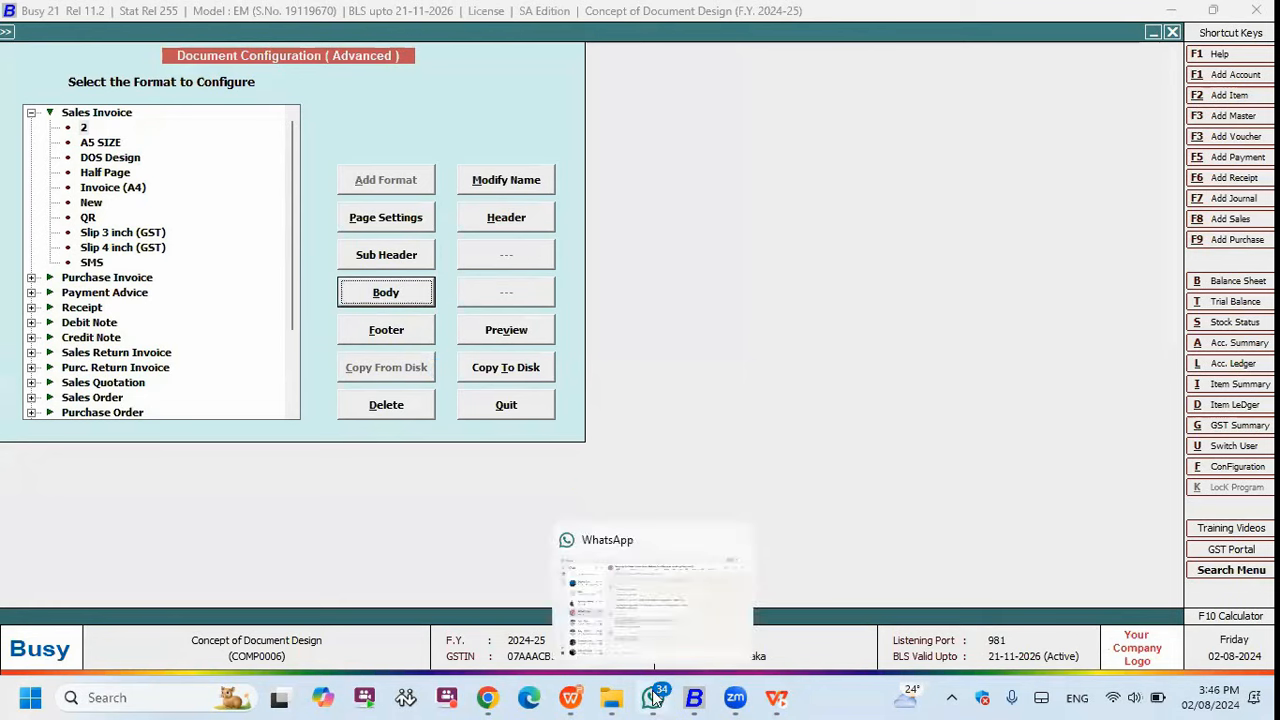
{"action": "mouse_move", "coordinate": [693, 697]}
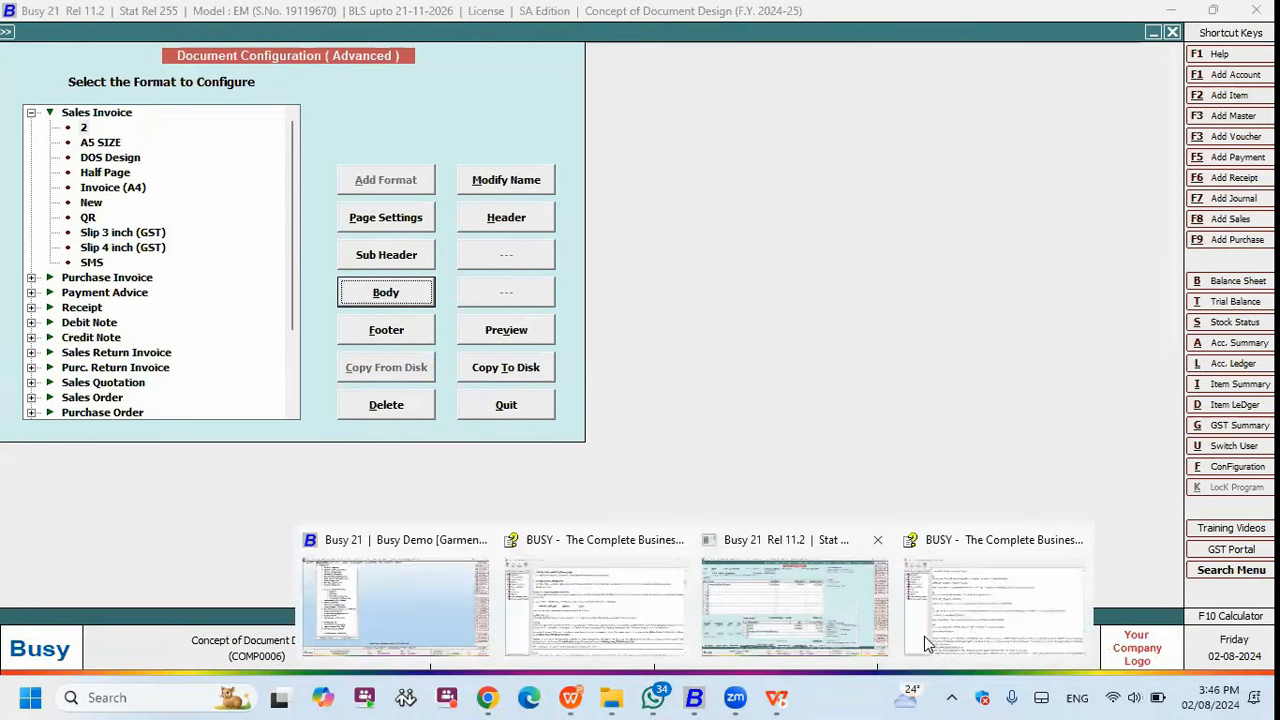
{"action": "left_click", "coordinate": [975, 620]}
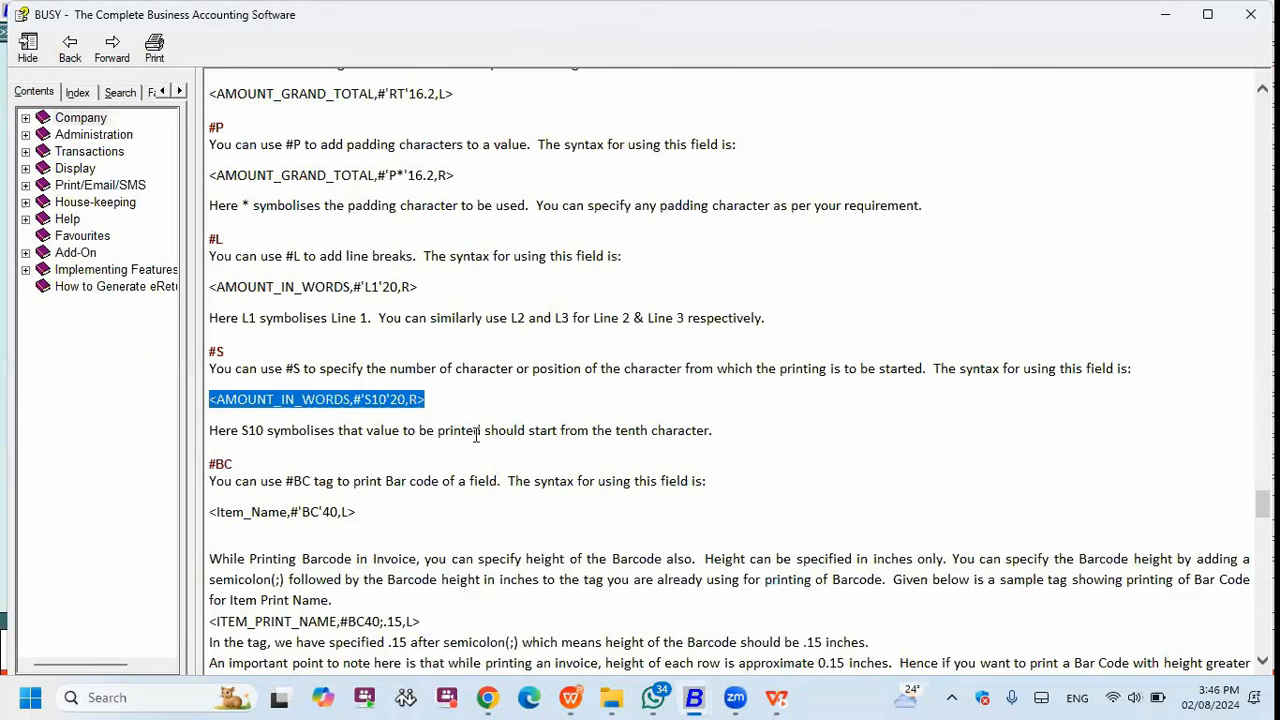
{"action": "left_click", "coordinate": [1166, 15]}
{"action": "left_click", "coordinate": [575, 130]}
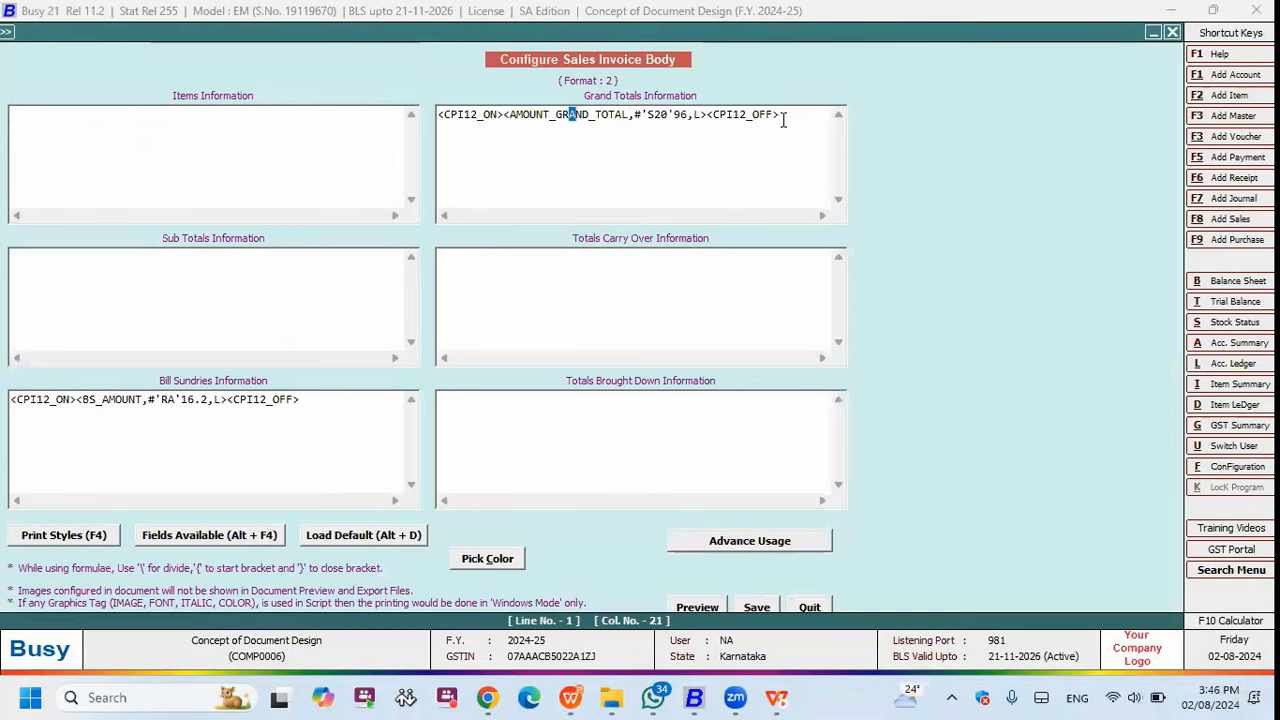
- Paste <AMOUNT_IN_WORDS,#'S10'20,R> over the grand totals line and preview the invoice
{"action": "left_click_drag", "start_coordinate": [783, 119], "coordinate": [414, 133]}
{"action": "key", "text": "ctrl+v"}
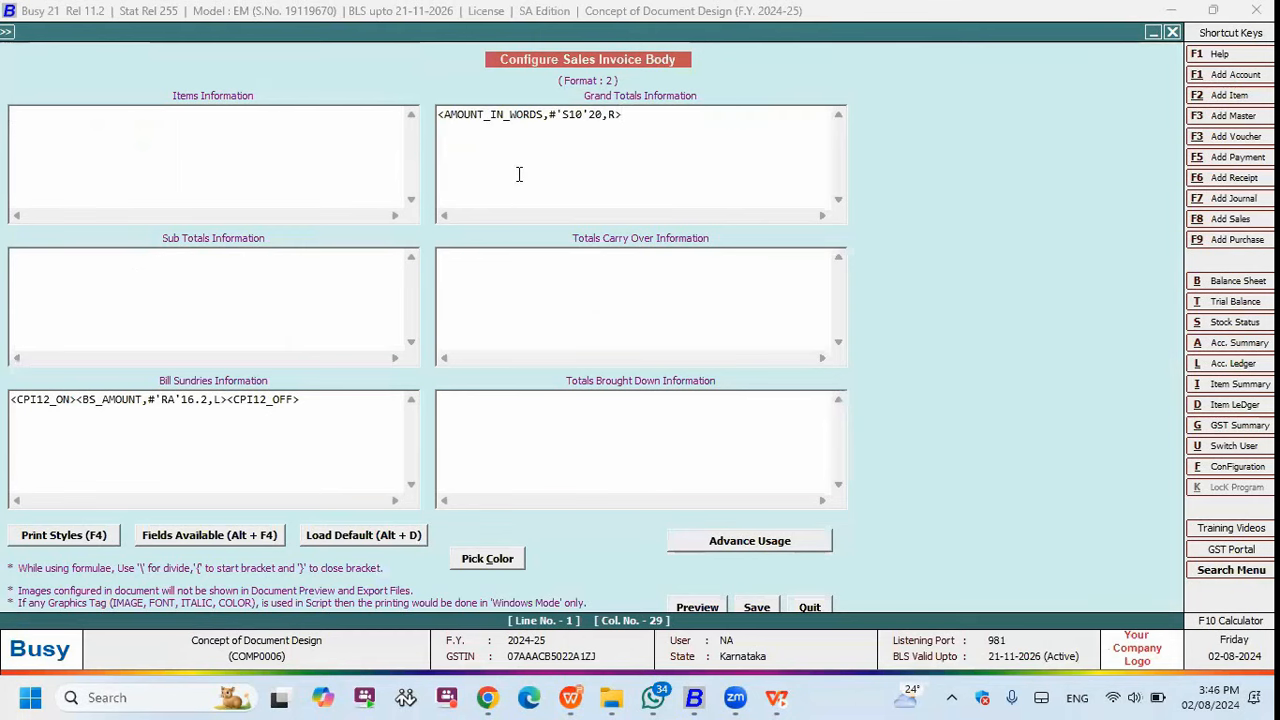
{"action": "left_click_drag", "start_coordinate": [585, 114], "coordinate": [556, 114]}
{"action": "key", "text": "alt+p"}
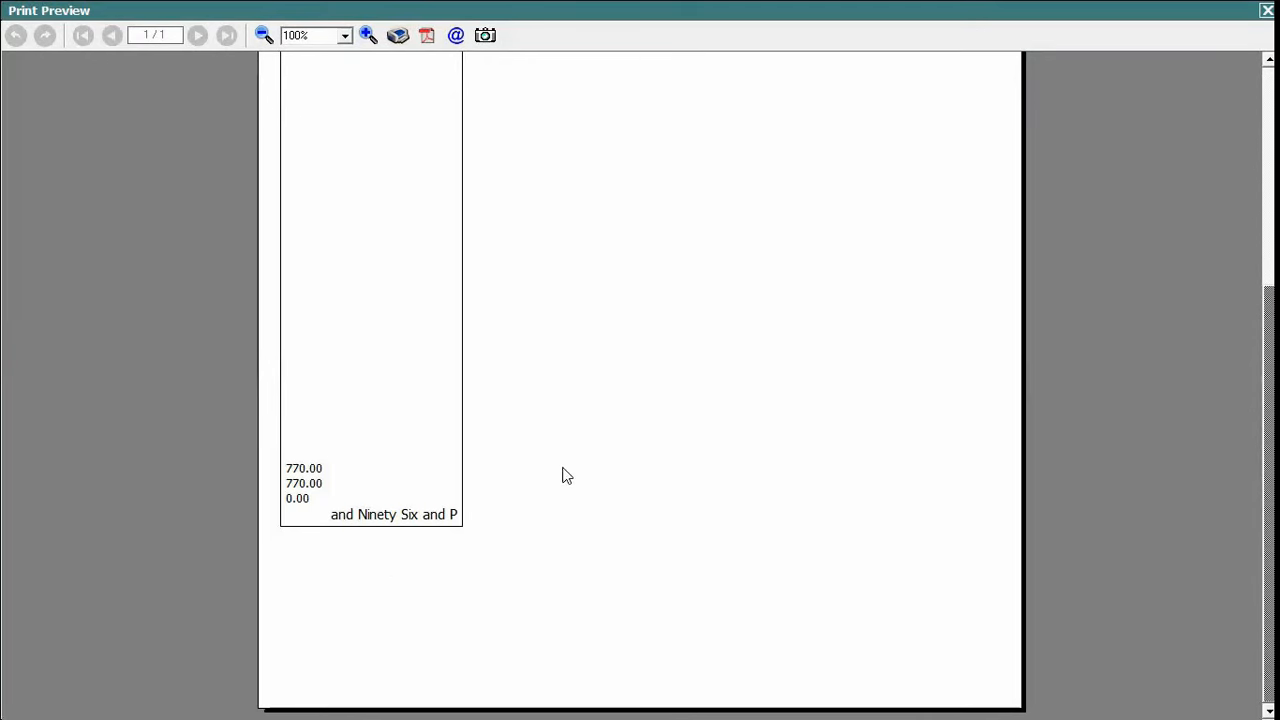
{"action": "left_click", "coordinate": [1267, 10]}
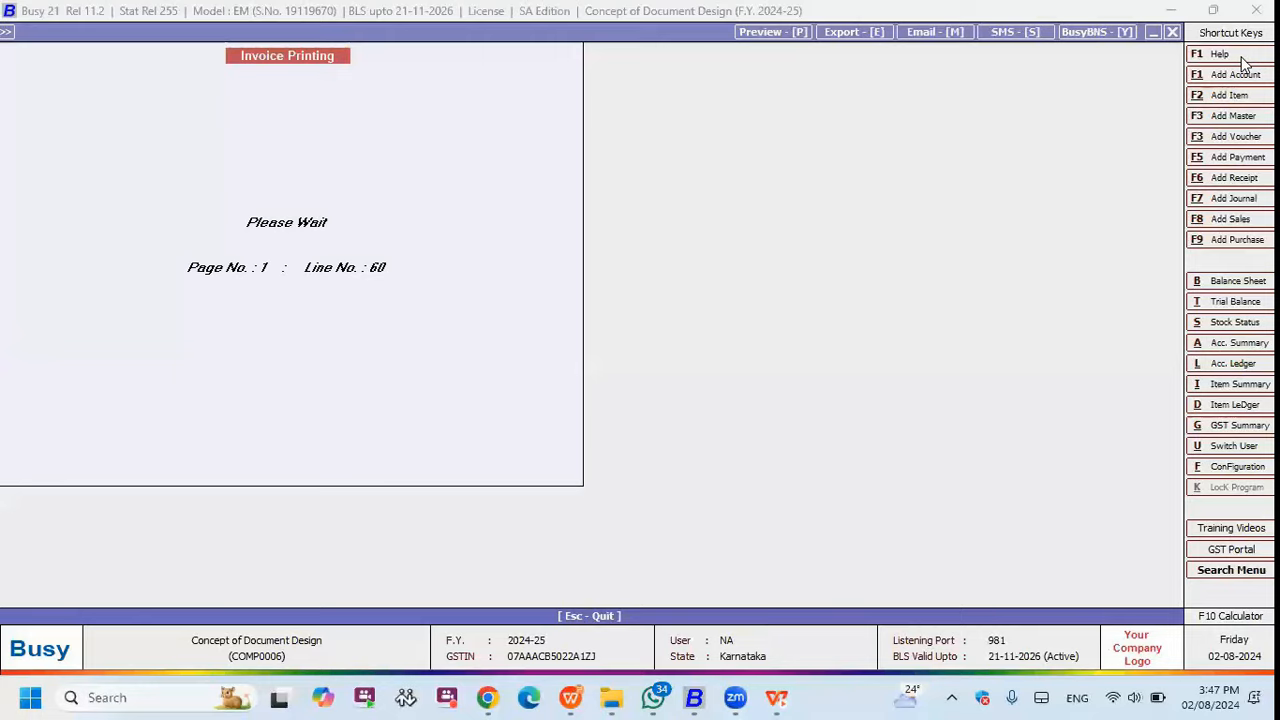
{"action": "left_click", "coordinate": [574, 697]}
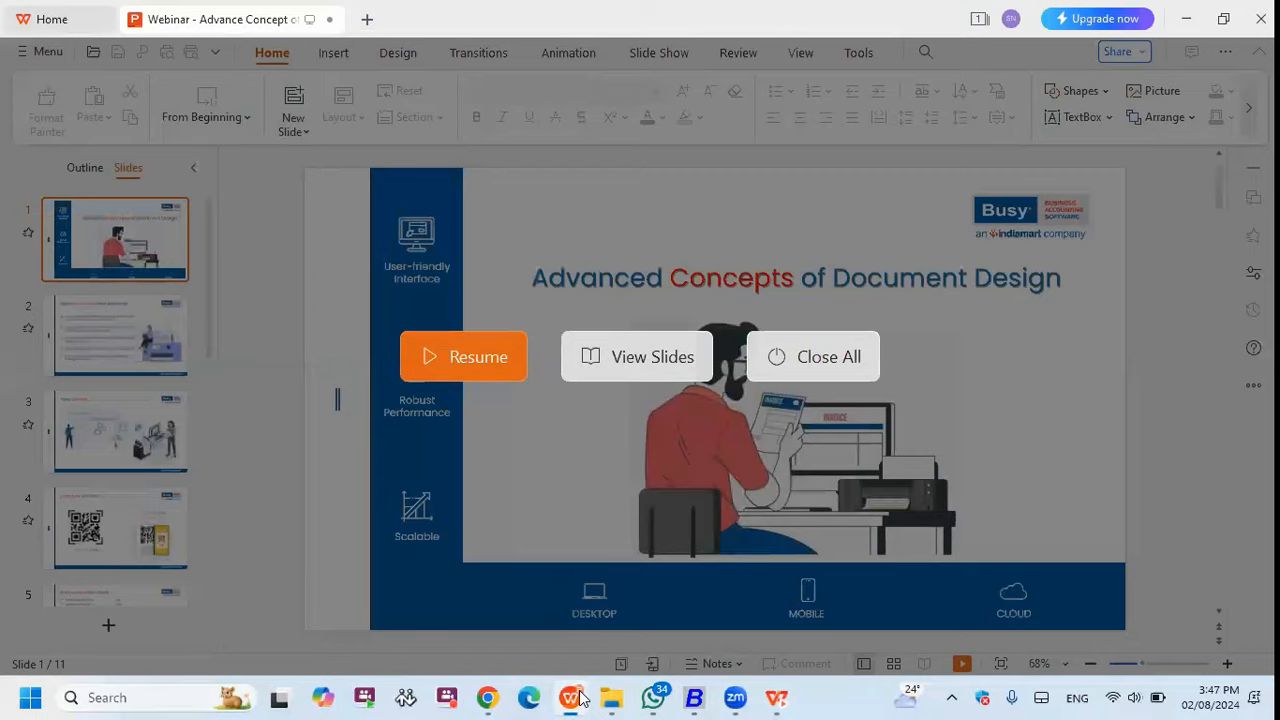
- Advance the slide show to reveal Add Line Breaks : #L, then return to Busy
{"action": "left_click", "coordinate": [470, 358]}
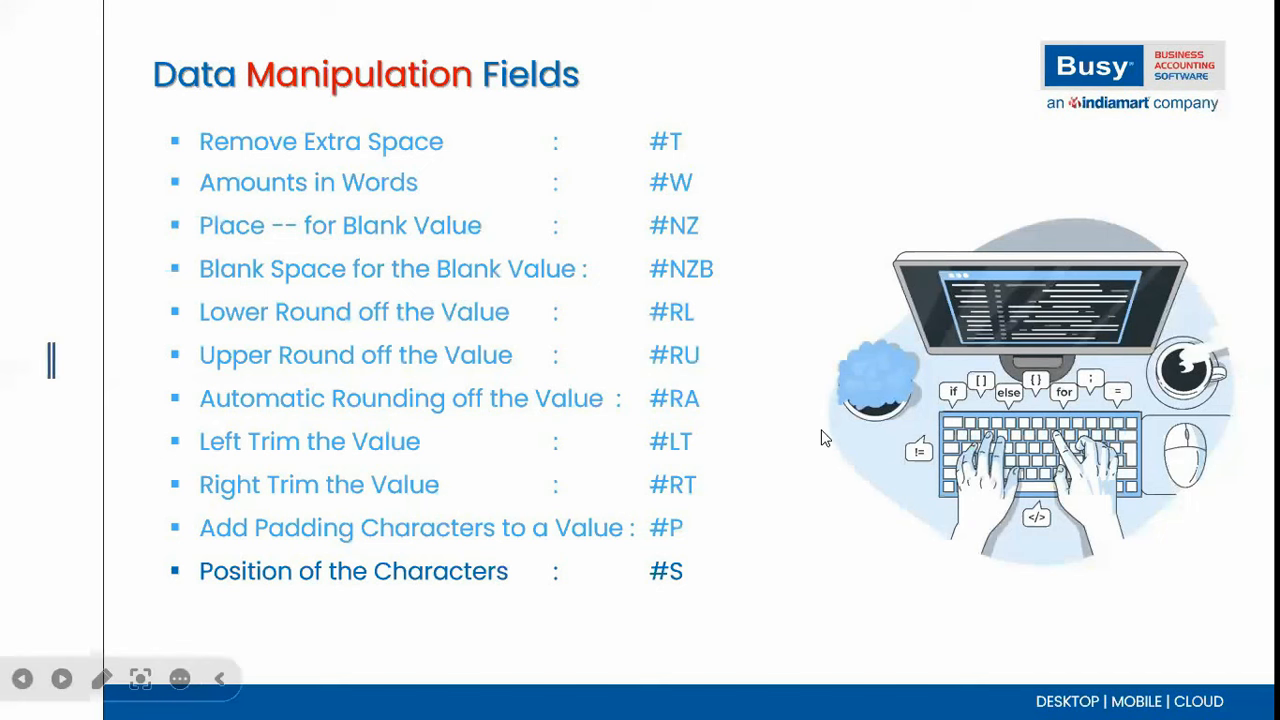
{"action": "scroll", "coordinate": [530, 565], "scroll_direction": "down", "scroll_amount": 1}
{"action": "scroll", "coordinate": [530, 565], "scroll_direction": "down", "scroll_amount": 1}
{"action": "scroll", "coordinate": [530, 565], "scroll_direction": "up", "scroll_amount": 1}
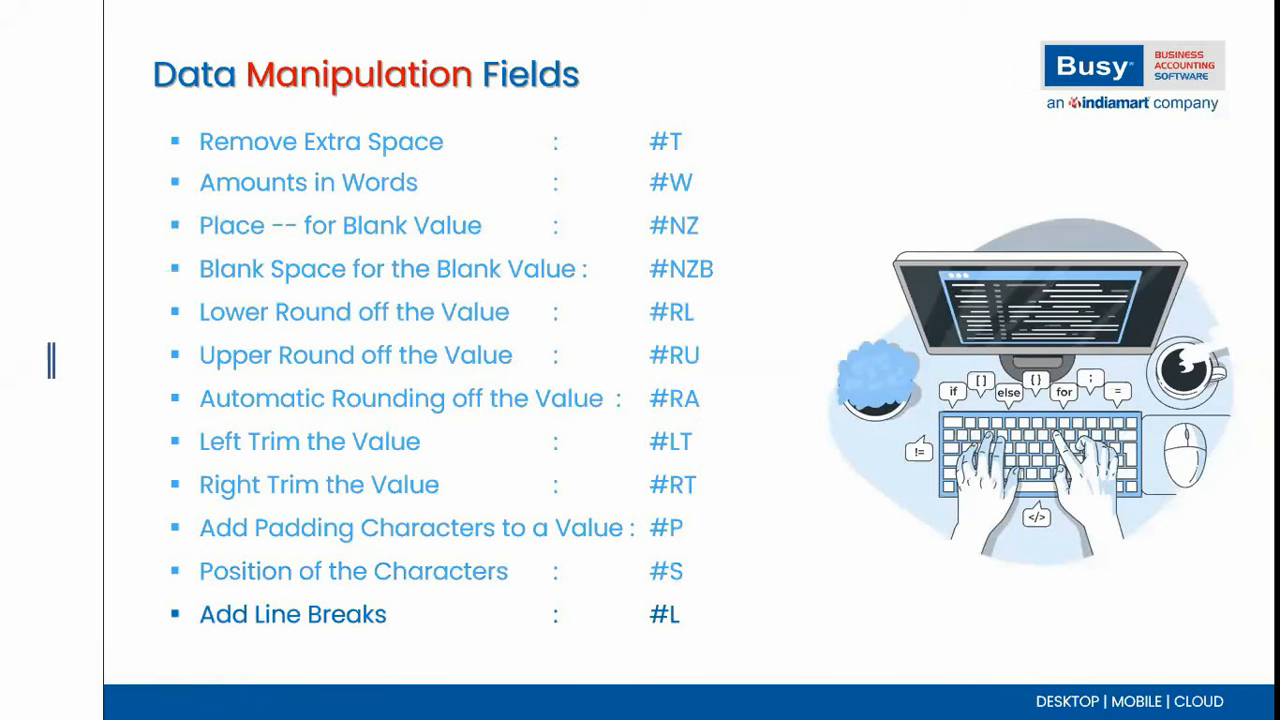
{"action": "key", "text": "alt+Tab"}
{"action": "key", "text": "alt+Tab"}
{"action": "key", "text": "alt+Tab"}
{"action": "key", "text": "alt+Tab"}
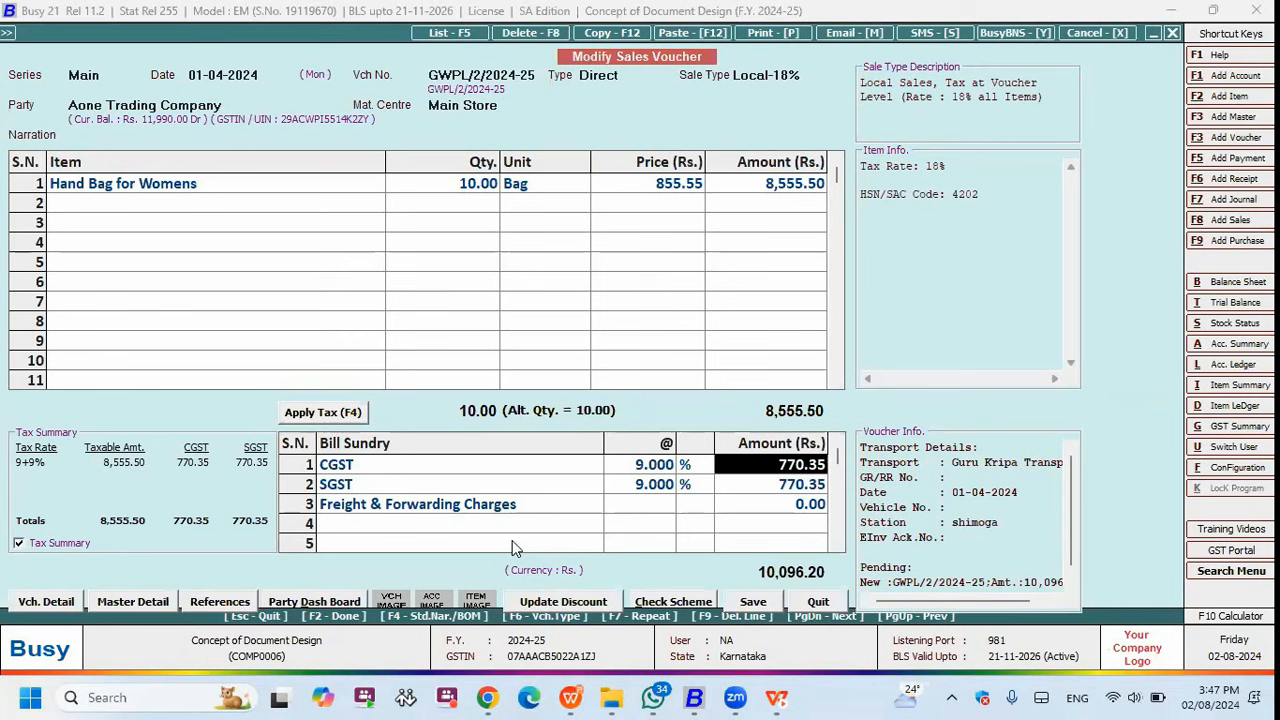
- Insert ITEM_NAME into format 2's Items Information with the #'L1' line-break tag
{"action": "key", "text": "alt+f"}
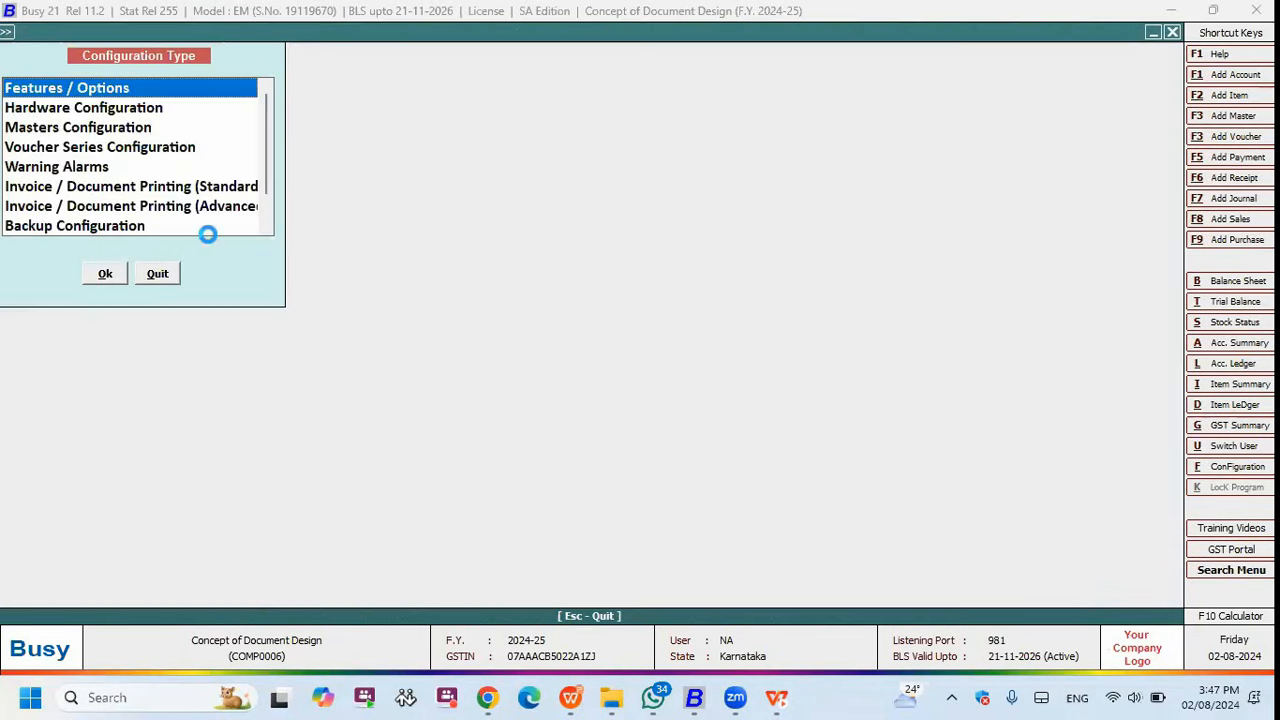
{"action": "double_click", "coordinate": [218, 210]}
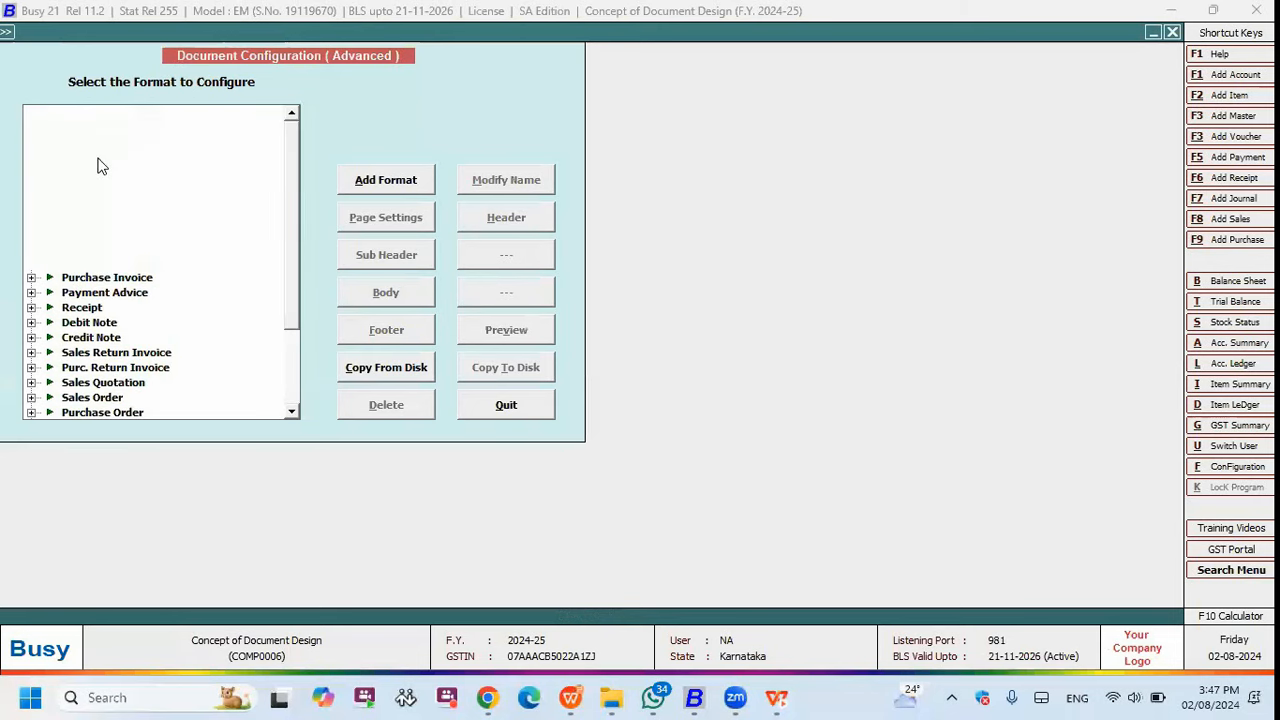
{"action": "left_click", "coordinate": [86, 130]}
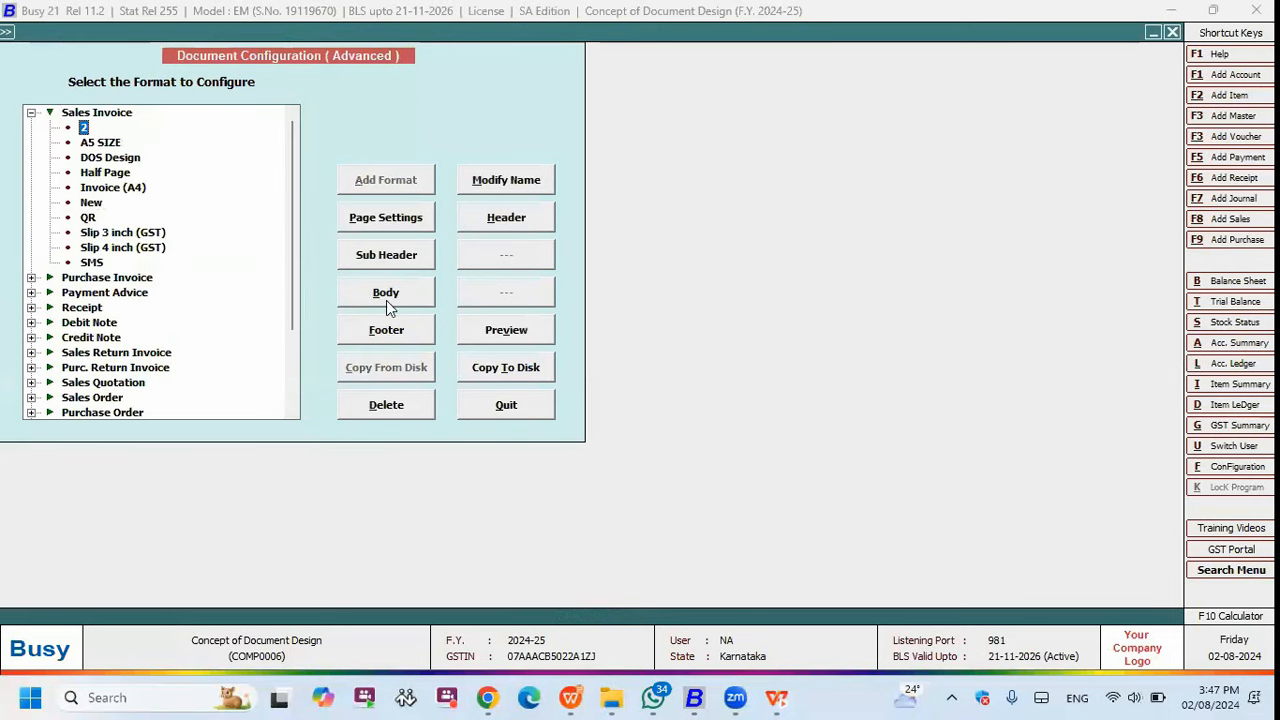
{"action": "left_click", "coordinate": [392, 288]}
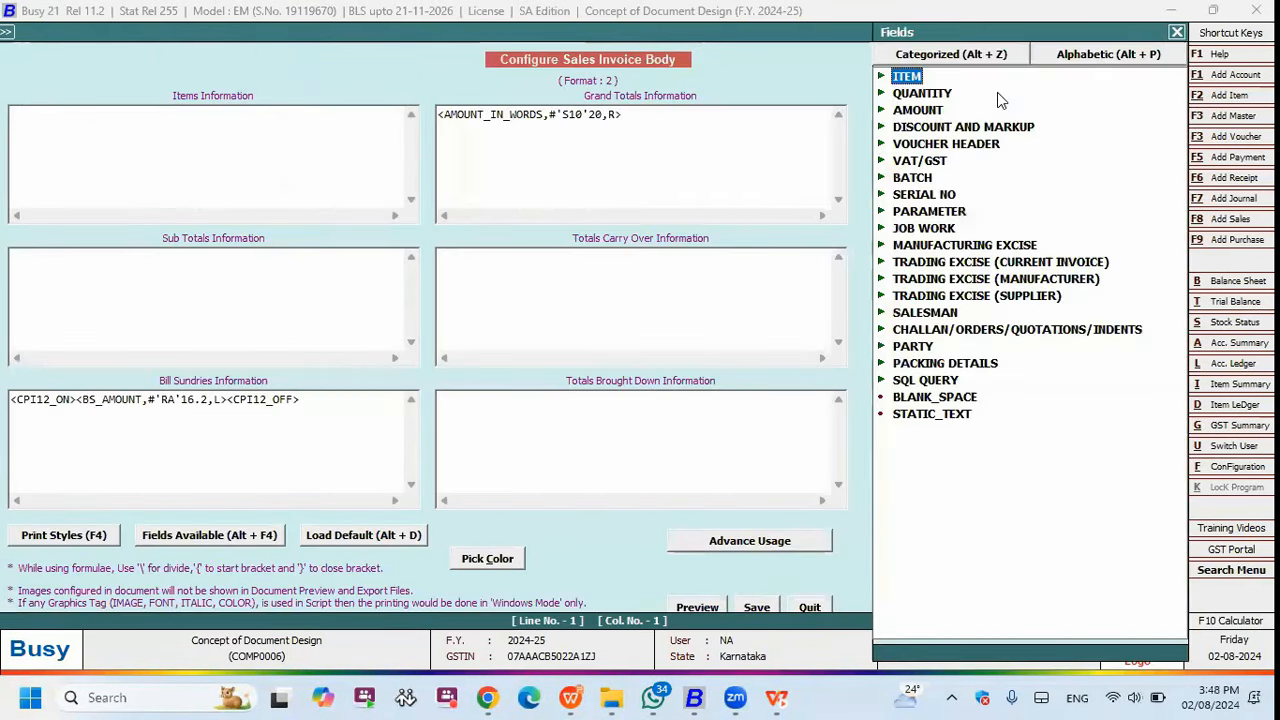
{"action": "type", "text": "id"}
{"action": "key", "text": "Down"}
{"action": "key", "text": "Down"}
{"action": "key", "text": "Down"}
{"action": "key", "text": "Down"}
{"action": "key", "text": "Down"}
{"action": "key", "text": "Down"}
{"action": "key", "text": "Down"}
{"action": "key", "text": "Down"}
{"action": "key", "text": "Down"}
{"action": "key", "text": "Down"}
{"action": "key", "text": "Down"}
{"action": "key", "text": "Down"}
{"action": "key", "text": "Down"}
{"action": "key", "text": "Down"}
{"action": "key", "text": "Down"}
{"action": "key", "text": "Down"}
{"action": "key", "text": "Down"}
{"action": "key", "text": "Down"}
{"action": "key", "text": "Down"}
{"action": "key", "text": "Down"}
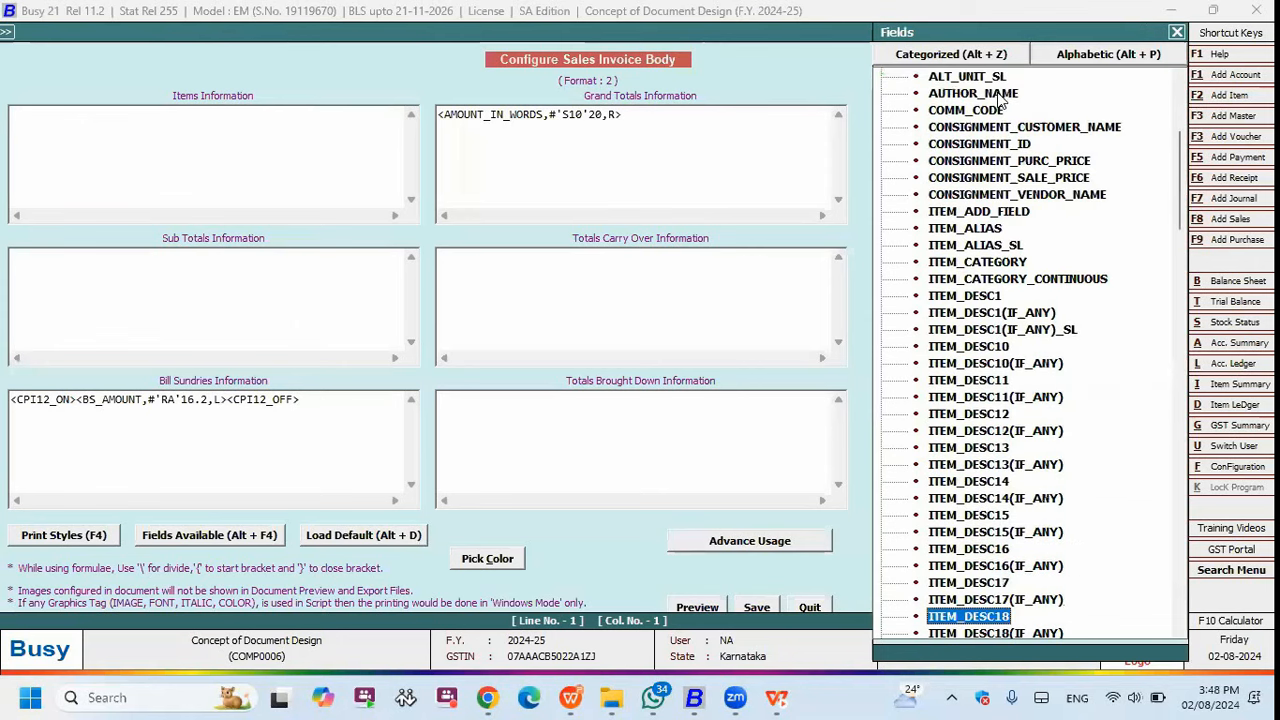
{"action": "key", "text": "Return"}
{"action": "left_click", "coordinate": [81, 116]}
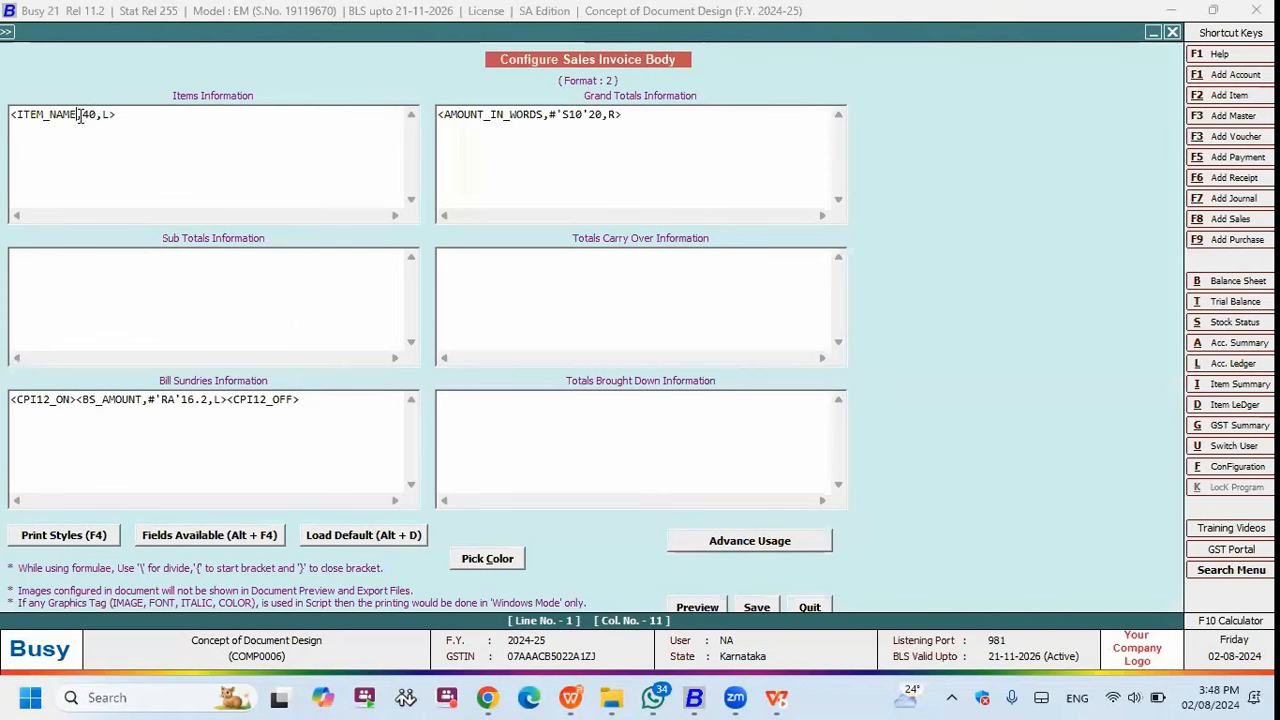
{"action": "type", "text": "#'L1'"}
{"action": "key", "text": "Right"}
{"action": "key", "text": "Right"}
- Duplicate the ITEM_NAME line below and change the copy's tag to #'L2'
{"action": "left_click_drag", "start_coordinate": [150, 116], "coordinate": [10, 116]}
{"action": "key", "text": "ctrl+c"}
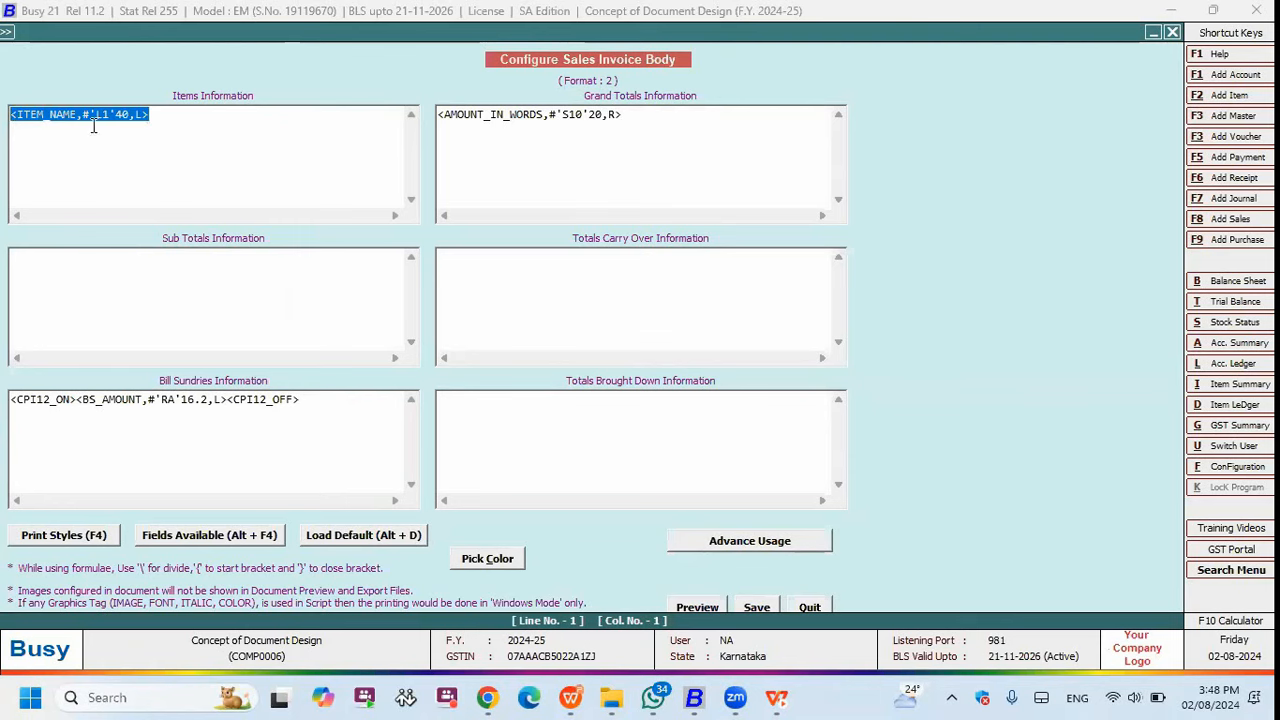
{"action": "left_click", "coordinate": [160, 116]}
{"action": "key", "text": "Return"}
{"action": "key", "text": "ctrl+v"}
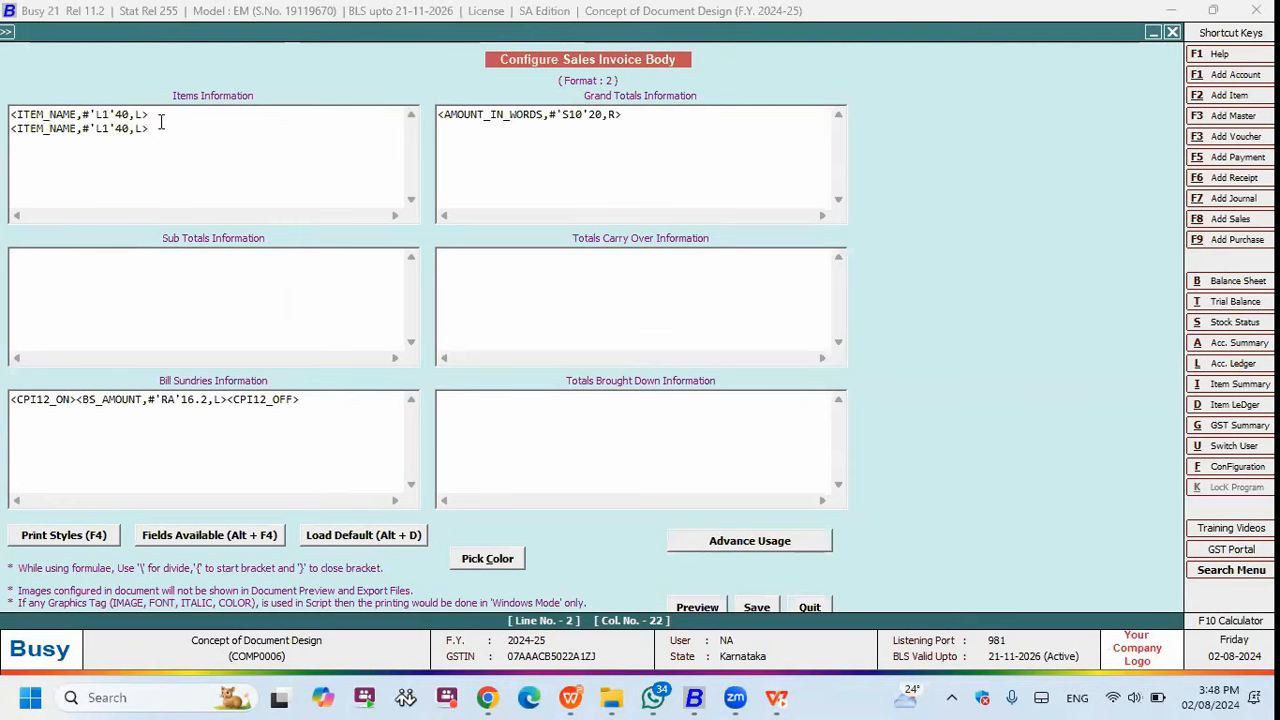
{"action": "left_click", "coordinate": [107, 129]}
{"action": "key", "text": "BackSpace"}
{"action": "type", "text": "2"}
{"action": "key", "text": "Right"}
{"action": "key", "text": "Right"}
{"action": "key", "text": "Right"}
{"action": "key", "text": "Up"}
{"action": "key", "text": "Down"}
{"action": "key", "text": "ctrl+a"}
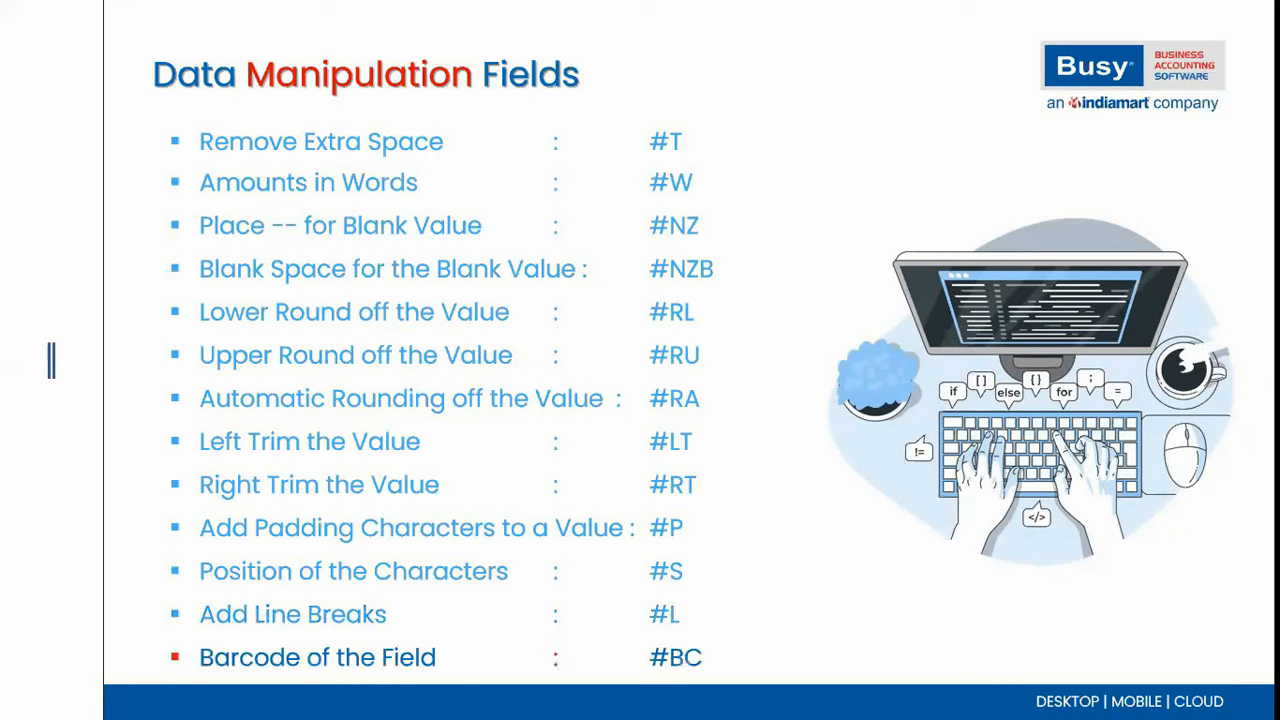
- Back in Busy 21, change the first item line to <ITEM_NAME,#'BC'40,L> so the item name prints as a barcode
{"action": "key", "text": "alt+Tab"}
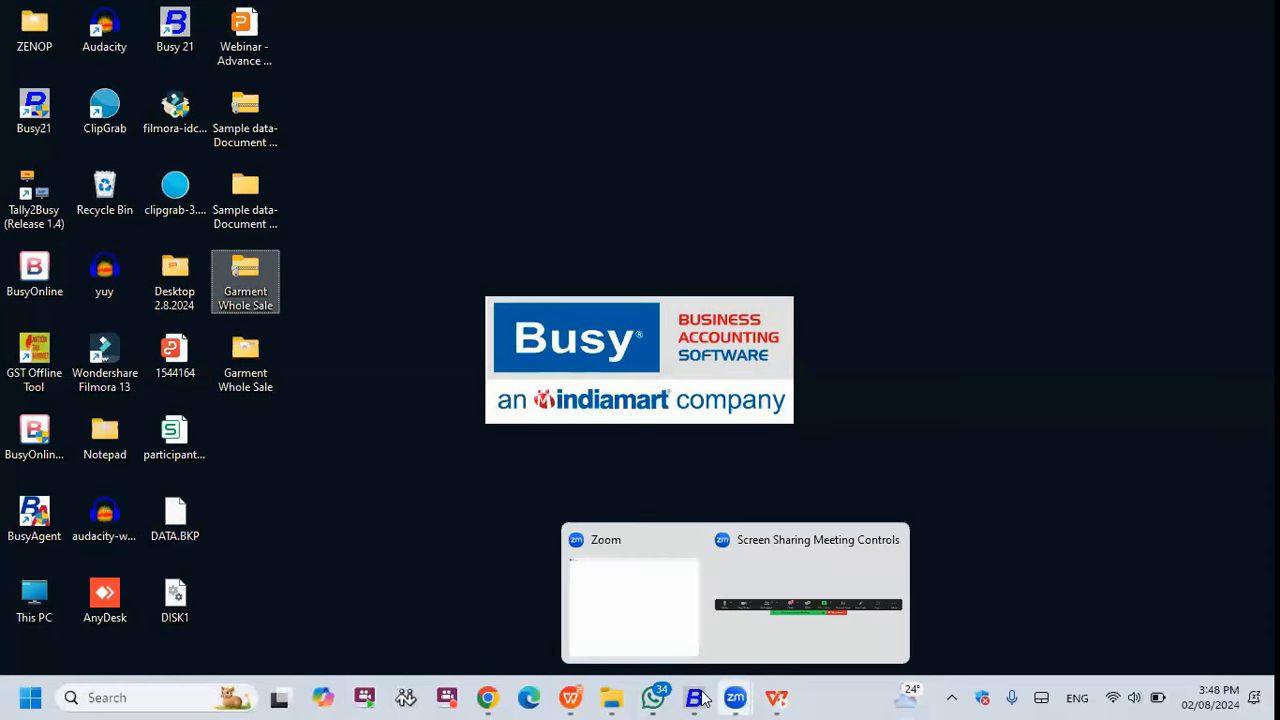
{"action": "left_click", "coordinate": [697, 697]}
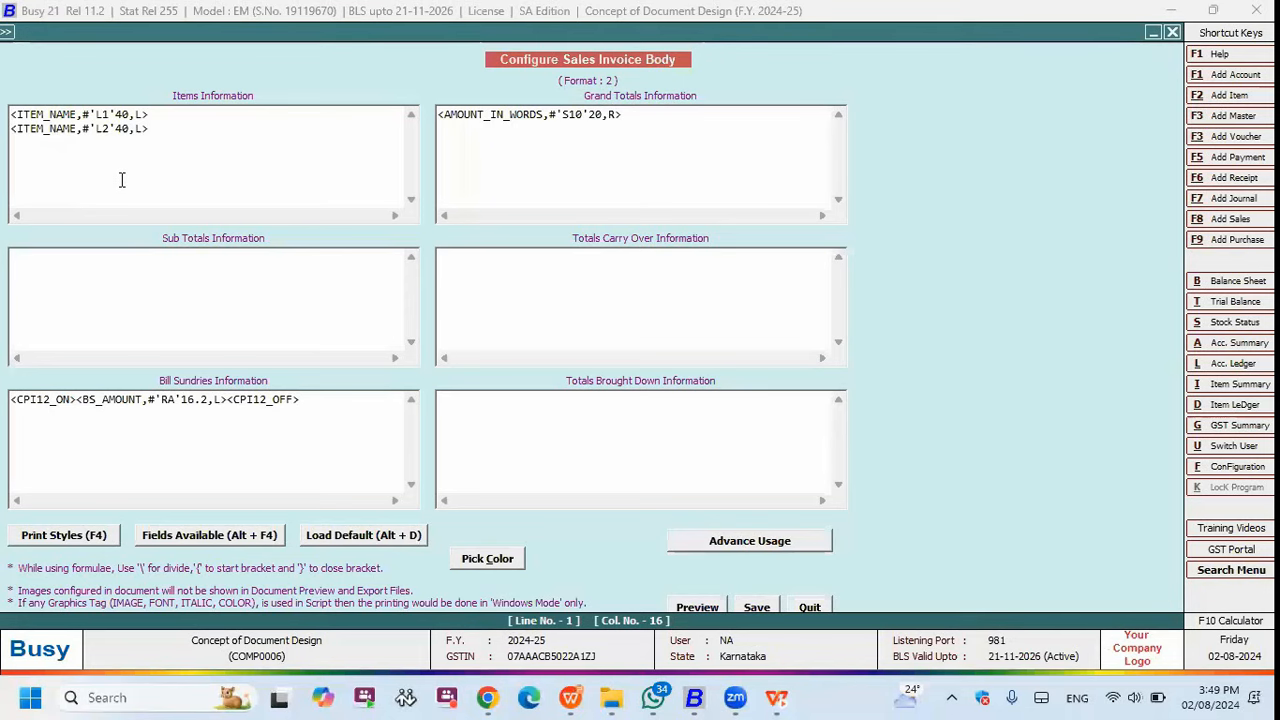
{"action": "key", "text": "BackSpace"}
{"action": "key", "text": "BackSpace"}
{"action": "type", "text": "BC"}
{"action": "key", "text": "Right"}
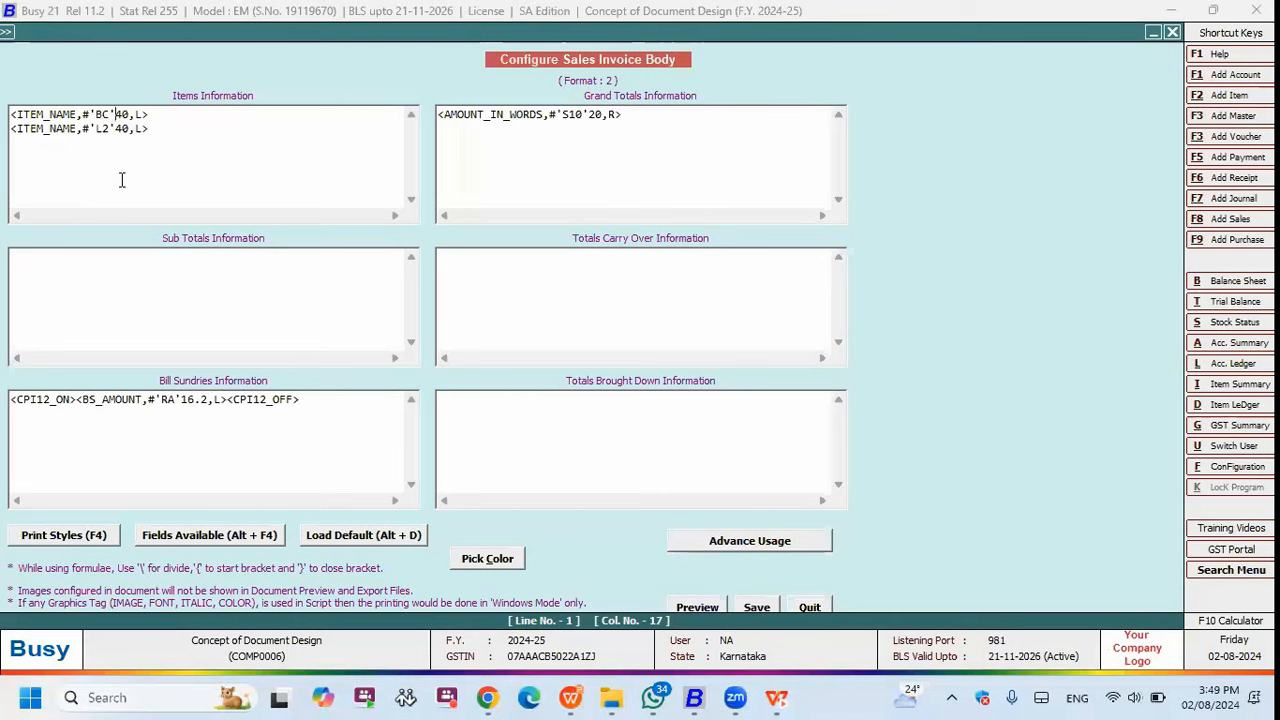
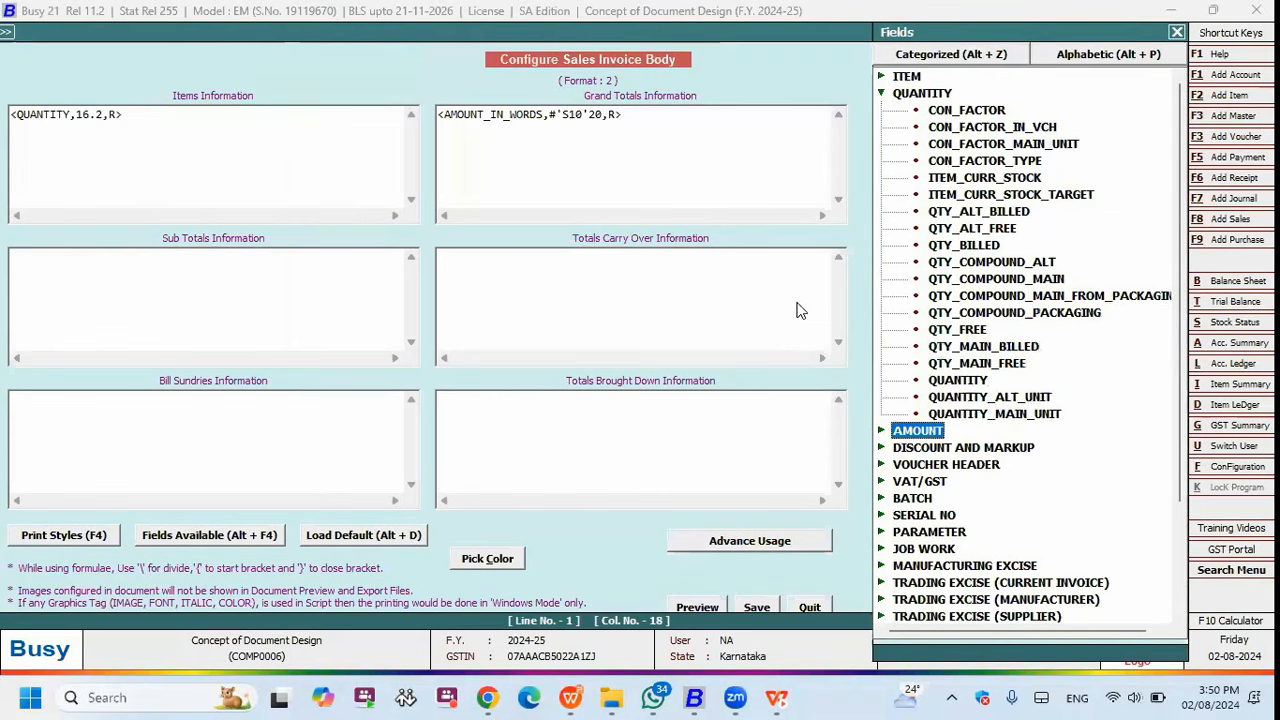
- Insert AMOUNT after QUANTITY with an asterisk so the item line reads <QUANTITY * AMOUNT,16.2,R>
{"action": "key", "text": "Right"}
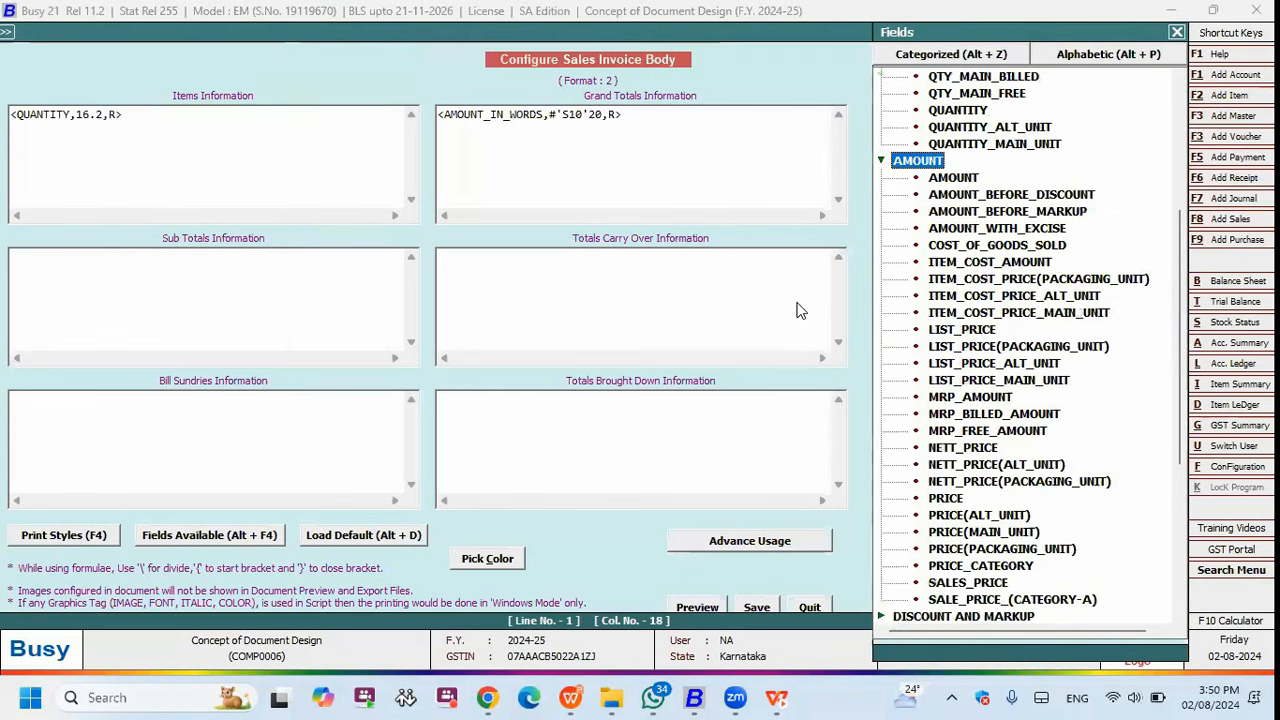
{"action": "key", "text": "Down"}
{"action": "key", "text": "Return"}
{"action": "key", "text": "BackSpace"}
{"action": "key", "text": "BackSpace"}
{"action": "type", "text": "*"}
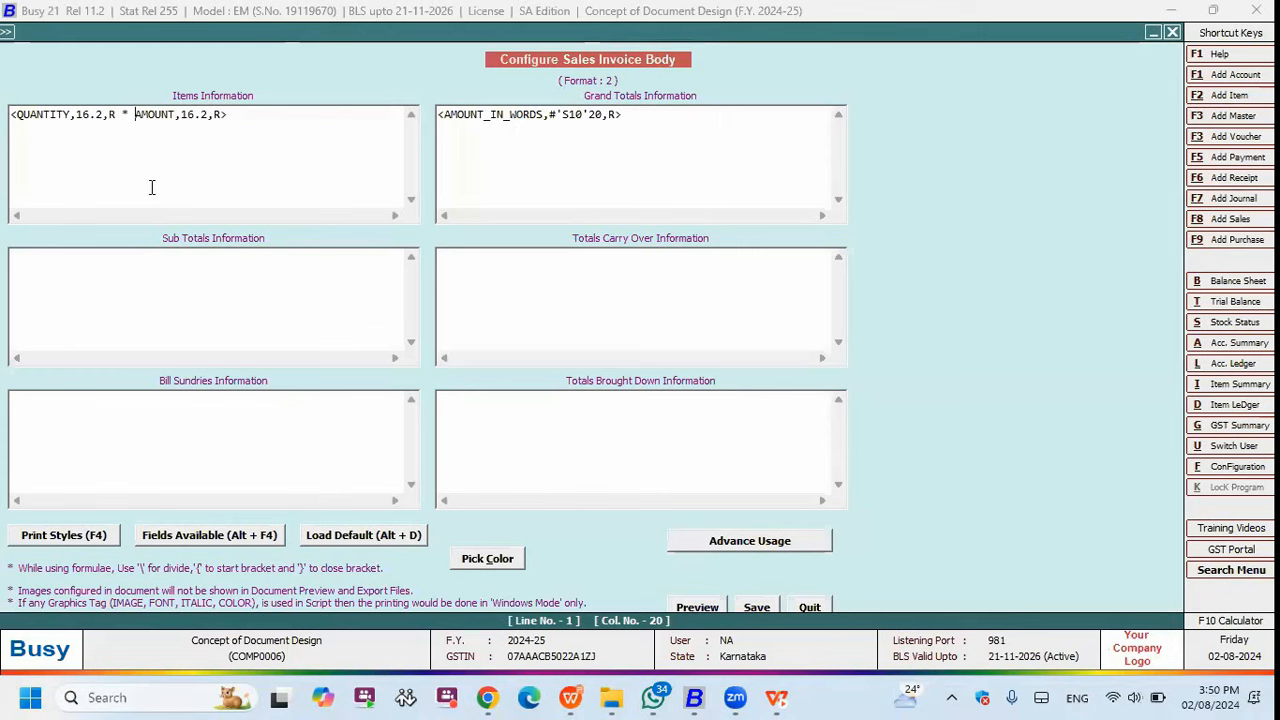
{"action": "left_click", "coordinate": [121, 114]}
{"action": "key", "text": "BackSpace"}
{"action": "key", "text": "BackSpace"}
{"action": "key", "text": "BackSpace"}
{"action": "key", "text": "BackSpace"}
{"action": "key", "text": "BackSpace"}
{"action": "key", "text": "BackSpace"}
{"action": "key", "text": "BackSpace"}
{"action": "key", "text": "BackSpace"}
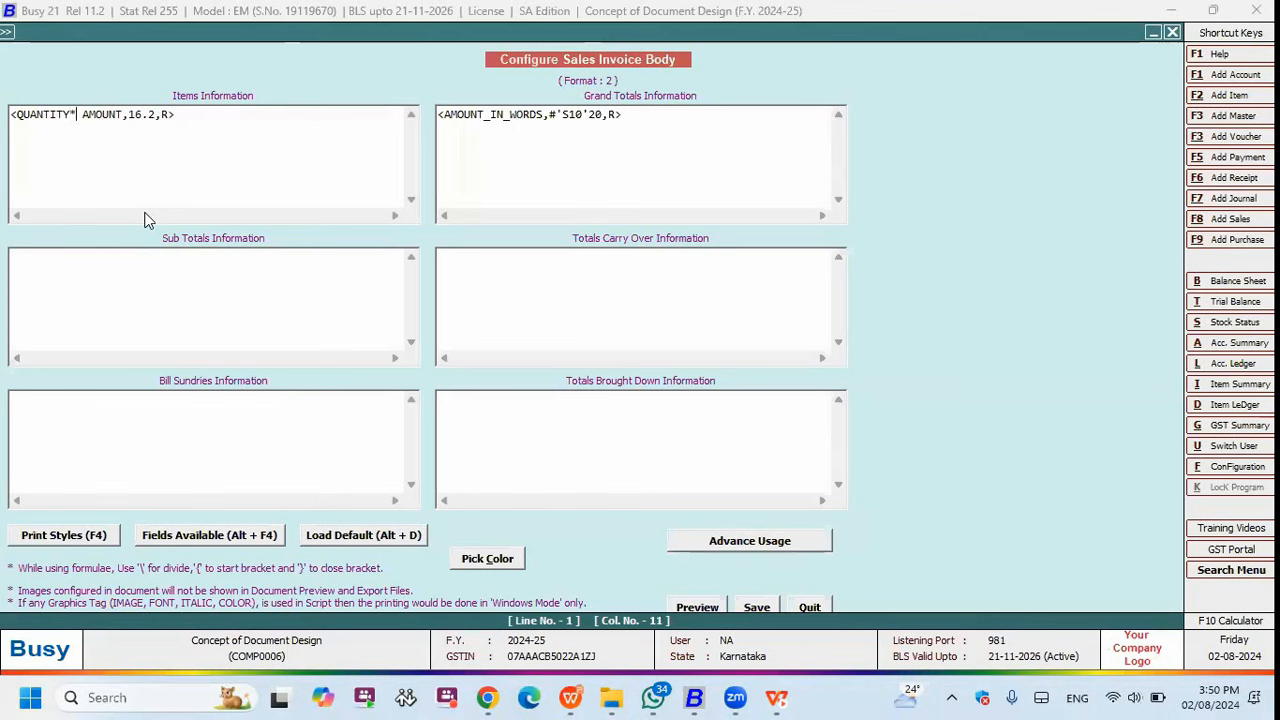
{"action": "key", "text": "Right"}
{"action": "key", "text": "Right"}
{"action": "key", "text": "Right"}
{"action": "key", "text": "Right"}
{"action": "key", "text": "Right"}
{"action": "key", "text": "Right"}
{"action": "key", "text": "Right"}
{"action": "key", "text": "Right"}
{"action": "key", "text": "Right"}
{"action": "key", "text": "Right"}
{"action": "key", "text": "Right"}
{"action": "key", "text": "Right"}
{"action": "key", "text": "Right"}
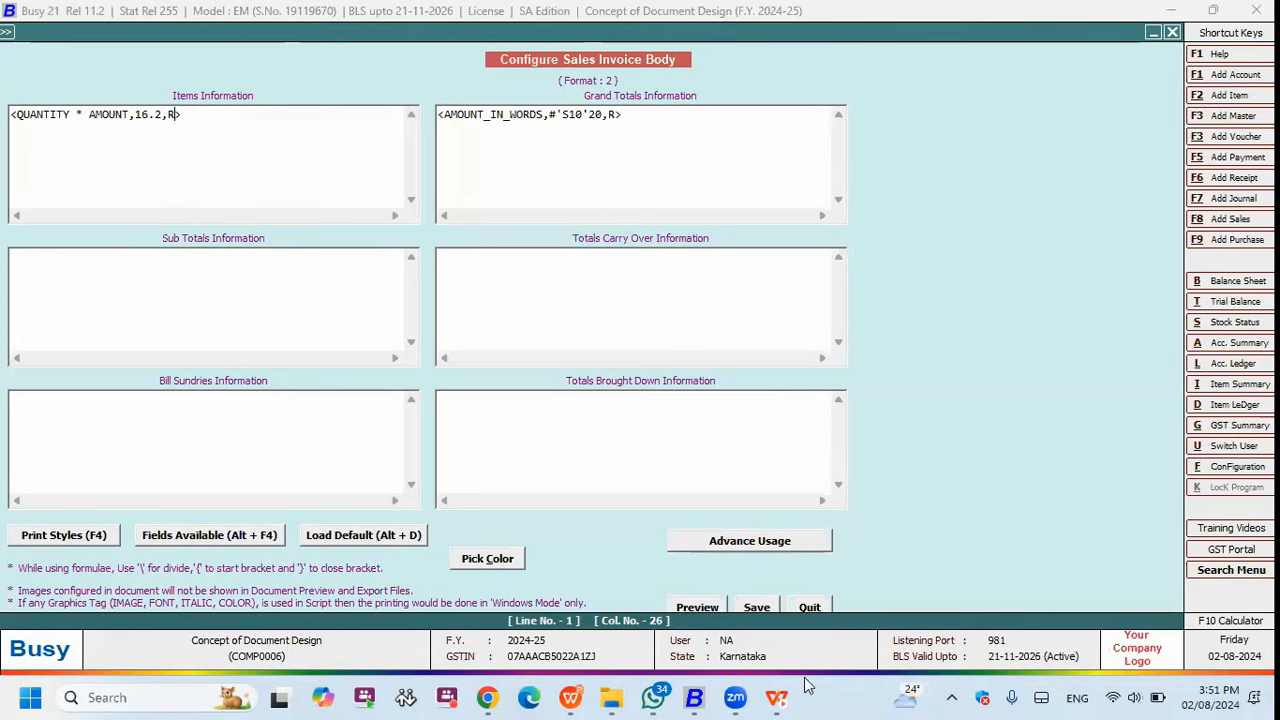
{"action": "key", "text": "Escape"}
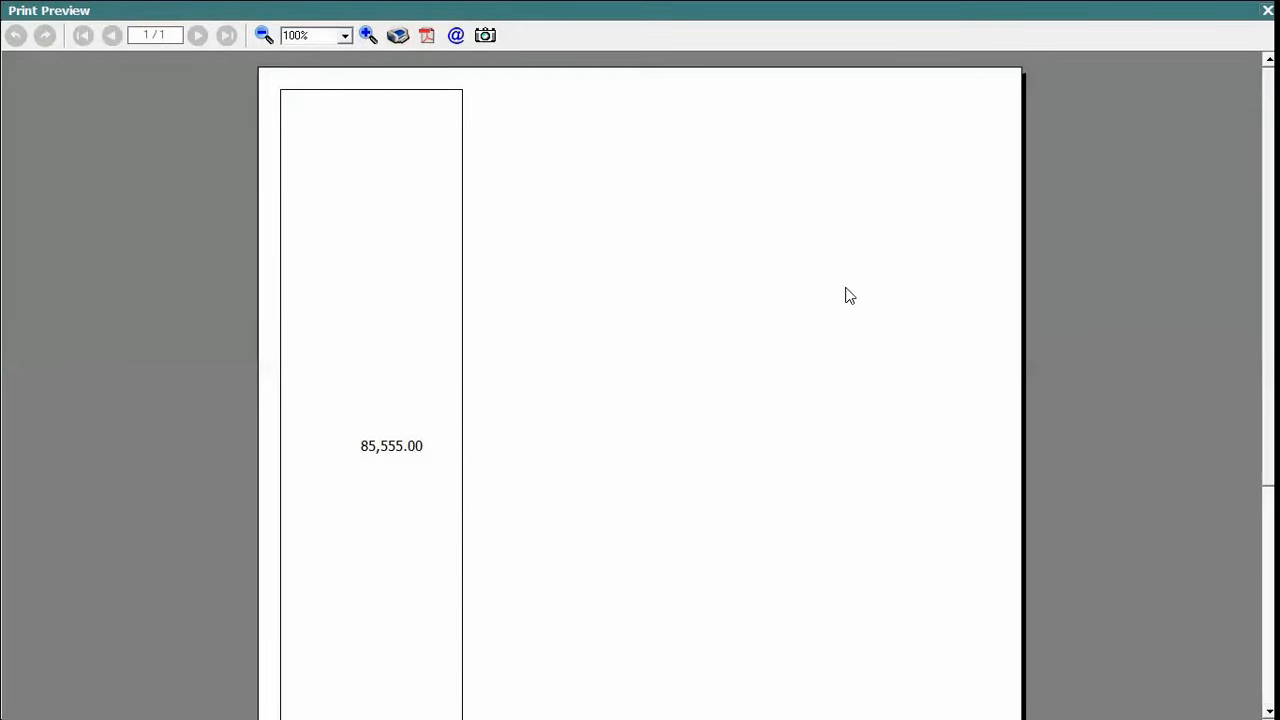
- View the quantity formula slide, then reopen format 2's Sales Invoice body editor from Document Configuration
{"action": "key", "text": "alt+Tab"}
{"action": "key", "text": "Right"}
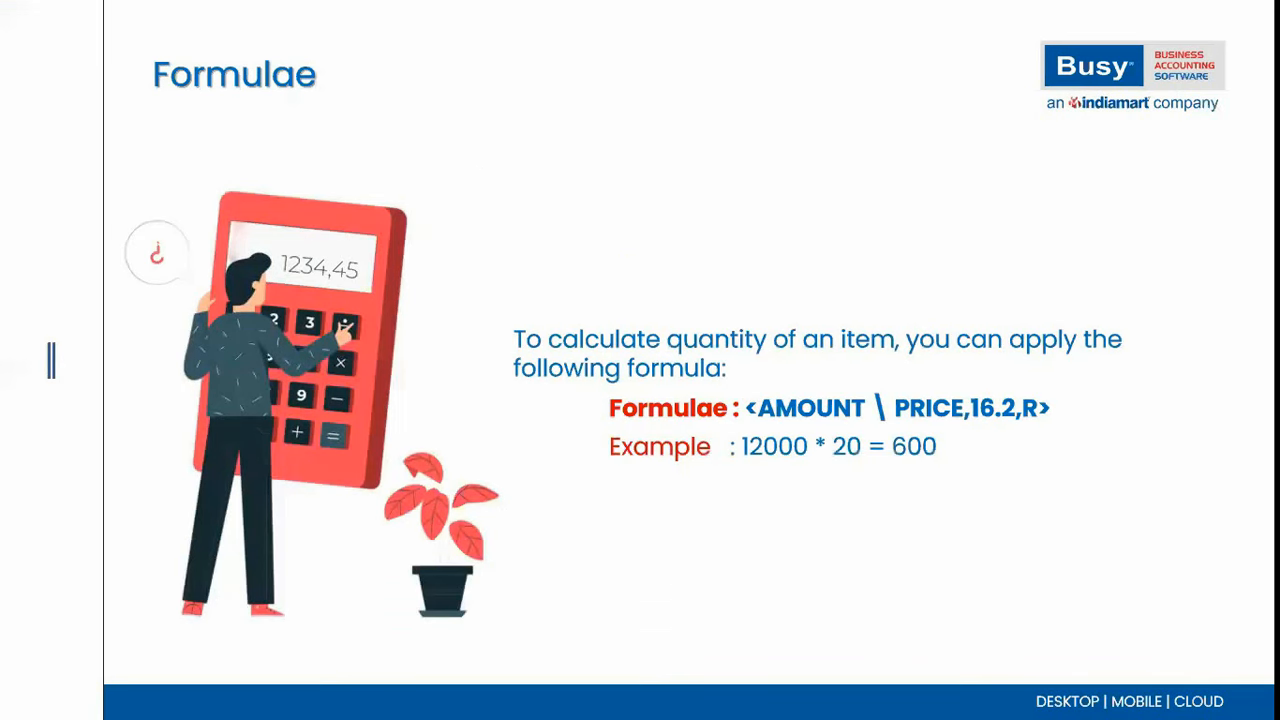
{"action": "key", "text": "alt+Tab"}
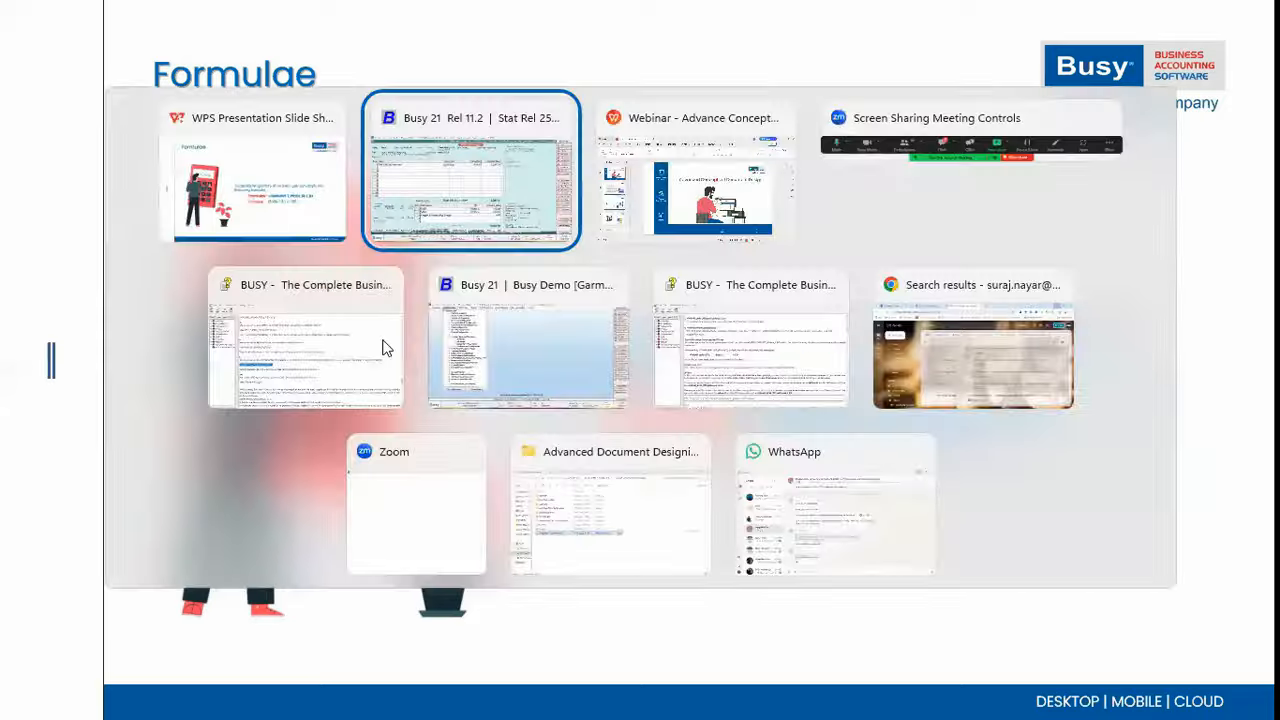
{"action": "double_click", "coordinate": [192, 207]}
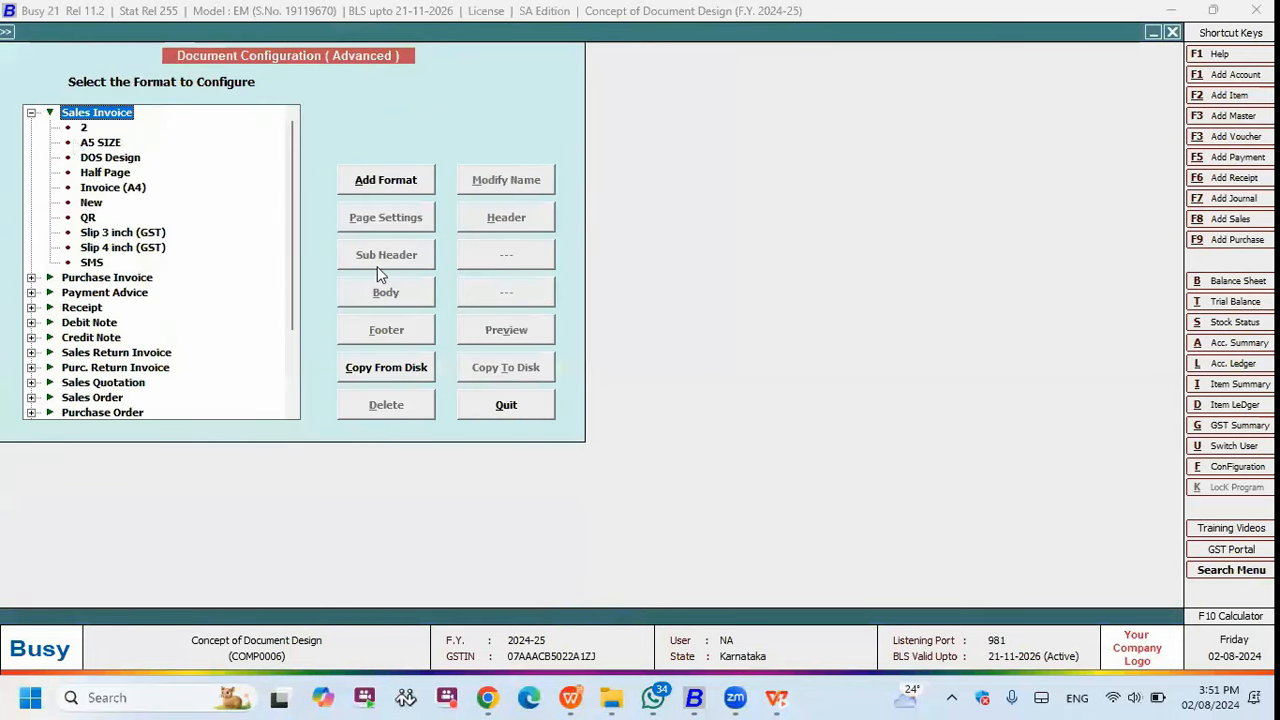
{"action": "key", "text": "Down"}
{"action": "left_click", "coordinate": [410, 292]}
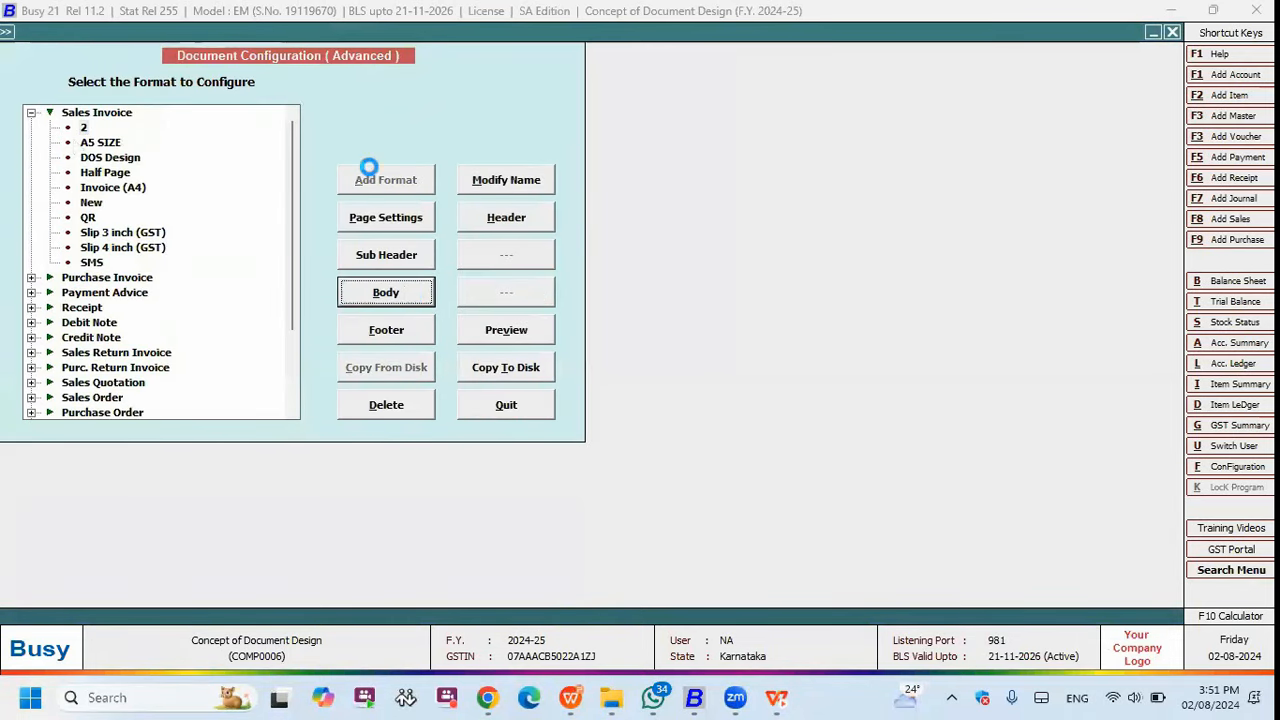
{"action": "left_click", "coordinate": [79, 114]}
- Change the item line to QUANTITY \ AMOUNT and paste a copy on a new line
{"action": "key", "text": "Delete"}
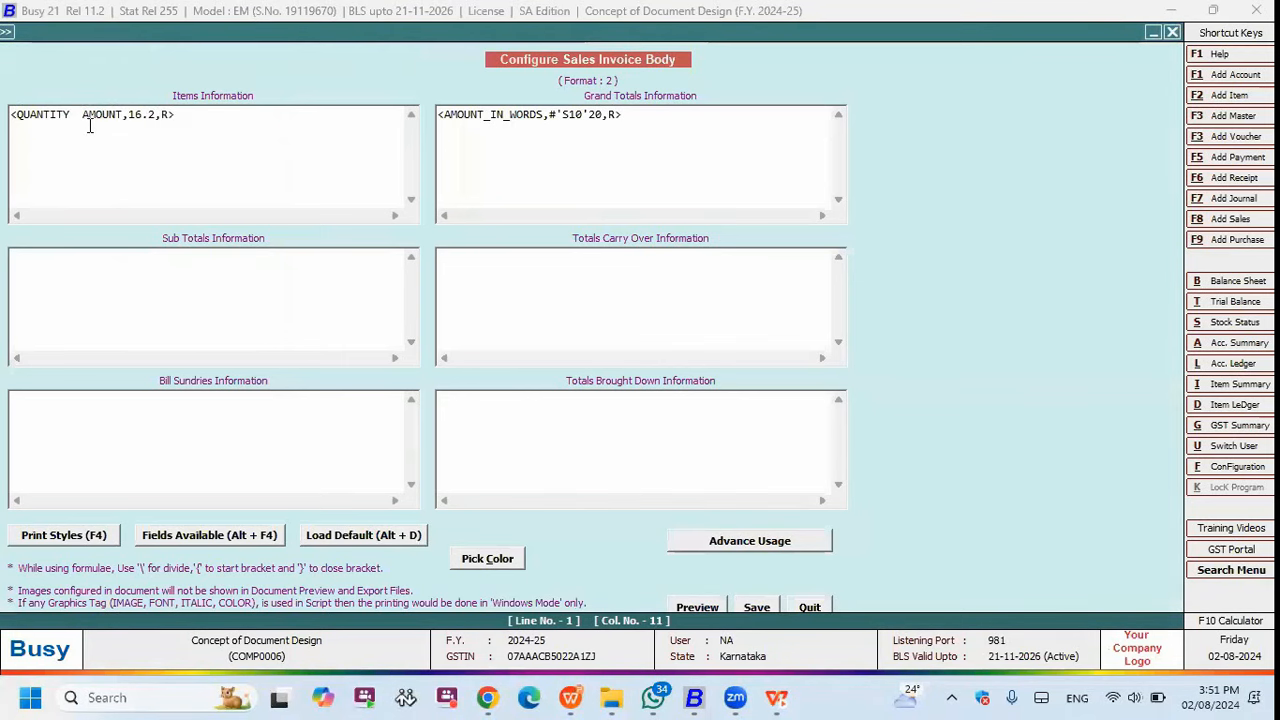
{"action": "type", "text": "\\"}
{"action": "left_click_drag", "start_coordinate": [245, 123], "coordinate": [9, 98]}
{"action": "key", "text": "shift+Left"}
{"action": "key", "text": "ctrl+c"}
{"action": "left_click", "coordinate": [200, 122]}
{"action": "key", "text": "Return"}
{"action": "key", "text": "Return"}
{"action": "key", "text": "ctrl+v"}
- Make the copied lines use *, - and + between QUANTITY and AMOUNT
{"action": "left_click", "coordinate": [84, 142]}
{"action": "key", "text": "BackSpace"}
{"action": "type", "text": "*"}
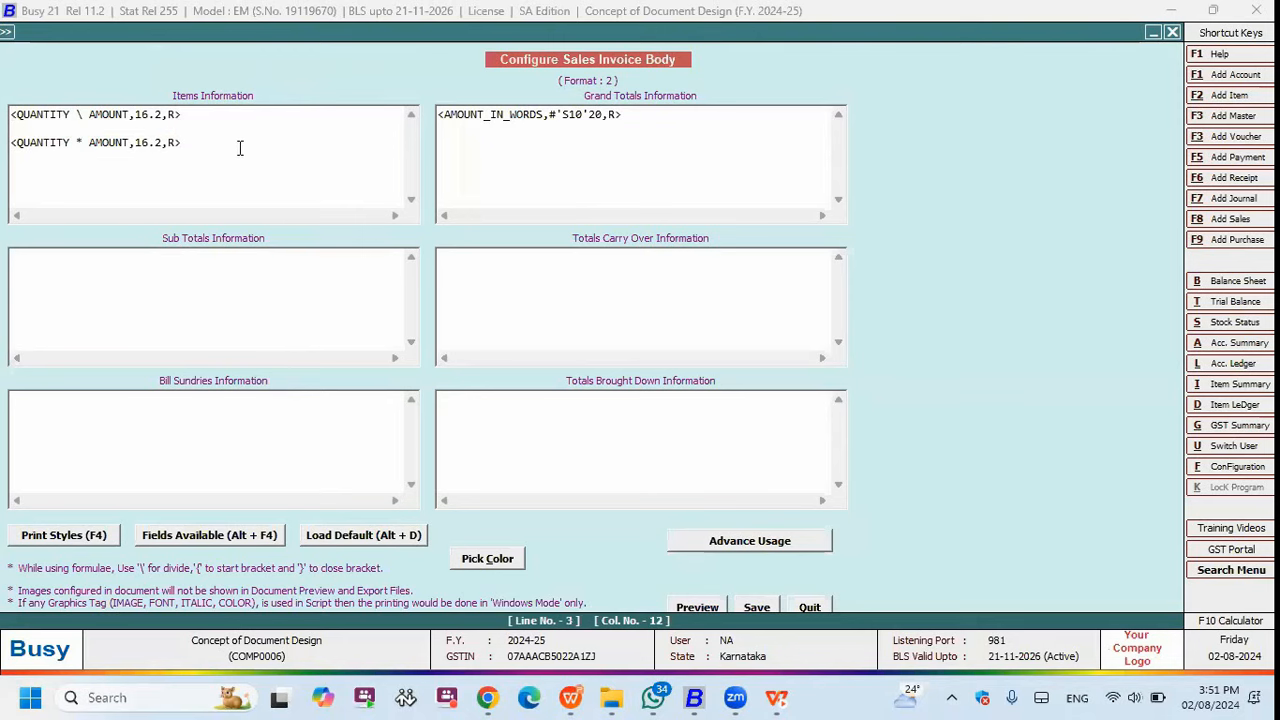
{"action": "key", "text": "Return"}
{"action": "key", "text": "Return"}
{"action": "key", "text": "ctrl+v"}
{"action": "left_click", "coordinate": [84, 170]}
{"action": "key", "text": "BackSpace"}
{"action": "type", "text": "-"}
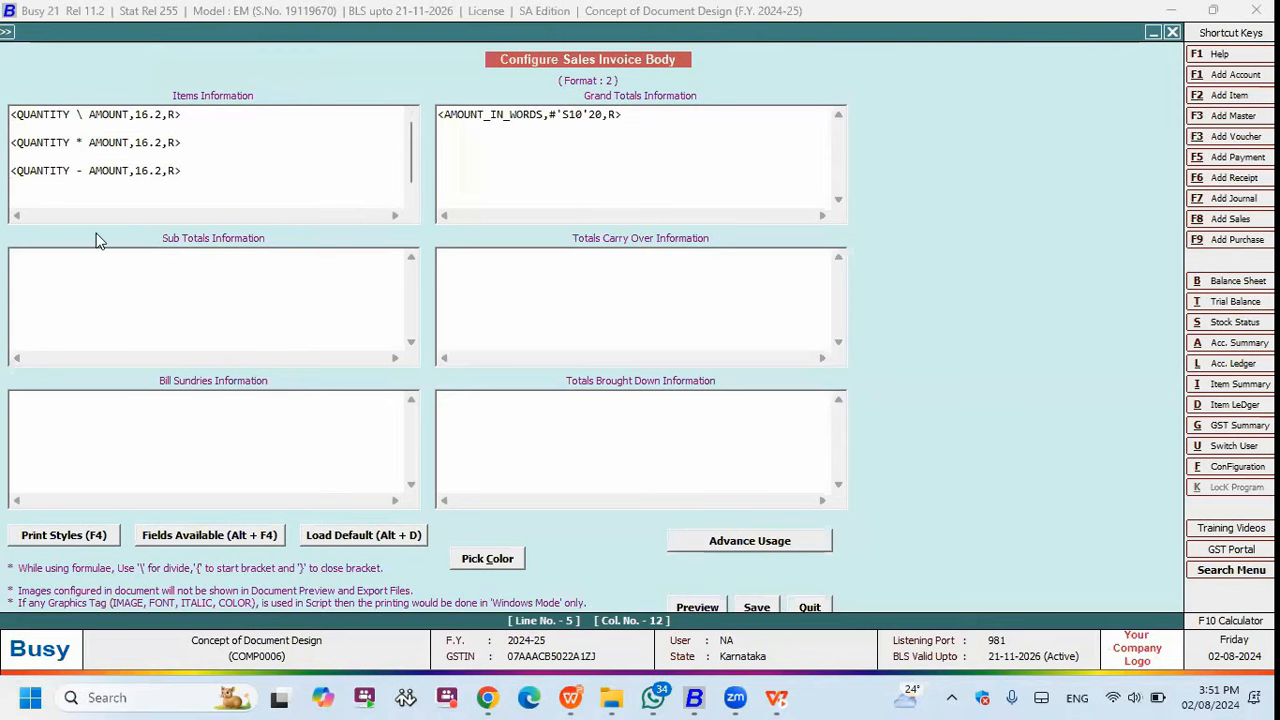
{"action": "key", "text": "Return"}
{"action": "key", "text": "Return"}
{"action": "key", "text": "ctrl+v"}
{"action": "left_click", "coordinate": [84, 184]}
{"action": "key", "text": "BackSpace"}
{"action": "type", "text": "+"}
- Save the body layout and preview the invoice showing the four computed values
{"action": "left_click", "coordinate": [762, 609]}
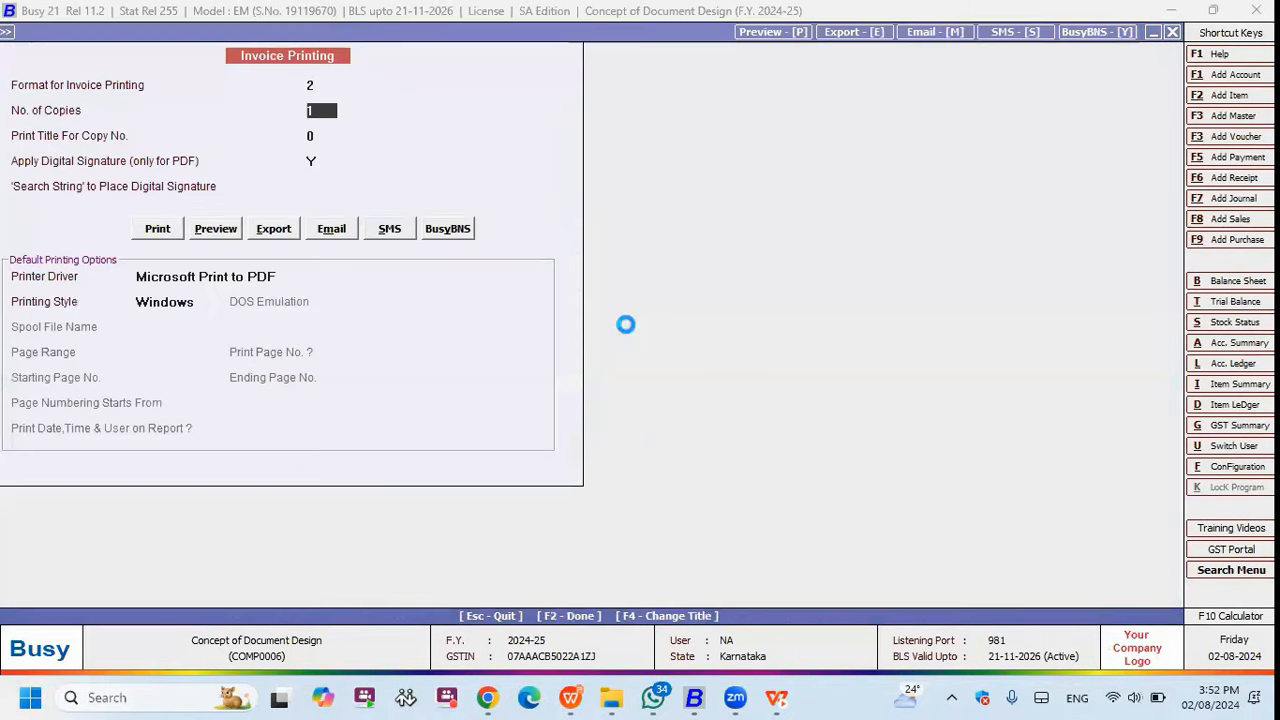
{"action": "key", "text": "alt+p"}
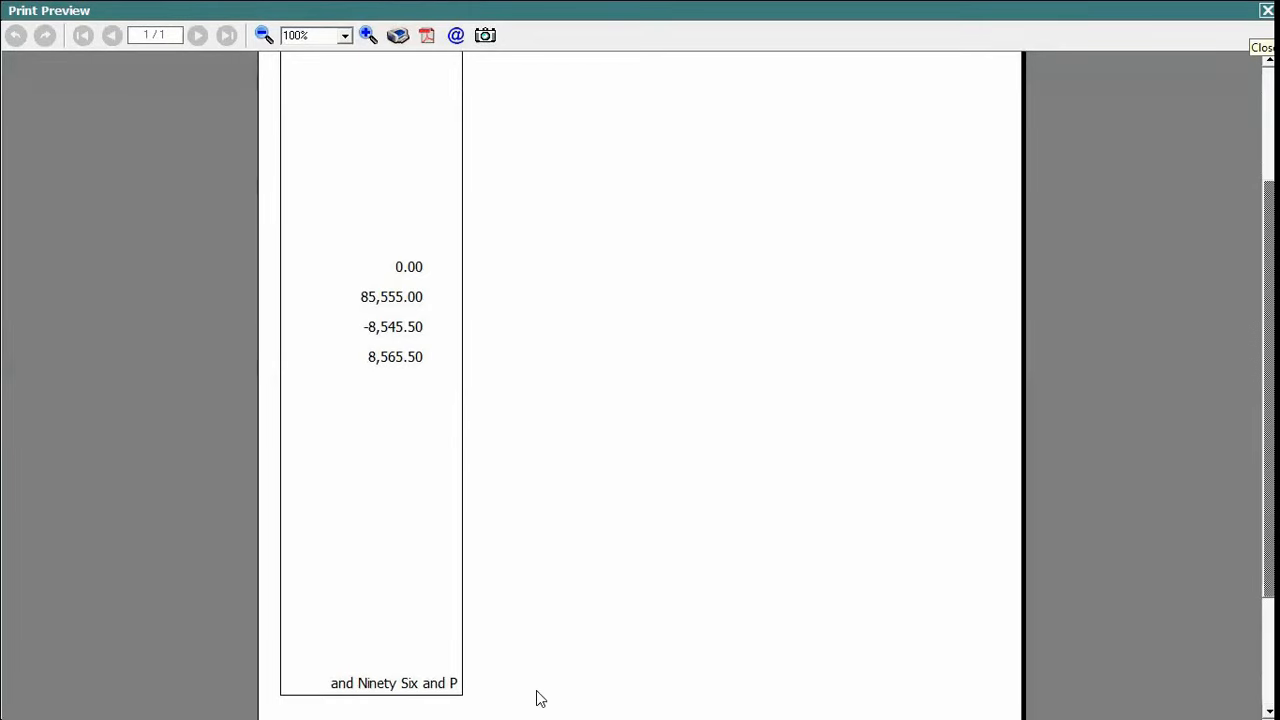
{"action": "key", "text": "Escape"}
{"action": "left_click", "coordinate": [575, 697]}
- Advance the slide show to the Parameterized Invoicing fields slide and return to Busy's format list
{"action": "left_click", "coordinate": [497, 373]}
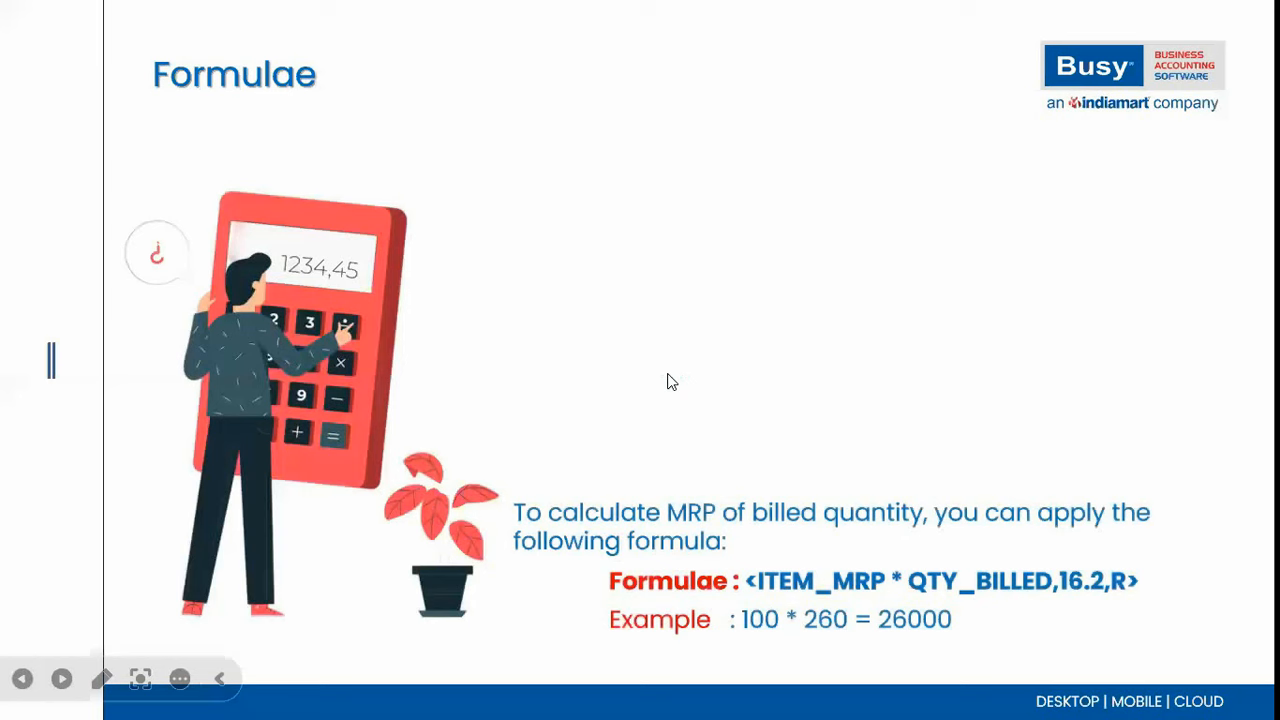
{"action": "left_click", "coordinate": [890, 550]}
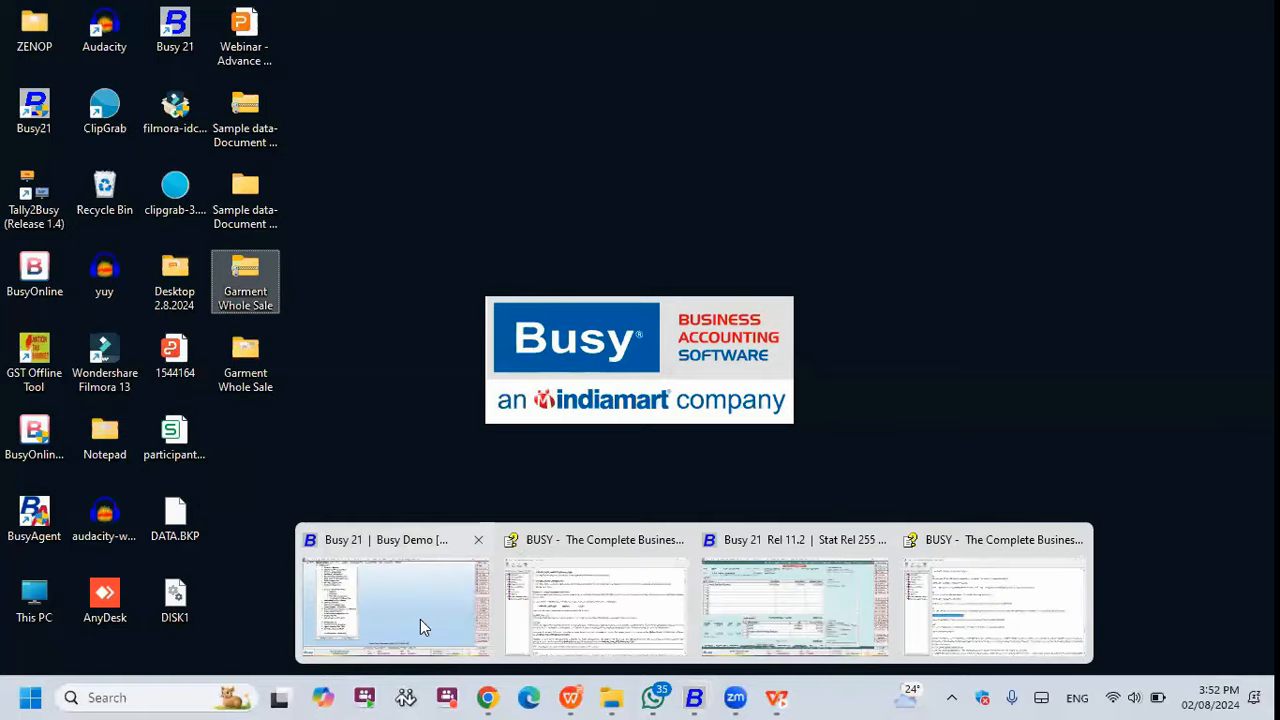
{"action": "left_click", "coordinate": [420, 619]}
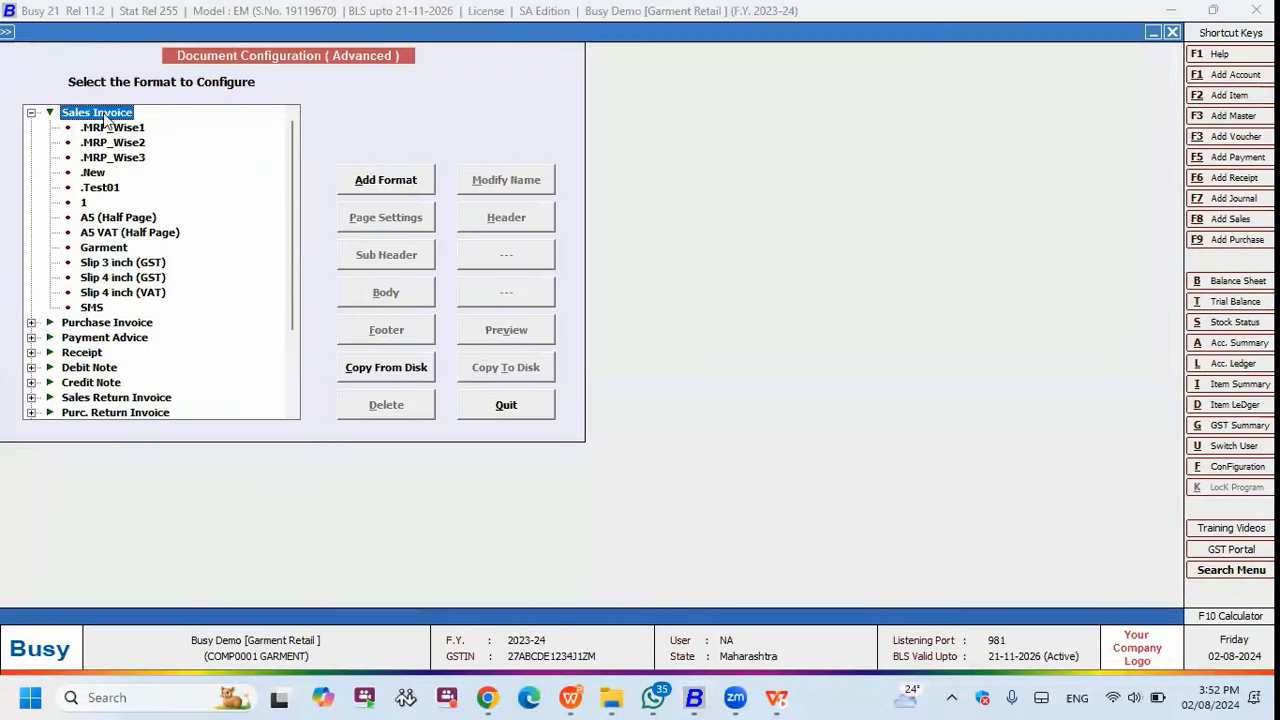
- Add a Sales Invoice format named Test and open its body layout
{"action": "left_click", "coordinate": [382, 182]}
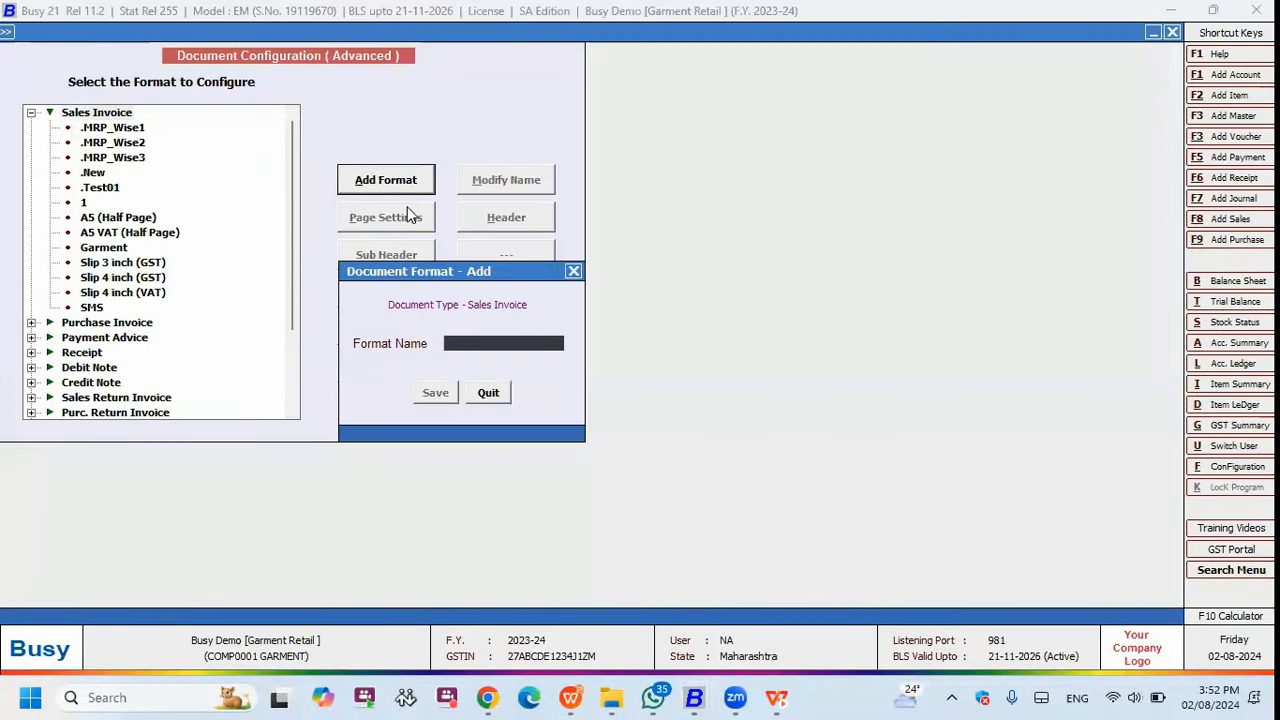
{"action": "type", "text": "Test"}
{"action": "key", "text": "Return"}
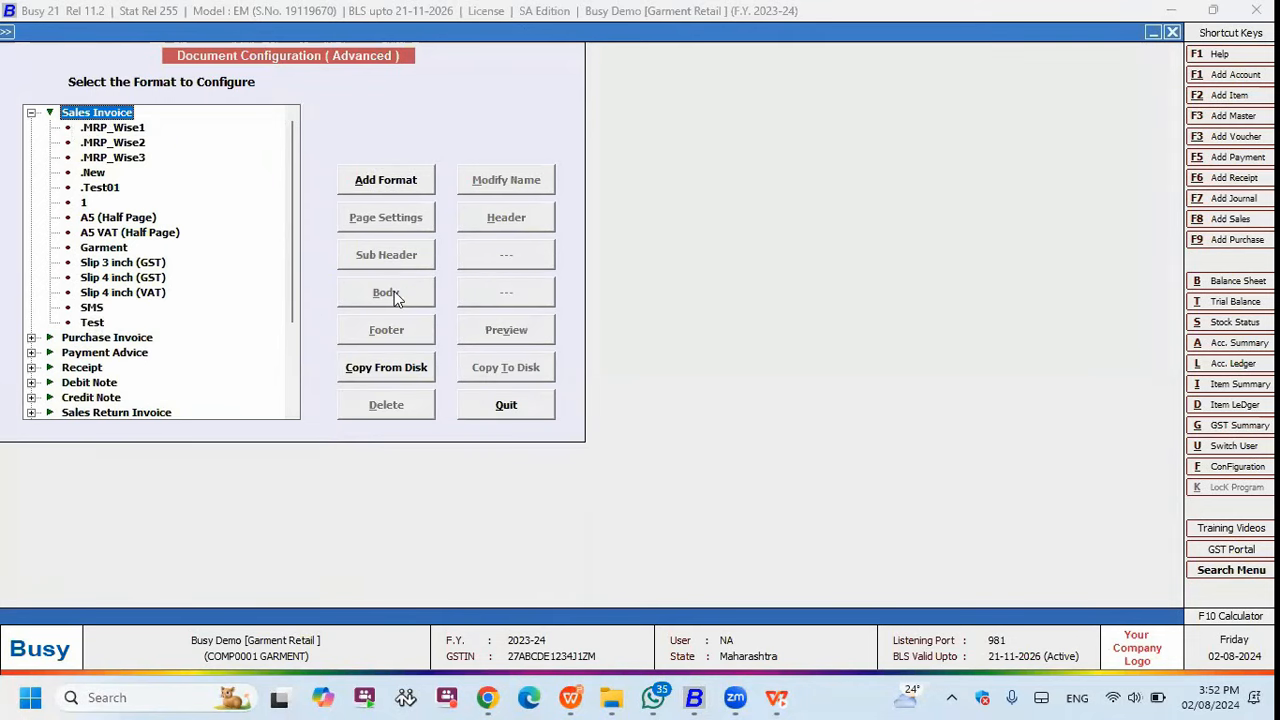
{"action": "left_click", "coordinate": [395, 294]}
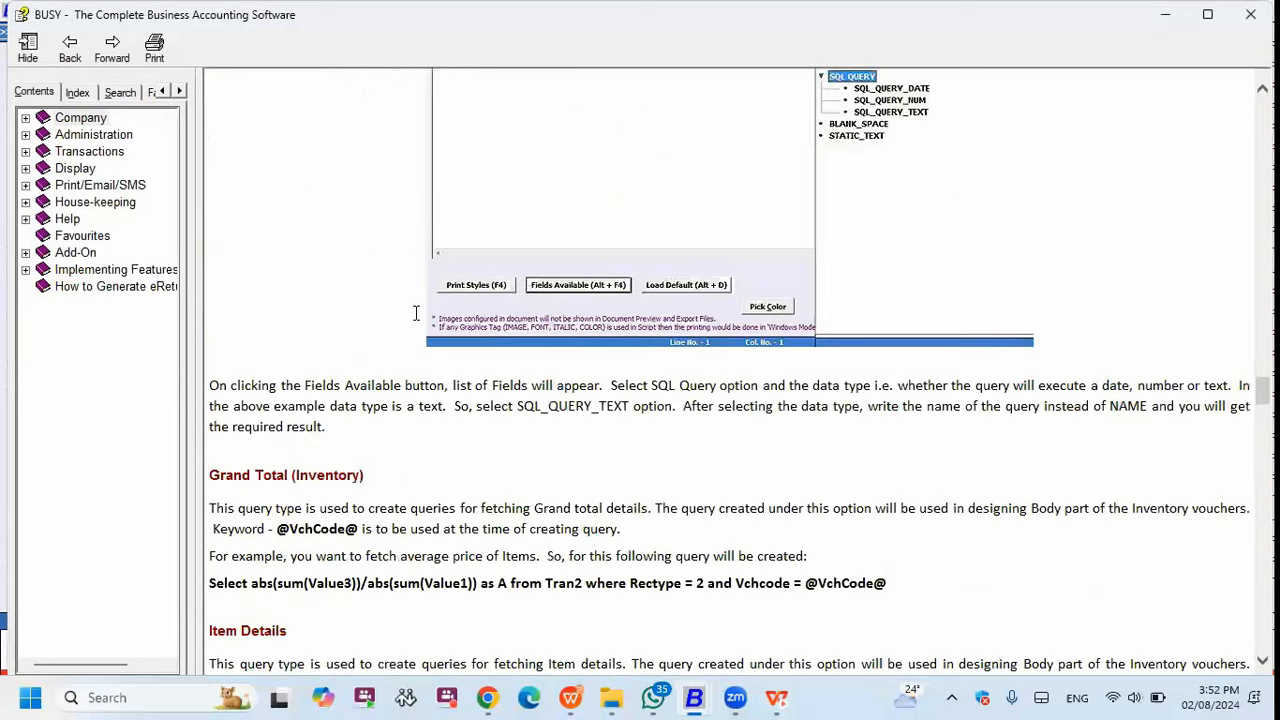
{"action": "scroll", "coordinate": [417, 313], "scroll_direction": "down", "scroll_amount": 3}
{"action": "scroll", "coordinate": [420, 315], "scroll_direction": "up", "scroll_amount": 11}
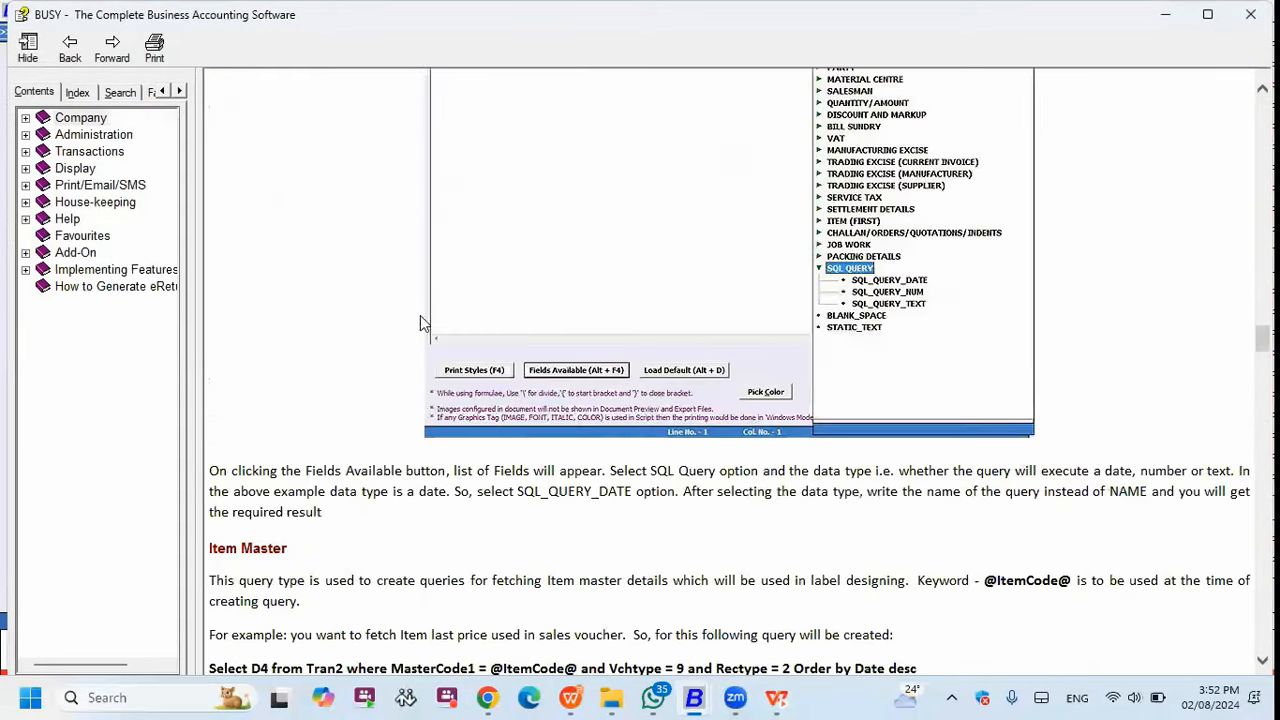
{"action": "scroll", "coordinate": [421, 315], "scroll_direction": "up", "scroll_amount": 15}
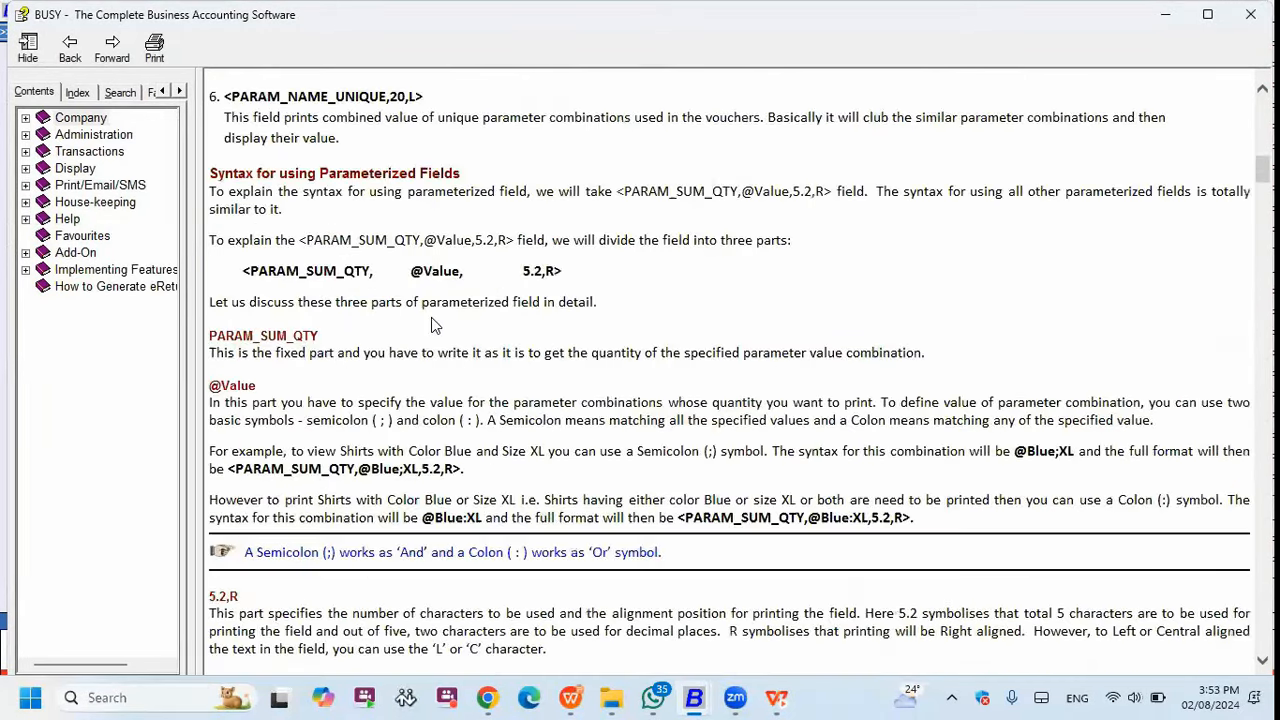
{"action": "scroll", "coordinate": [431, 317], "scroll_direction": "up", "scroll_amount": 4}
{"action": "scroll", "coordinate": [431, 320], "scroll_direction": "up", "scroll_amount": 5}
{"action": "left_click_drag", "start_coordinate": [446, 262], "coordinate": [227, 262]}
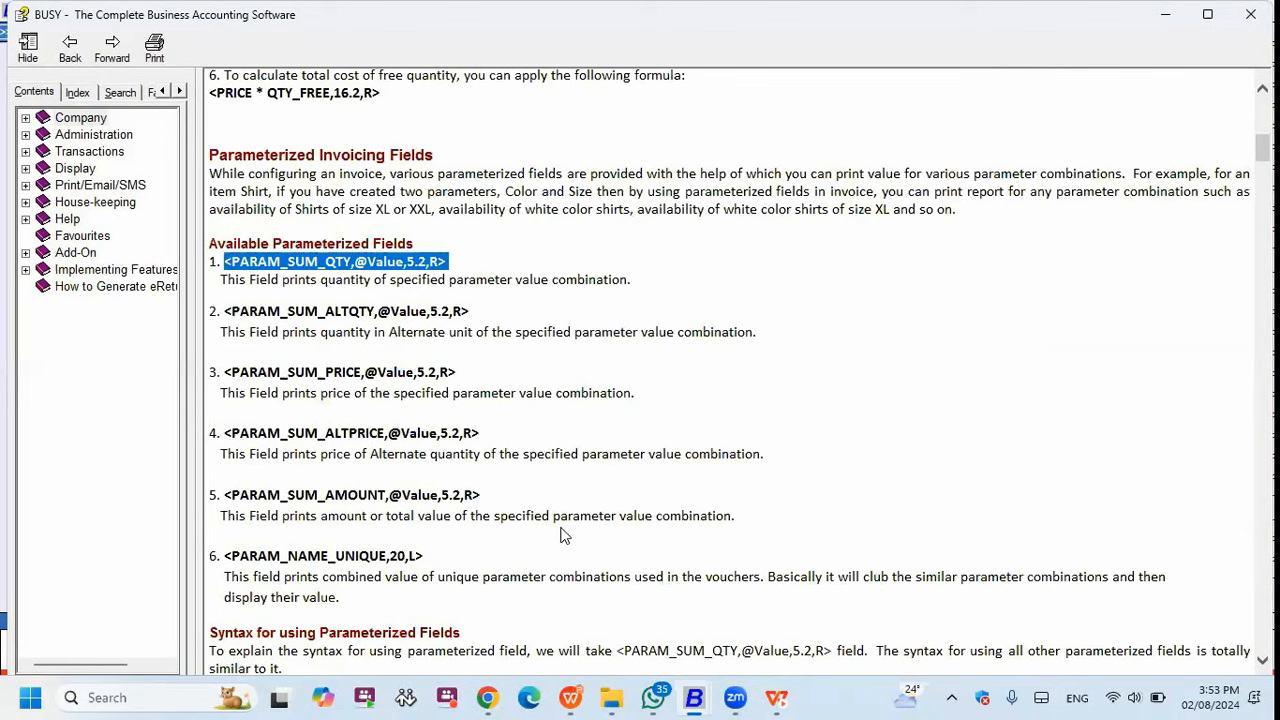
{"action": "mouse_move", "coordinate": [694, 697]}
{"action": "left_click", "coordinate": [452, 615]}
{"action": "left_click_drag", "start_coordinate": [150, 116], "coordinate": [117, 117]}
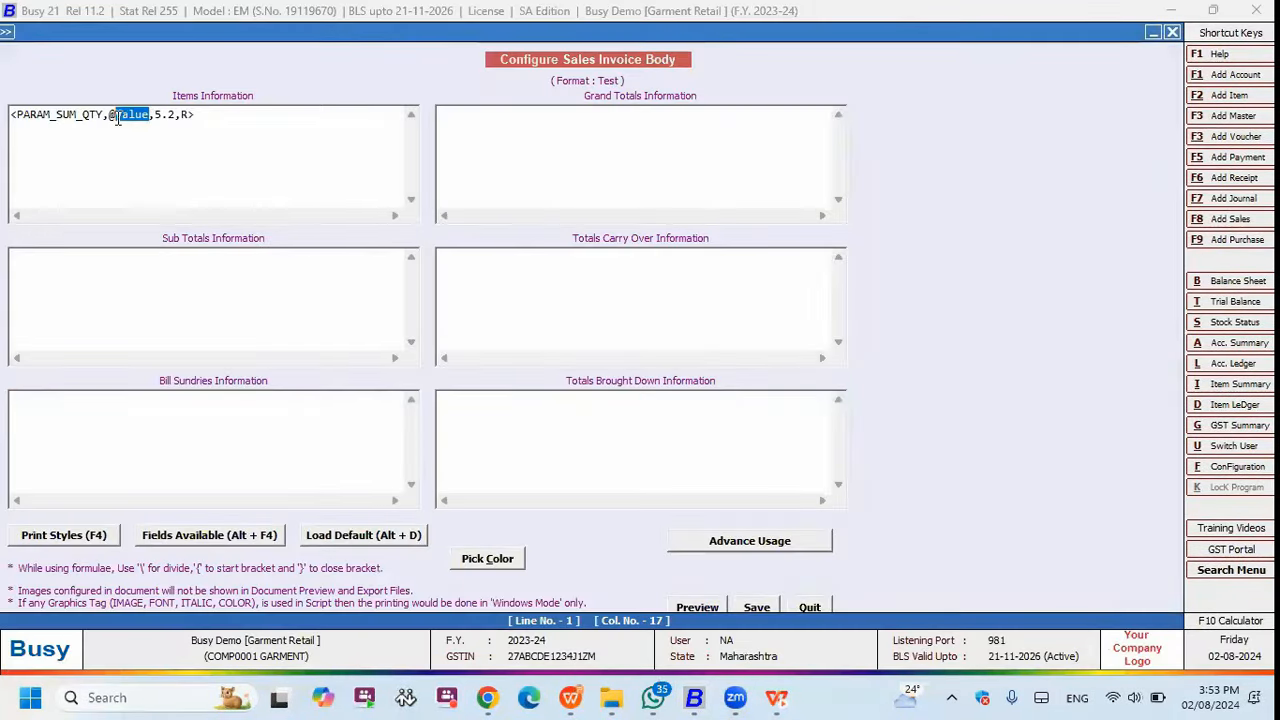
- Start a new item A in the Fancy Shirt group with an opening stock of 1
{"action": "left_click", "coordinate": [1228, 95]}
{"action": "type", "text": "a"}
{"action": "key", "text": "Return"}
{"action": "type", "text": "a"}
{"action": "key", "text": "Return"}
{"action": "key", "text": "Return"}
{"action": "type", "text": "1"}
{"action": "key", "text": "Return"}
{"action": "key", "text": "Return"}
{"action": "key", "text": "Return"}
{"action": "key", "text": "Return"}
{"action": "type", "text": "1"}
{"action": "key", "text": "Return"}
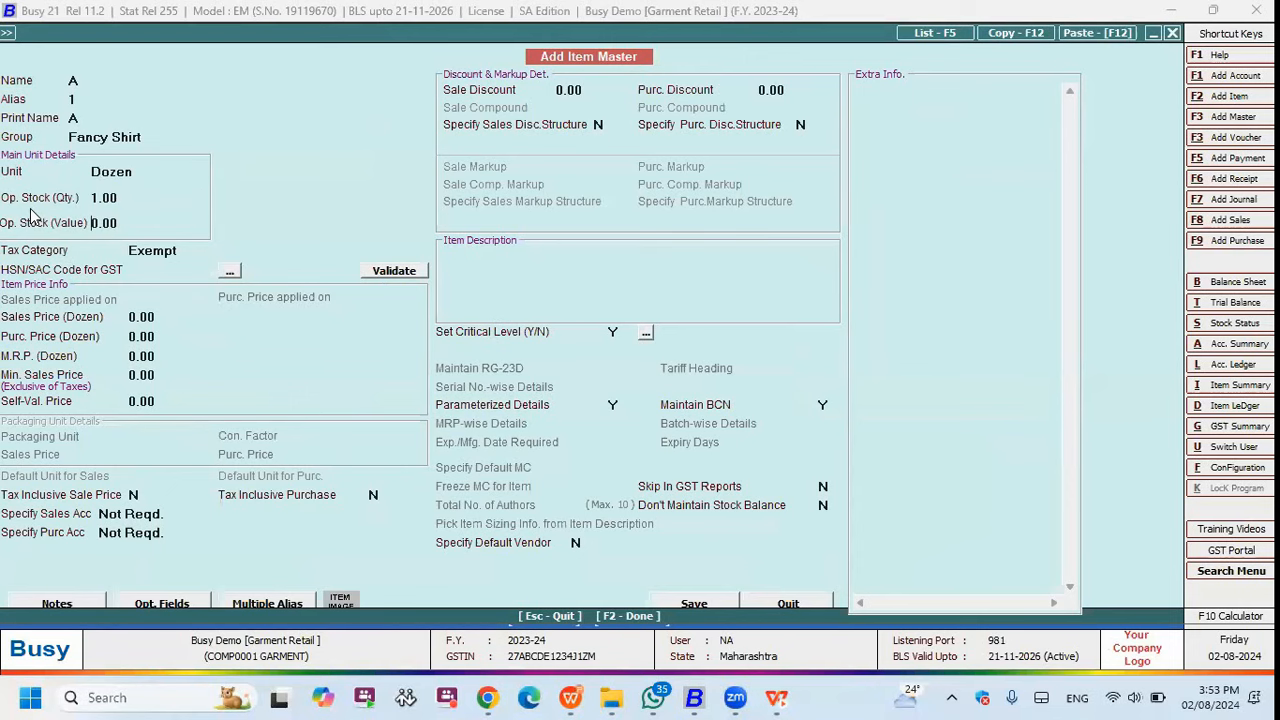
{"action": "key", "text": "Return"}
- Look up size 36 in the parameterized stock details, then abandon the new item
{"action": "key", "text": "Down"}
{"action": "key", "text": "Down"}
{"action": "key", "text": "Down"}
{"action": "key", "text": "Up"}
{"action": "key", "text": "Up"}
{"action": "key", "text": "Up"}
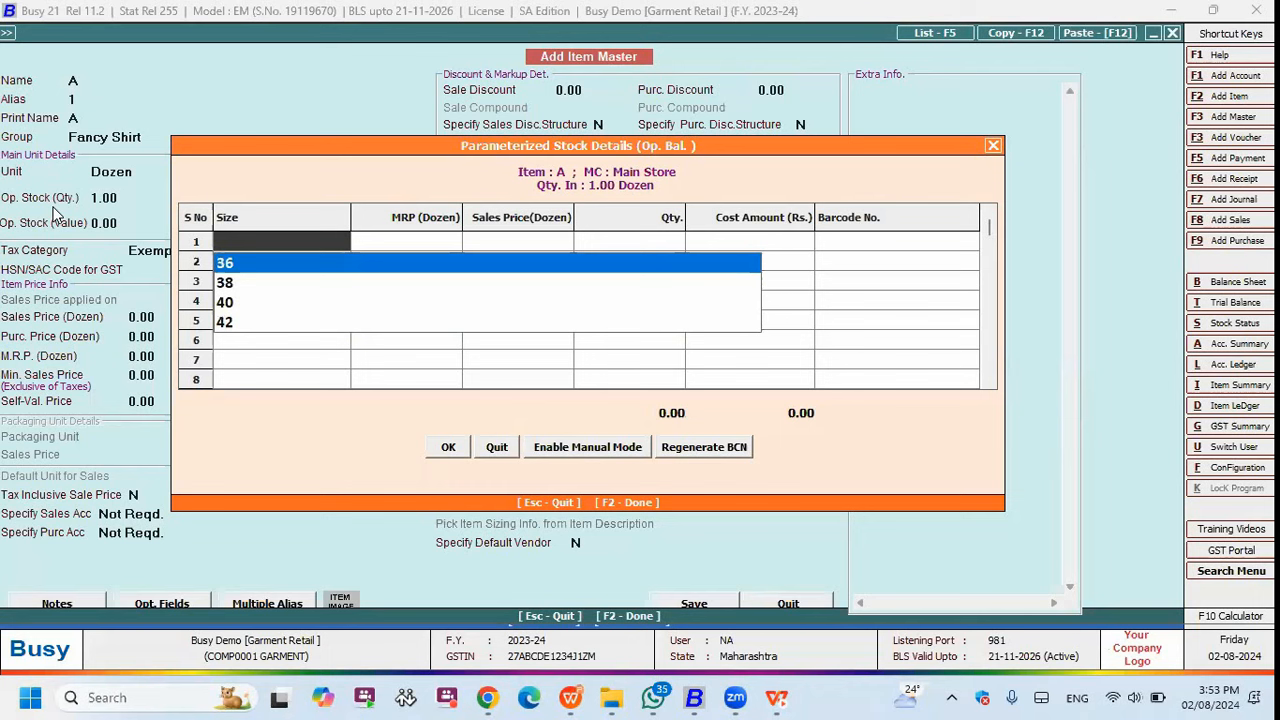
{"action": "key", "text": "Return"}
{"action": "key", "text": "Left"}
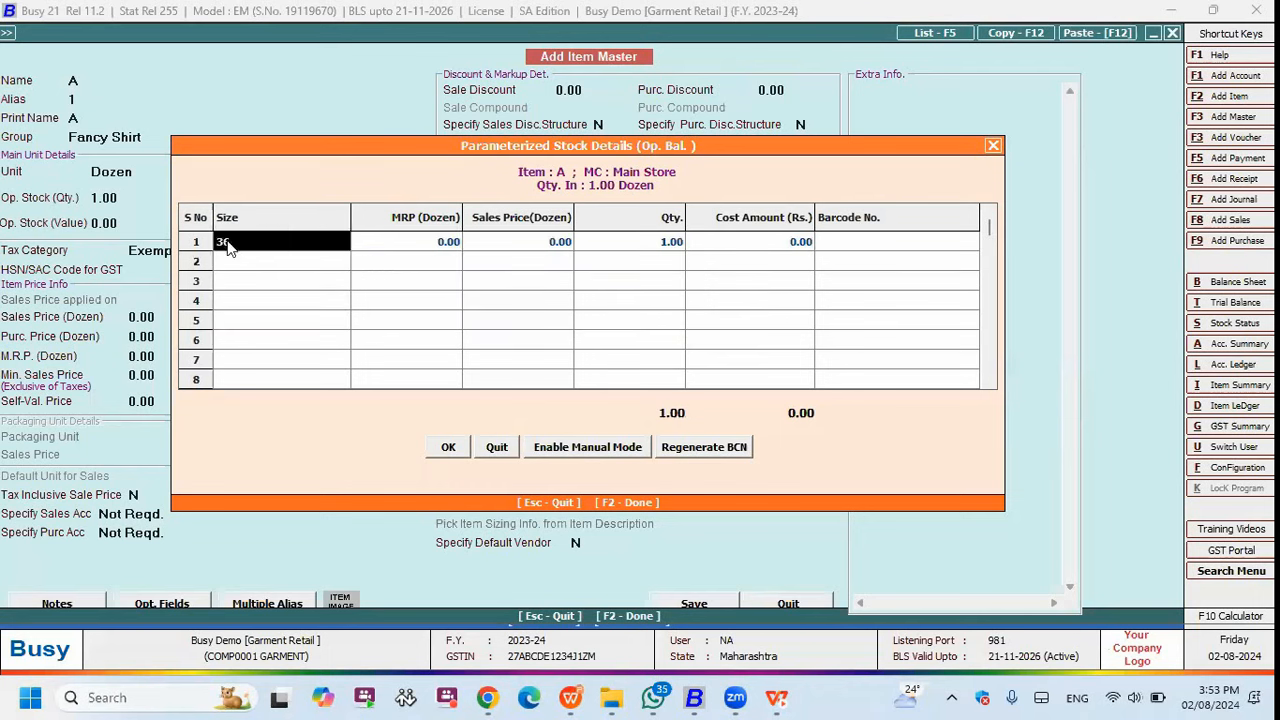
{"action": "key", "text": "Escape"}
{"action": "key", "text": "Escape"}
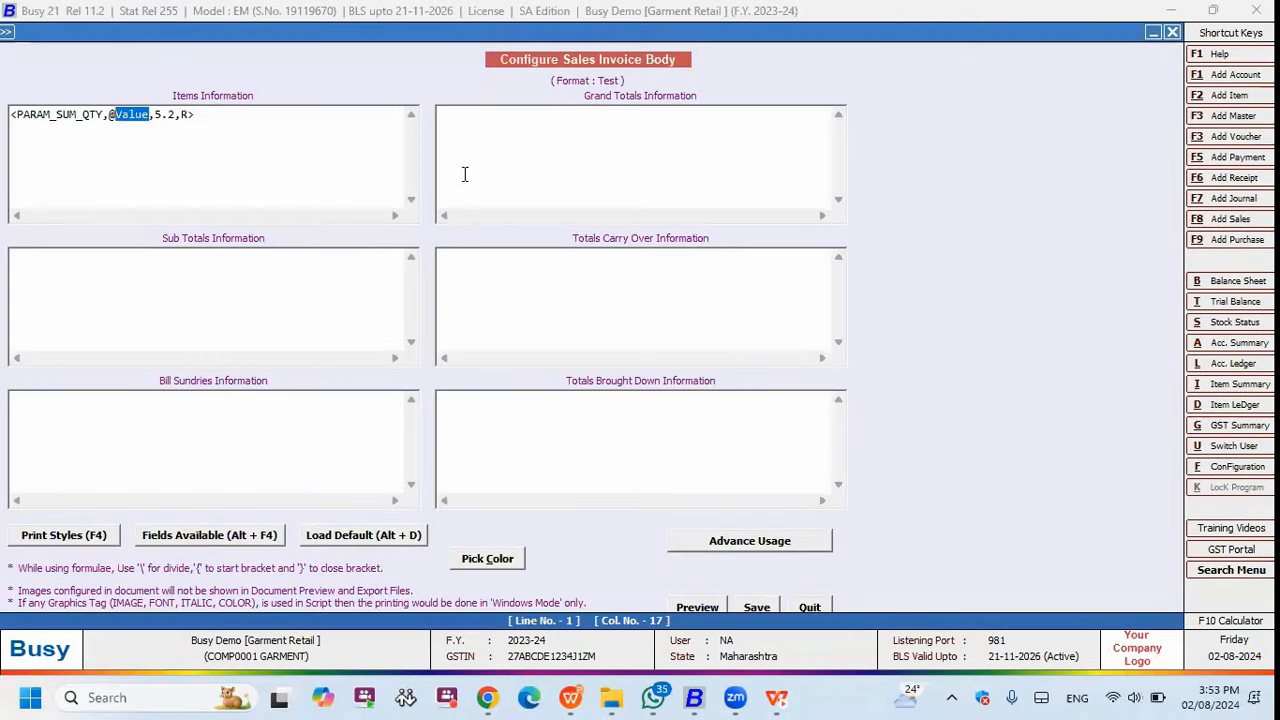
{"action": "key", "text": "Right"}
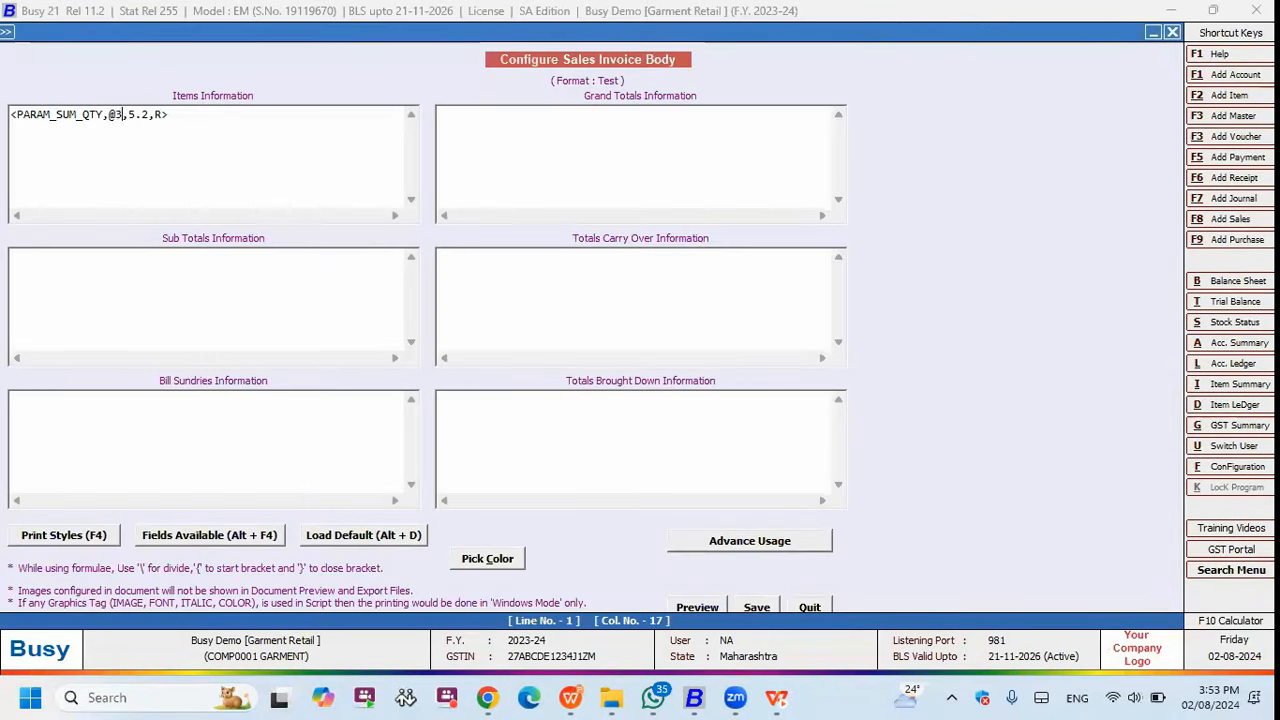
{"action": "left_click_drag", "start_coordinate": [192, 121], "coordinate": [11, 116]}
{"action": "left_click", "coordinate": [203, 131]}
{"action": "key", "text": "Return"}
{"action": "key", "text": "Return"}
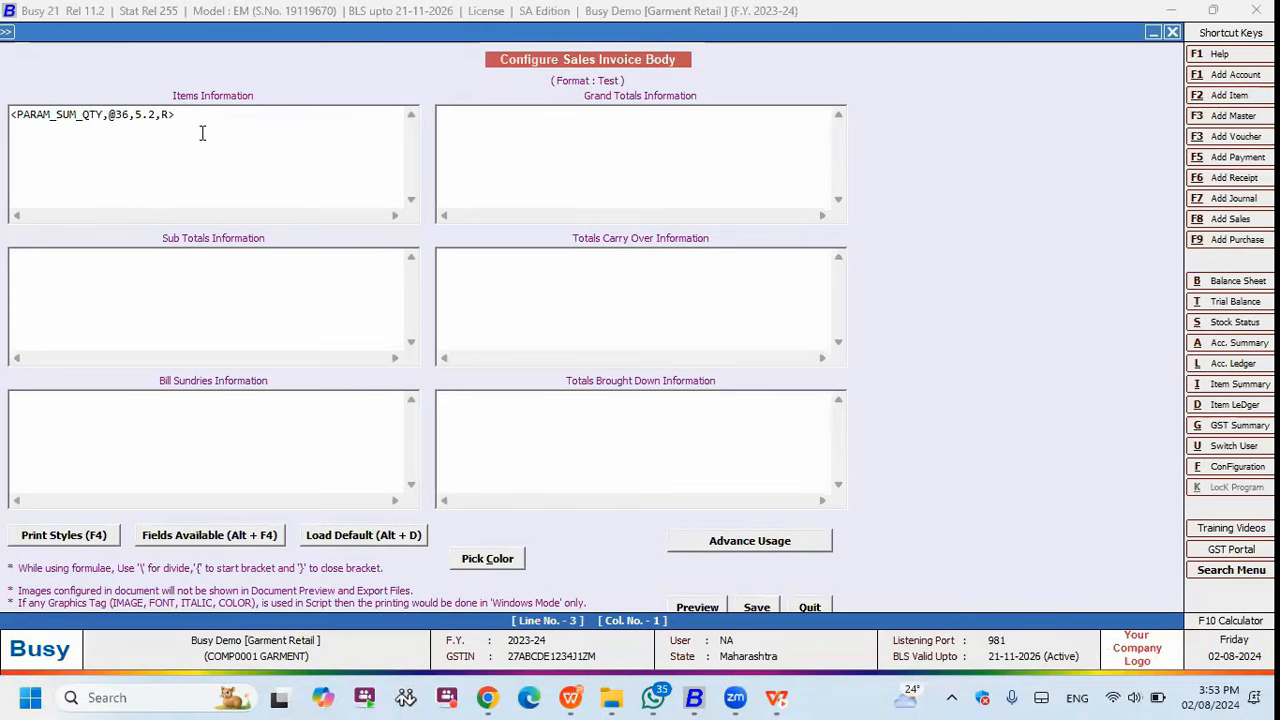
{"action": "left_click_drag", "start_coordinate": [173, 114], "coordinate": [11, 116]}
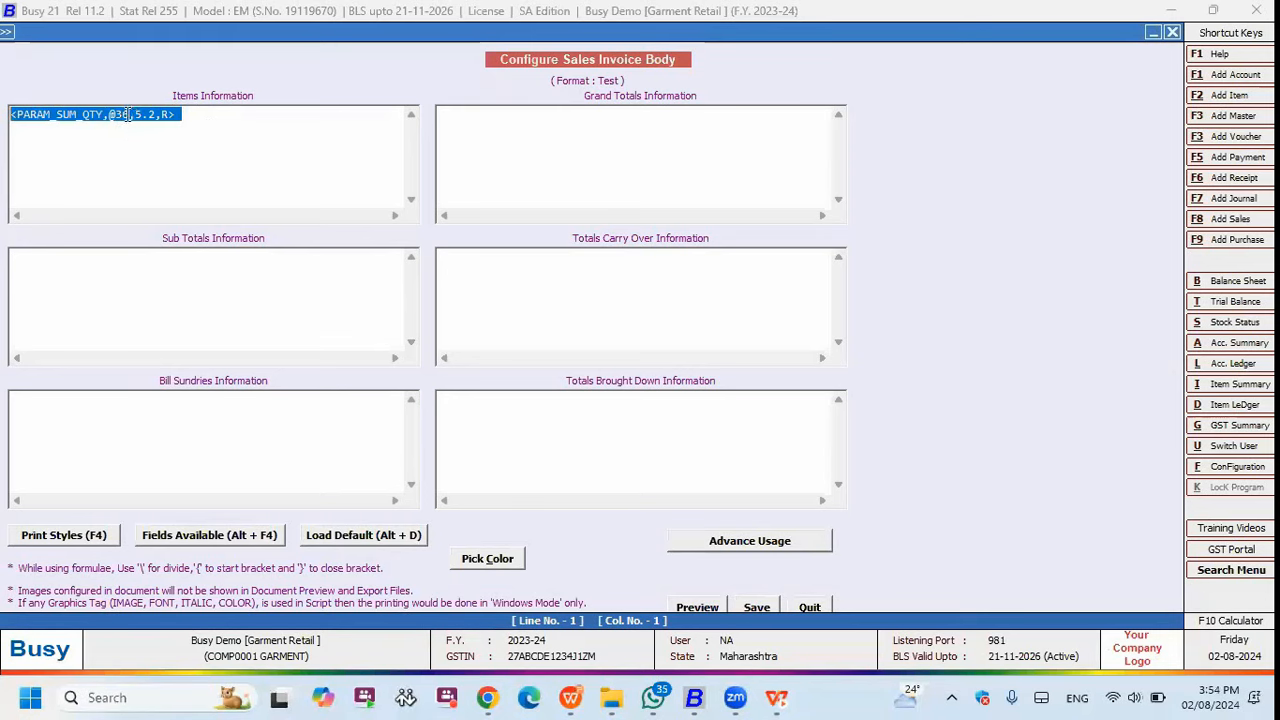
{"action": "left_click_drag", "start_coordinate": [130, 114], "coordinate": [114, 114]}
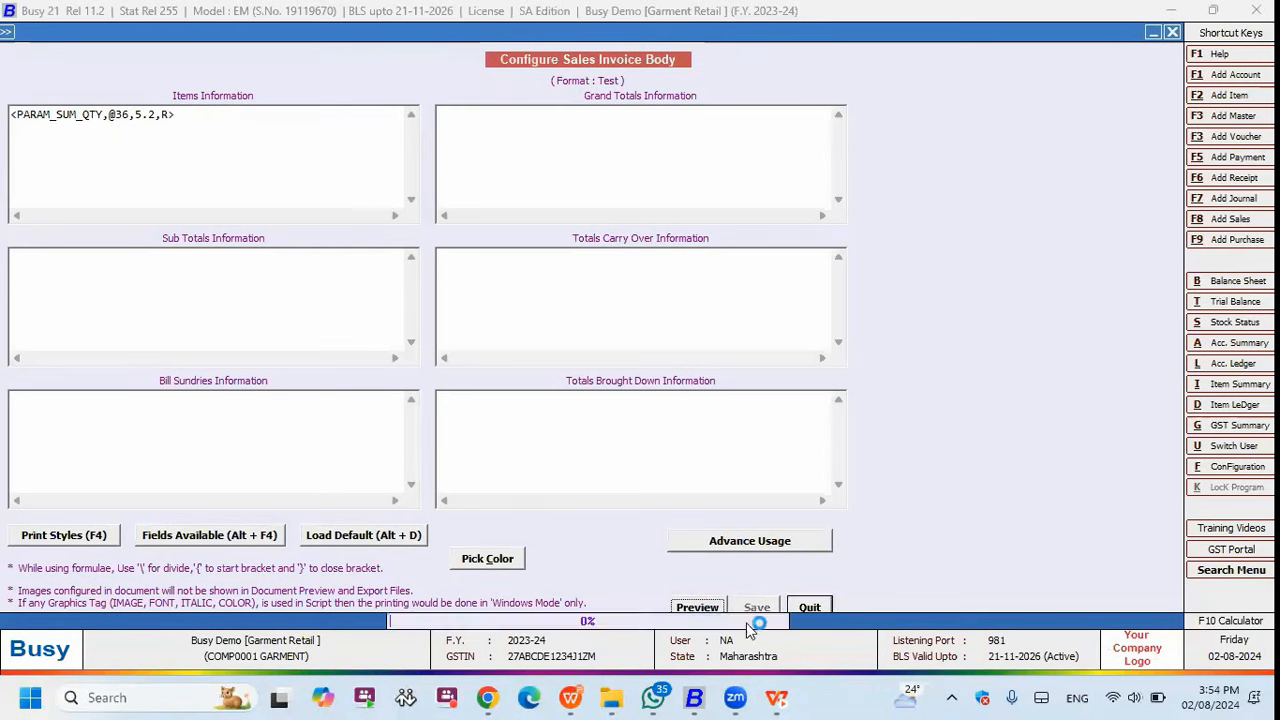
- Save the body, open sales voucher 6/2023-20 and check Baby 9101's size breakdown
{"action": "key", "text": "Escape"}
{"action": "left_click", "coordinate": [473, 325]}
{"action": "key", "text": "Return"}
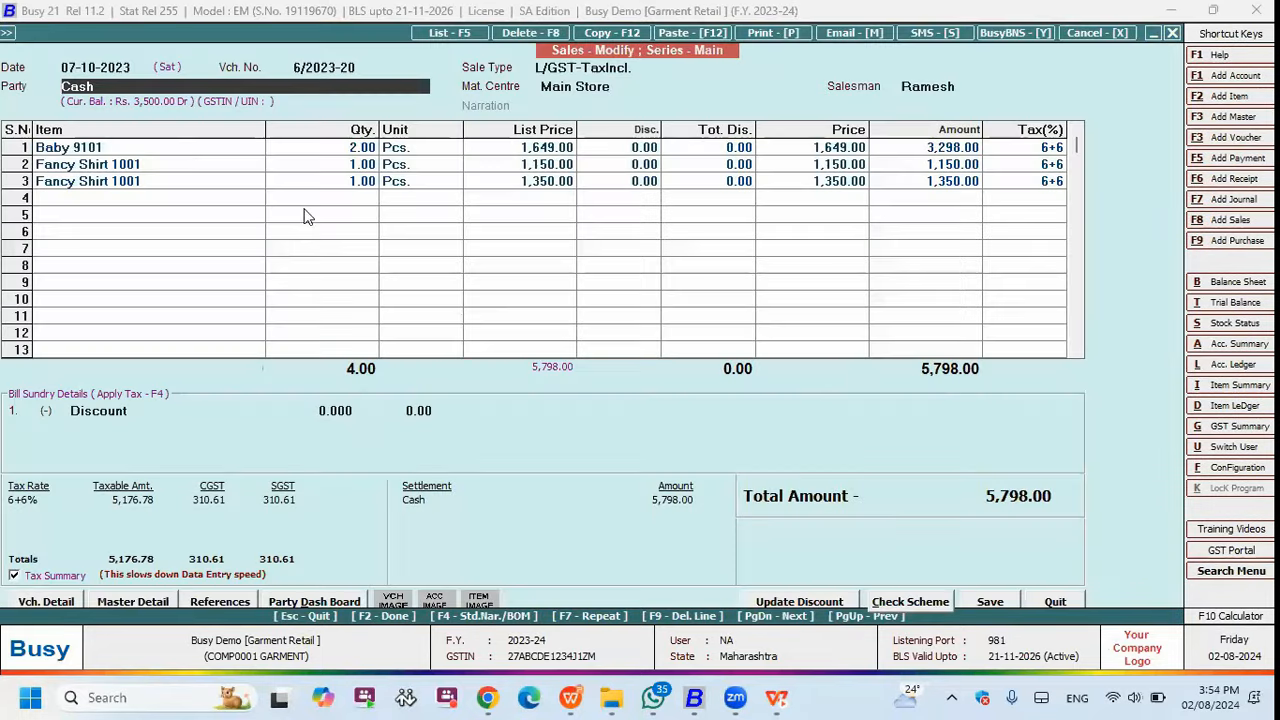
{"action": "left_click", "coordinate": [173, 151]}
{"action": "key", "text": "Right"}
{"action": "key", "text": "Right"}
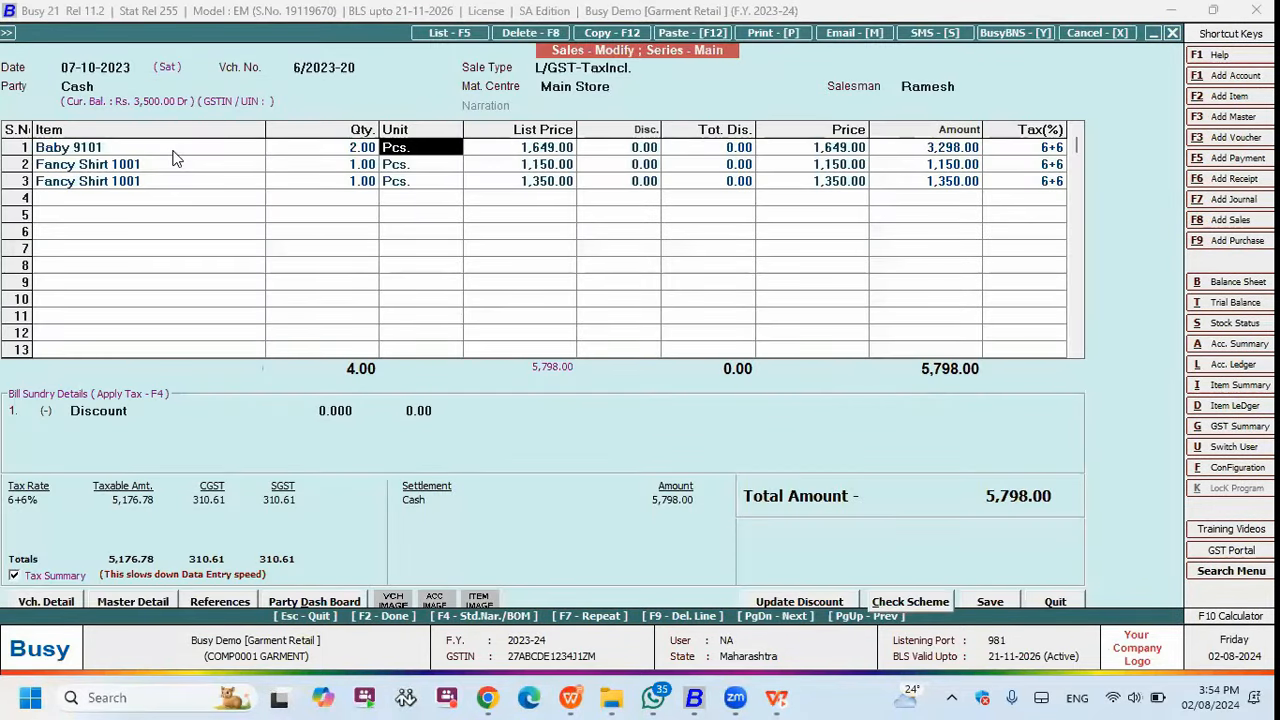
{"action": "key", "text": "Return"}
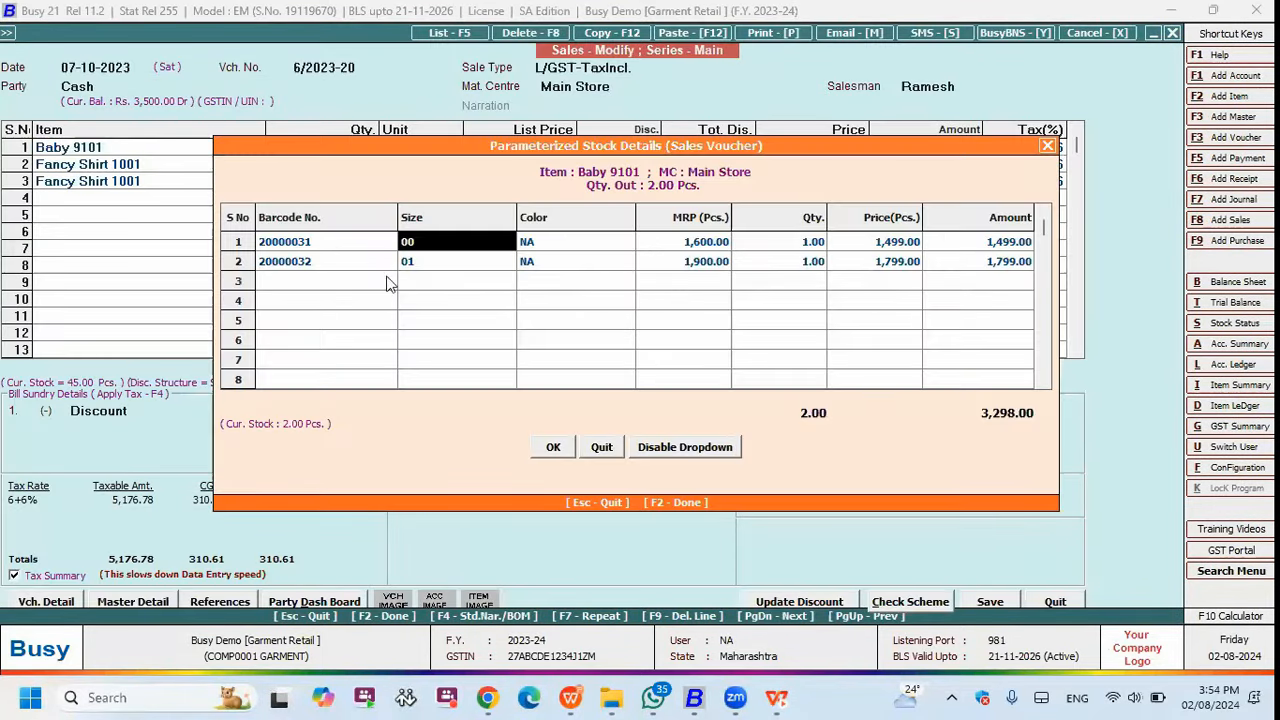
{"action": "key", "text": "Down"}
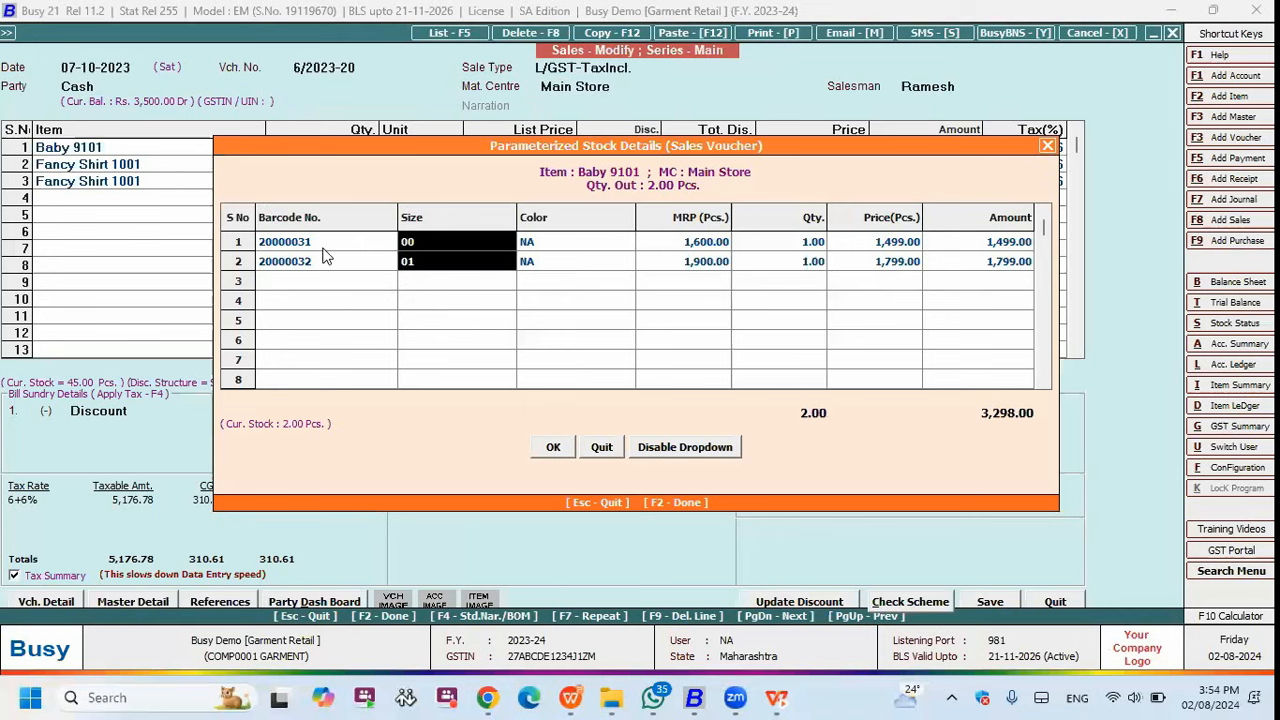
{"action": "key", "text": "F2"}
- Check the size breakdowns of Fancy Shirt 1001 (size 36) and the third line (size 38)
{"action": "key", "text": "Down"}
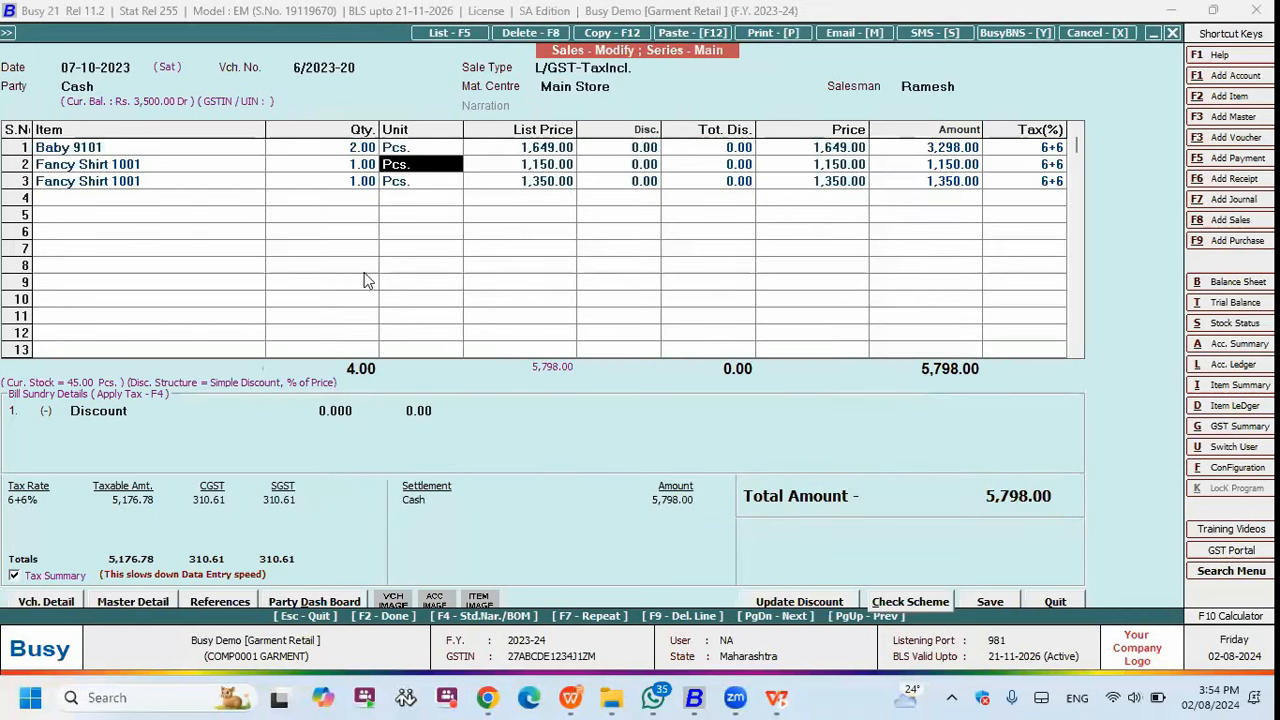
{"action": "key", "text": "Return"}
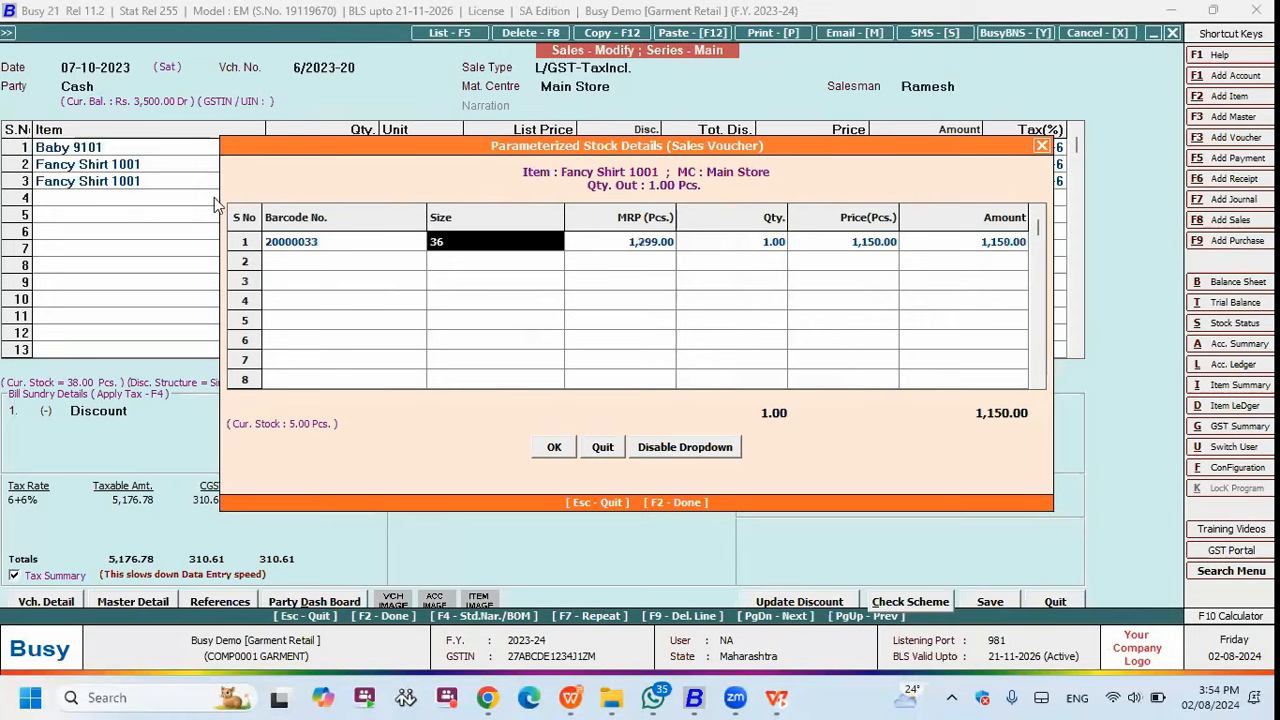
{"action": "key", "text": "F2"}
{"action": "key", "text": "Down"}
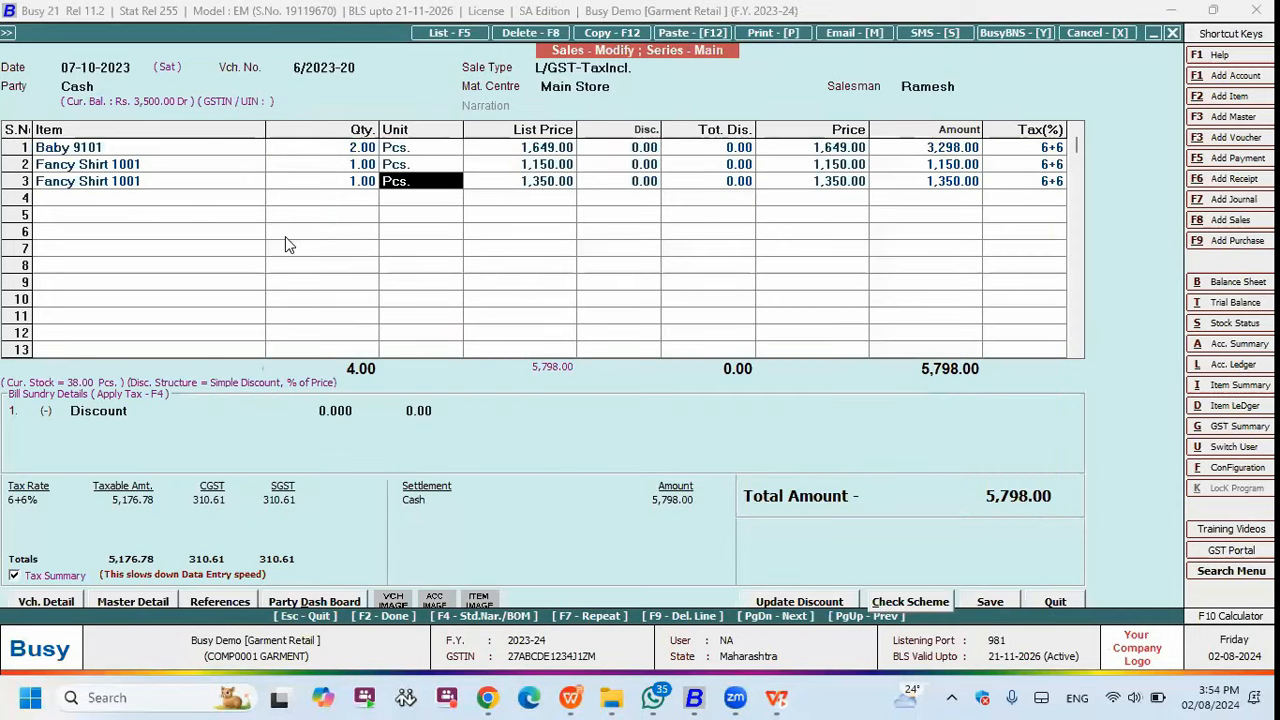
{"action": "key", "text": "Return"}
{"action": "key", "text": "Left"}
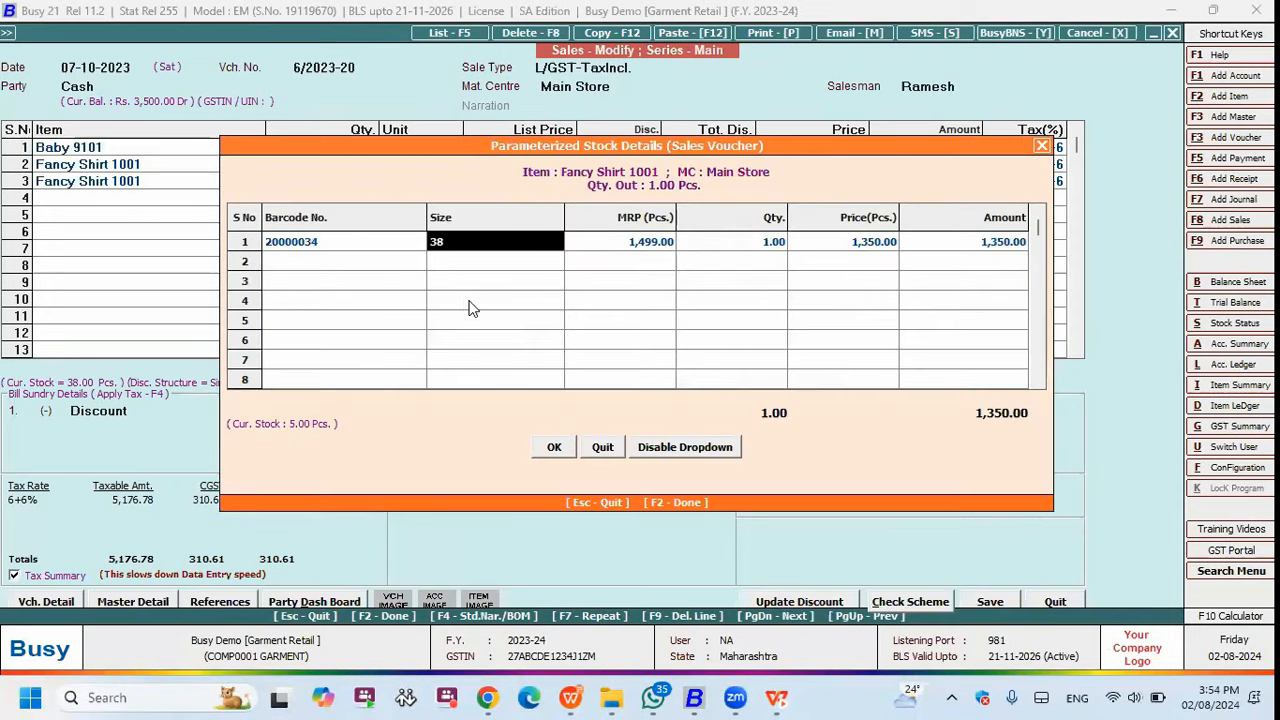
{"action": "key", "text": "F2"}
- Preview the voucher in the Test format, which prints the size-36 quantity as 1.00
{"action": "key", "text": "alt+p"}
{"action": "key", "text": "Return"}
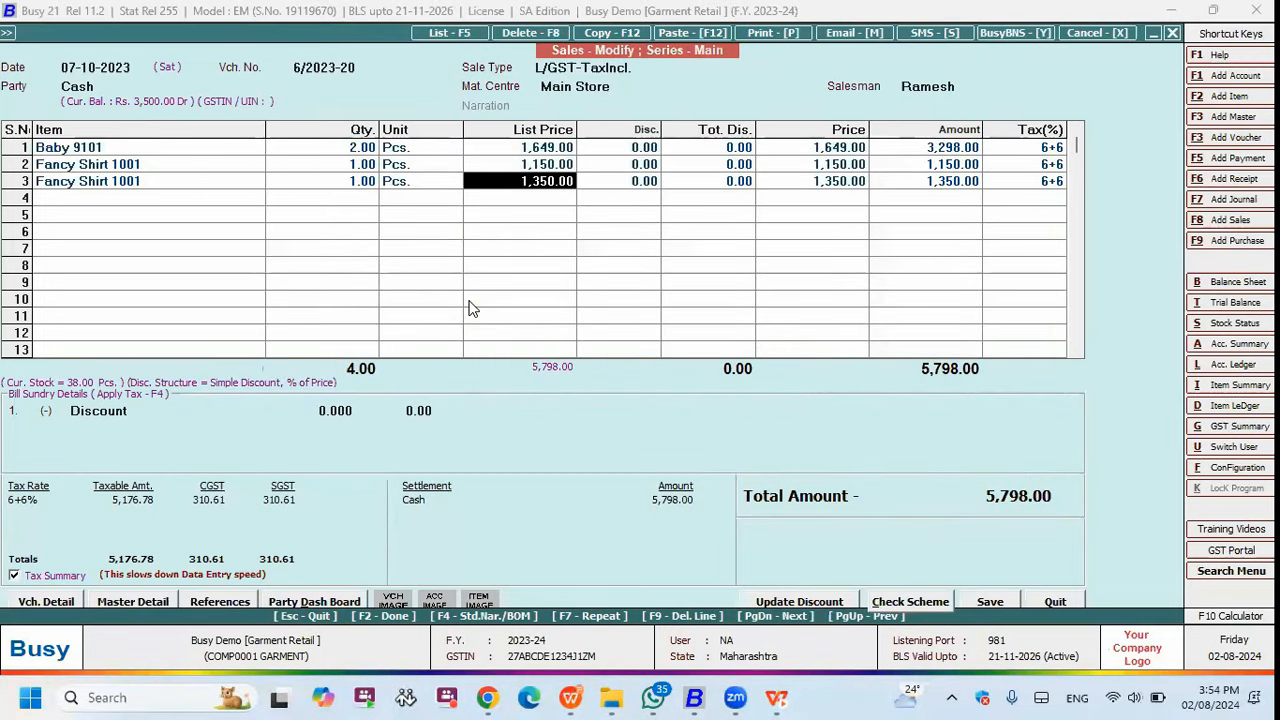
{"action": "key", "text": "Up"}
{"action": "key", "text": "Up"}
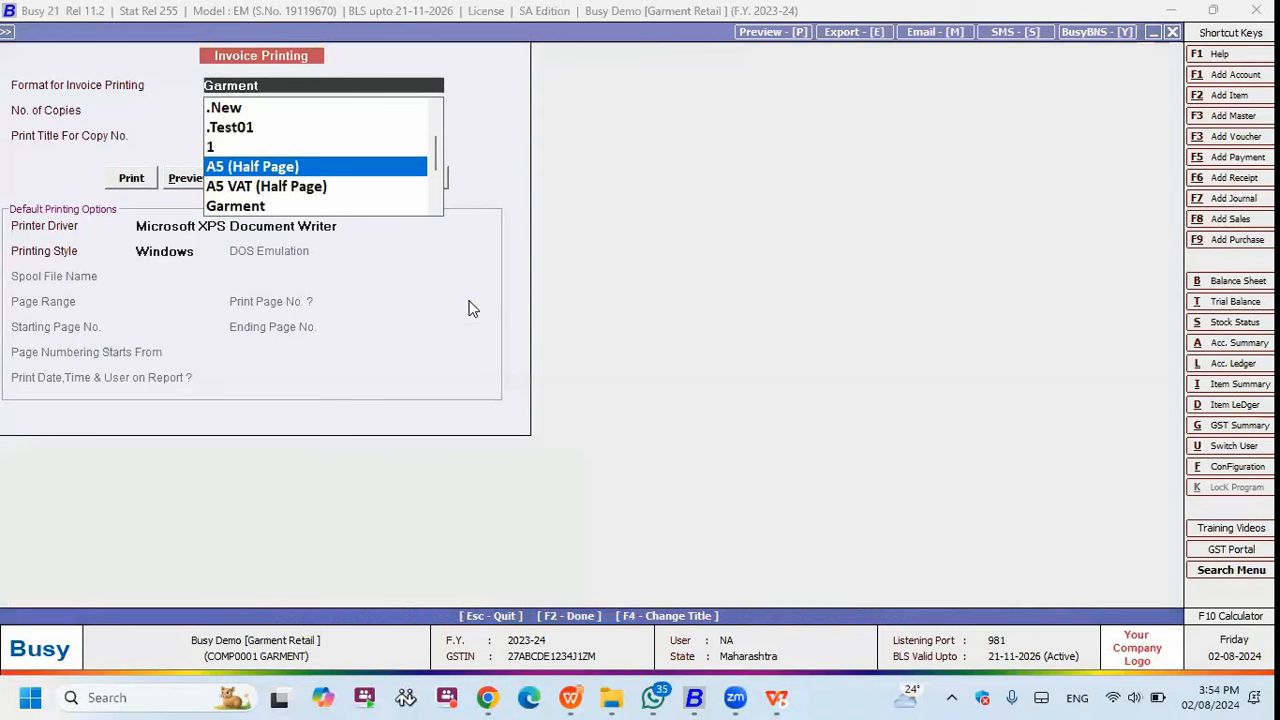
{"action": "key", "text": "Up"}
{"action": "key", "text": "Up"}
{"action": "type", "text": "Test"}
{"action": "key", "text": "Return"}
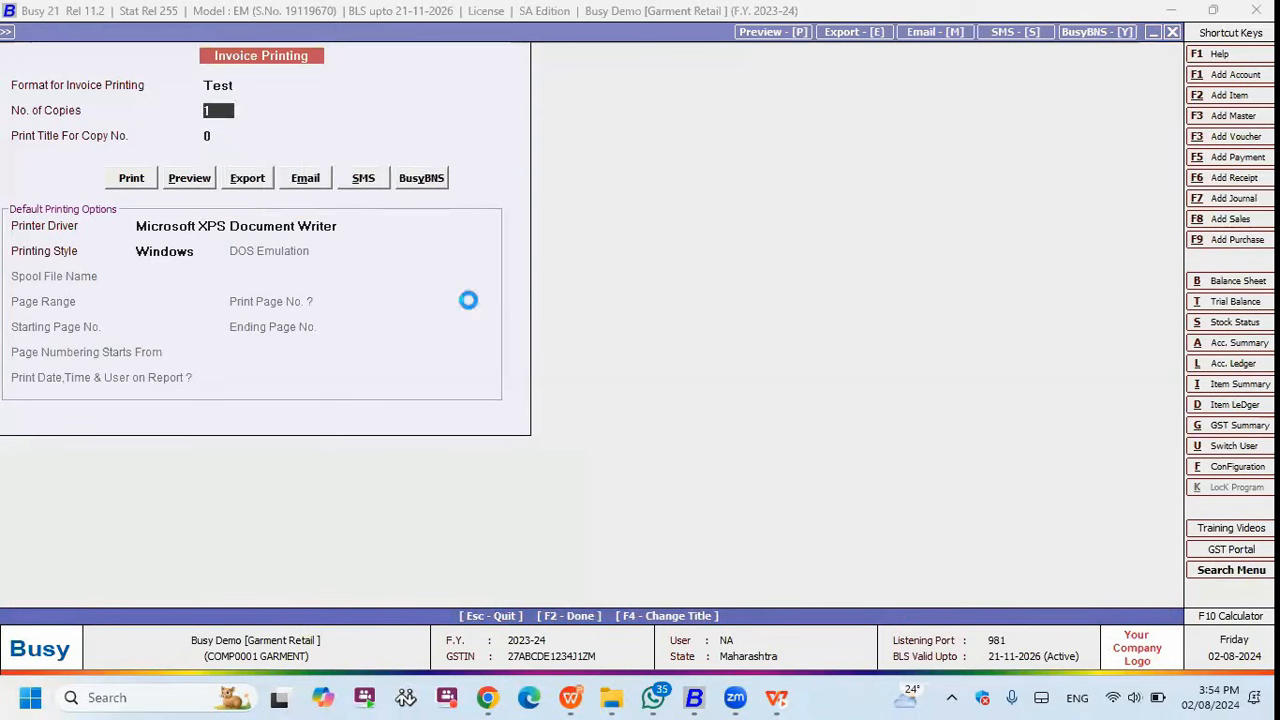
{"action": "key", "text": "alt+p"}
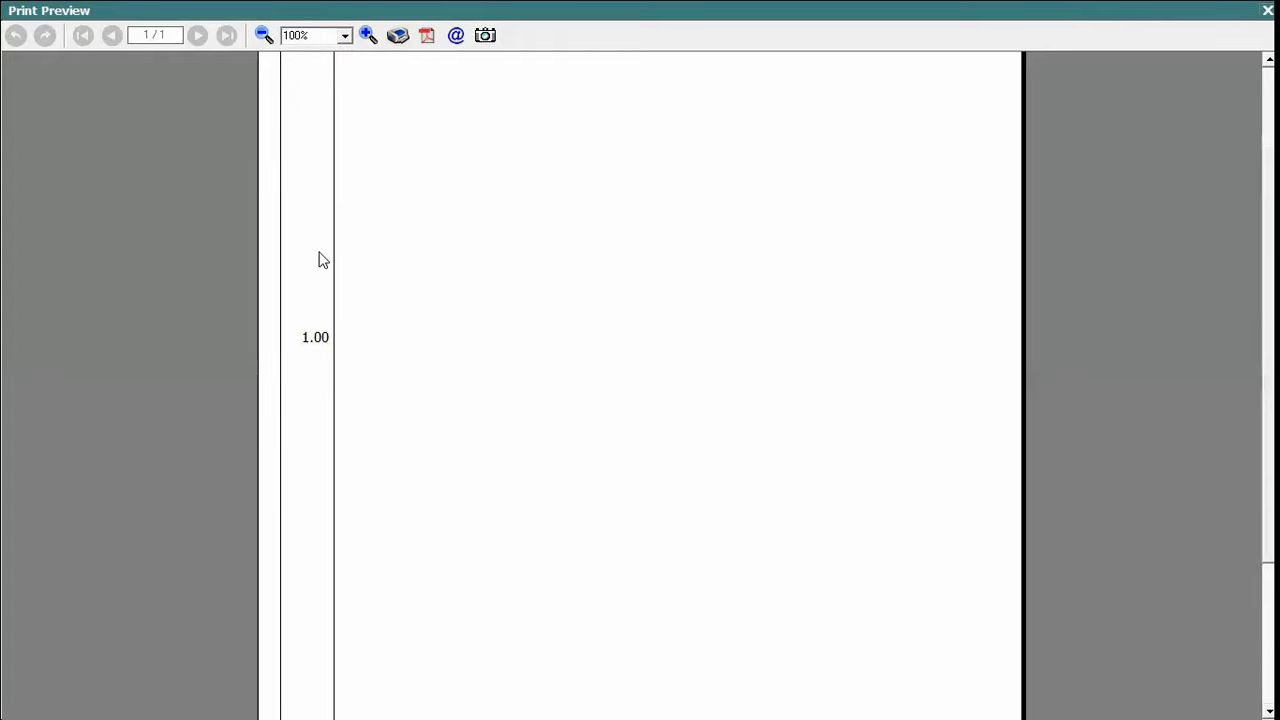
{"action": "key", "text": "Escape"}
{"action": "key", "text": "Right"}
{"action": "key", "text": "Right"}
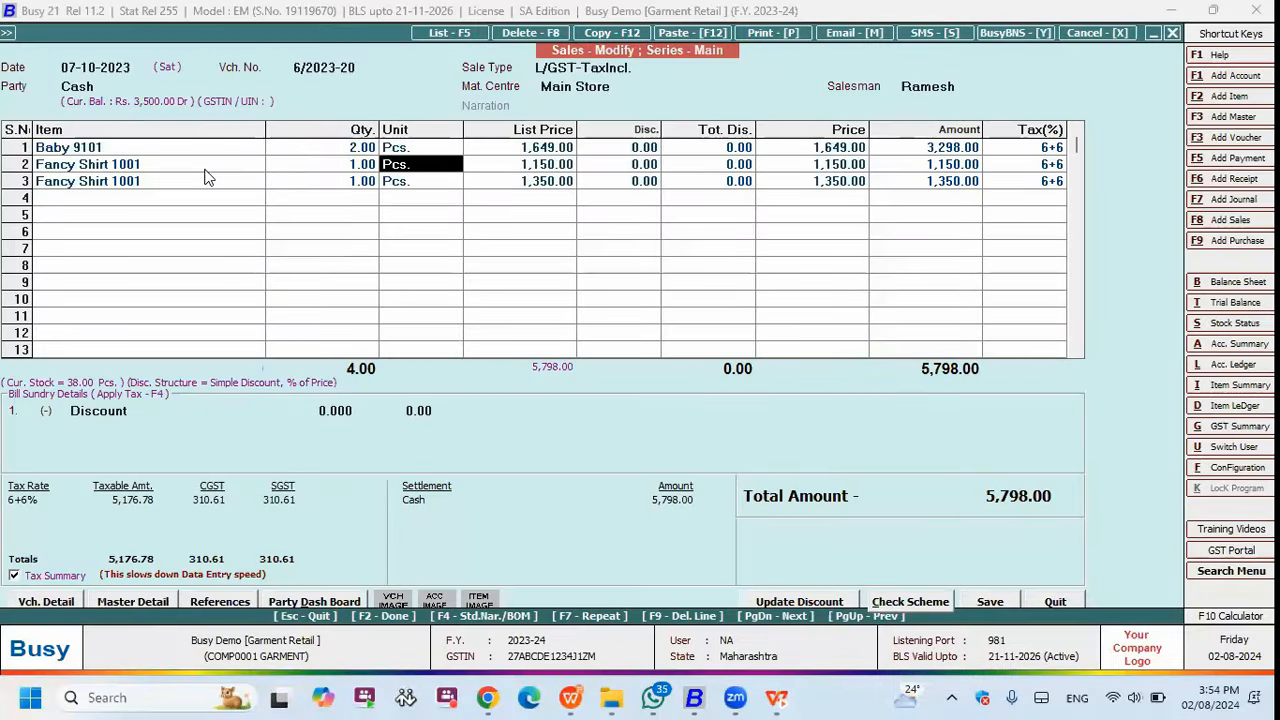
- Set row 2's quantity to 2
{"action": "key", "text": "Return"}
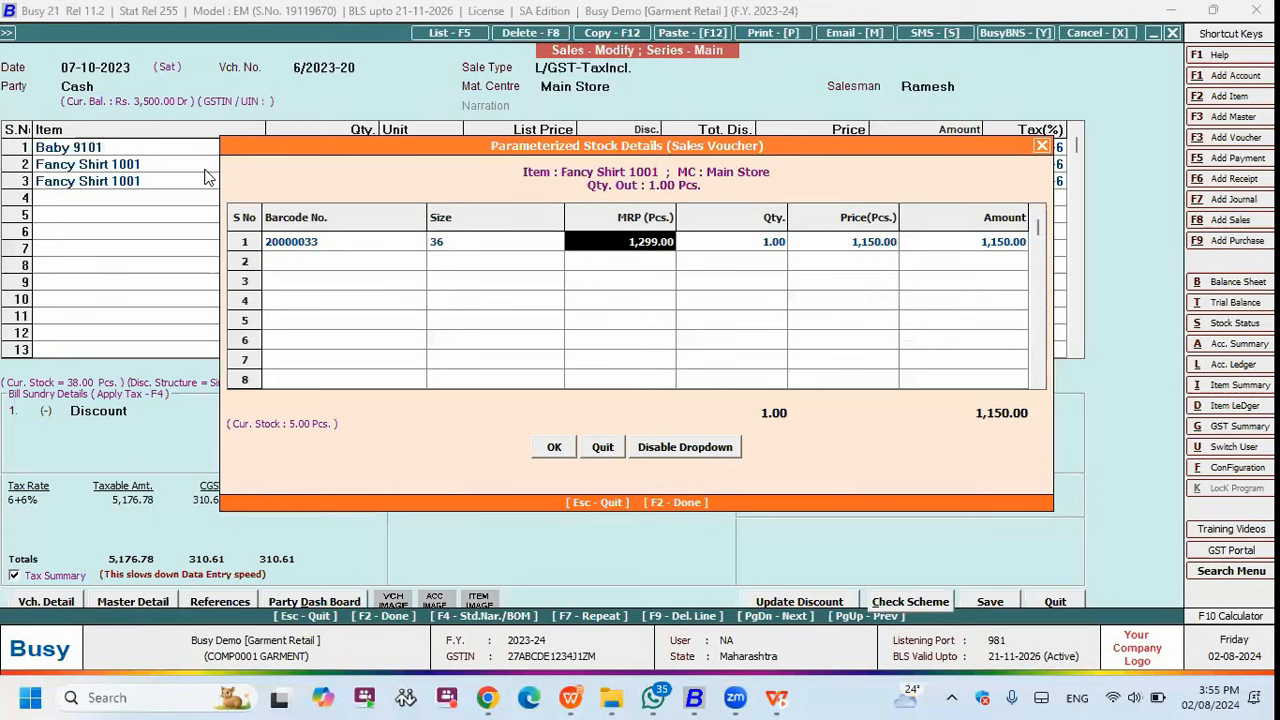
{"action": "key", "text": "F2"}
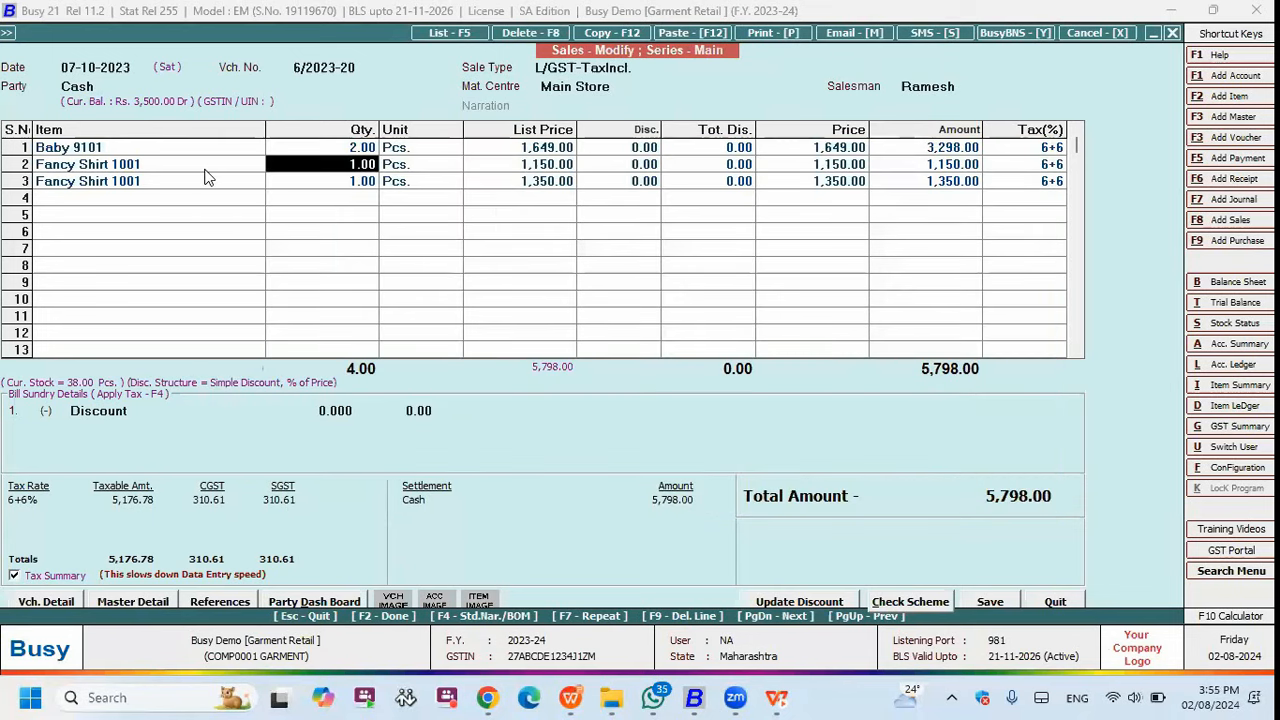
{"action": "type", "text": "2"}
{"action": "key", "text": "Return"}
{"action": "key", "text": "Return"}
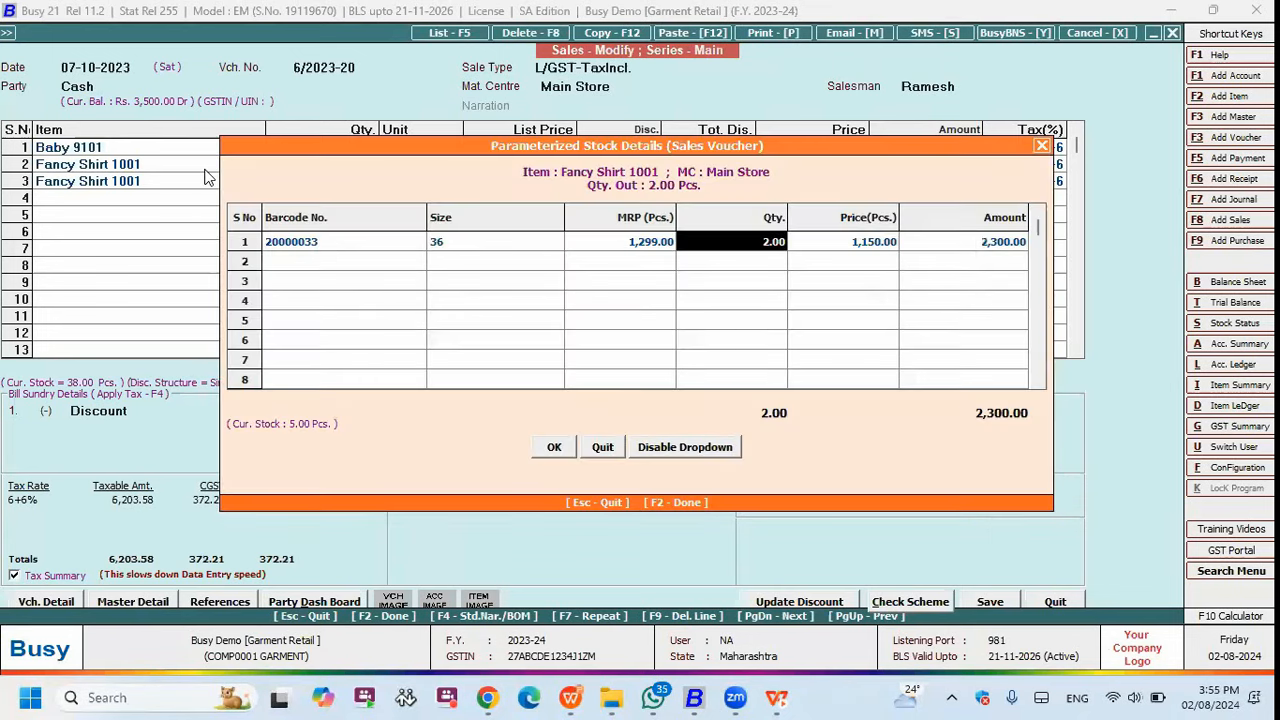
{"action": "key", "text": "Return"}
{"action": "key", "text": "F2"}
- Set row 3 to quantity 2 with size 36 and save the voucher
{"action": "key", "text": "Down"}
{"action": "key", "text": "Left"}
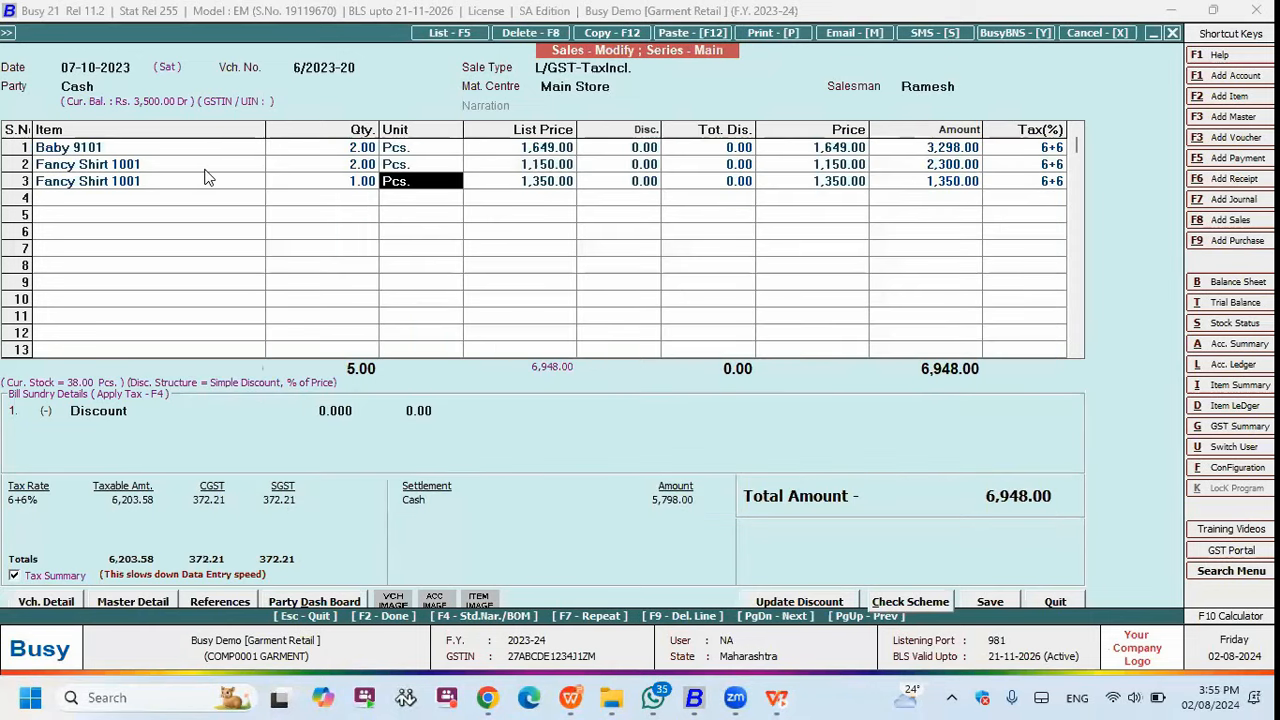
{"action": "key", "text": "Left"}
{"action": "type", "text": "2"}
{"action": "key", "text": "Return"}
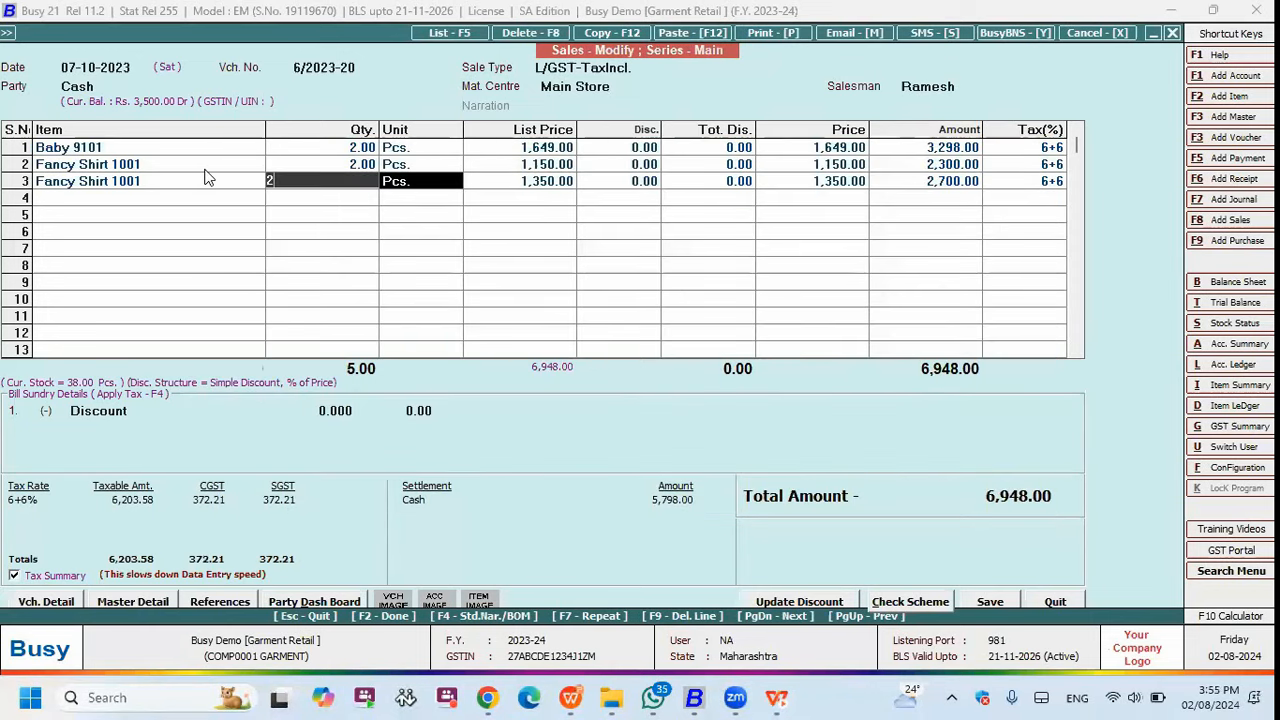
{"action": "key", "text": "Return"}
{"action": "key", "text": "Return"}
{"action": "key", "text": "Return"}
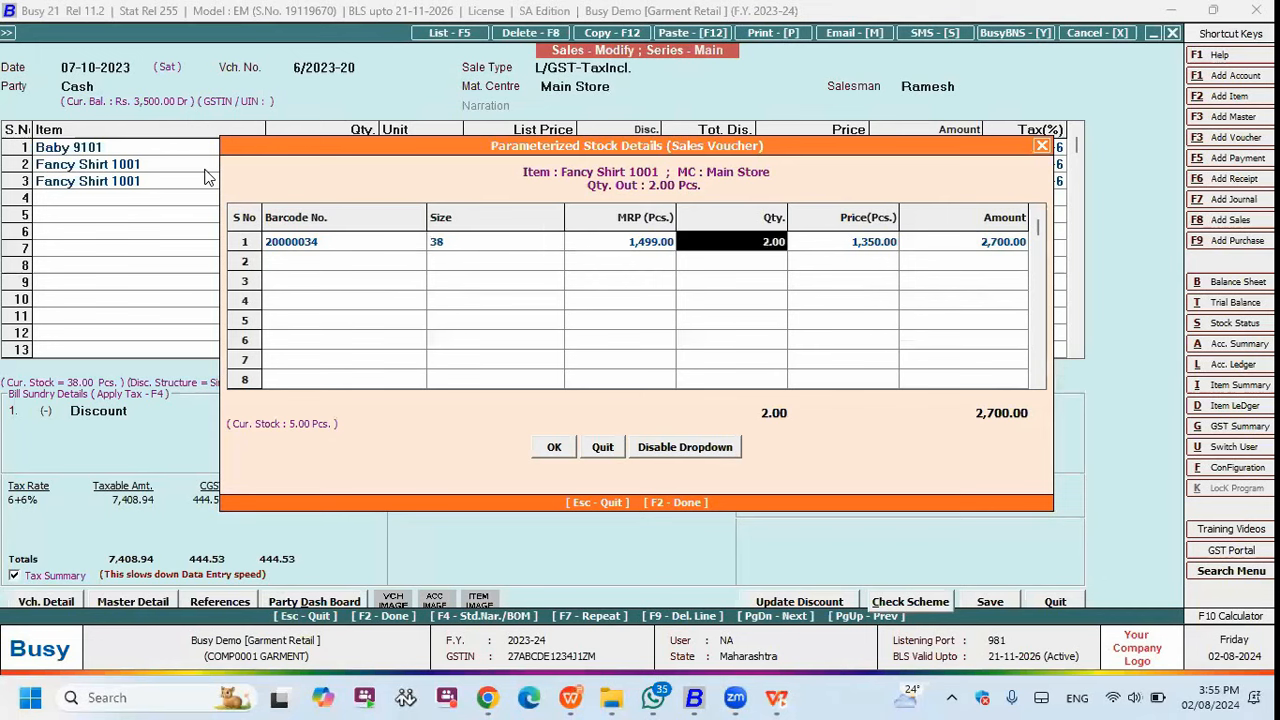
{"action": "key", "text": "Left"}
{"action": "key", "text": "Left"}
{"action": "type", "text": "36"}
{"action": "key", "text": "F2"}
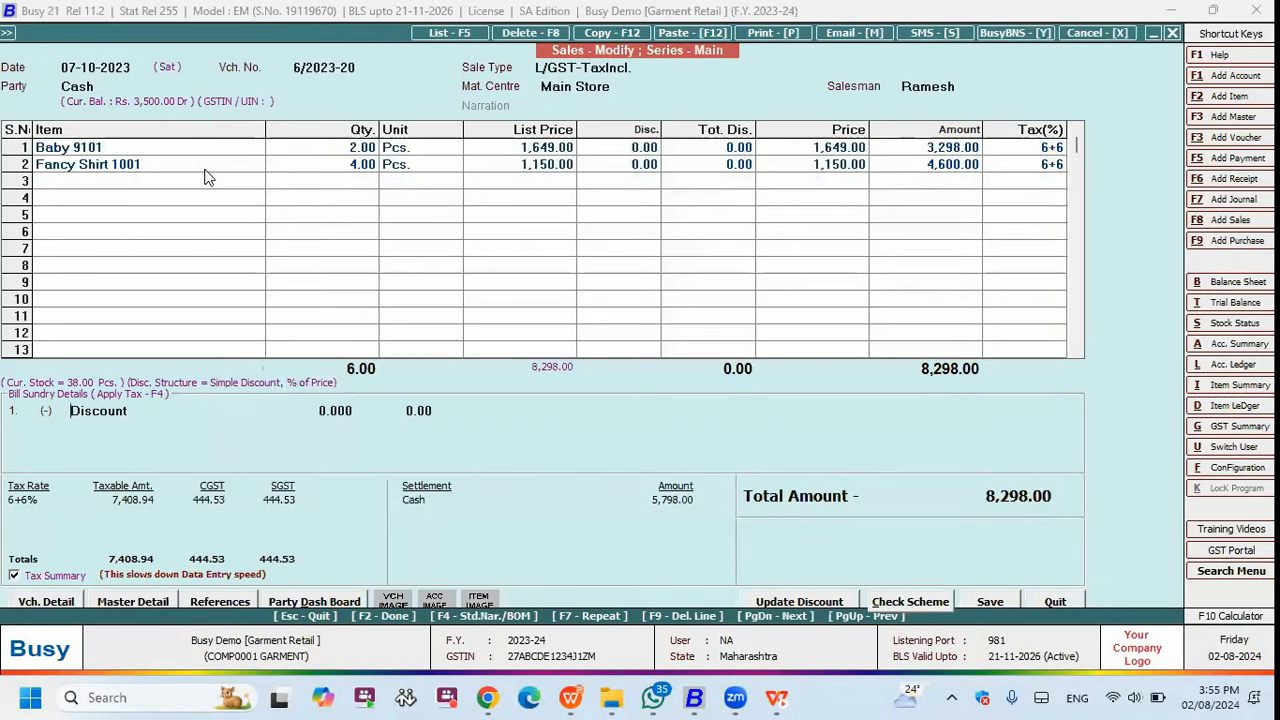
{"action": "key", "text": "Return"}
{"action": "key", "text": "F2"}
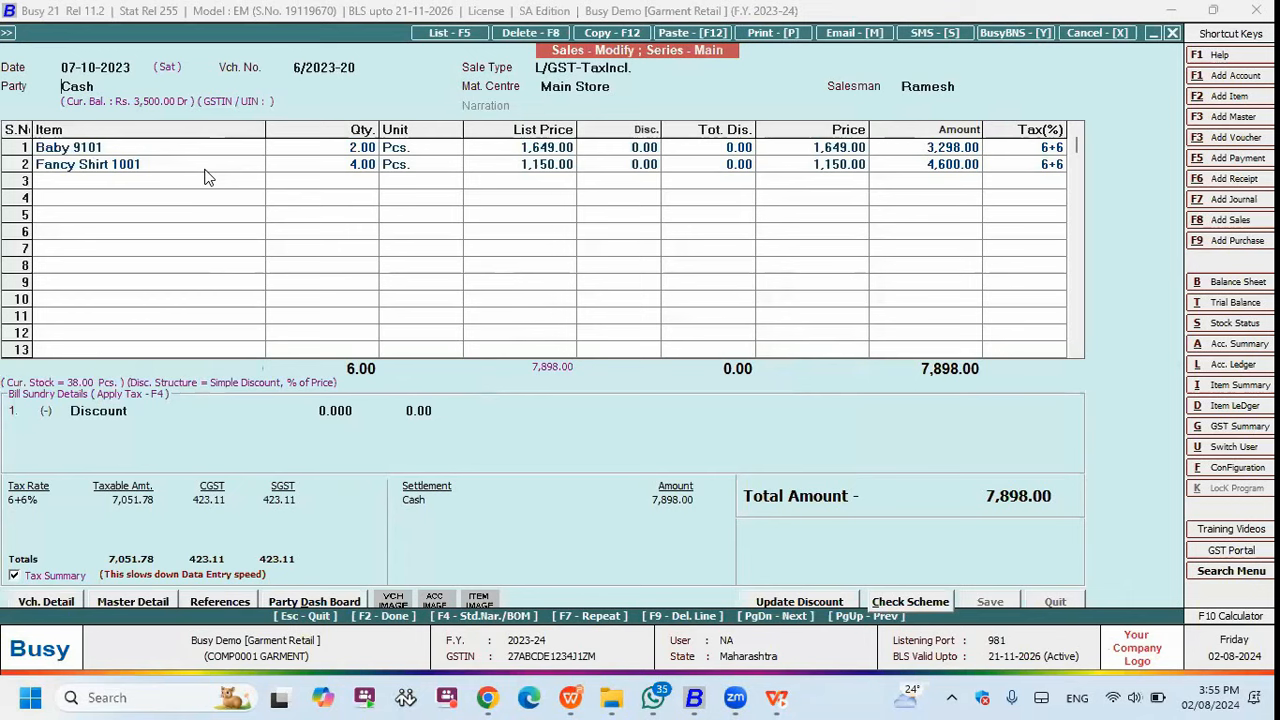
- Preview the voucher in the Test format, now showing 4.00 for size 36
{"action": "key", "text": "alt+p"}
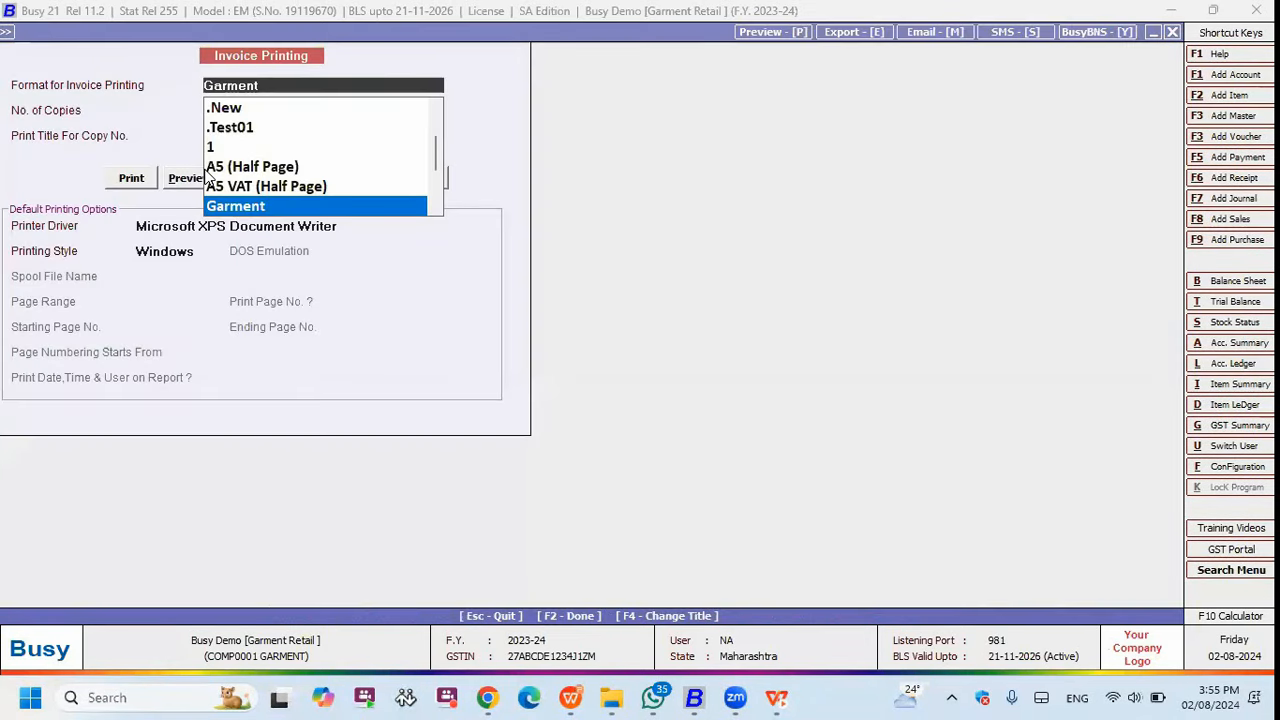
{"action": "key", "text": "Up"}
{"action": "key", "text": "Up"}
{"action": "key", "text": "Up"}
{"action": "key", "text": "alt+p"}
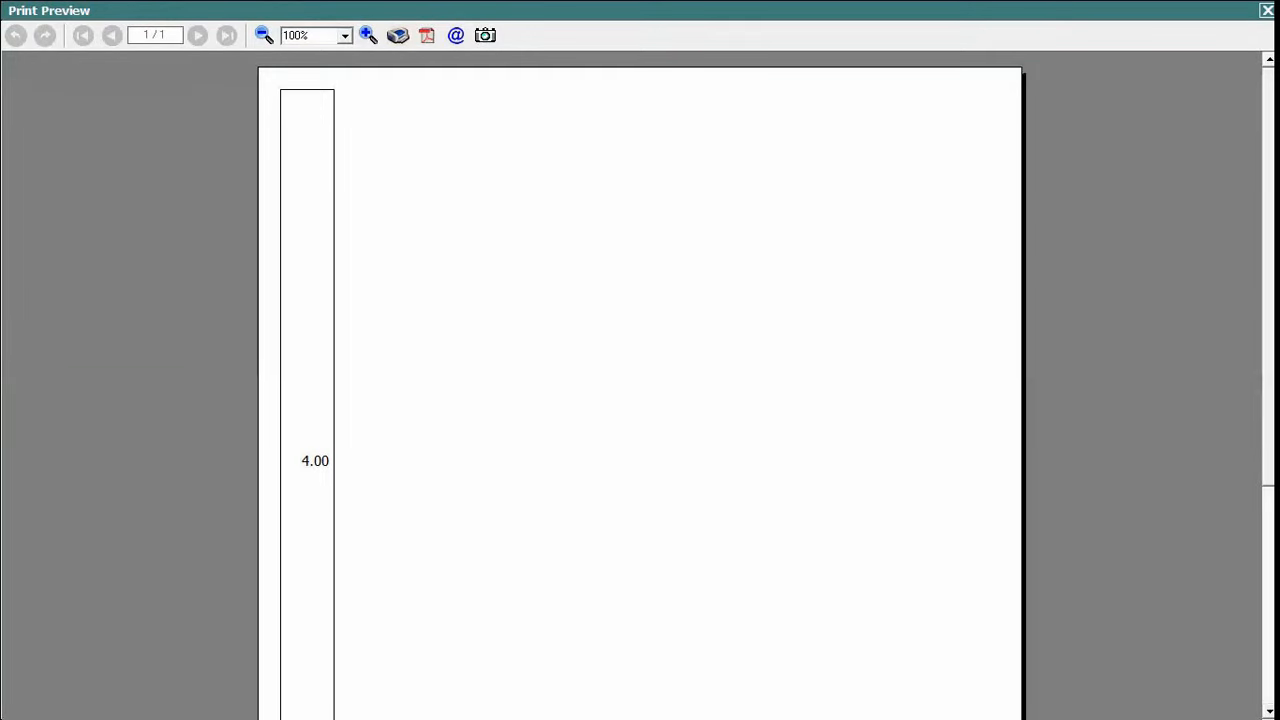
{"action": "key", "text": "Escape"}
{"action": "key", "text": "Escape"}
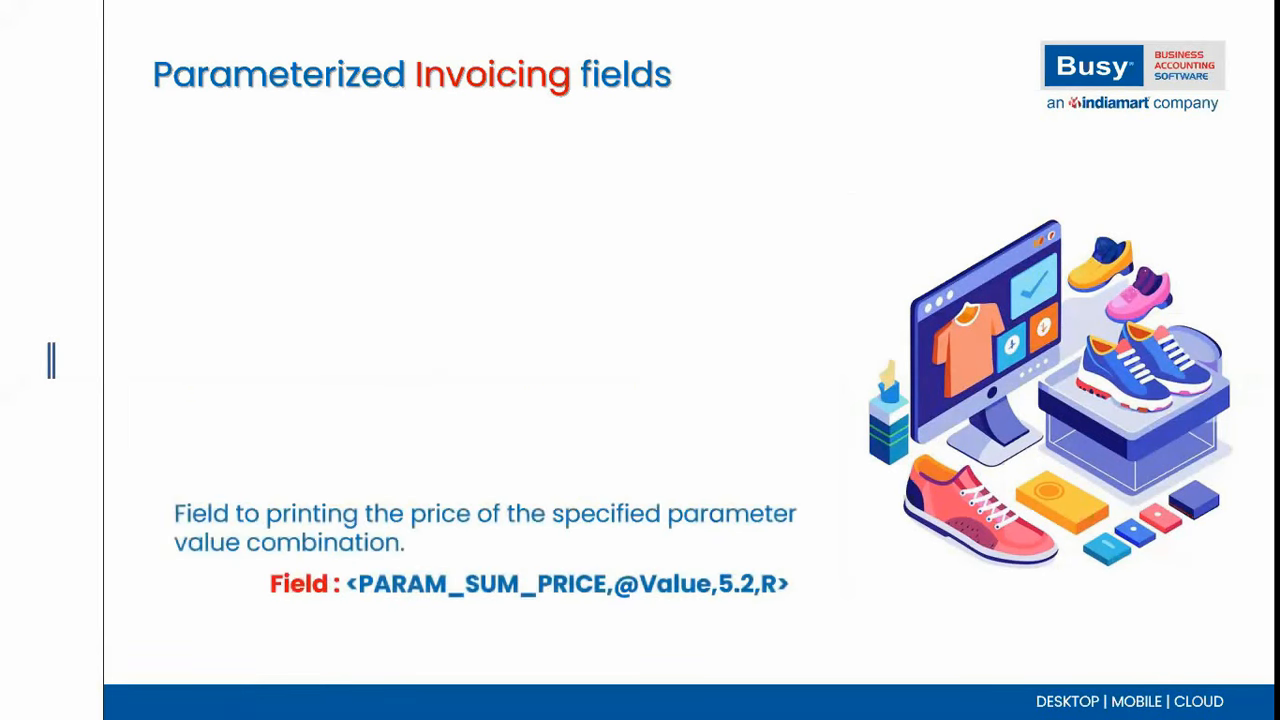
- Advance from the PARAM_SUM_PRICE slide to the PARAM_SUM_ALTPRICE slide
{"action": "left_click", "coordinate": [477, 394]}
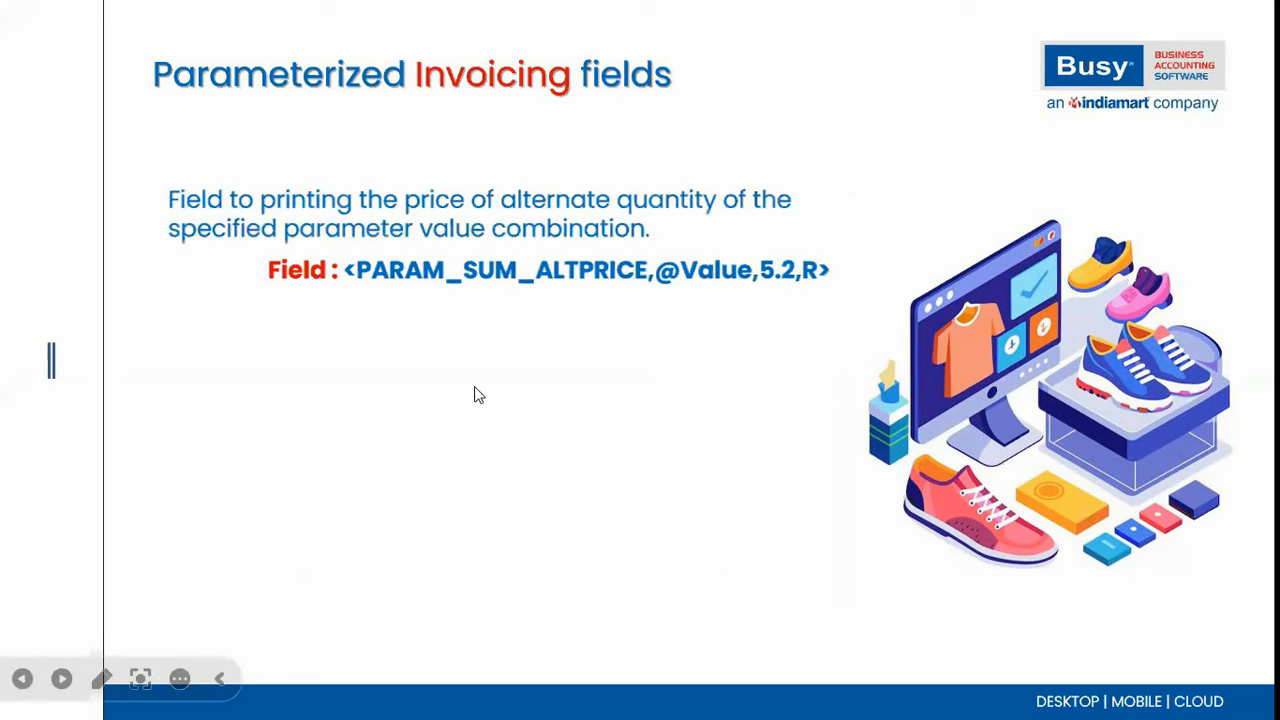